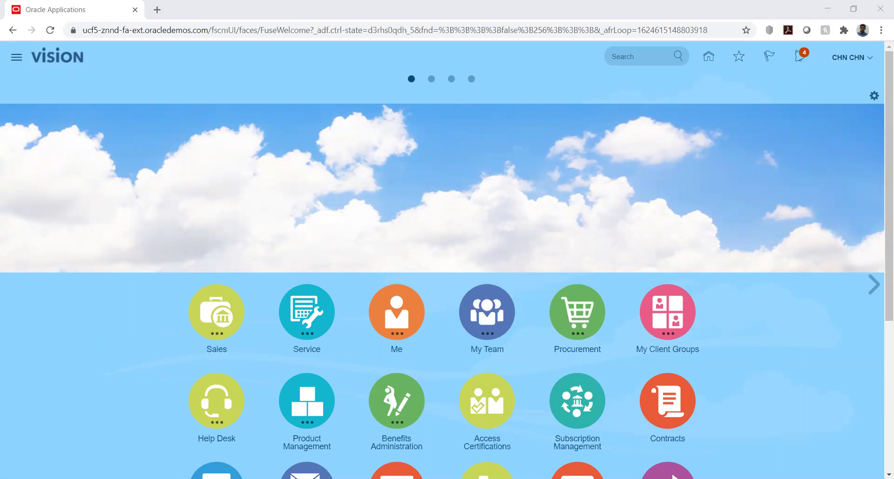
# Go to Setup and Maintenance and open the list of implementation projects.
pyautogui.click(869, 58)
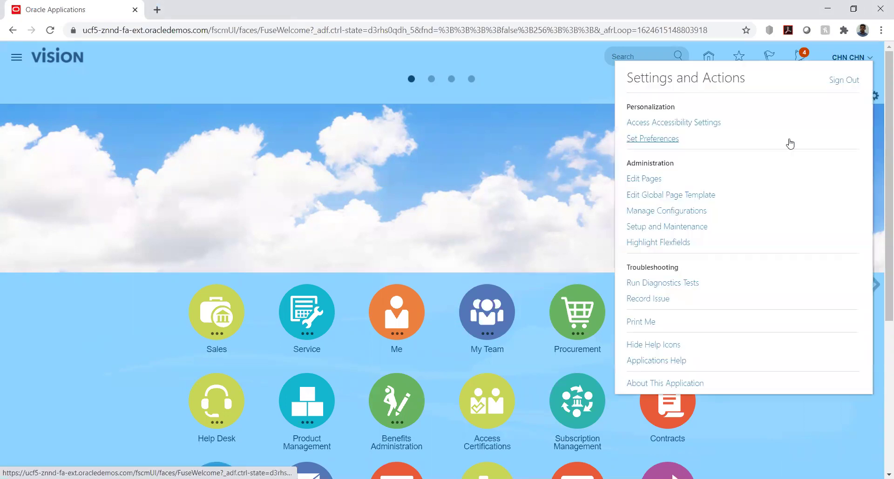
pyautogui.click(677, 228)
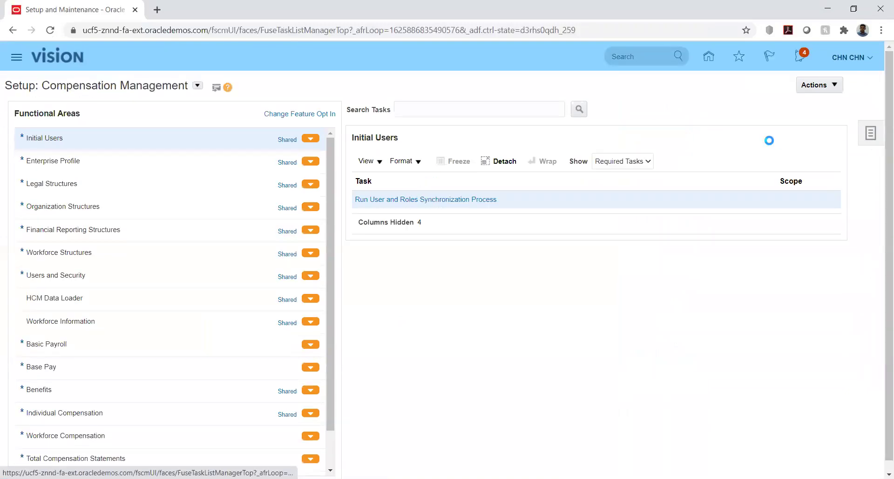
pyautogui.click(776, 84)
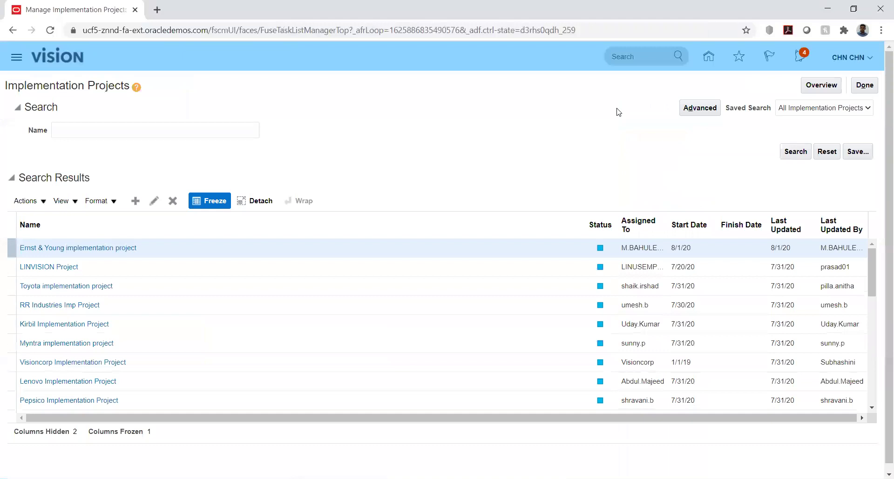
# Search the implementation projects by name for hw and open the HW Implementation project.
pyautogui.click(138, 129)
pyautogui.write('hw')
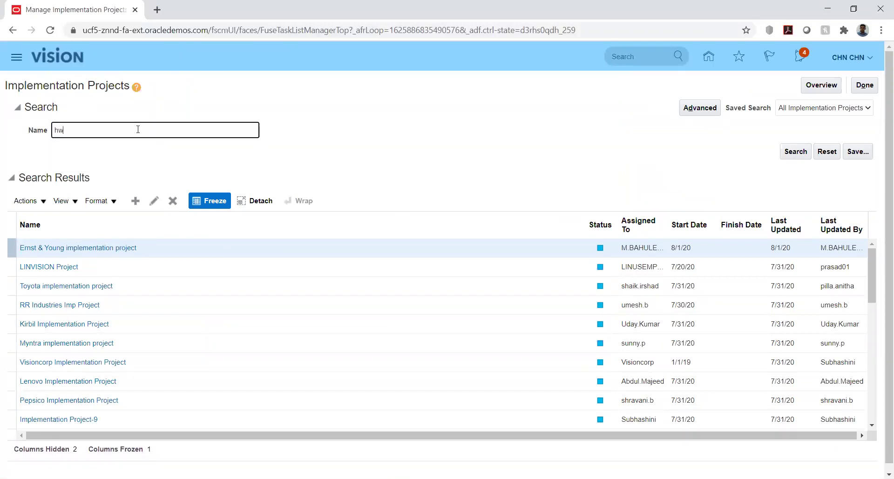
pyautogui.press('Return')
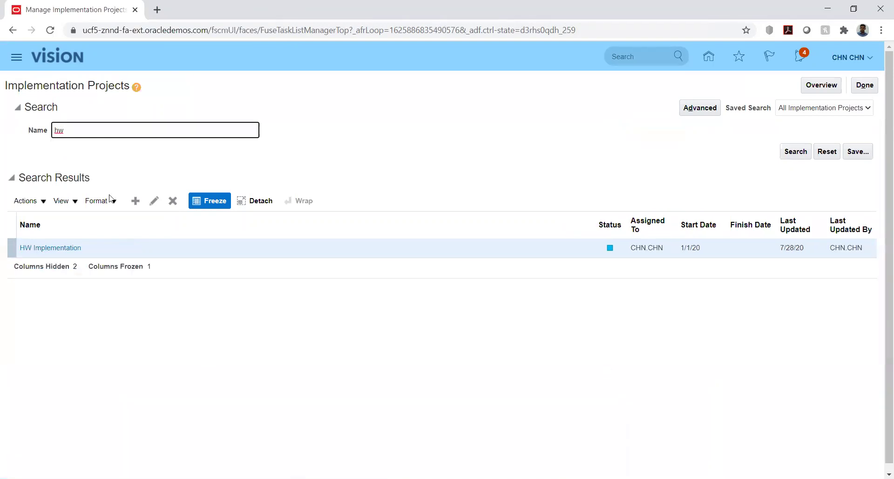
pyautogui.click(44, 248)
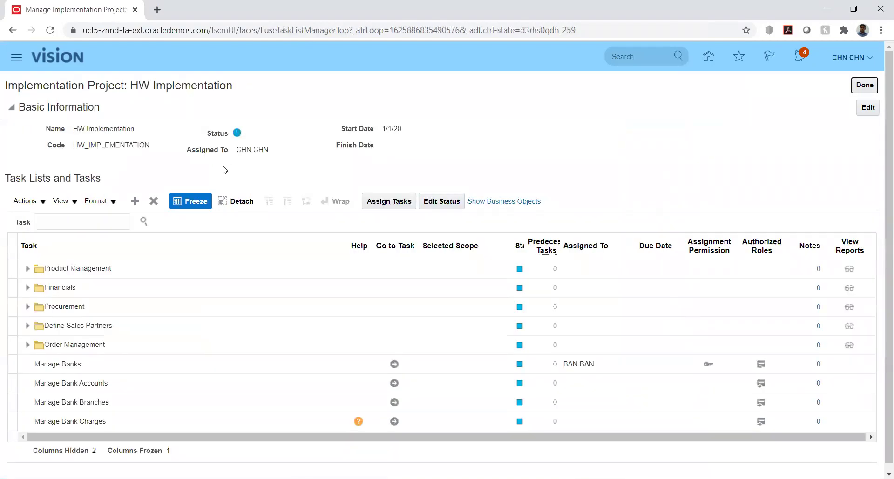
# Find the project's tasks matching %sys%opt% and go to the Manage Receivables System Options task.
pyautogui.click(82, 221)
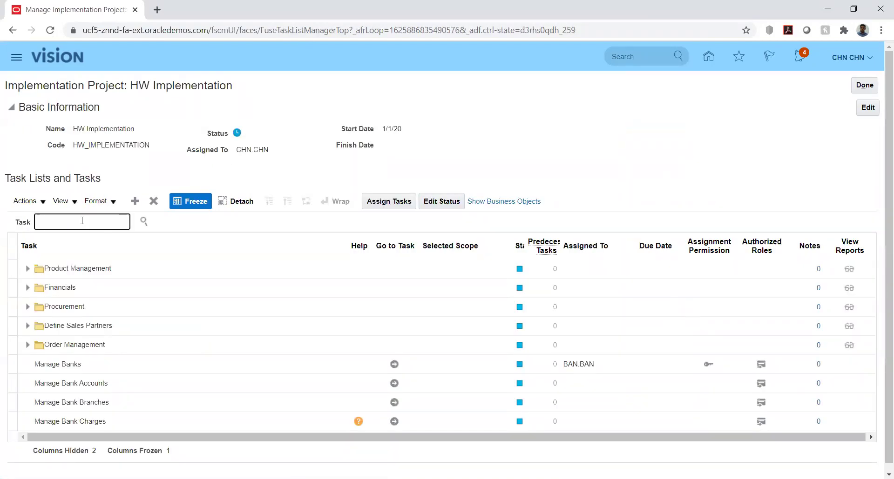
pyautogui.write('%sys%opt%')
pyautogui.press('Return')
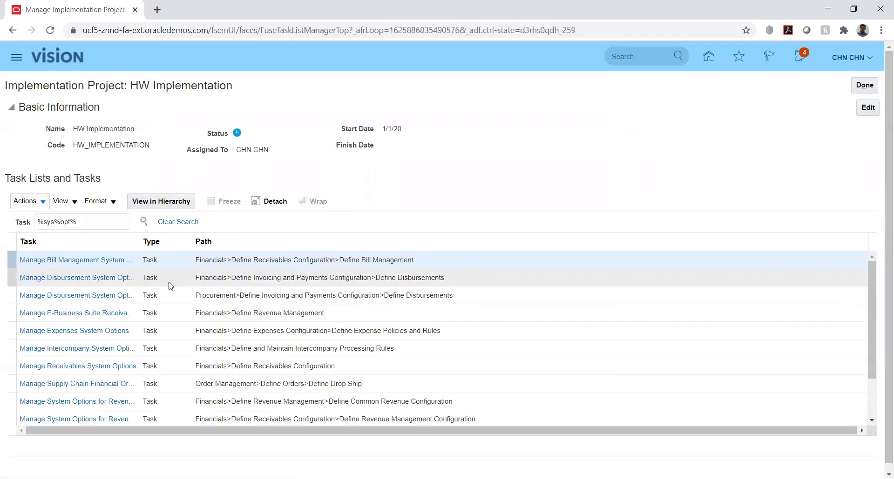
pyautogui.scroll(-2, 95, 320)
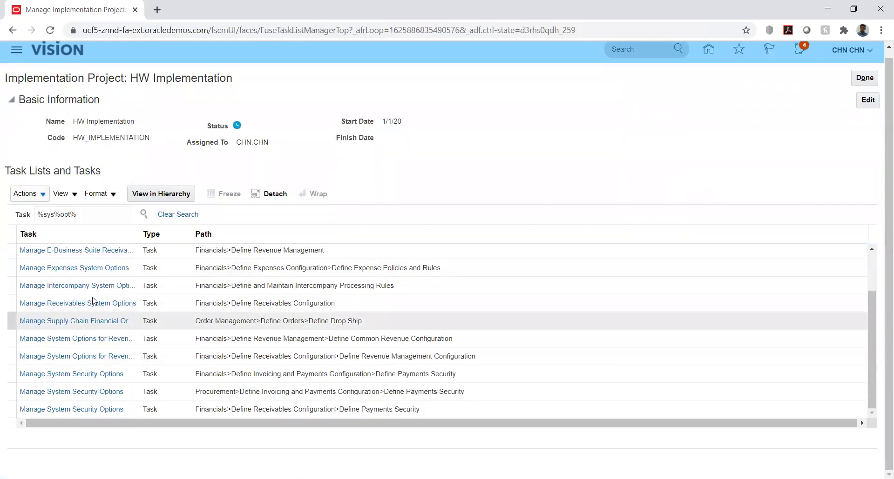
pyautogui.click(92, 303)
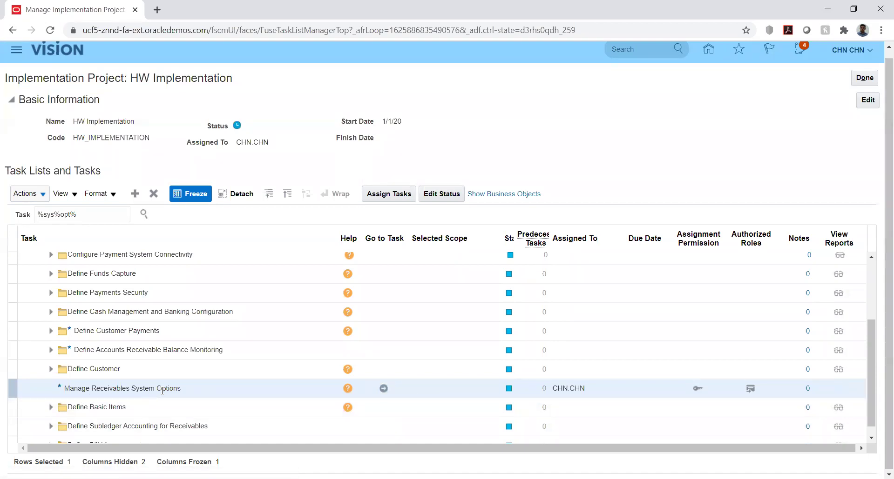
pyautogui.click(383, 389)
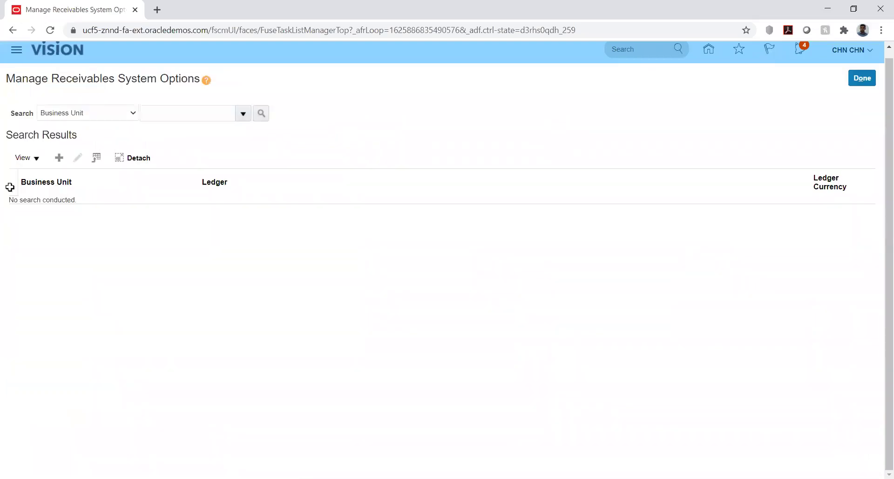
# Try to search the receivables system options for the business unit hw.
pyautogui.click(181, 110)
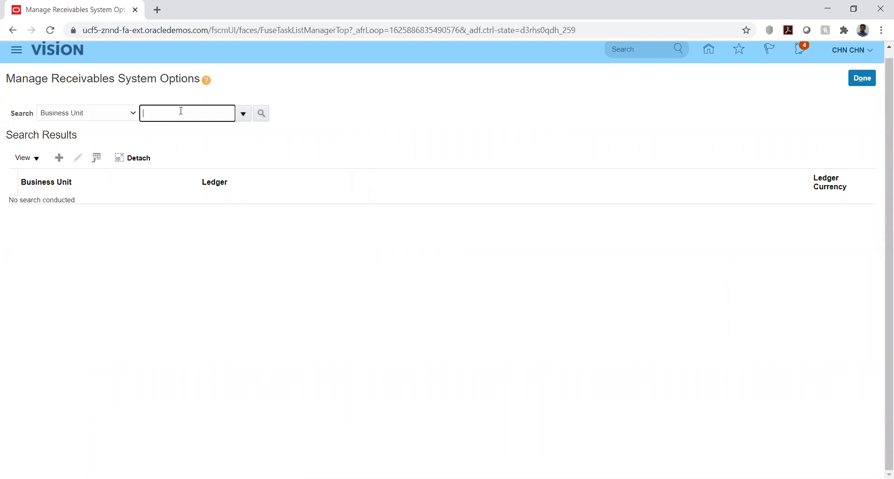
pyautogui.write('hw')
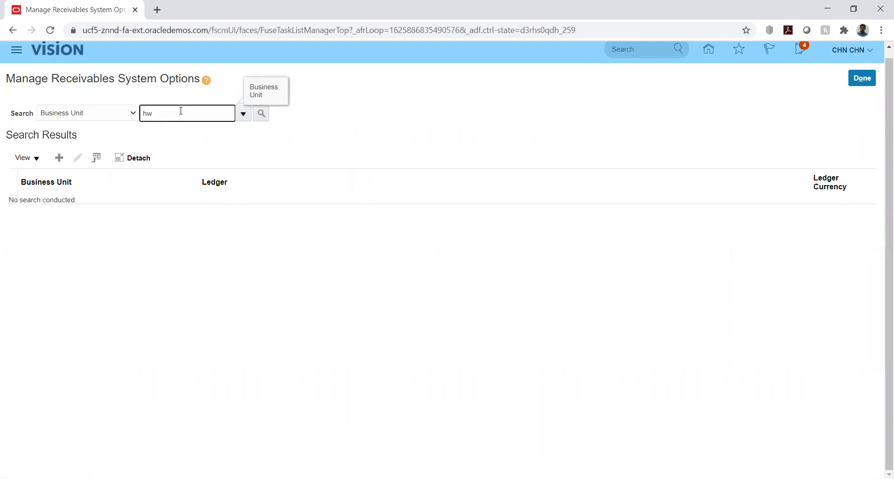
pyautogui.press('Return')
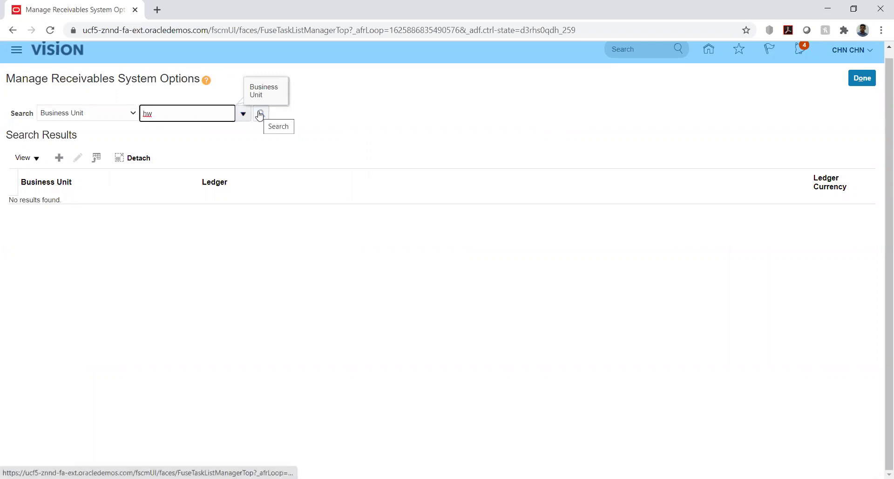
# Try to look up the business unit with the search terms hw and HW_%, and close the lookup without a selection.
pyautogui.click(242, 115)
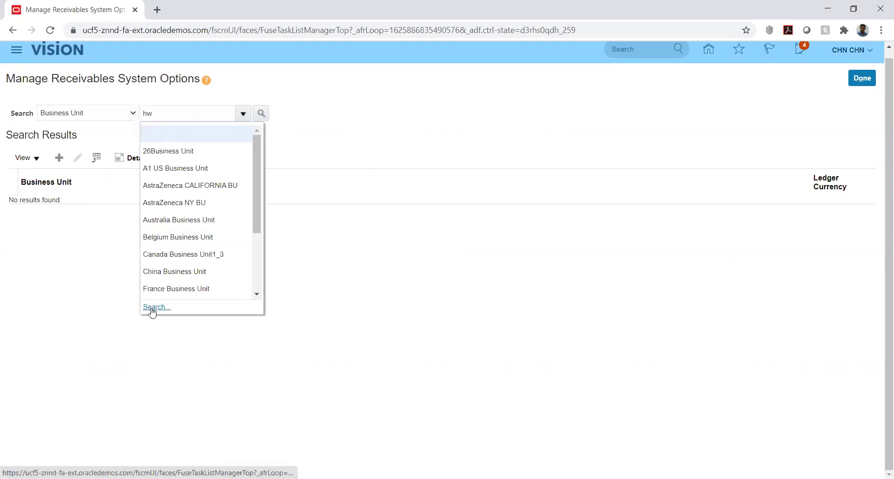
pyautogui.click(153, 308)
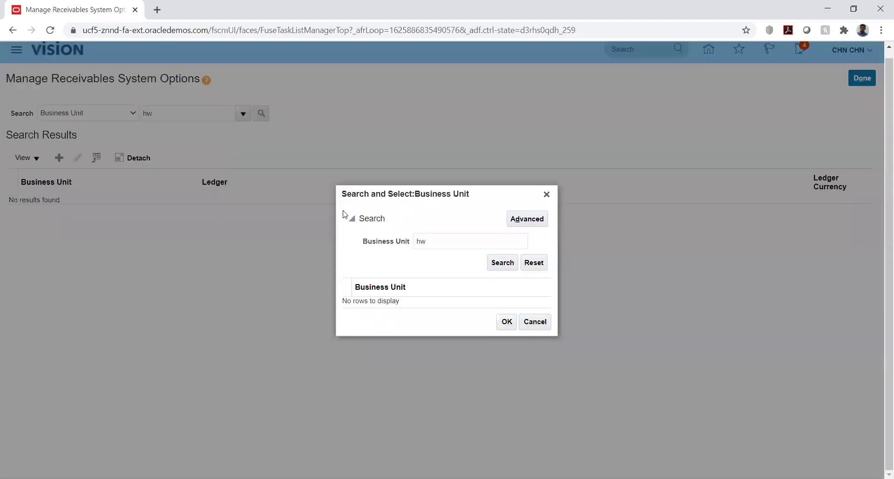
pyautogui.click(500, 265)
pyautogui.click(499, 266)
pyautogui.doubleClick(453, 240)
pyautogui.write('HW_%')
pyautogui.click(499, 265)
pyautogui.click(547, 194)
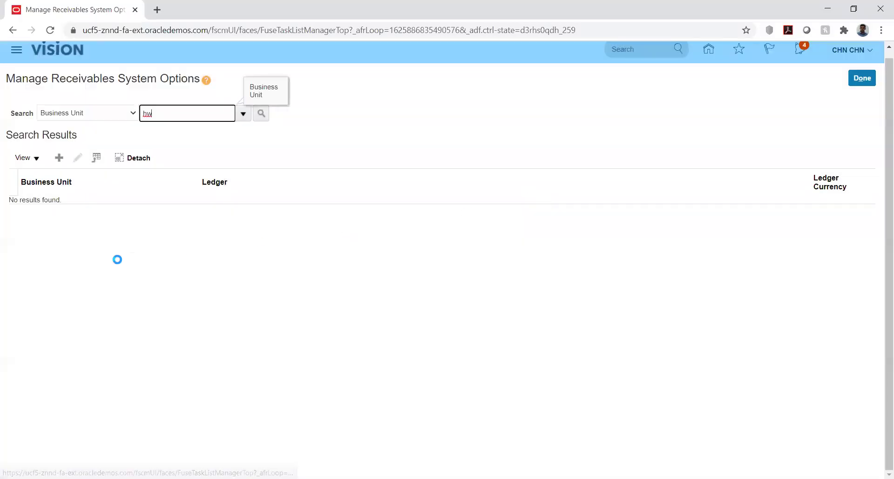
pyautogui.click(59, 158)
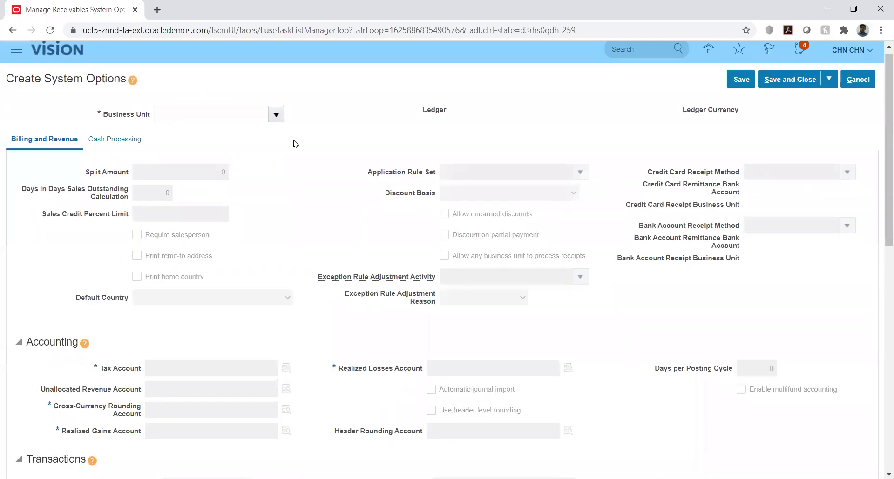
pyautogui.click(204, 115)
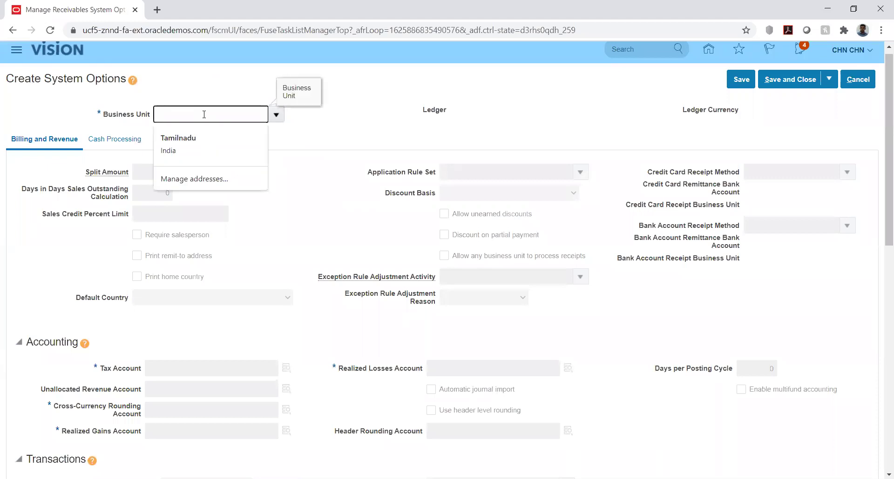
pyautogui.write('hw')
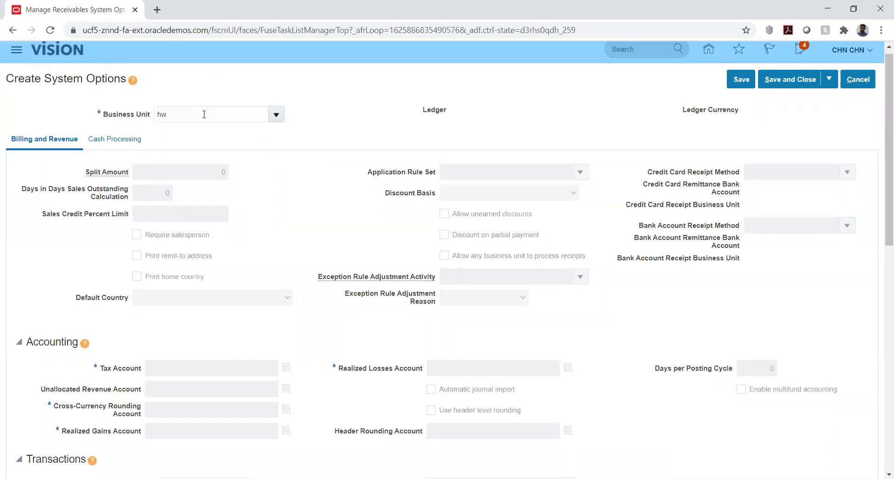
pyautogui.click(308, 116)
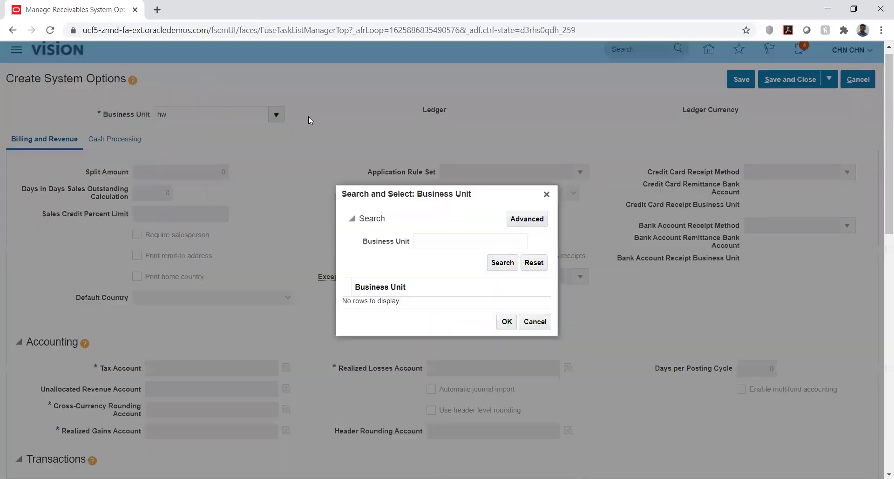
pyautogui.click(440, 242)
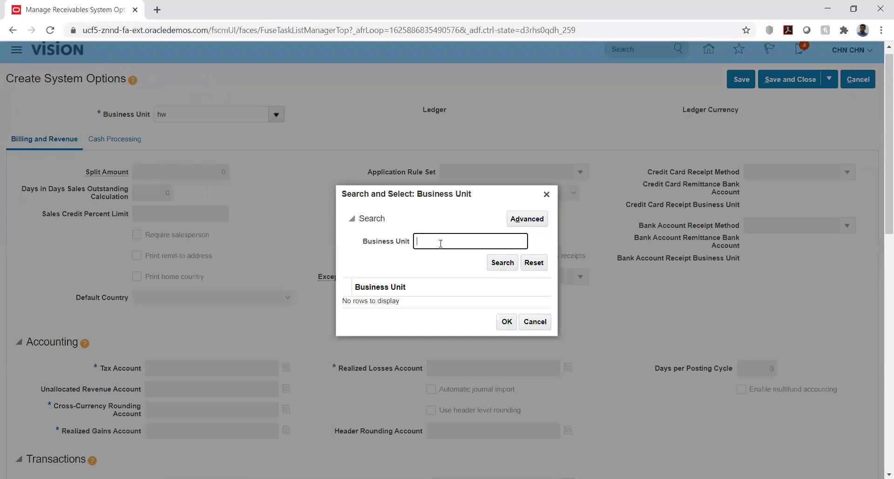
pyautogui.write('hw')
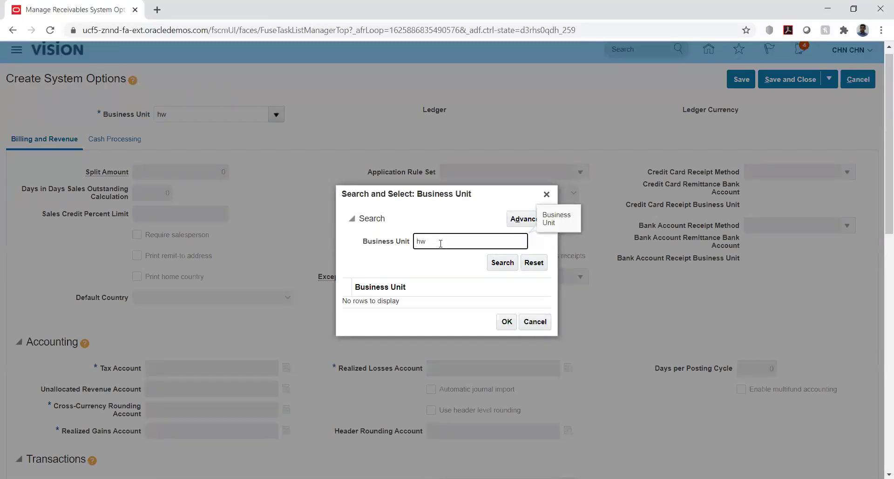
pyautogui.click(502, 264)
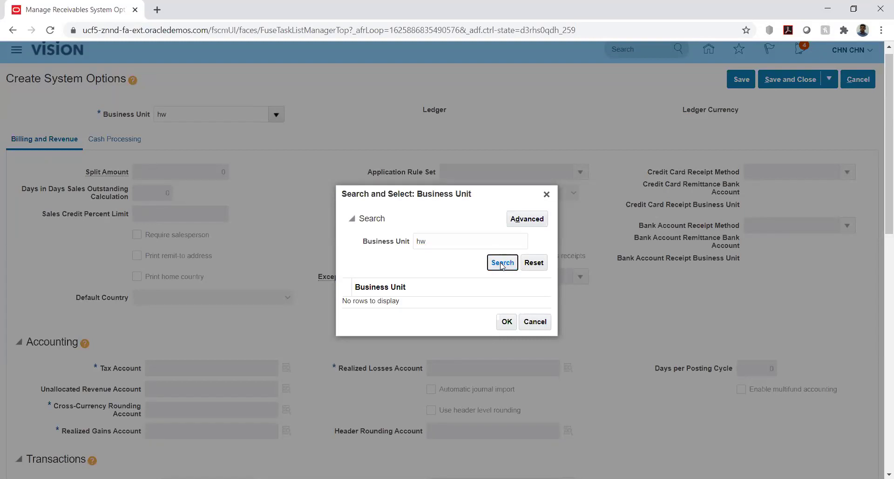
pyautogui.click(534, 322)
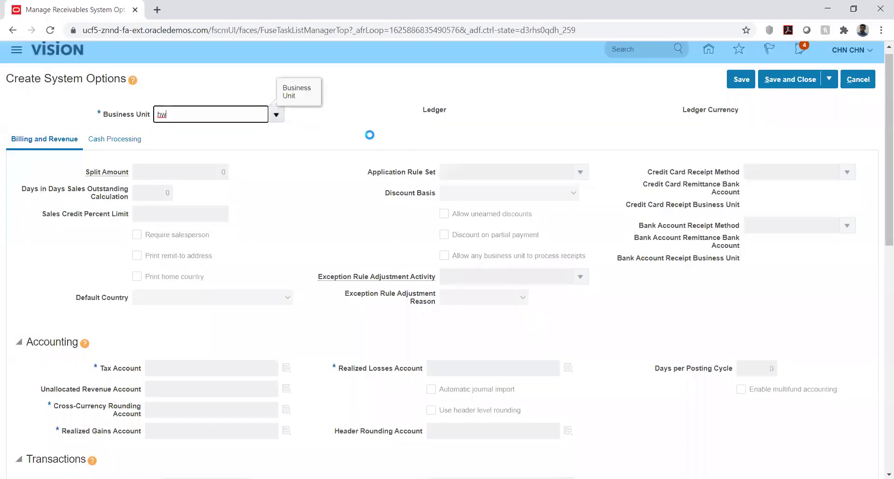
pyautogui.click(858, 80)
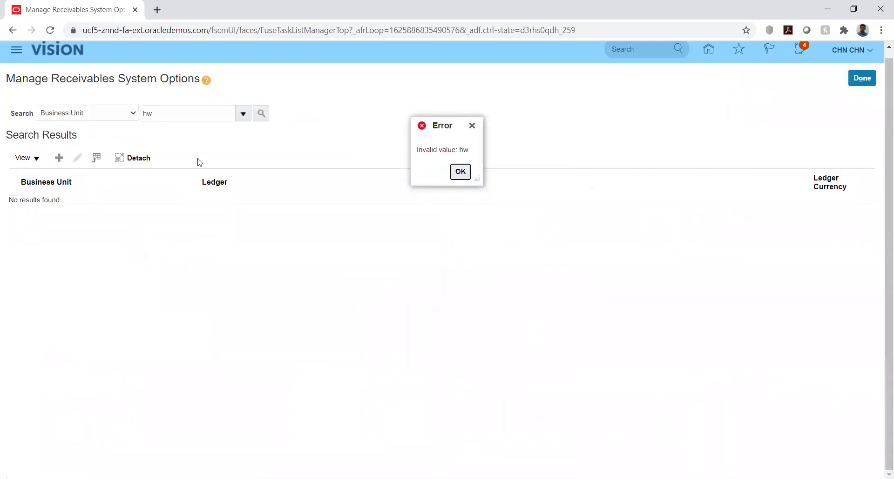
pyautogui.click(460, 172)
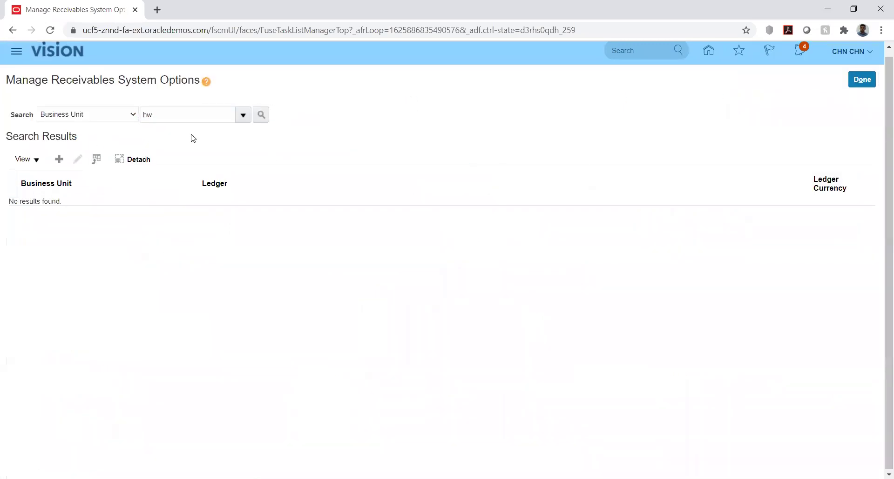
# Clear the business unit search value, list all business units in the lookup and select HW_BU1.
pyautogui.doubleClick(178, 110)
pyautogui.press('BackSpace')
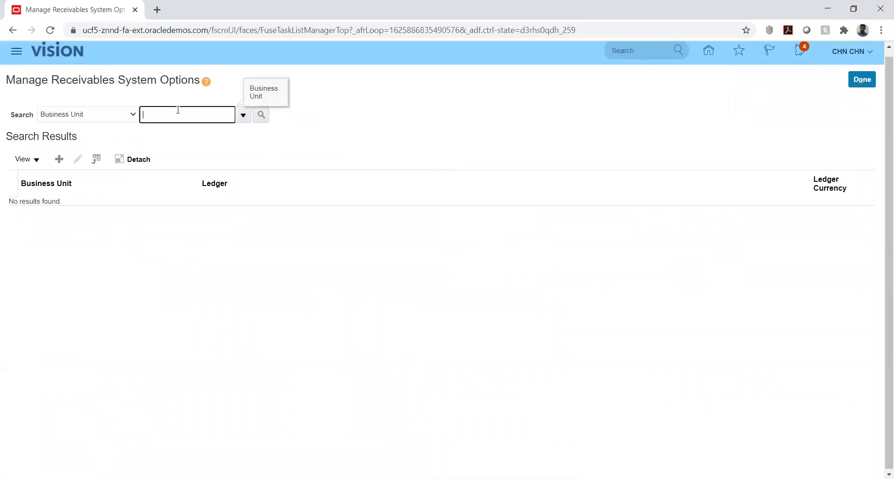
pyautogui.click(240, 114)
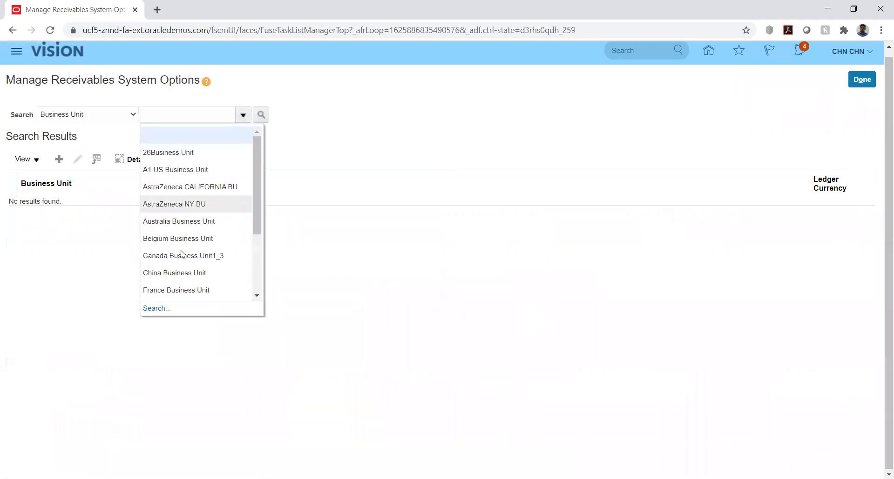
pyautogui.click(146, 308)
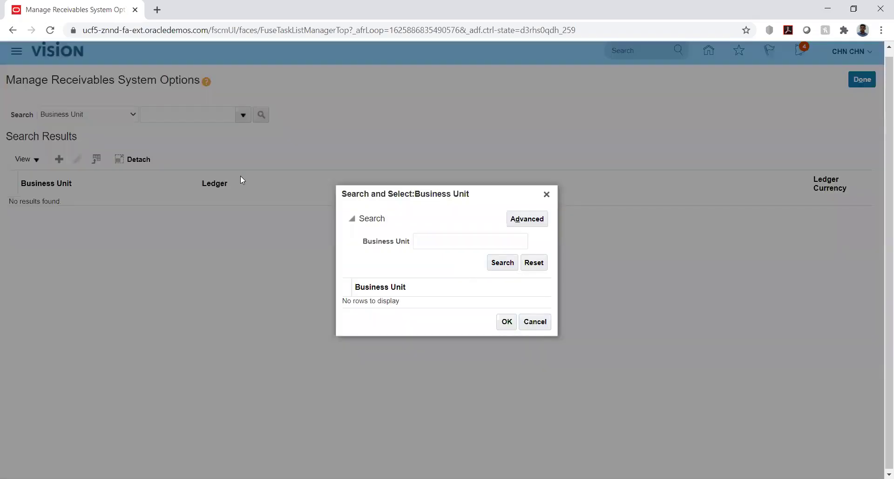
pyautogui.click(508, 265)
pyautogui.scroll(-3, 426, 292)
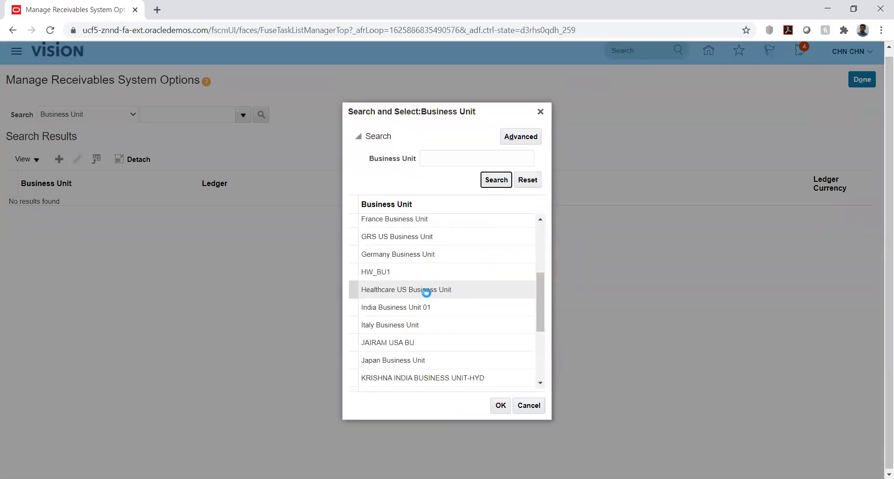
pyautogui.click(376, 273)
pyautogui.click(500, 407)
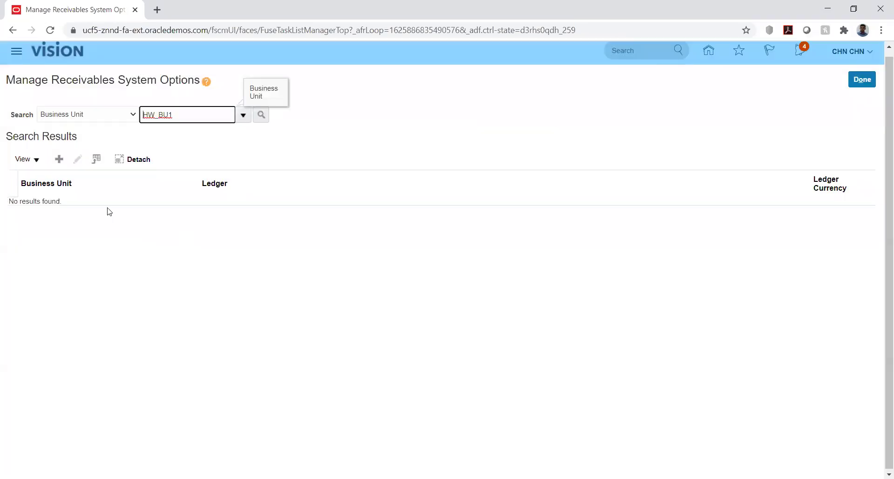
# Run the search for HW_BU1, open its receivables system options and highlight the business unit name.
pyautogui.click(263, 116)
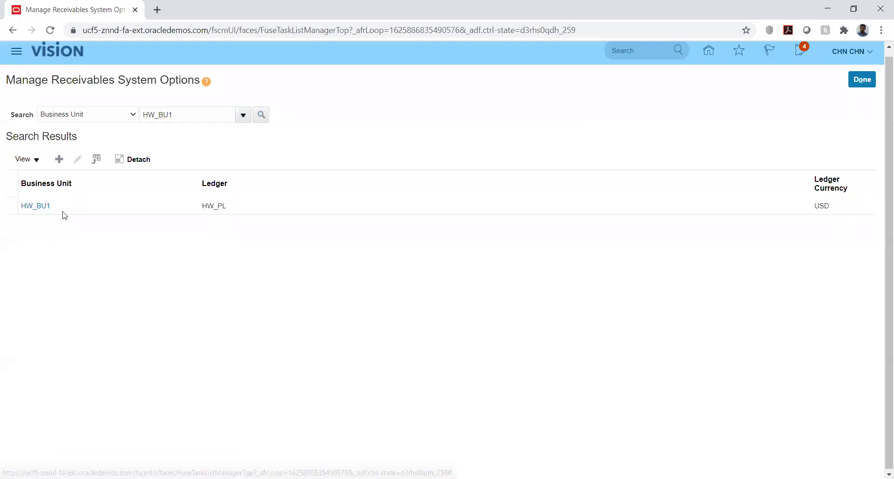
pyautogui.click(35, 205)
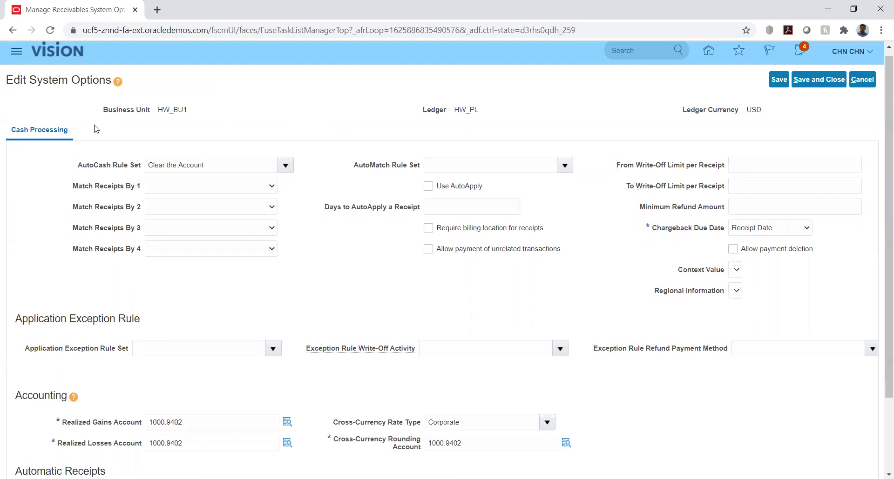
pyautogui.moveTo(160, 110); pyautogui.dragTo(190, 111)
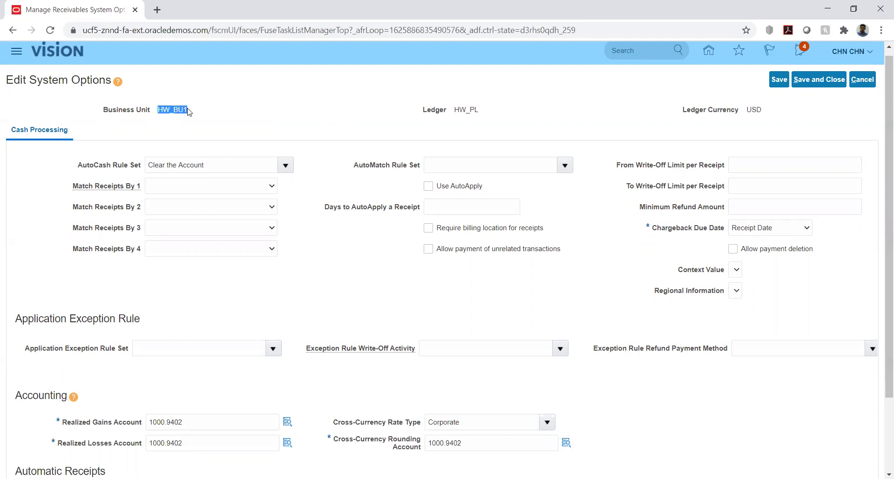
# Review the available AutoCash rule sets and their descriptions for HW_BU1, keeping the current selection.
pyautogui.click(214, 113)
pyautogui.doubleClick(196, 108)
pyautogui.click(266, 122)
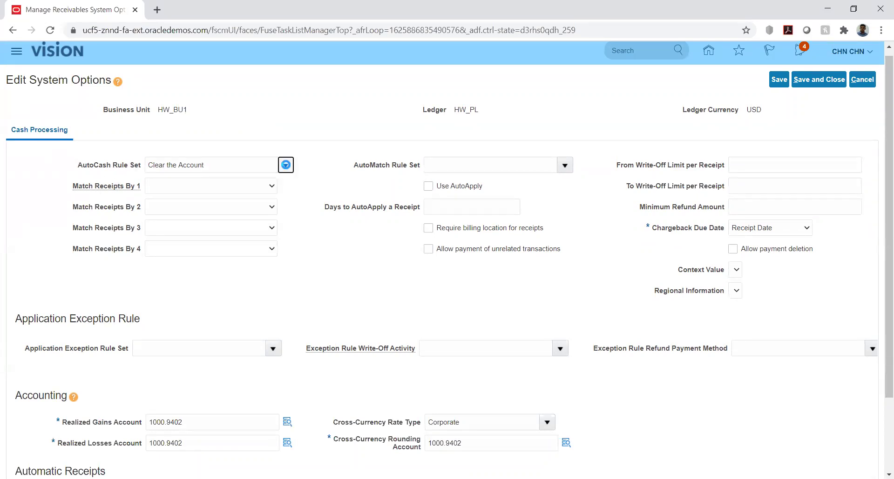
pyautogui.click(286, 165)
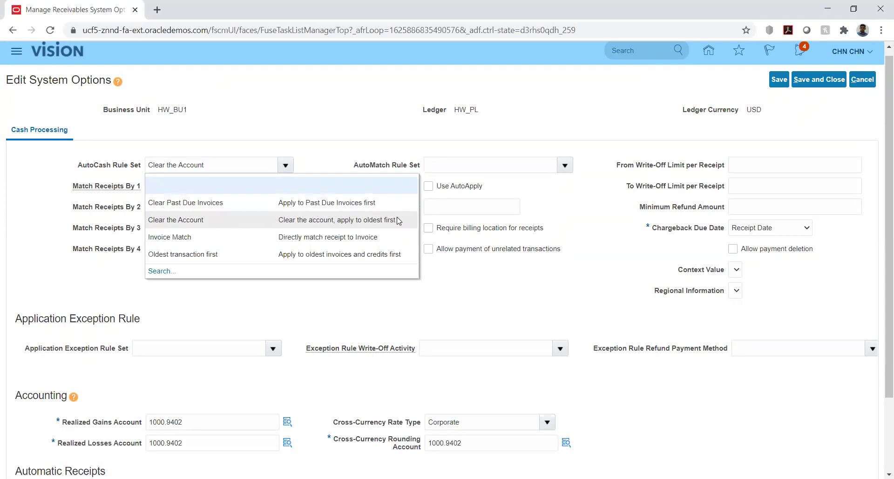
pyautogui.click(352, 222)
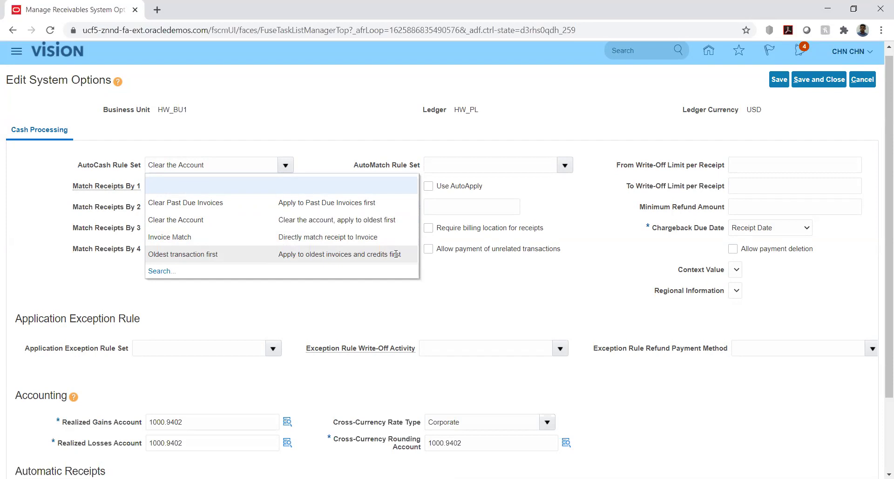
pyautogui.click(254, 291)
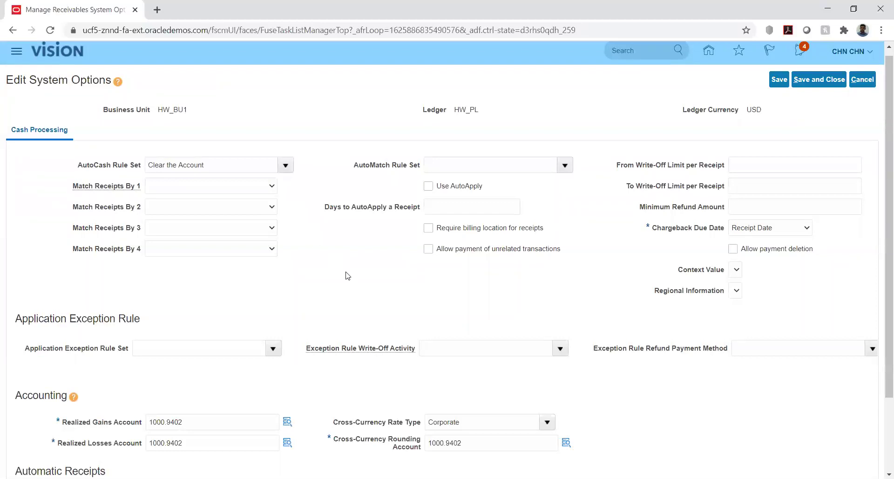
# Review the AutoMatch Rule Set choices and the Days to AutoApply a Receipt setting without entering anything.
pyautogui.click(564, 165)
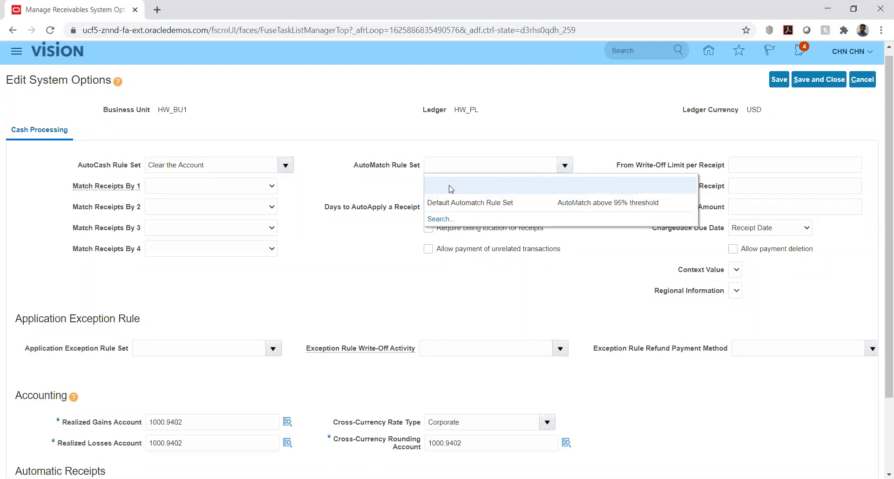
pyautogui.click(343, 185)
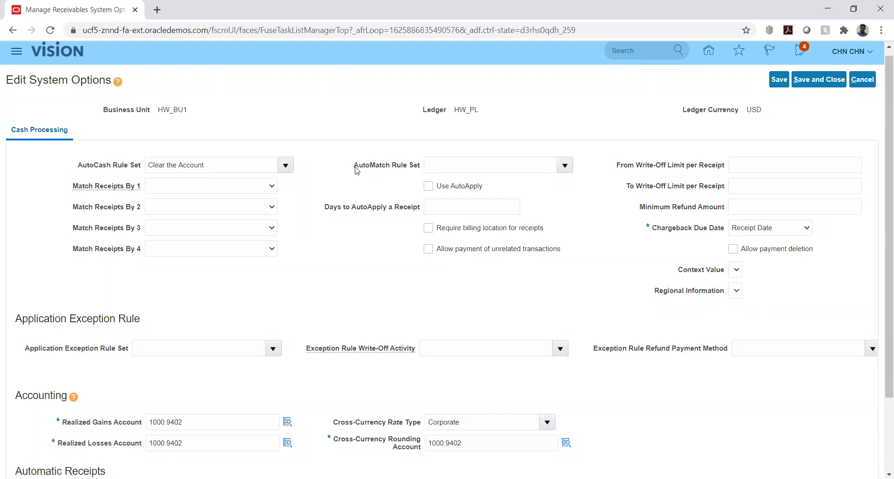
pyautogui.moveTo(354, 170); pyautogui.dragTo(407, 171)
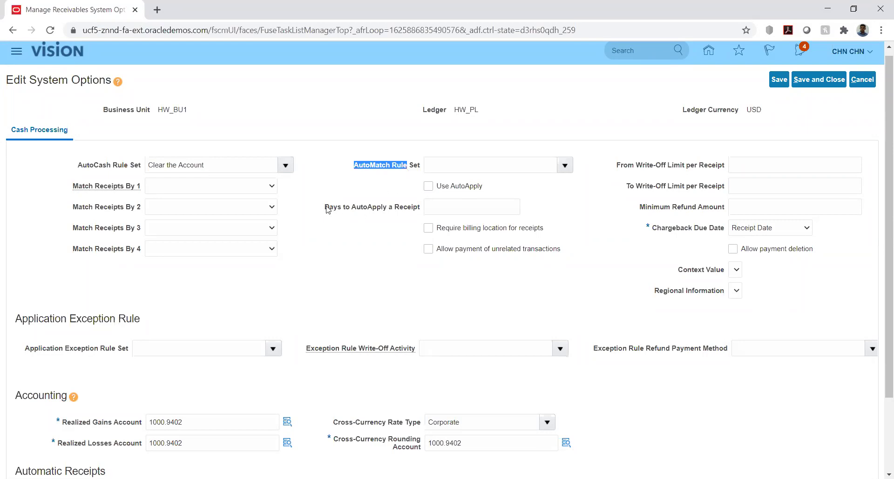
pyautogui.moveTo(327, 209); pyautogui.dragTo(420, 210)
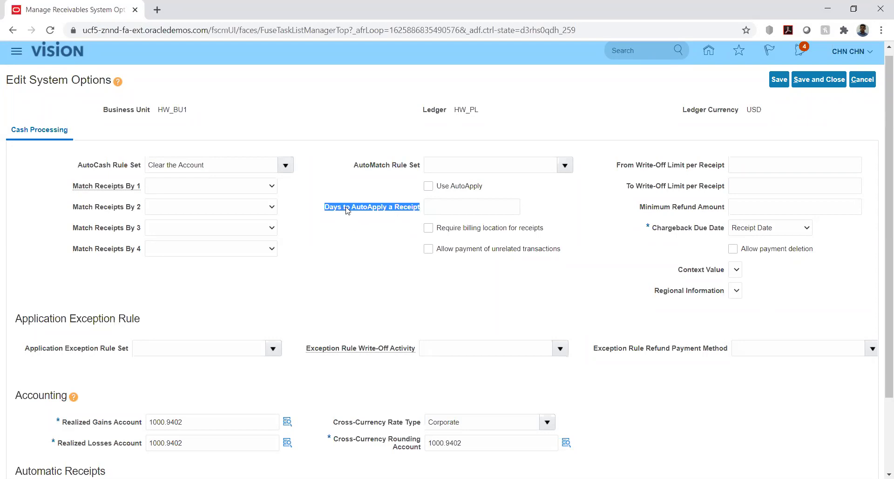
pyautogui.click(432, 209)
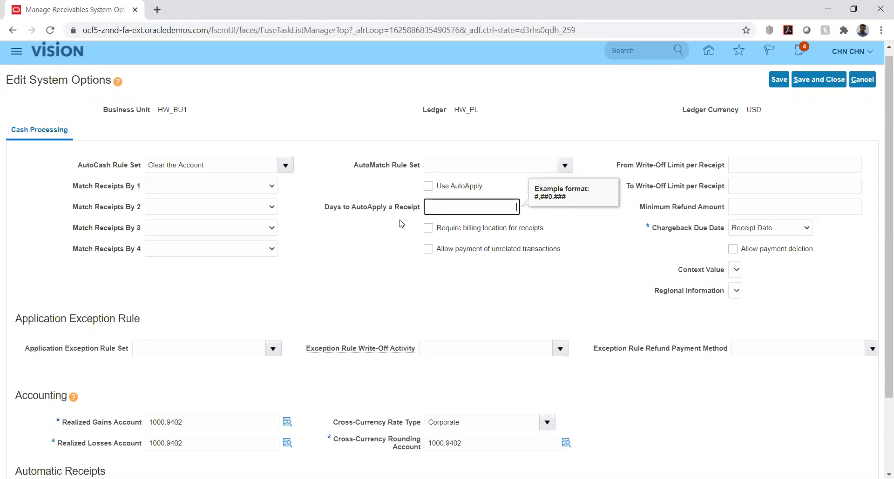
pyautogui.click(569, 280)
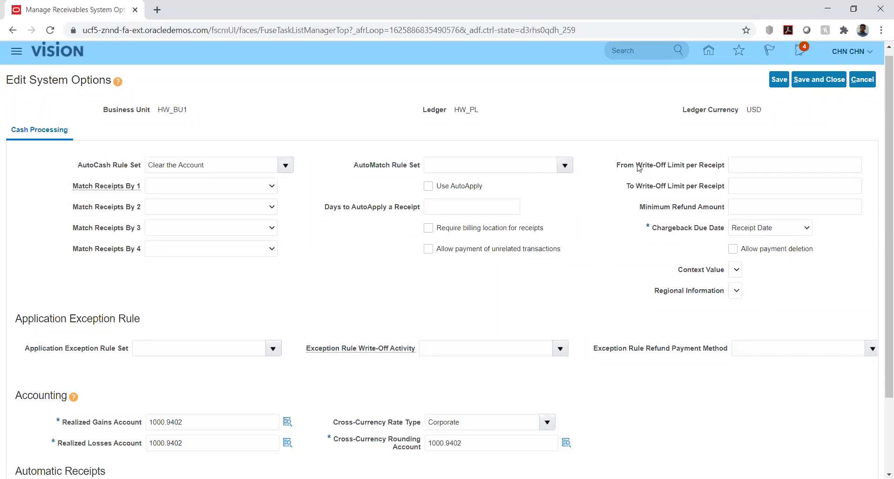
# Examine the From and To Write-Off Limit per Receipt settings, leaving both blank.
pyautogui.moveTo(638, 167); pyautogui.dragTo(666, 168)
pyautogui.click(737, 164)
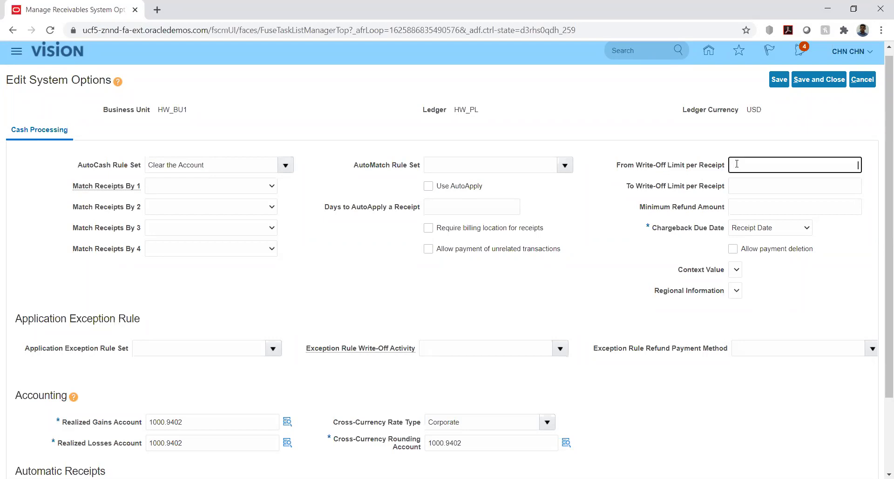
pyautogui.click(874, 185)
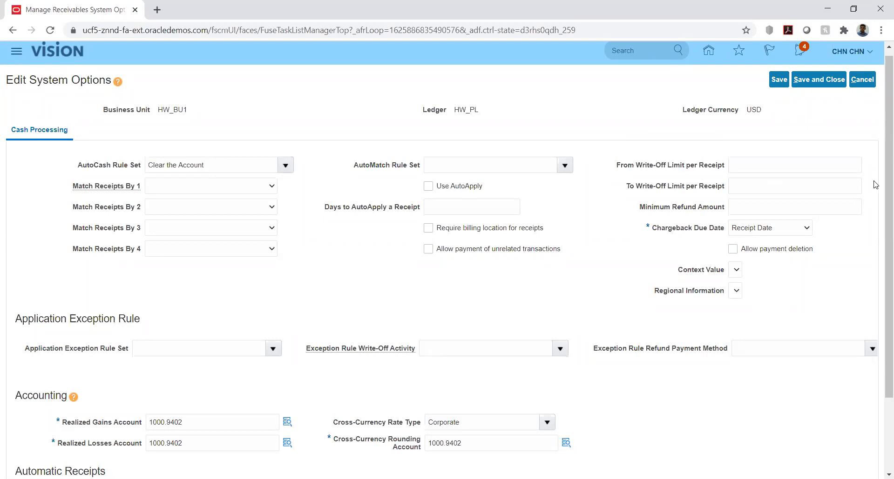
pyautogui.click(778, 166)
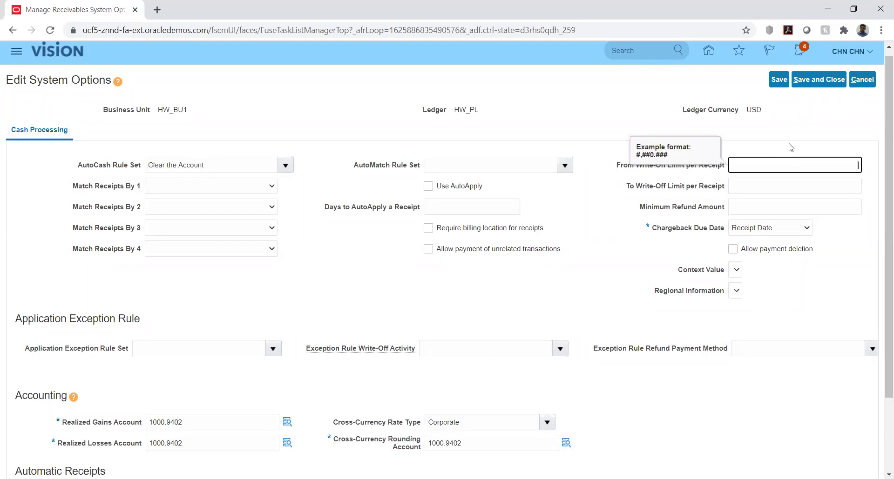
pyautogui.click(791, 148)
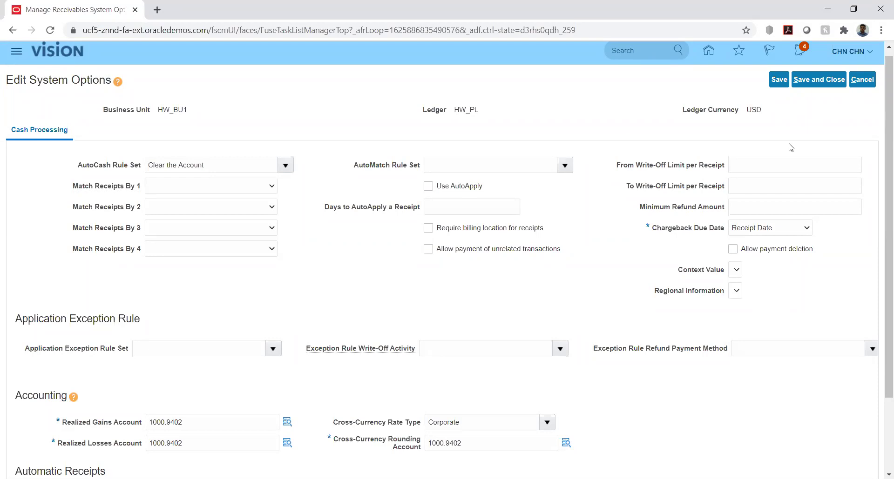
pyautogui.click(800, 166)
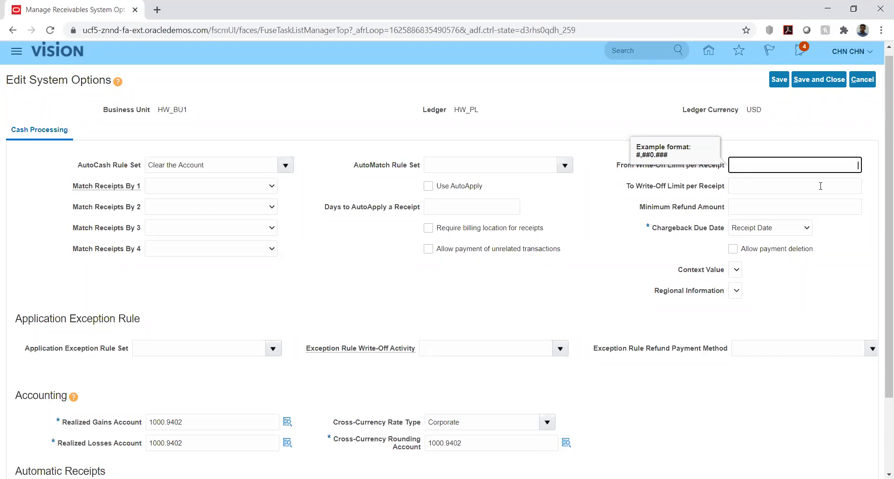
pyautogui.click(870, 190)
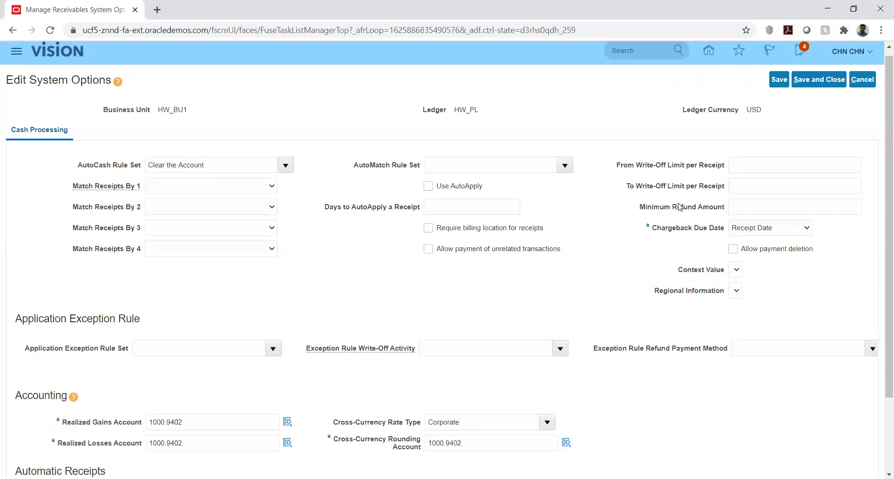
# Examine the Minimum Refund Amount setting and the Chargeback Due Date choices without changing either.
pyautogui.click(758, 208)
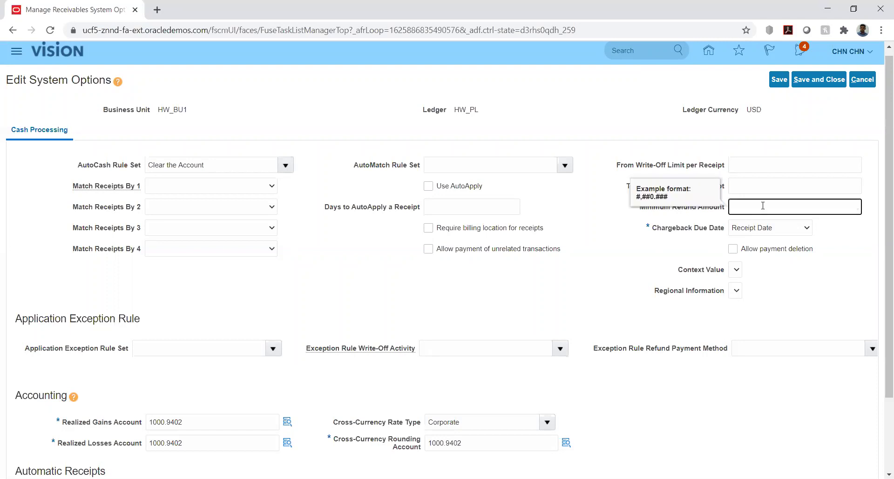
pyautogui.click(873, 169)
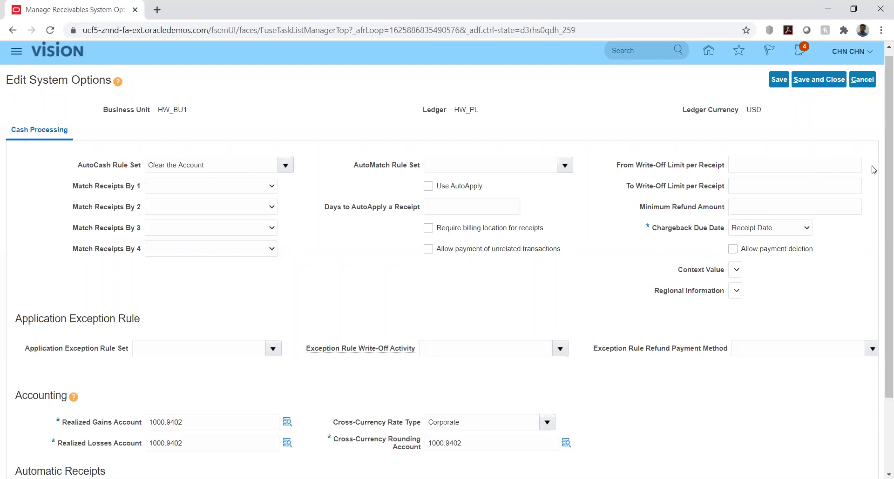
pyautogui.click(812, 203)
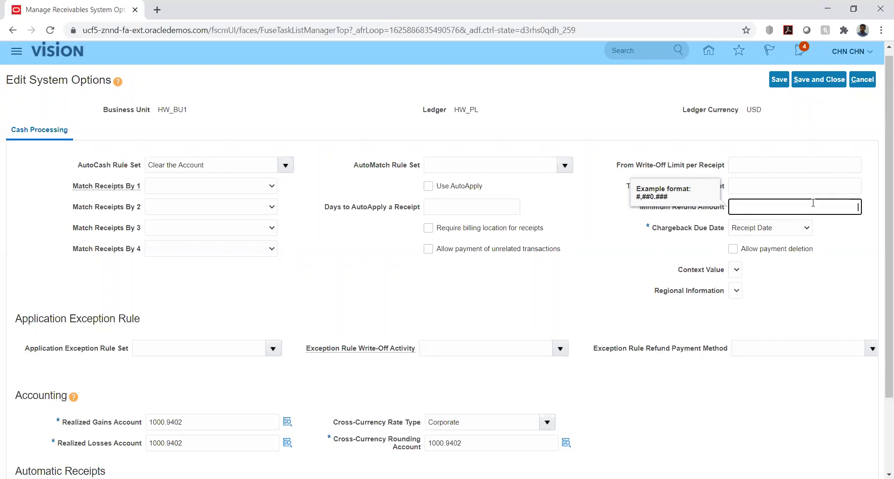
pyautogui.click(844, 235)
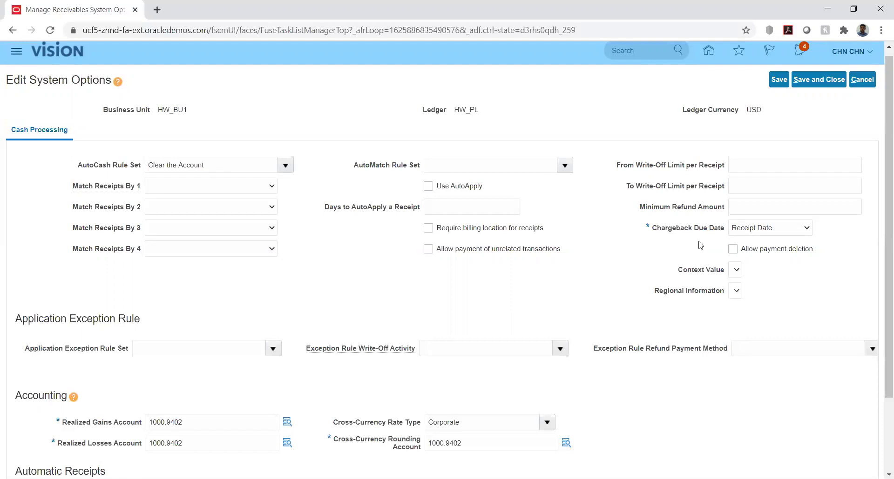
pyautogui.click(785, 233)
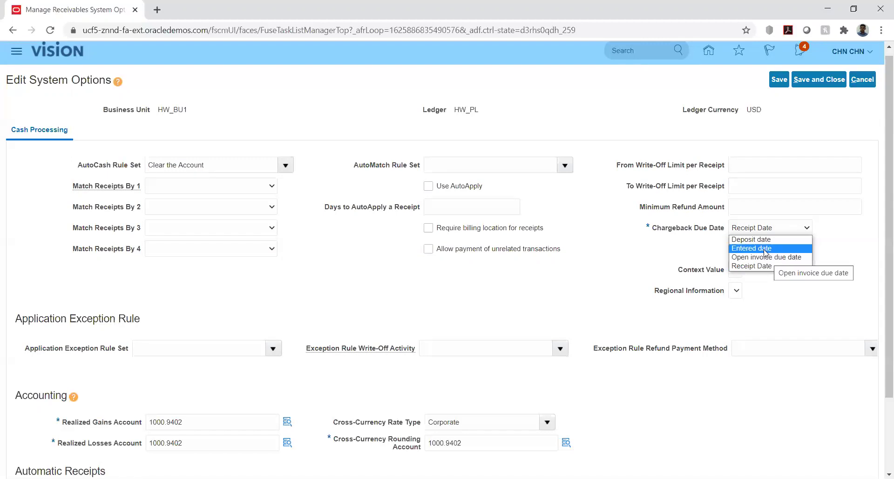
pyautogui.click(849, 249)
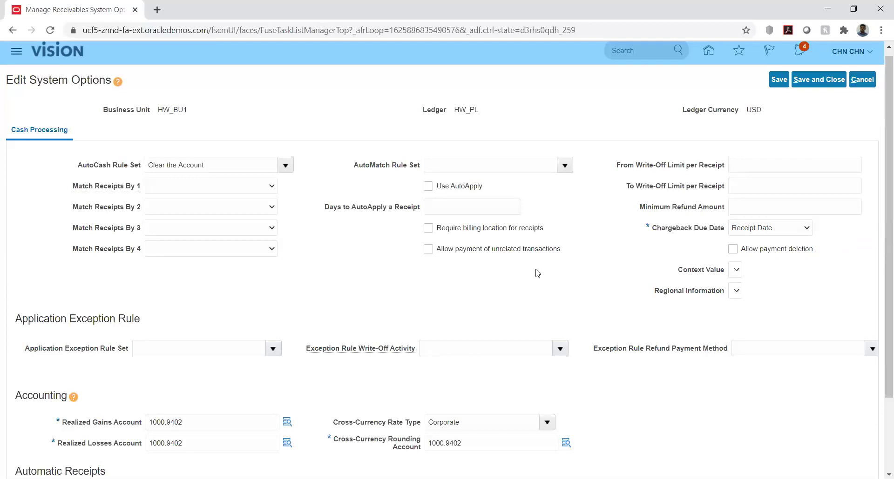
# Check the Application Exception Rule Set choices, and highlight the Realized Gains Account and Realized Losses Account labels under Accounting.
pyautogui.scroll(-2, 302, 285)
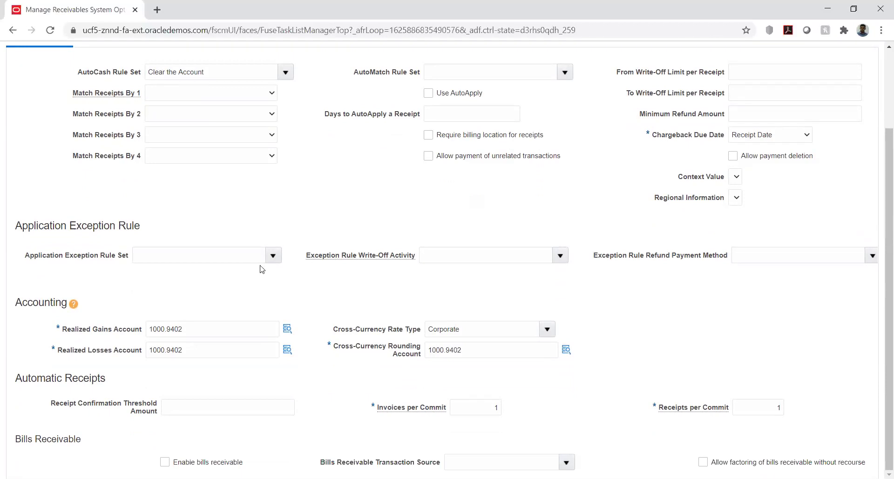
pyautogui.click(273, 255)
pyautogui.click(281, 230)
pyautogui.moveTo(61, 331); pyautogui.dragTo(112, 331)
pyautogui.moveTo(62, 351); pyautogui.dragTo(143, 353)
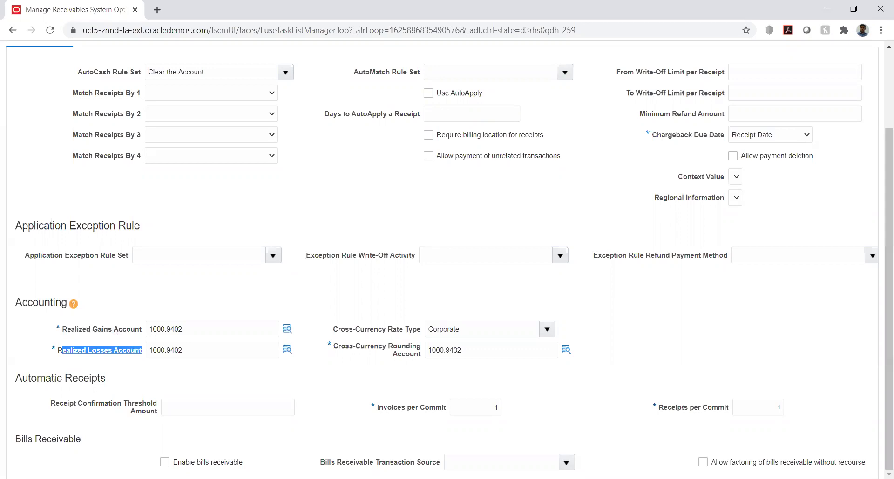
pyautogui.click(204, 301)
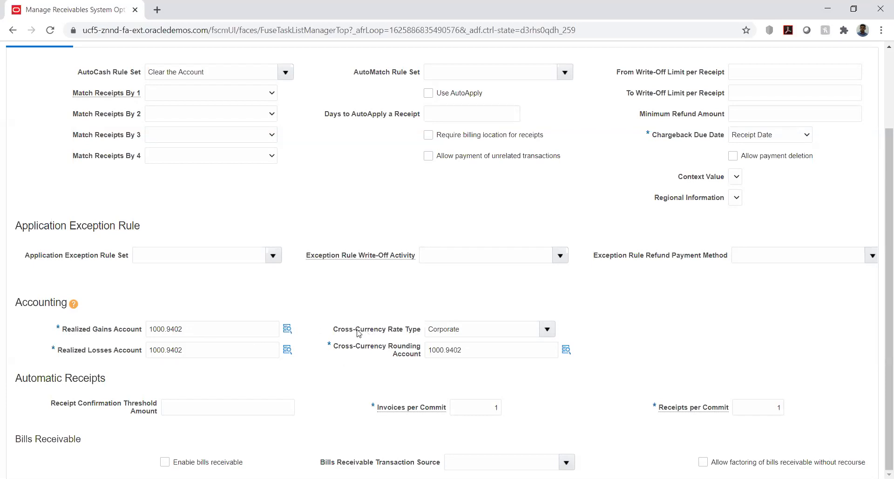
# Review the Cross-Currency Rate Type choices and the Cross-Currency Rounding Account setting, keeping the current values.
pyautogui.click(546, 330)
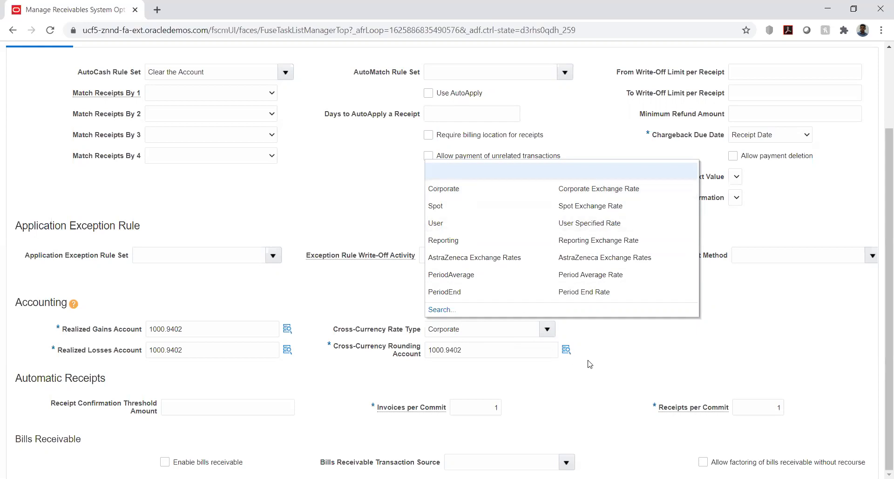
pyautogui.click(616, 349)
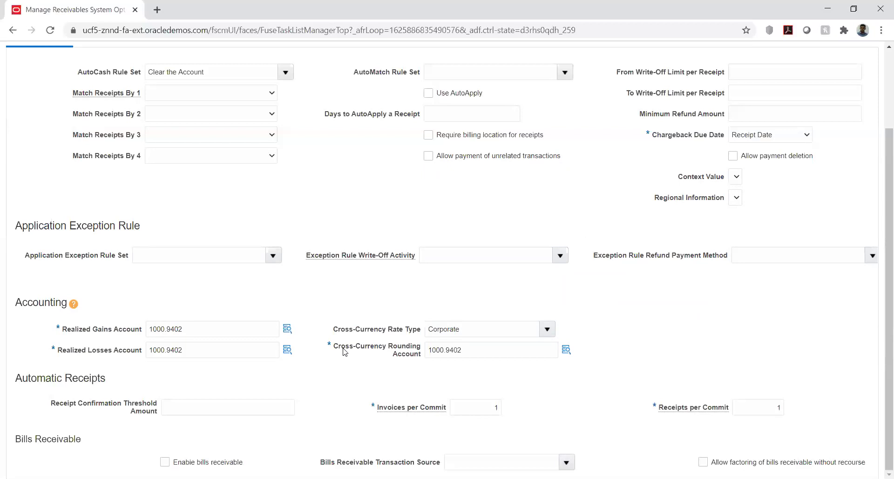
pyautogui.moveTo(340, 348); pyautogui.dragTo(378, 350)
pyautogui.click(331, 375)
# Review the Automatic Receipts settings, including Invoices per Commit and the Receipt Confirmation Threshold Amount.
pyautogui.moveTo(65, 378); pyautogui.dragTo(107, 378)
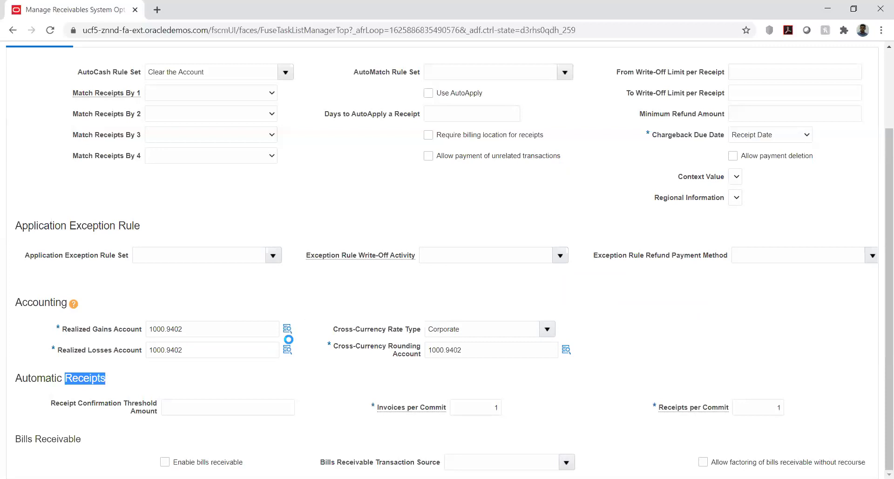
pyautogui.click(313, 411)
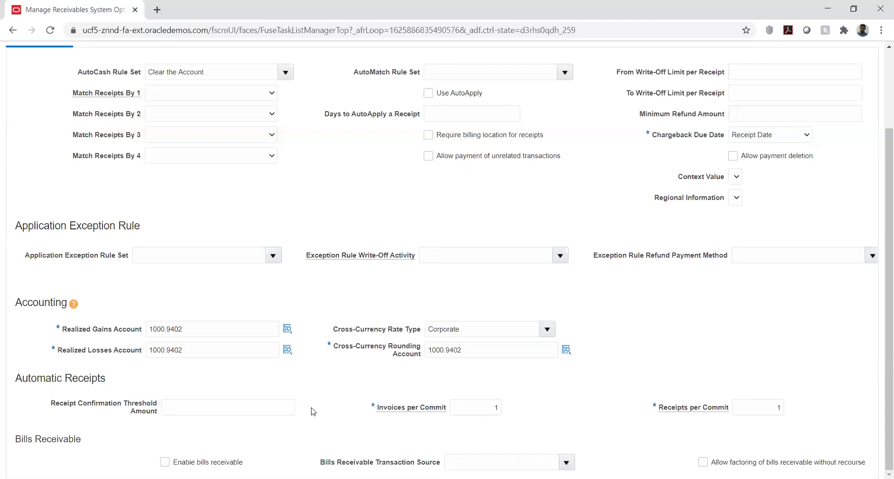
pyautogui.click(496, 410)
pyautogui.write('1')
pyautogui.moveTo(51, 404); pyautogui.dragTo(160, 408)
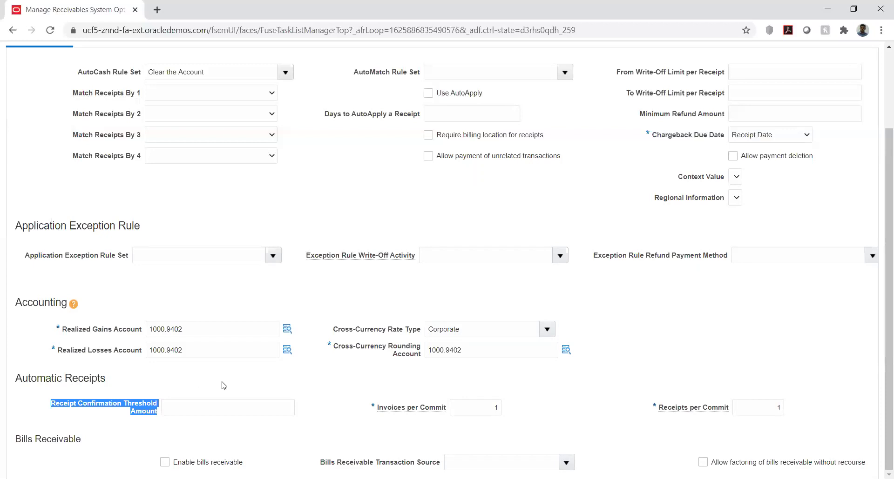
pyautogui.click(311, 394)
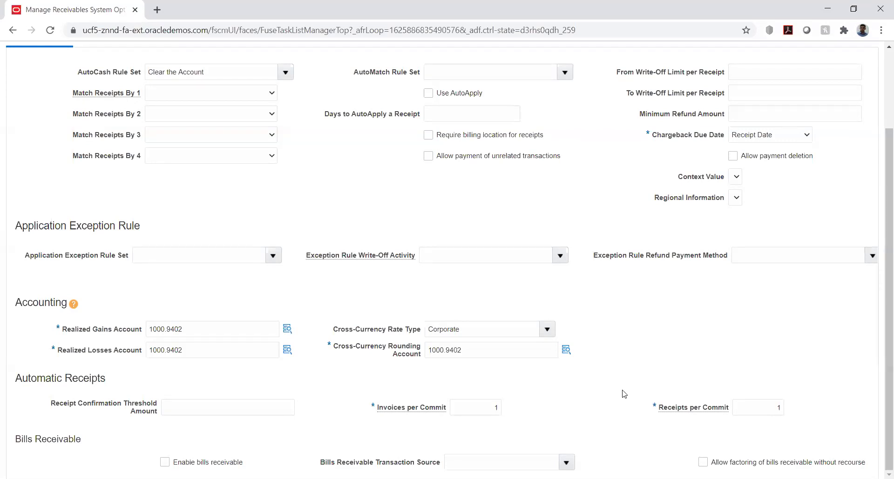
# Examine the AutoCash Rule Set choices for HW_BU1 without changing the selection.
pyautogui.scroll(3, 624, 394)
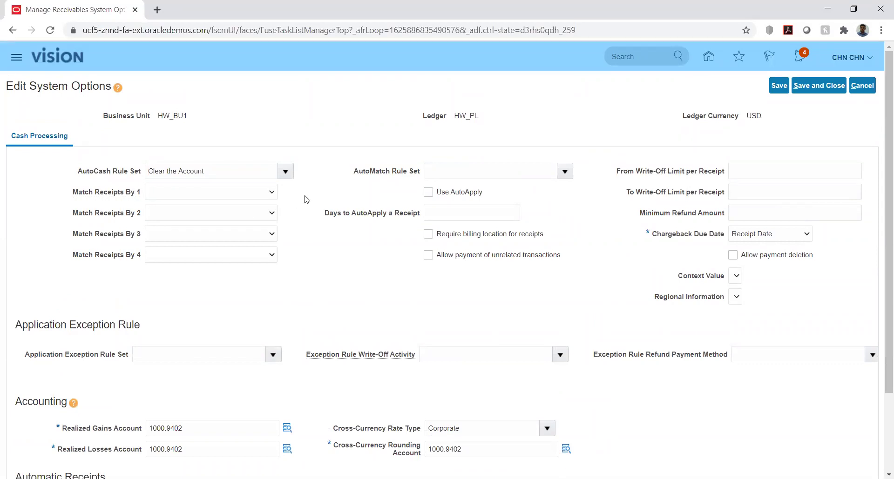
pyautogui.click(286, 171)
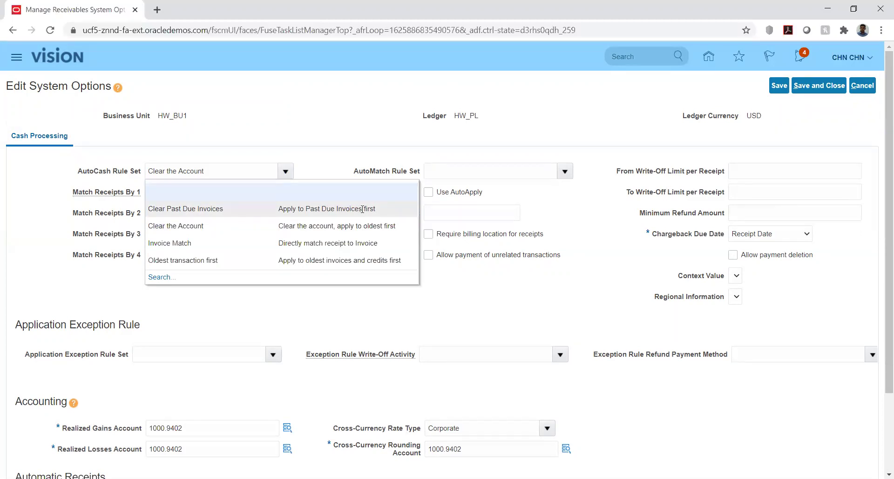
pyautogui.click(338, 159)
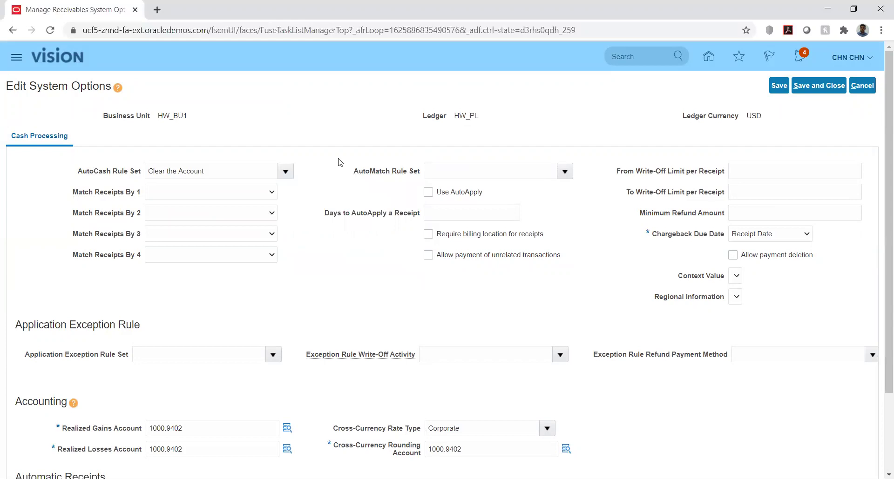
pyautogui.click(283, 173)
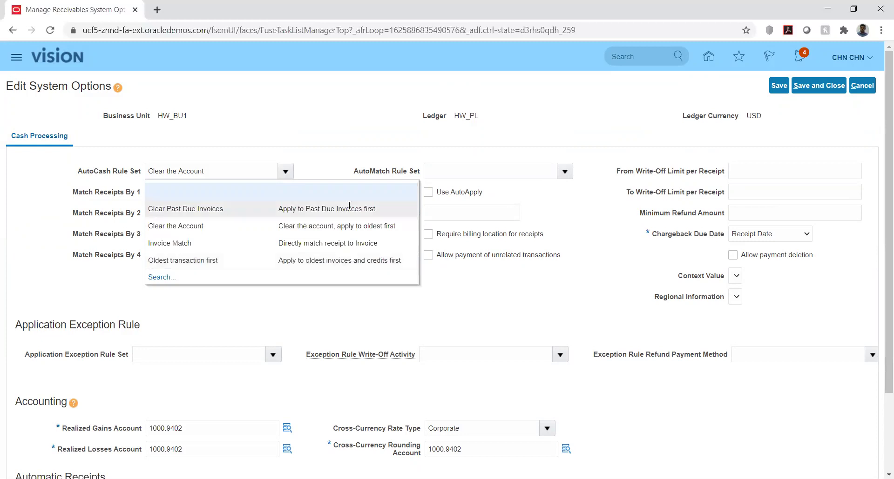
pyautogui.click(548, 201)
# Review the AutoMatch Rule Set and Match Receipts By 1 choices, and recheck the AutoCash Rule Set choices, without changing any.
pyautogui.click(562, 173)
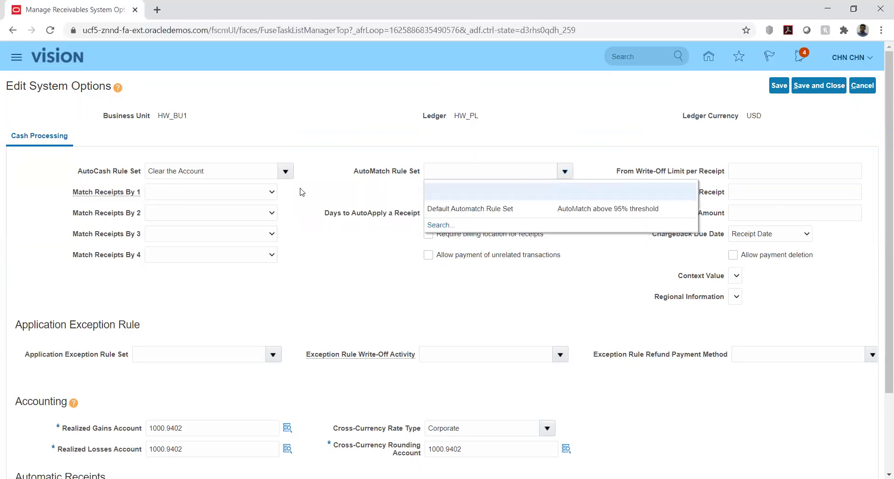
pyautogui.click(227, 192)
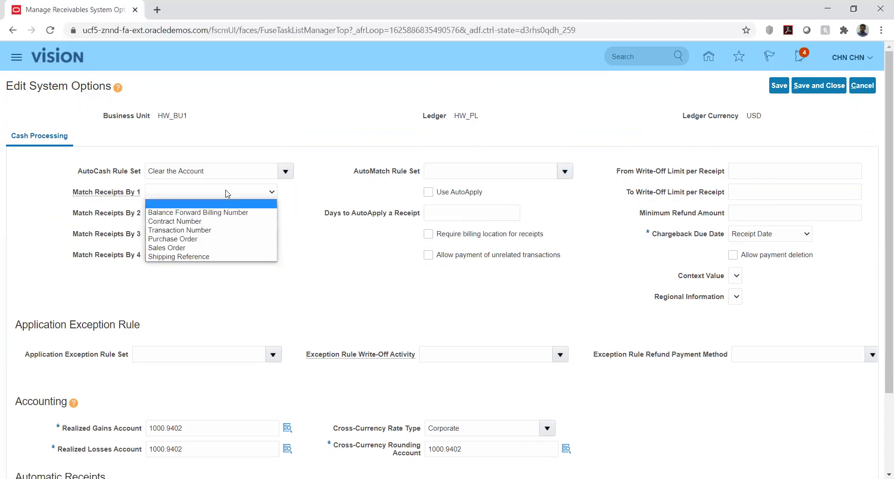
pyautogui.click(318, 191)
pyautogui.click(285, 172)
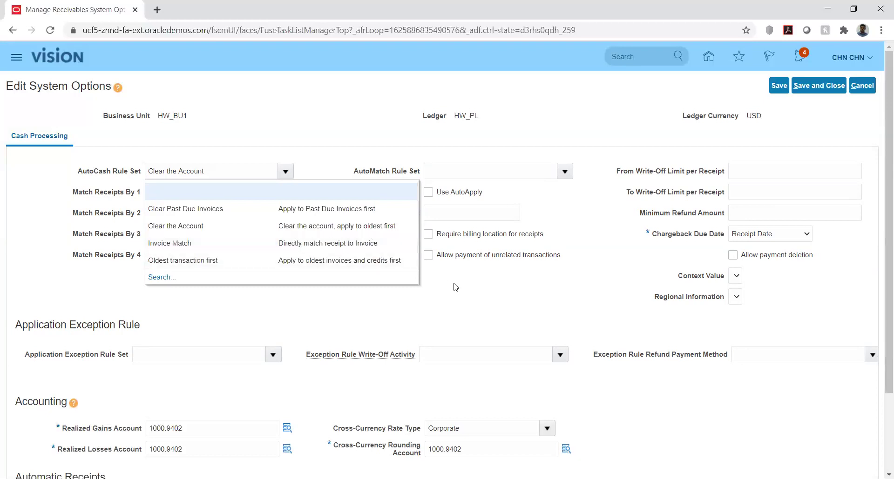
pyautogui.click(471, 306)
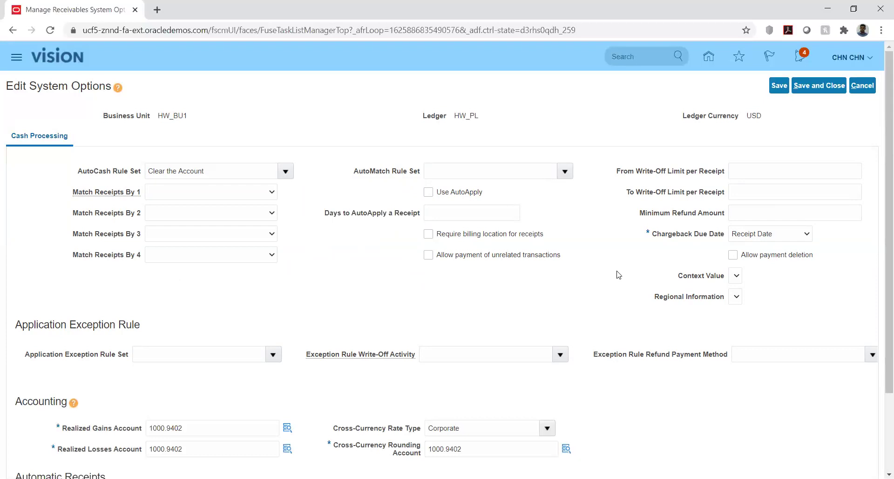
# Save and close the HW_BU1 system options, and return to the HW Implementation project's task list.
pyautogui.click(812, 87)
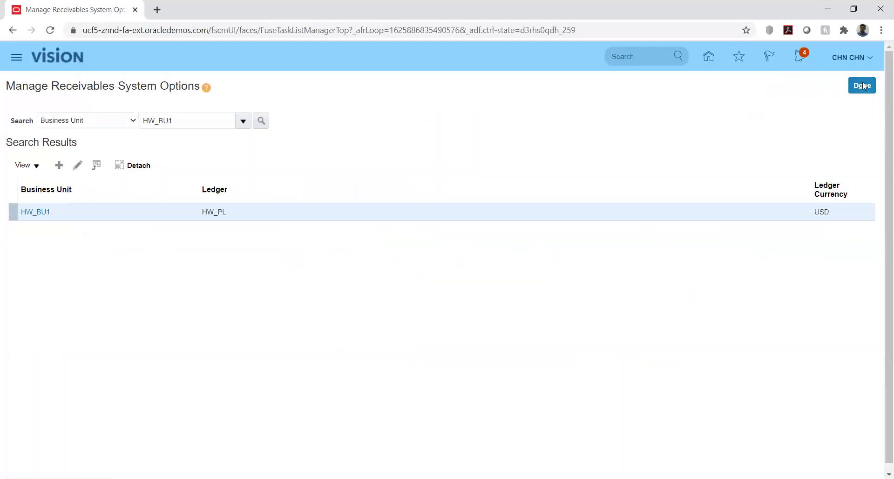
pyautogui.click(862, 85)
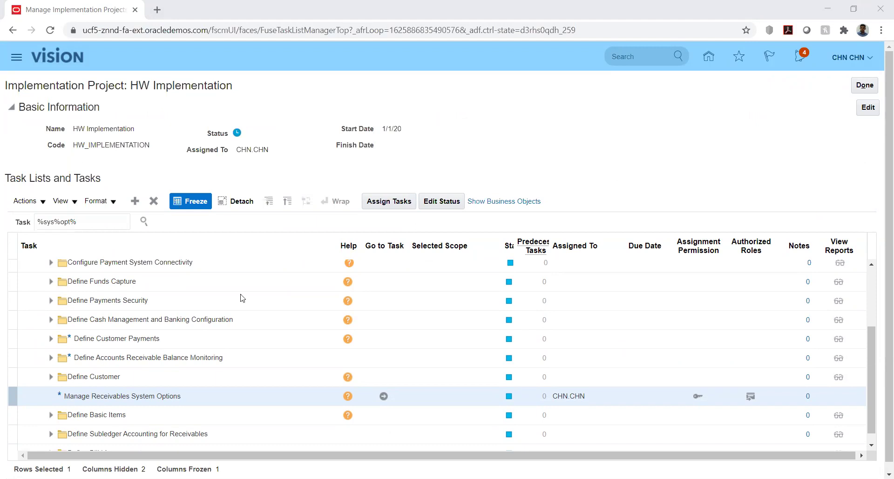
# Expand Define Common Accounts Receivable Configuration and Define Customer Billing Configuration, and go to the Manage Transaction Types task.
pyautogui.scroll(3, 130, 335)
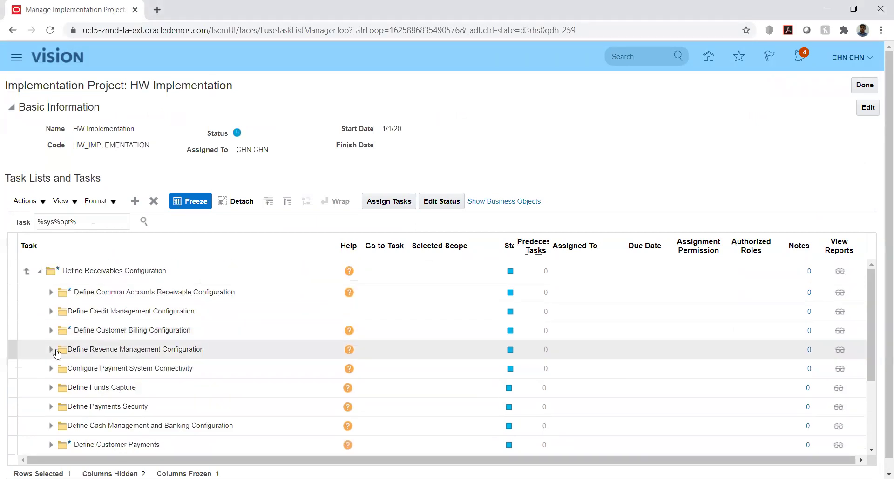
pyautogui.click(50, 292)
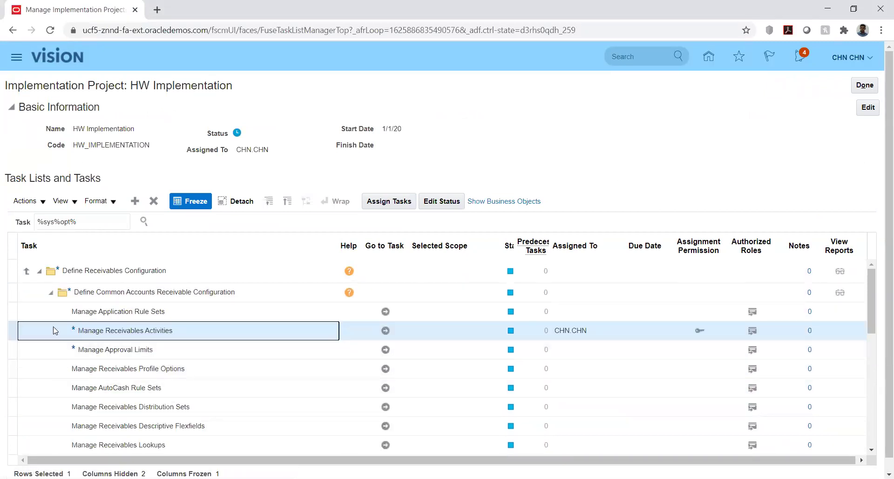
pyautogui.scroll(-5, 54, 332)
pyautogui.scroll(-3, 54, 332)
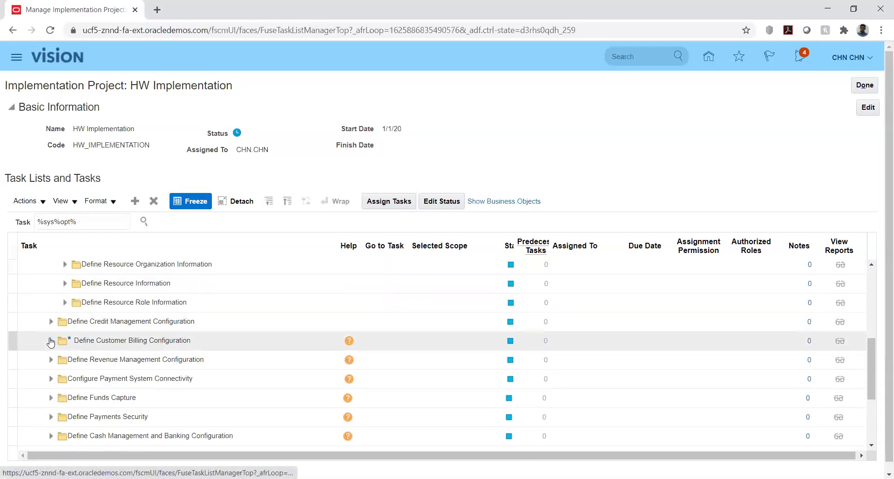
pyautogui.click(51, 342)
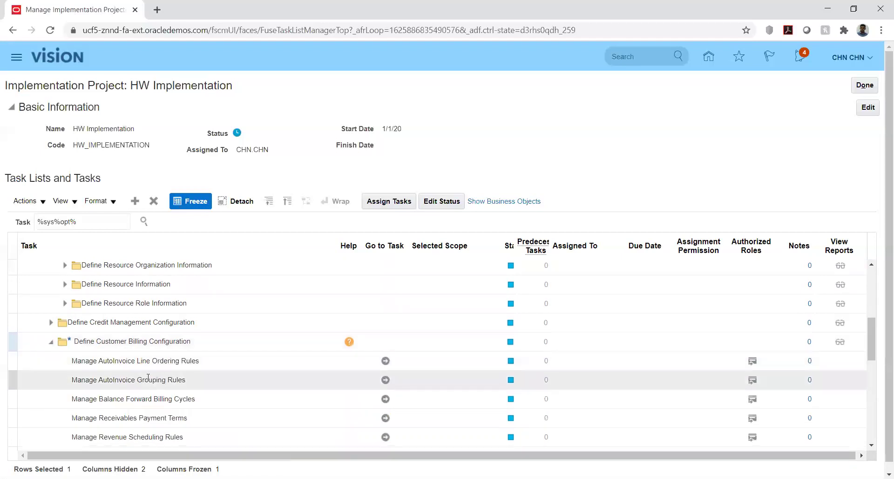
pyautogui.scroll(-3, 148, 379)
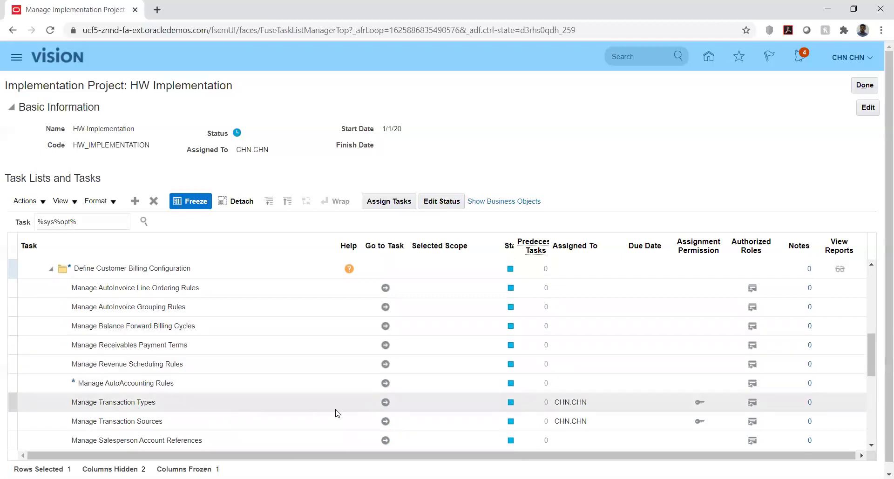
pyautogui.click(386, 402)
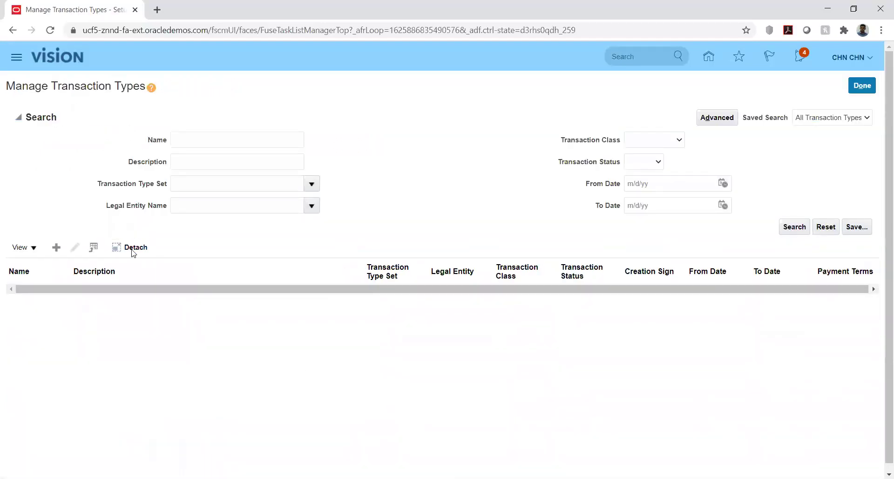
# Search the transaction types by the name "hw" and open HW_TRX1 for editing.
pyautogui.click(197, 138)
pyautogui.write('hw')
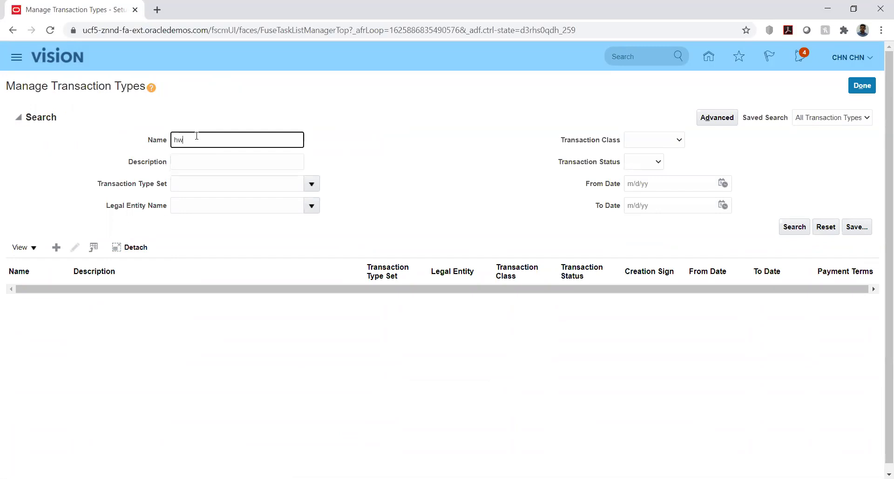
pyautogui.press('Return')
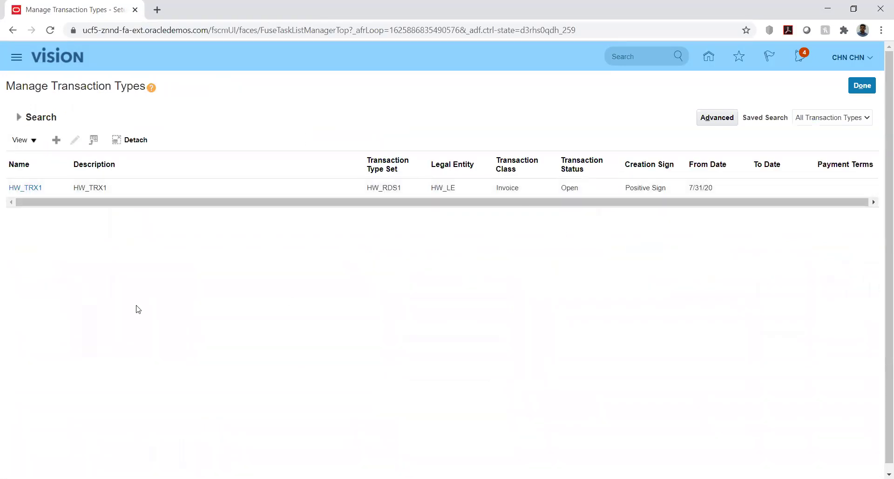
pyautogui.click(22, 188)
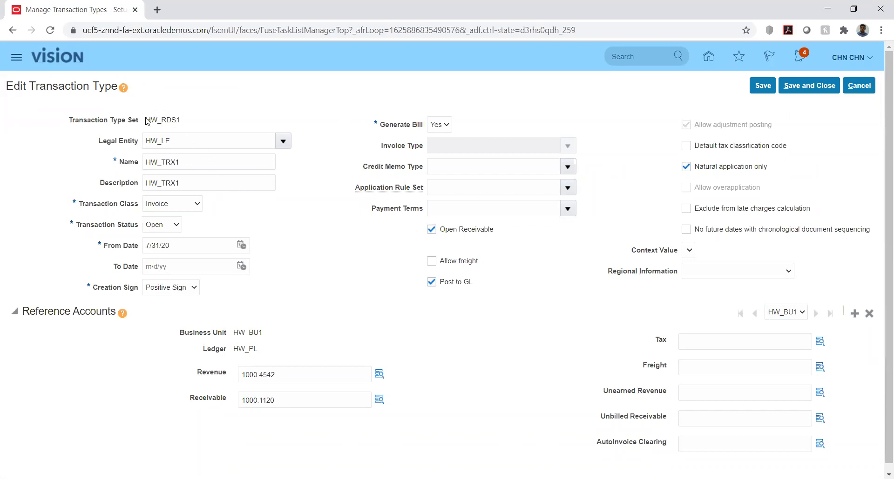
# Highlight the Transaction Type Set value HW_RDS1, and review the Transaction Class choices while keeping Invoice.
pyautogui.moveTo(147, 119); pyautogui.dragTo(183, 126)
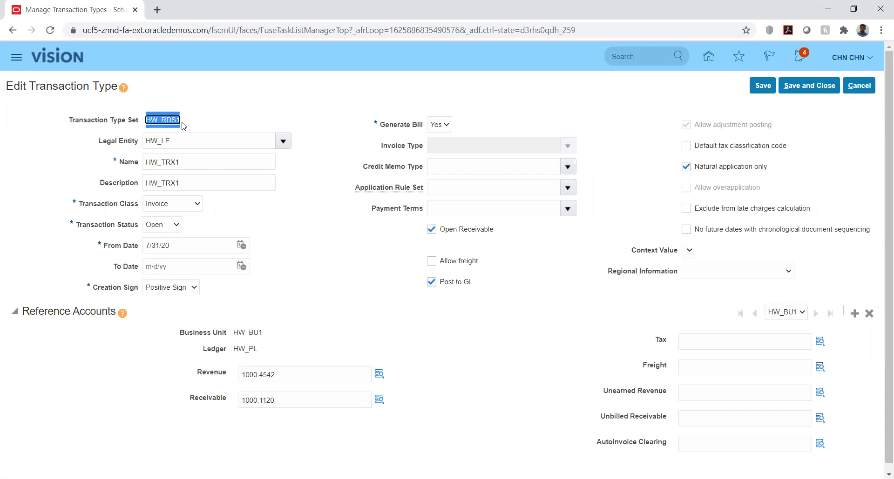
pyautogui.click(210, 103)
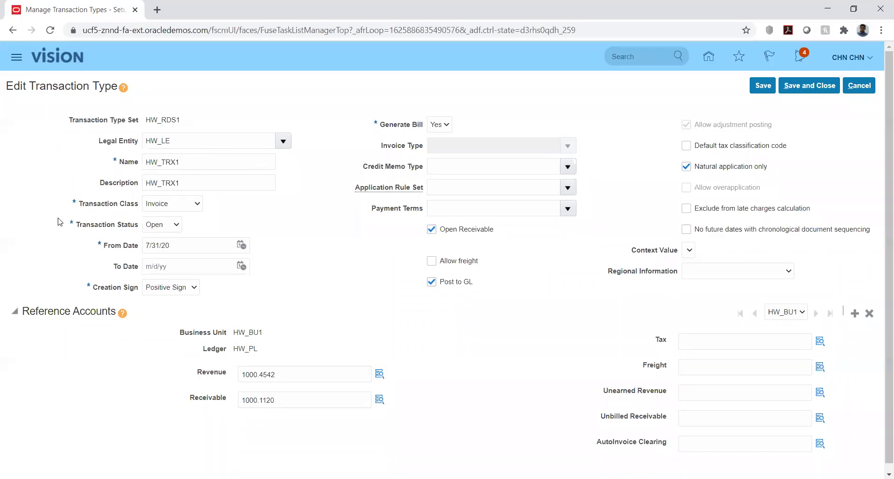
pyautogui.click(191, 207)
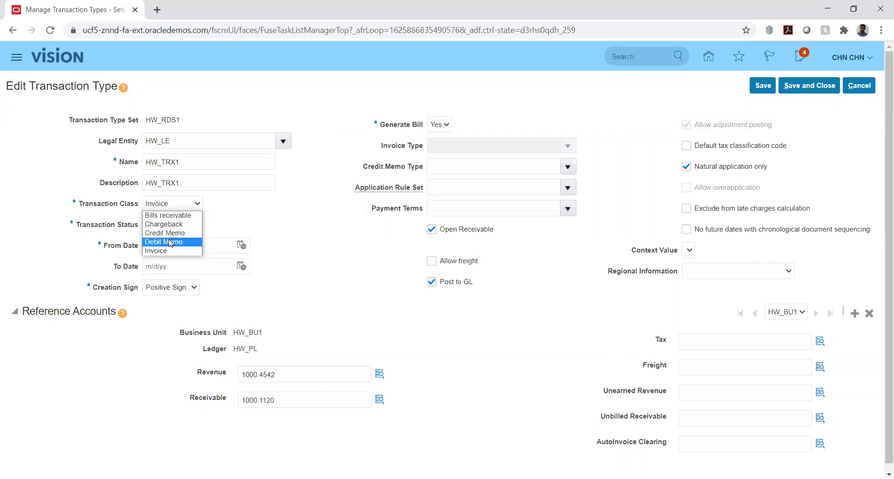
pyautogui.click(264, 212)
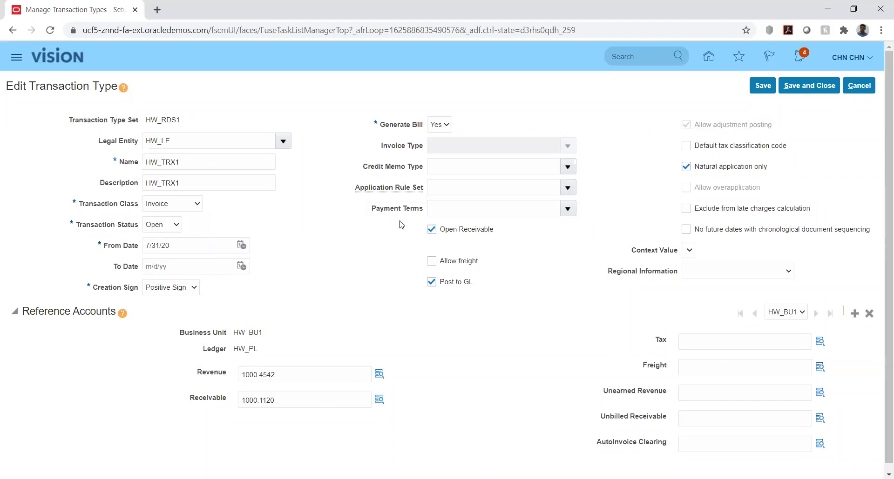
# Review the Transaction Status and Creation Sign choices, keeping Open and Positive Sign.
pyautogui.click(175, 225)
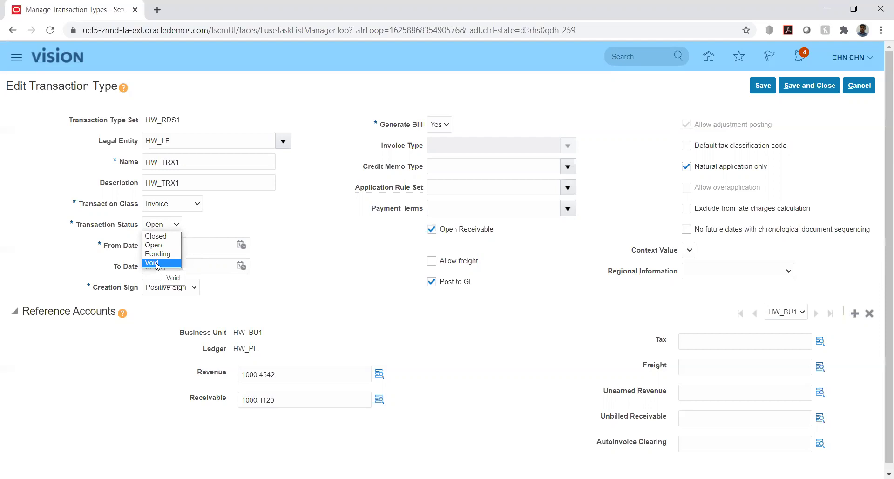
pyautogui.click(228, 227)
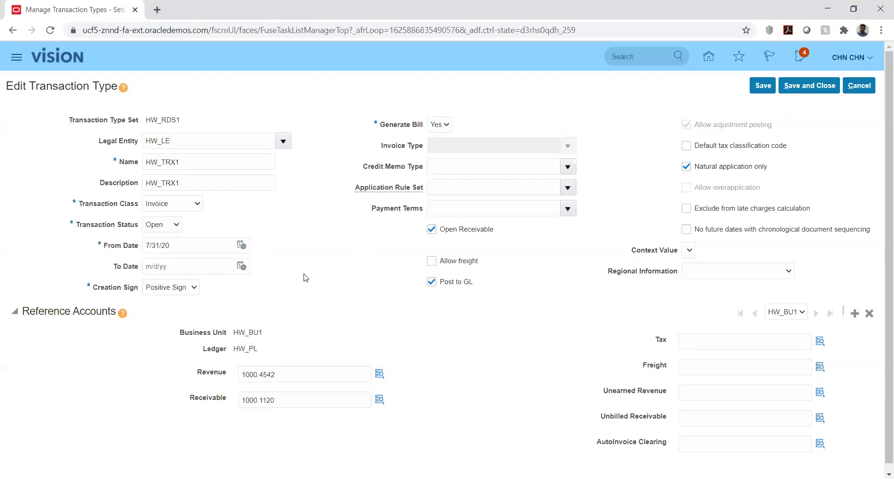
pyautogui.scroll(-1, 306, 279)
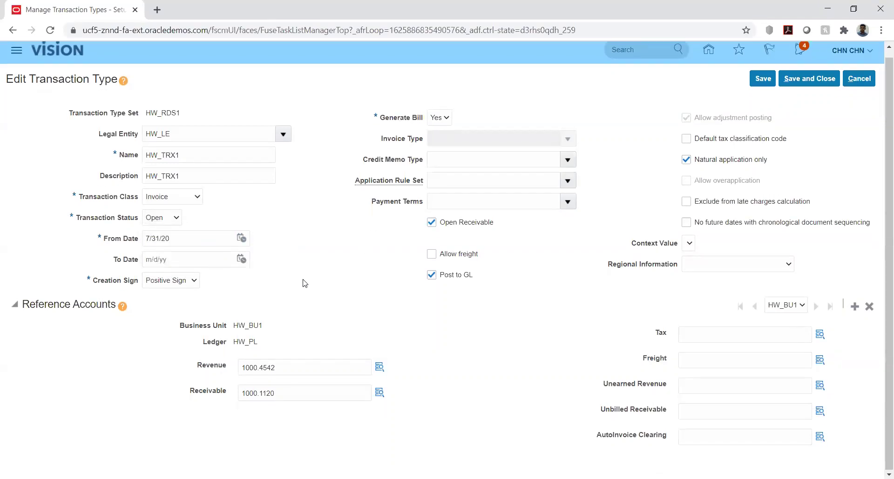
pyautogui.click(194, 281)
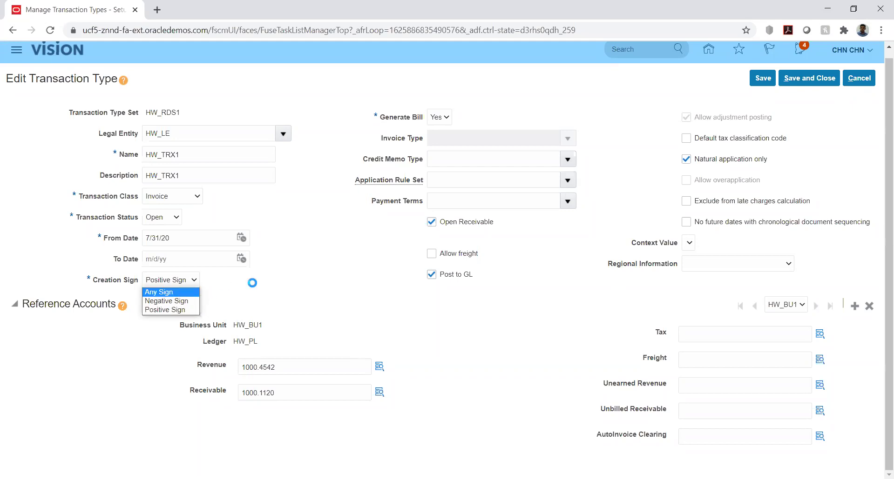
pyautogui.click(172, 308)
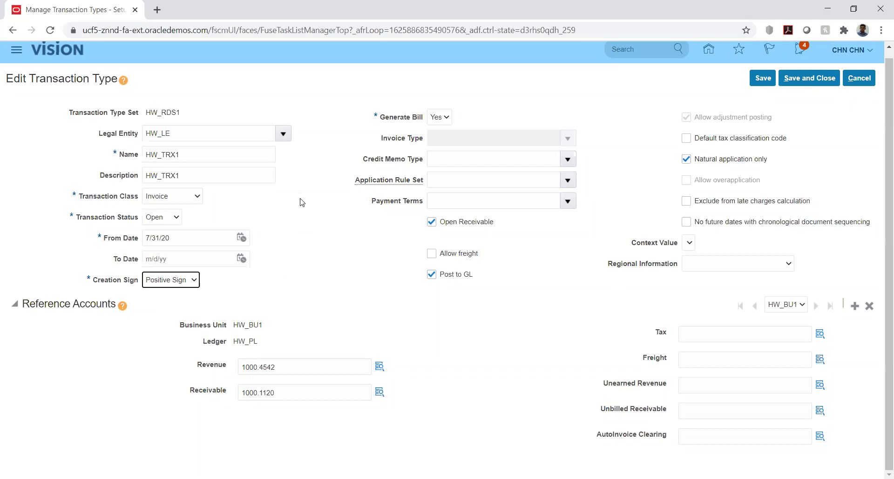
# Review the Generate Bill choices for HW_TRX1, keeping Yes.
pyautogui.click(447, 119)
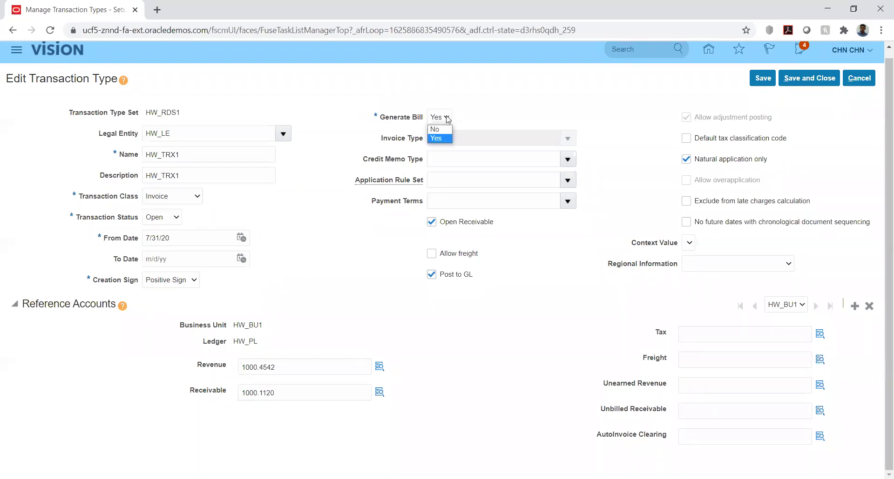
pyautogui.click(481, 118)
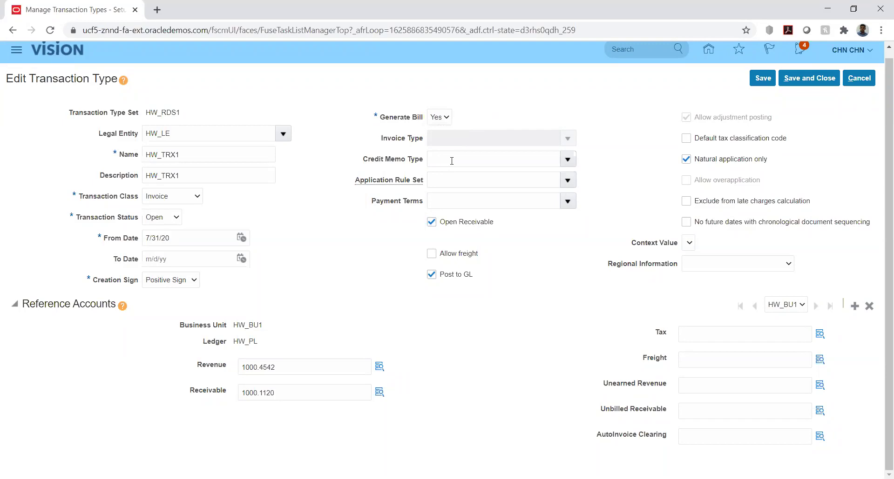
pyautogui.click(447, 117)
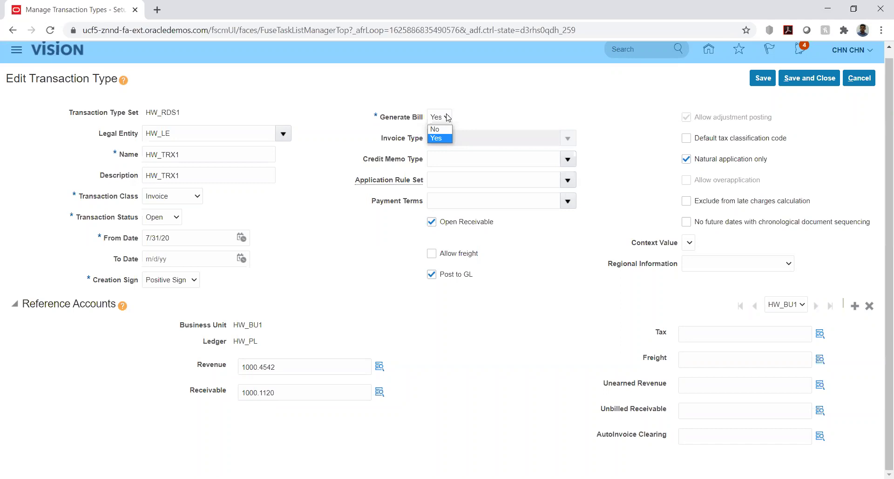
pyautogui.click(547, 110)
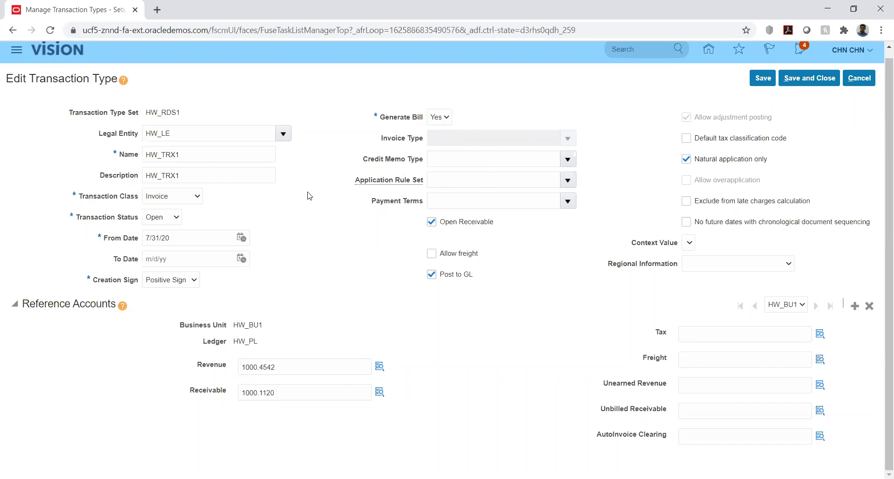
# Review the Transaction Class and Application Rule Set choices for HW_TRX1, keeping Invoice and no rule set.
pyautogui.click(193, 199)
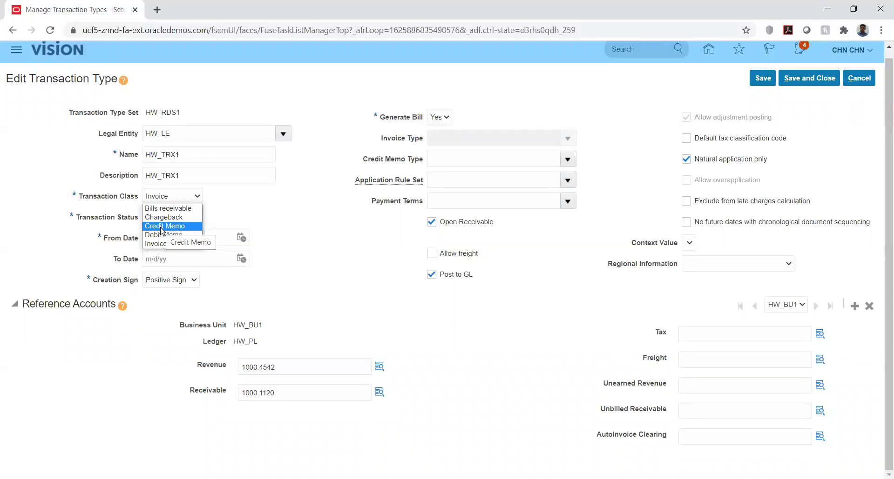
pyautogui.click(287, 195)
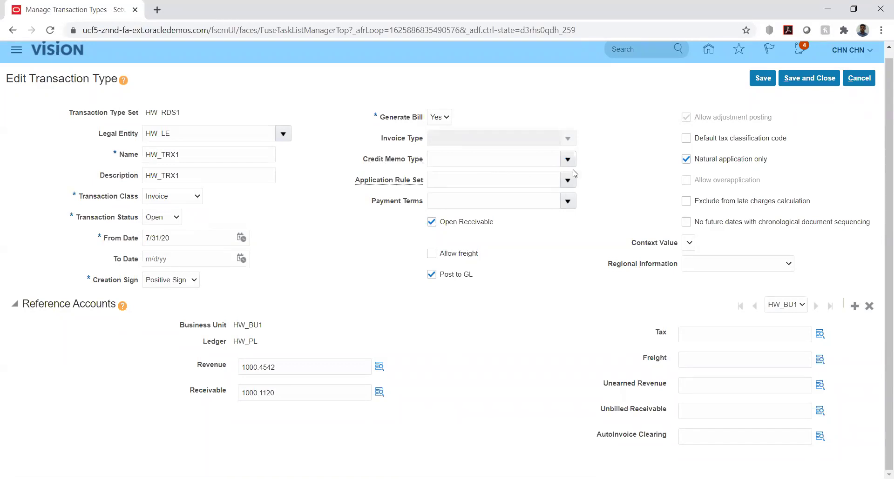
pyautogui.click(568, 180)
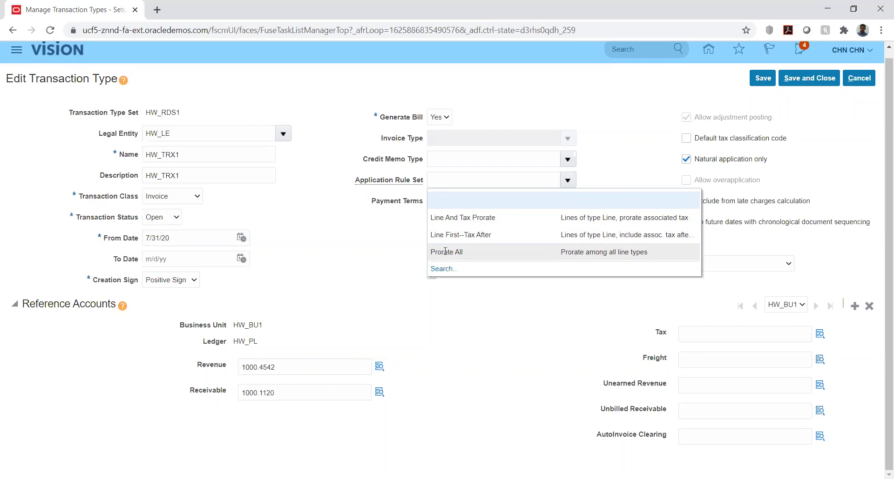
pyautogui.click(379, 239)
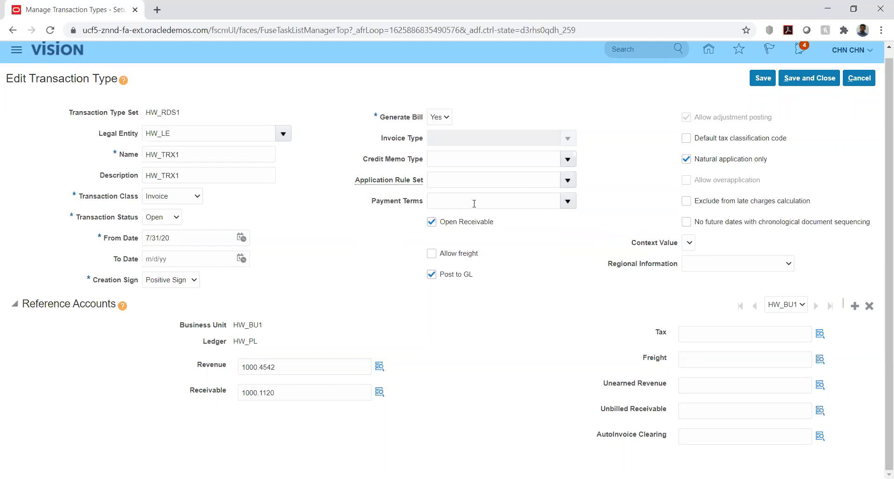
# Review the Payment Terms choices and recheck the Application Rule Set choices, leaving both fields empty.
pyautogui.click(567, 203)
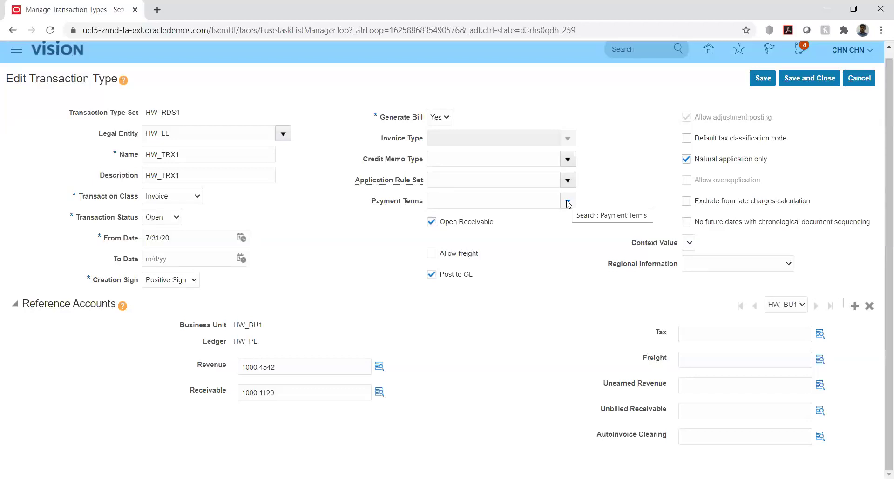
pyautogui.click(568, 202)
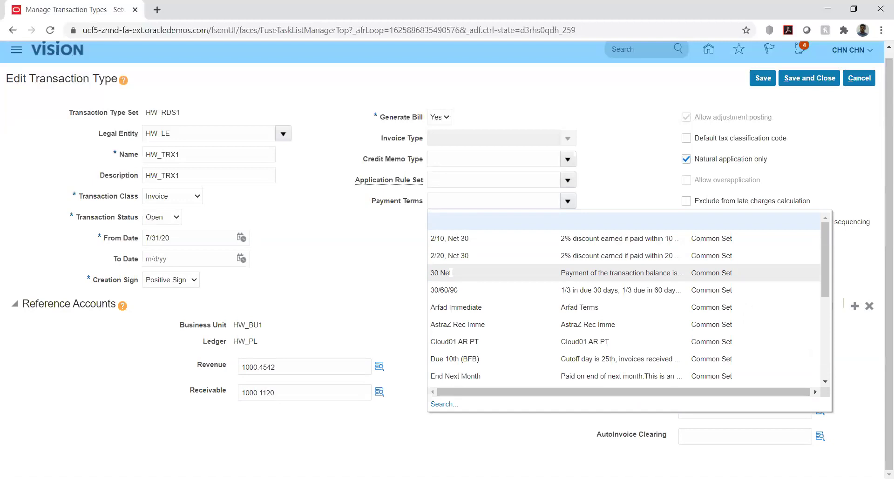
pyautogui.click(395, 245)
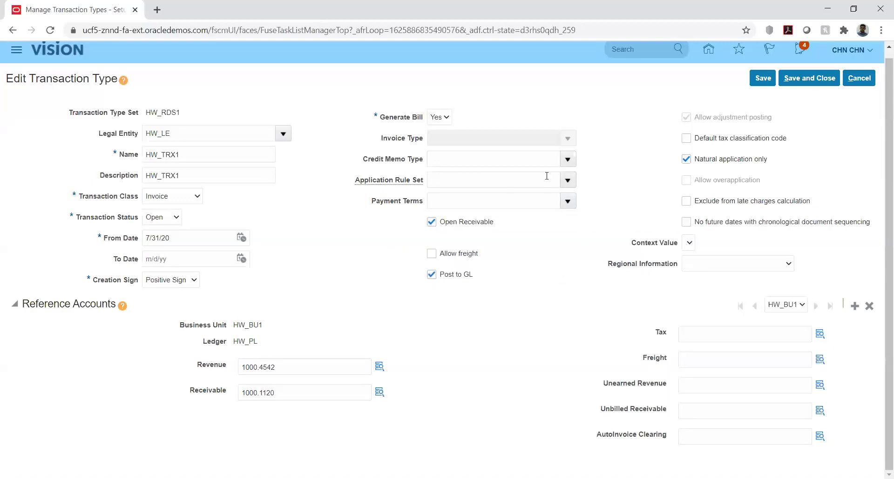
pyautogui.click(568, 182)
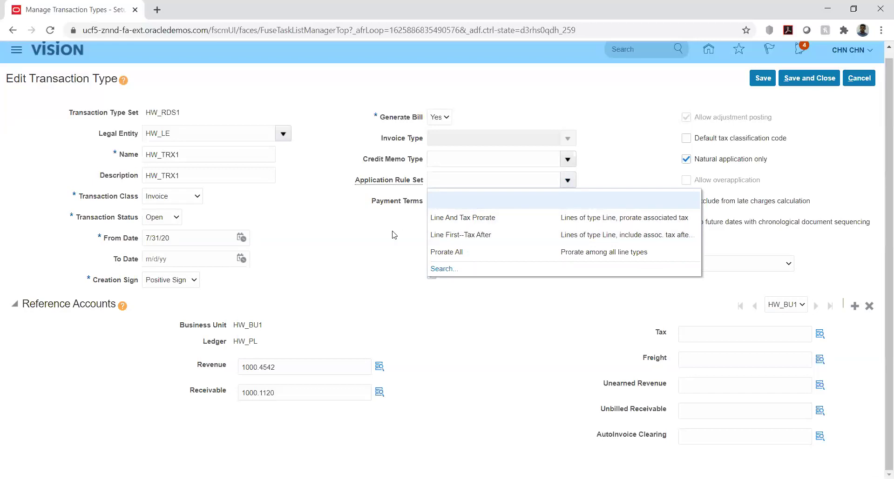
pyautogui.click(373, 234)
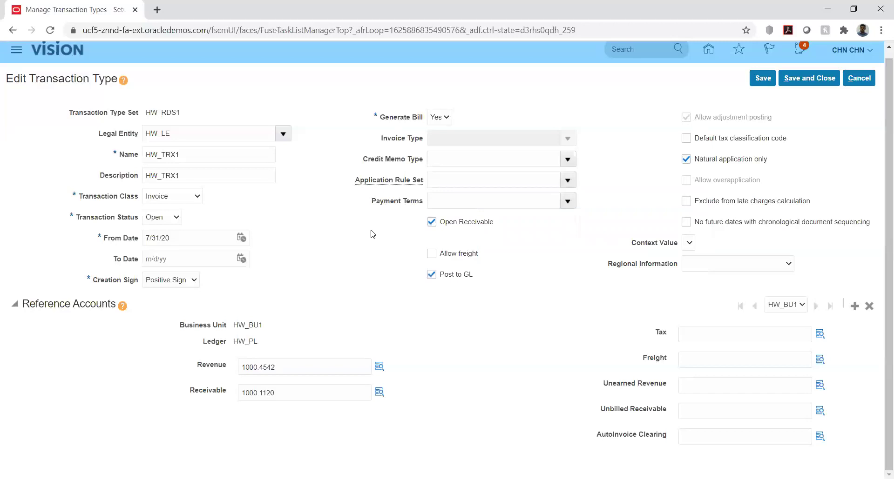
pyautogui.click(568, 203)
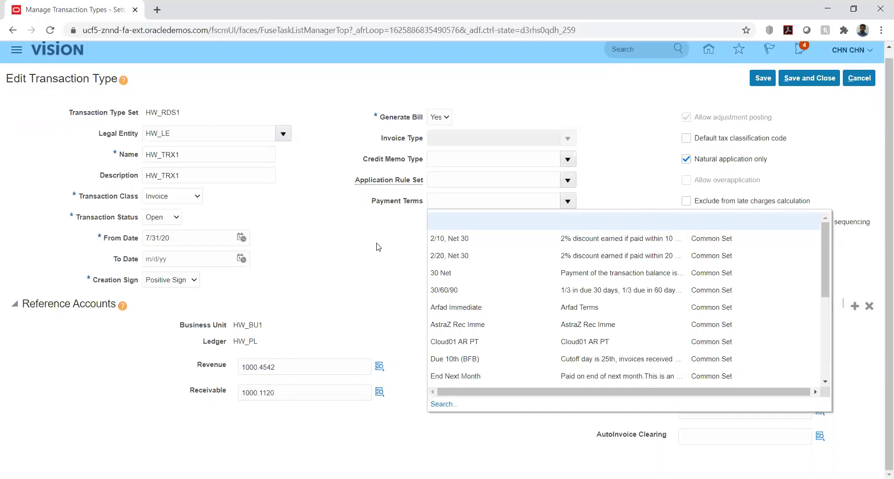
pyautogui.click(378, 247)
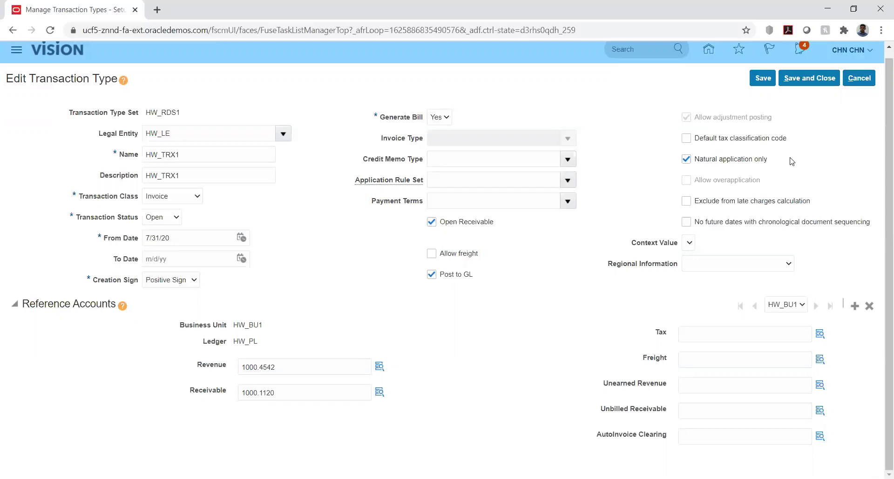
# Clear Natural application only to check its effect on Allow overapplication, and enable it again.
pyautogui.click(686, 159)
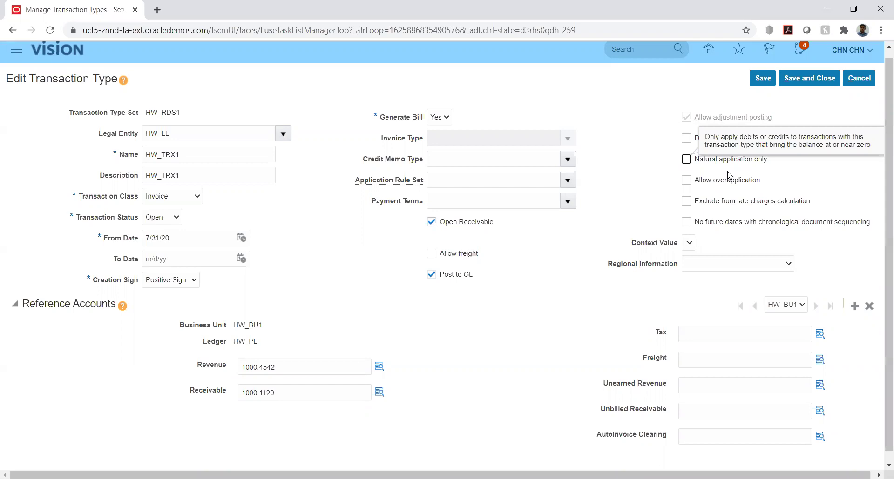
pyautogui.click(686, 159)
pyautogui.click(701, 161)
pyautogui.click(701, 161)
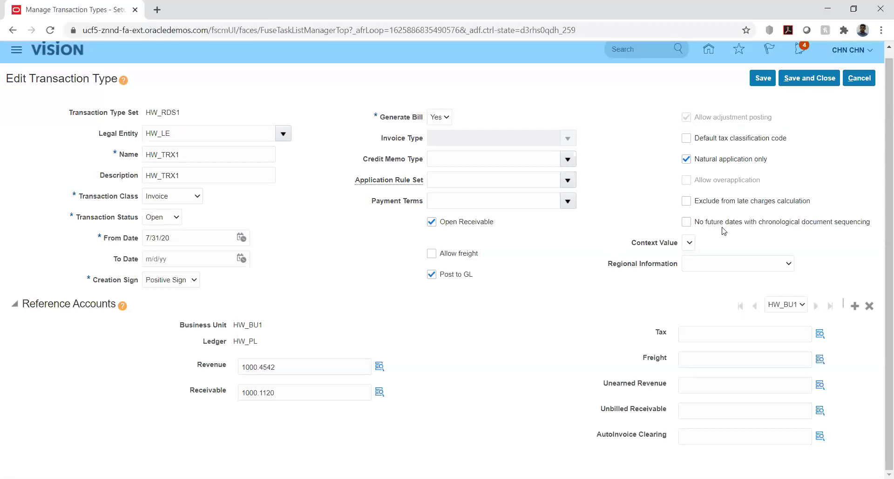
# Review the chronological document sequencing option and the Regional Information and Context Value choices, leaving them unset.
pyautogui.moveTo(723, 231); pyautogui.dragTo(748, 228)
pyautogui.click(764, 239)
pyautogui.moveTo(694, 227); pyautogui.dragTo(704, 231)
pyautogui.click(714, 232)
pyautogui.click(774, 262)
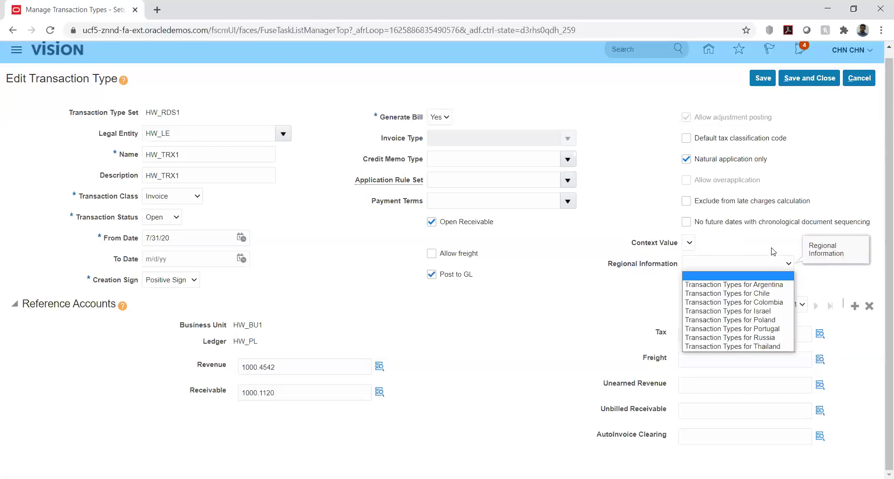
pyautogui.click(772, 251)
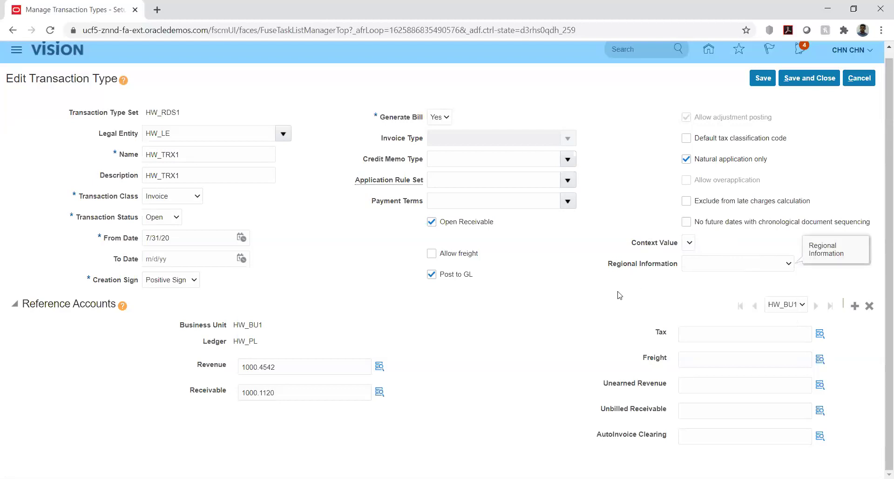
pyautogui.click(688, 243)
pyautogui.click(571, 274)
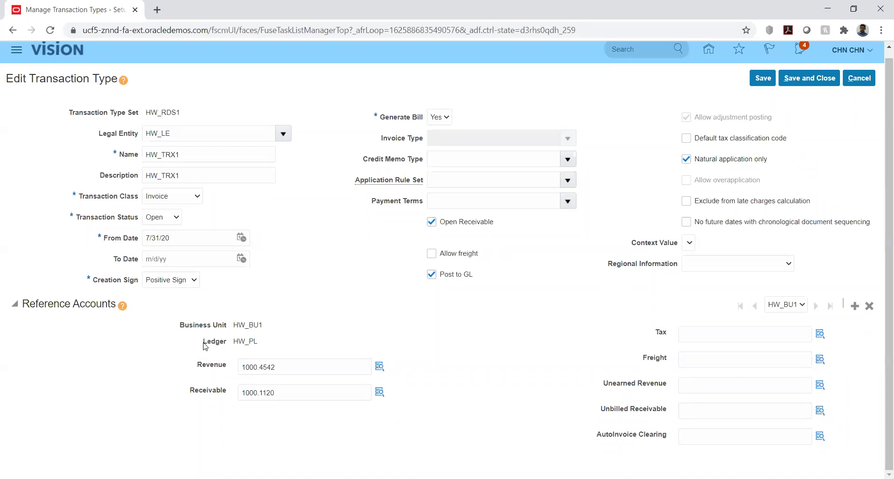
# Examine the reference accounts' business unit HW_BU1 and highlight the Receivable and Revenue account labels.
pyautogui.doubleClick(239, 326)
pyautogui.click(295, 331)
pyautogui.moveTo(191, 392); pyautogui.dragTo(225, 392)
pyautogui.click(216, 366)
pyautogui.doubleClick(216, 365)
pyautogui.click(450, 347)
# Highlight the Unearned Revenue and Unbilled Receivable labels to examine these reference accounts.
pyautogui.moveTo(605, 385); pyautogui.dragTo(671, 388)
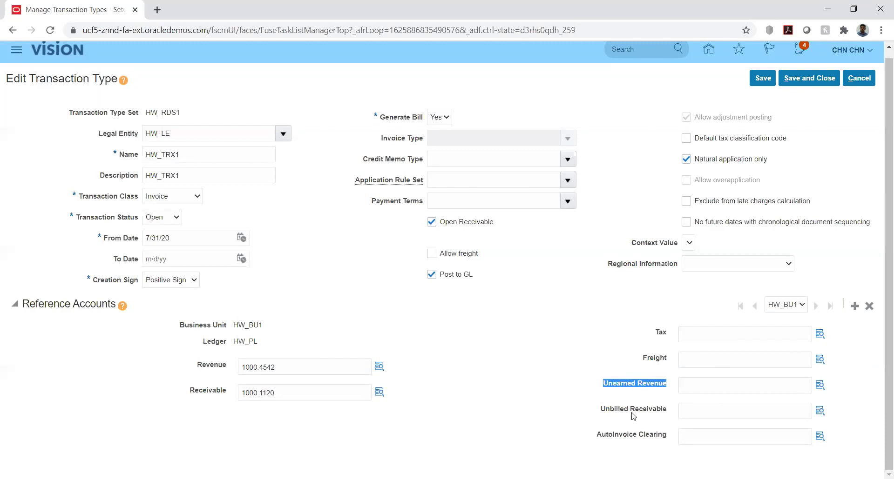
pyautogui.moveTo(600, 411); pyautogui.dragTo(668, 410)
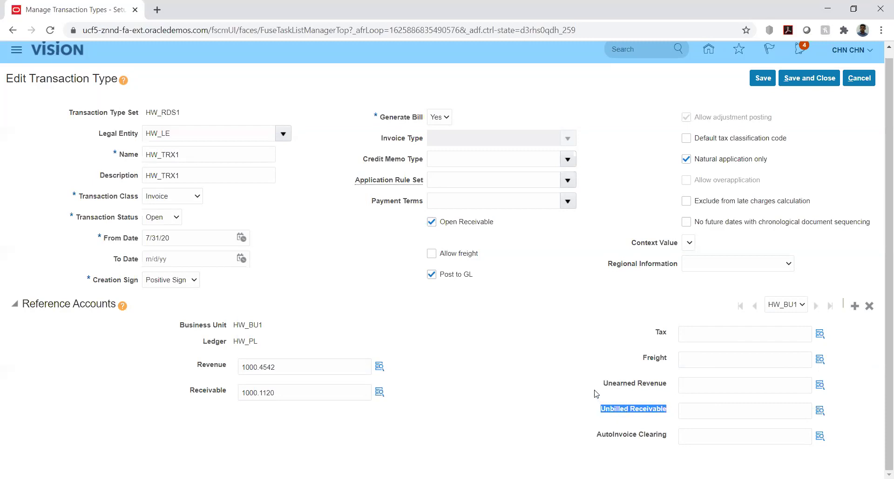
pyautogui.click(600, 362)
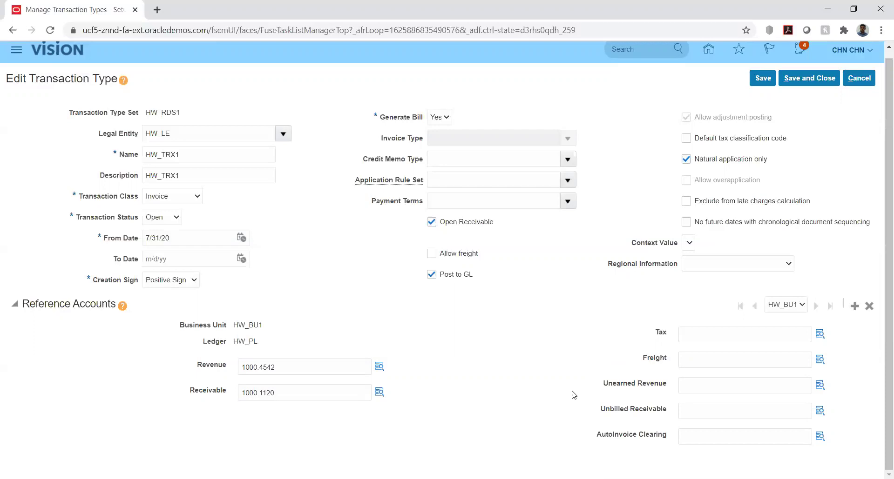
pyautogui.moveTo(599, 412); pyautogui.dragTo(669, 411)
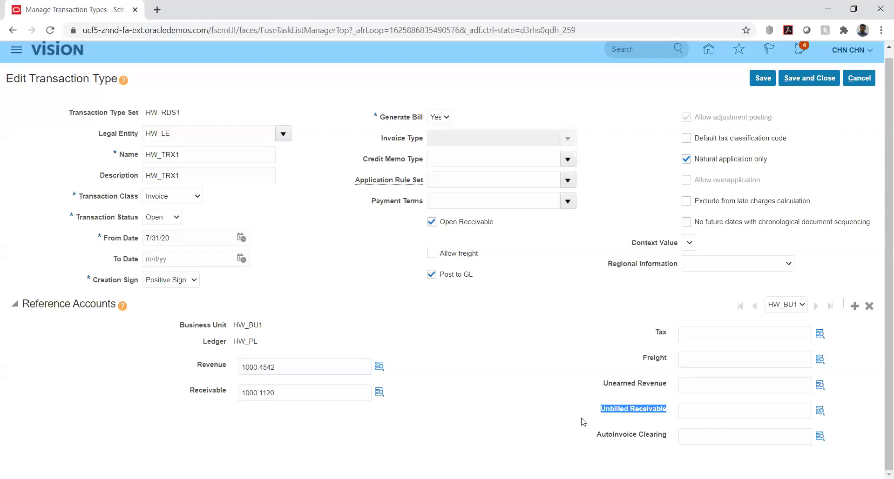
pyautogui.click(592, 381)
pyautogui.moveTo(590, 406); pyautogui.dragTo(667, 409)
pyautogui.click(674, 400)
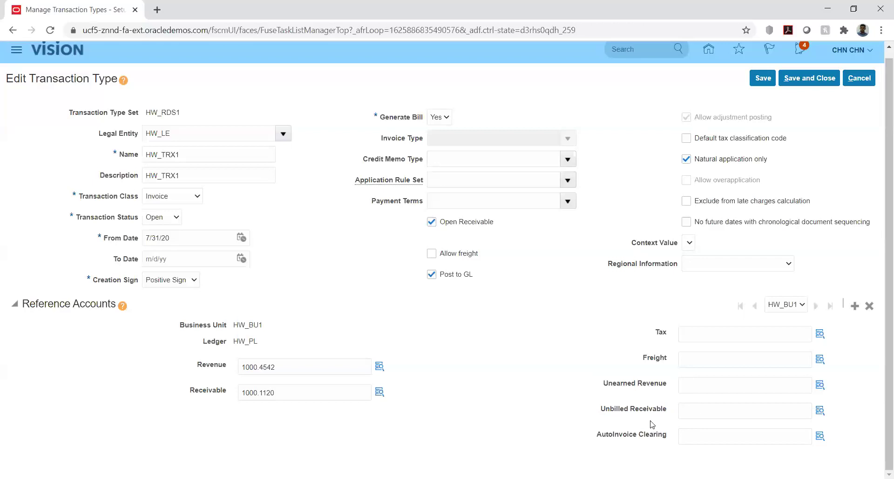
pyautogui.moveTo(603, 386); pyautogui.dragTo(667, 387)
pyautogui.moveTo(600, 409); pyautogui.dragTo(664, 412)
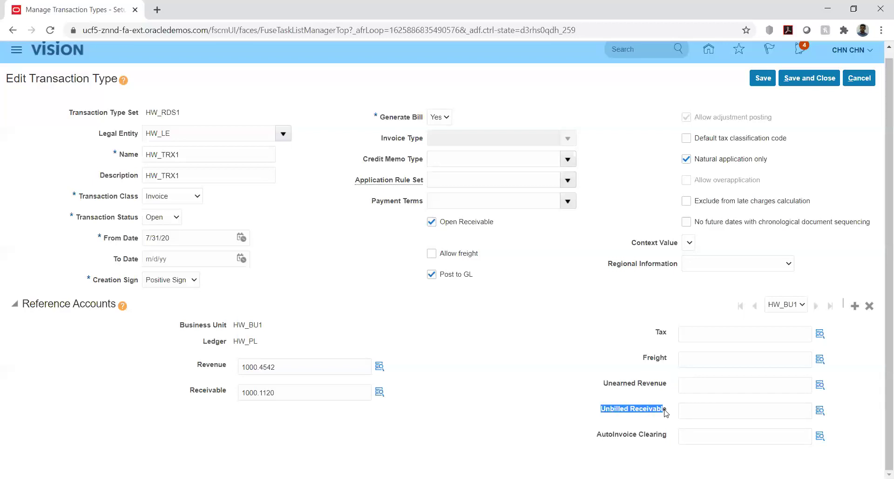
pyautogui.click(640, 421)
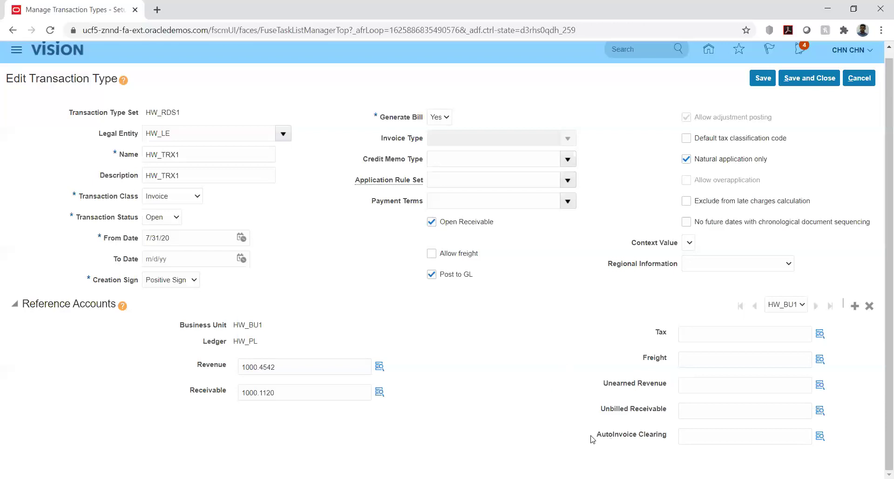
# Highlight the AutoInvoice Clearing label to examine that reference account.
pyautogui.moveTo(596, 438); pyautogui.dragTo(669, 442)
pyautogui.click(593, 440)
pyautogui.moveTo(597, 440); pyautogui.dragTo(668, 439)
pyautogui.click(551, 422)
pyautogui.moveTo(598, 436); pyautogui.dragTo(668, 440)
pyautogui.click(586, 454)
# Save and close HW_TRX1, return to the implementation project, and open the Manage Transaction Sources task.
pyautogui.click(801, 82)
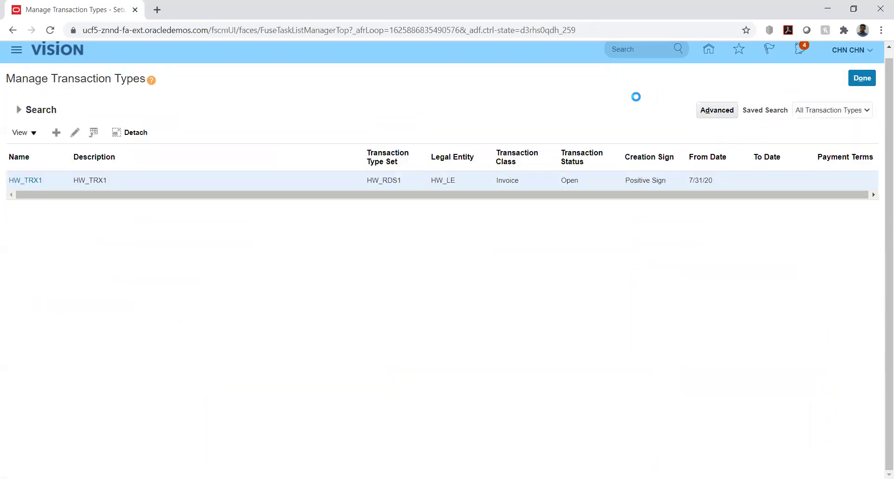
pyautogui.click(859, 82)
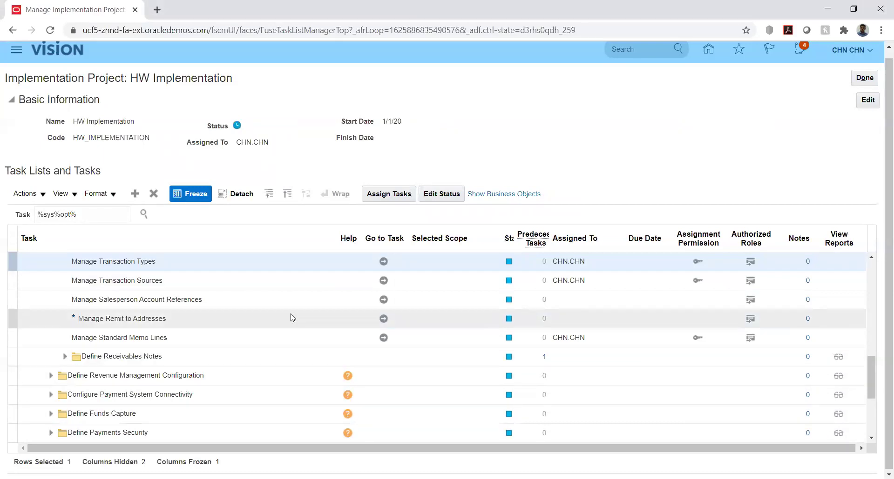
pyautogui.click(383, 281)
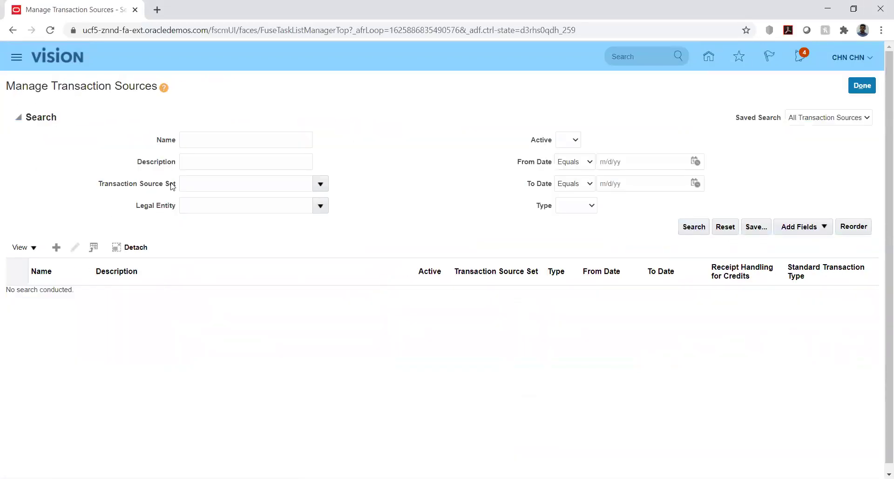
# Search the transaction sources by the name "hw" and open HW_TRX_SRC for editing.
pyautogui.click(221, 146)
pyautogui.write('hw')
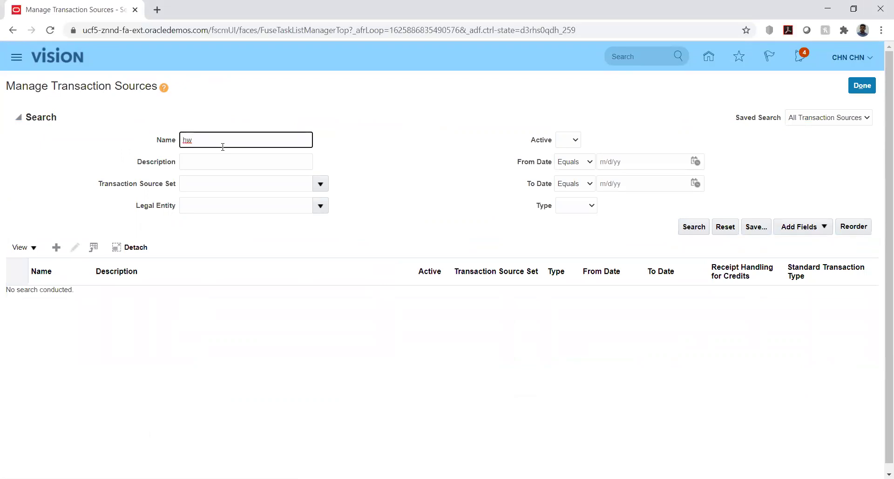
pyautogui.press('Return')
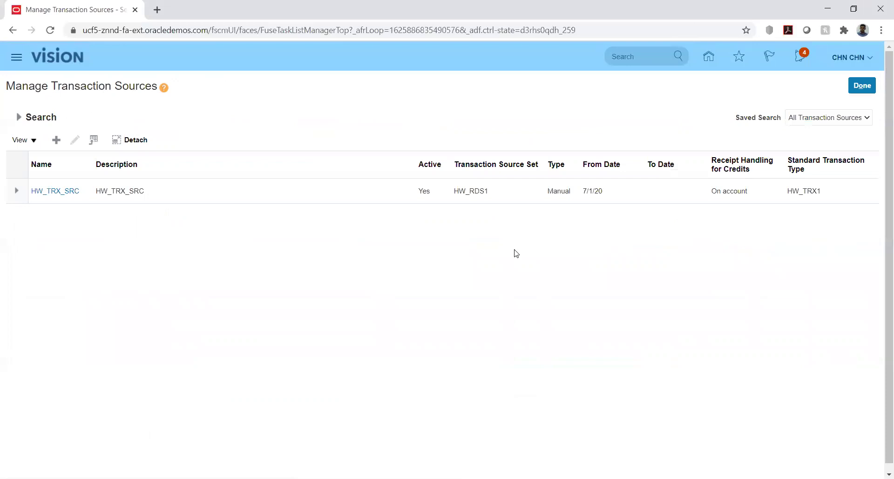
pyautogui.click(59, 191)
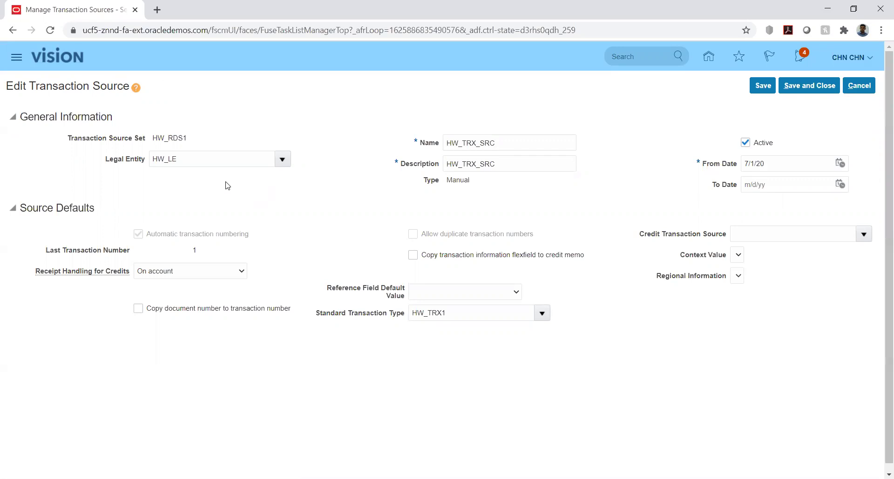
# Highlight the Transaction Source Set value HW_RDS1 and the source name HW_TRX_SRC to examine them.
pyautogui.doubleClick(156, 137)
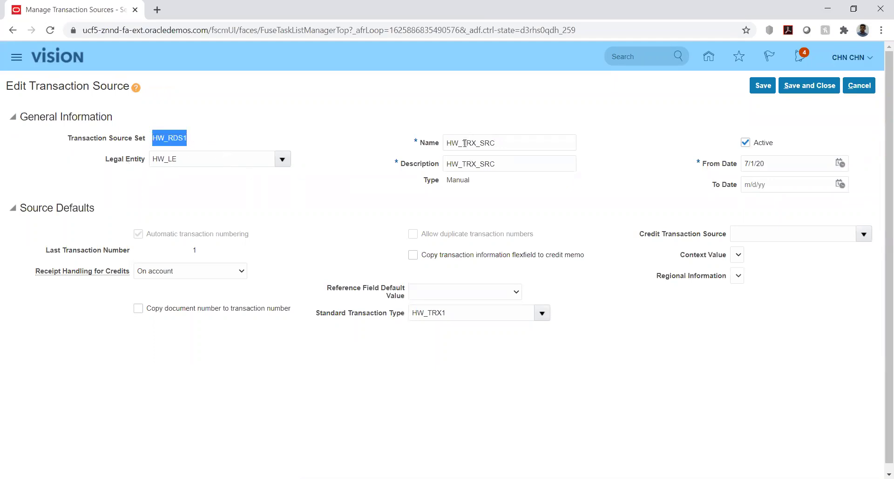
pyautogui.moveTo(447, 142); pyautogui.dragTo(504, 140)
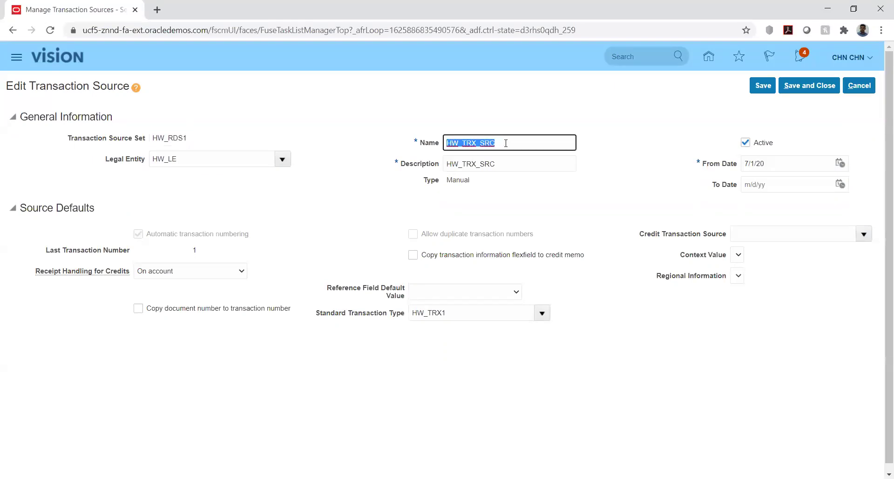
pyautogui.click(516, 191)
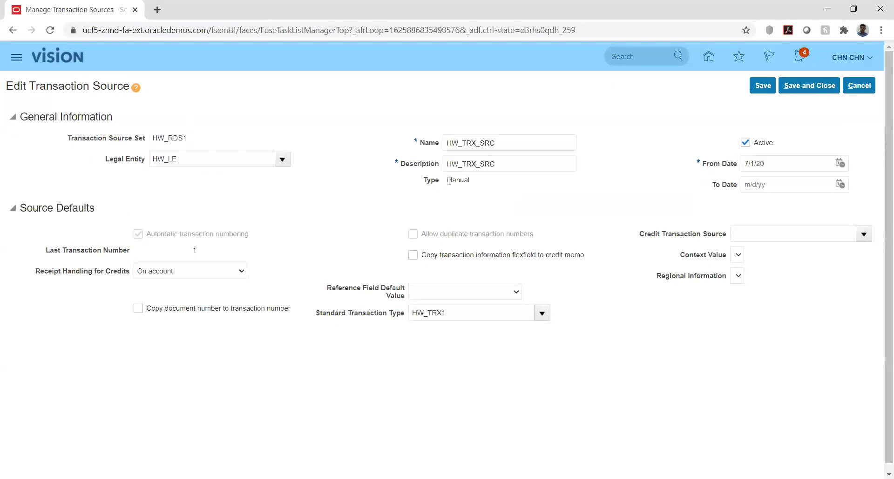
# Highlight the source's Type value Manual and view the Source Defaults section.
pyautogui.moveTo(446, 180); pyautogui.dragTo(473, 183)
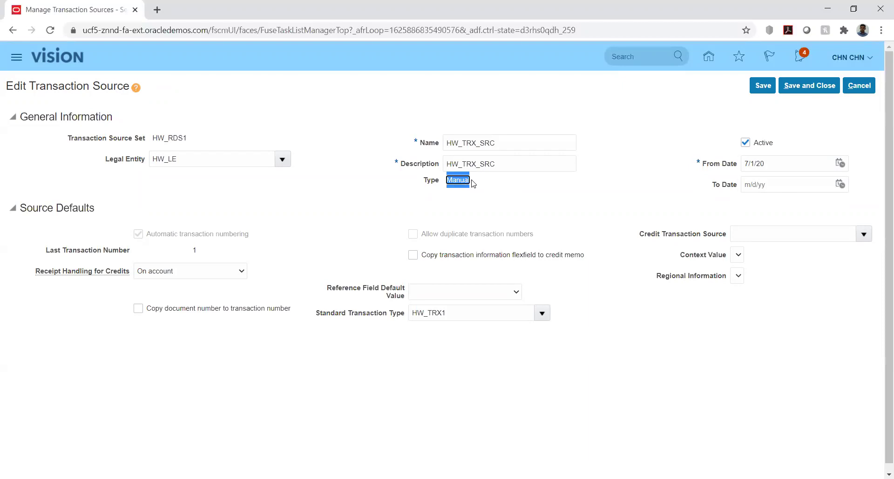
pyautogui.click(490, 196)
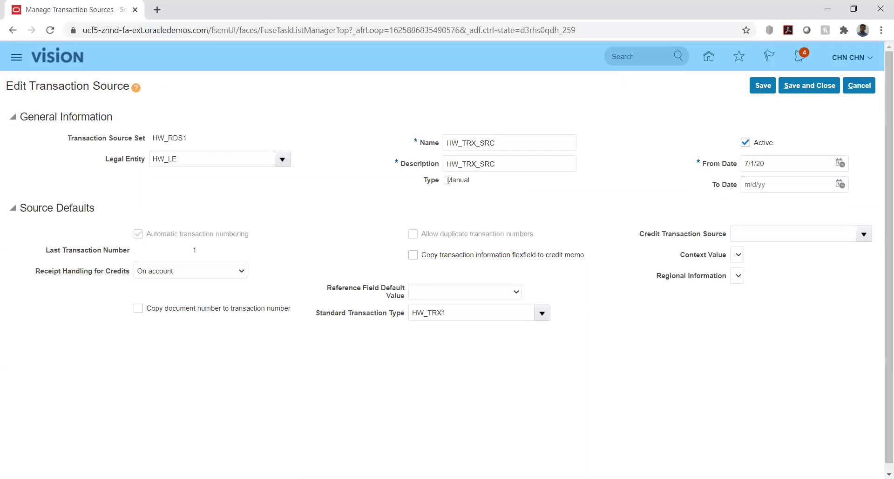
pyautogui.moveTo(447, 181); pyautogui.dragTo(484, 186)
pyautogui.click(471, 202)
pyautogui.moveTo(447, 180); pyautogui.dragTo(459, 180)
pyautogui.click(493, 195)
pyautogui.scroll(-1, 6, 250)
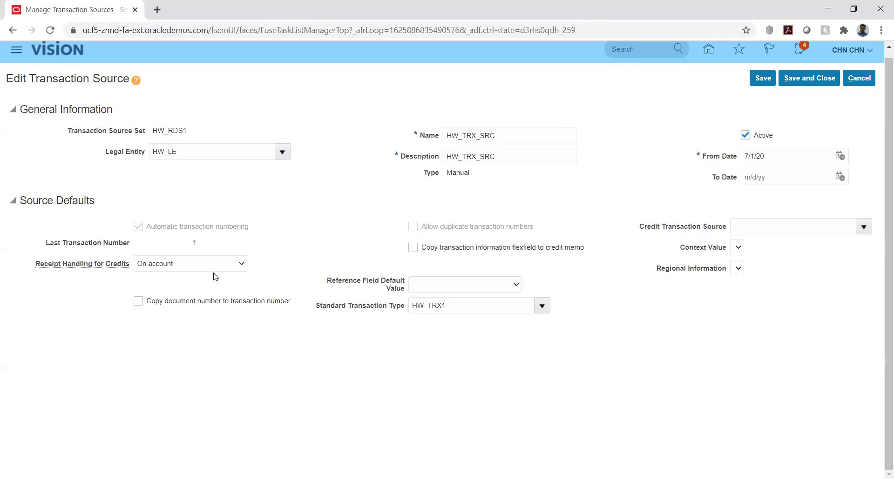
# View the source's Receipt Handling for Credits setting and the available Reference Field Default Value options without changing them.
pyautogui.click(236, 265)
pyautogui.moveTo(467, 285)
pyautogui.click(412, 289)
pyautogui.click(459, 285)
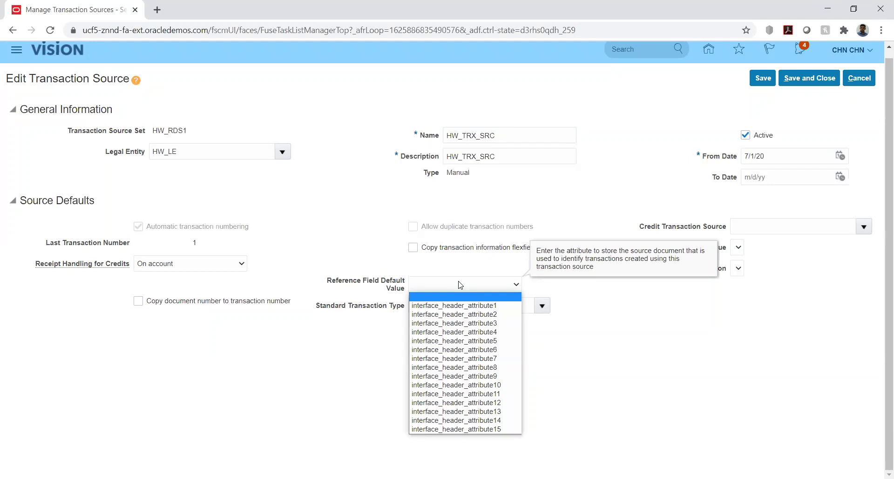
pyautogui.click(371, 246)
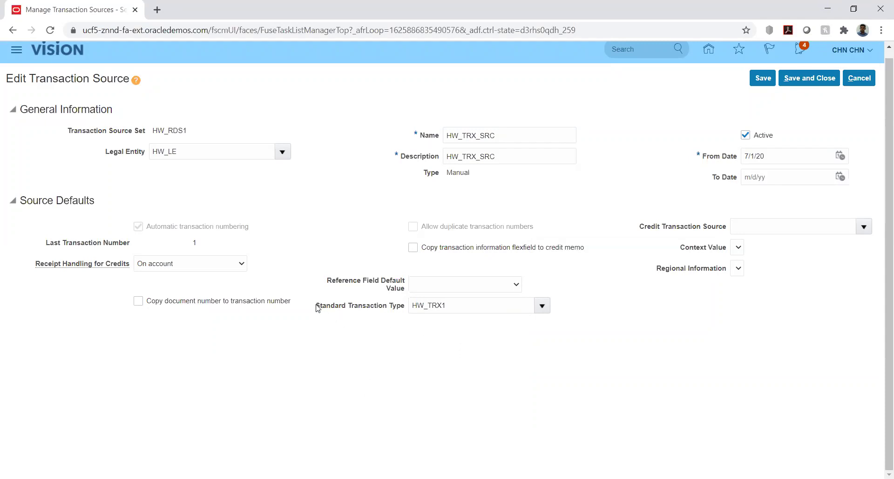
# Highlight the Standard Transaction Type label and the Transaction Source page title to examine them.
pyautogui.moveTo(316, 308); pyautogui.dragTo(406, 309)
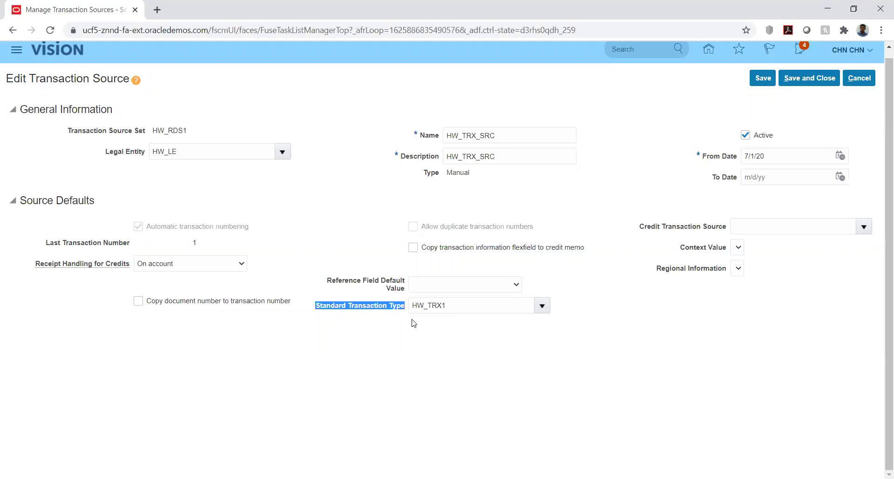
pyautogui.click(658, 354)
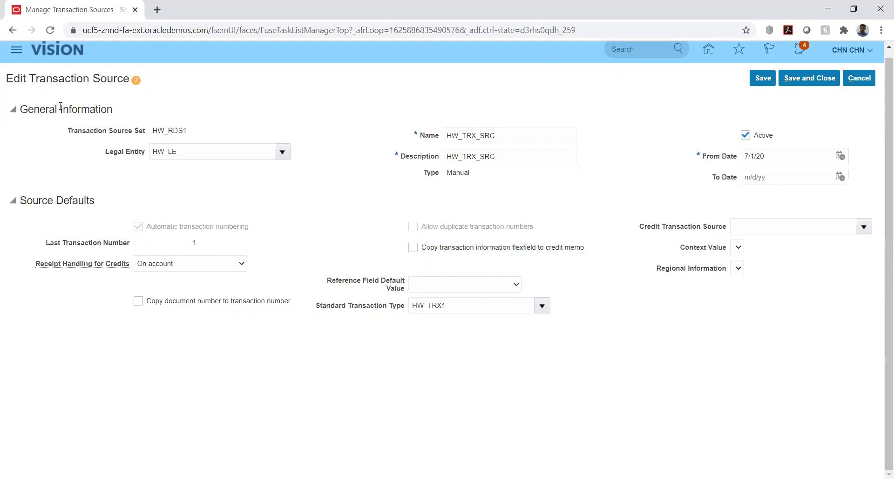
pyautogui.moveTo(38, 79); pyautogui.dragTo(129, 79)
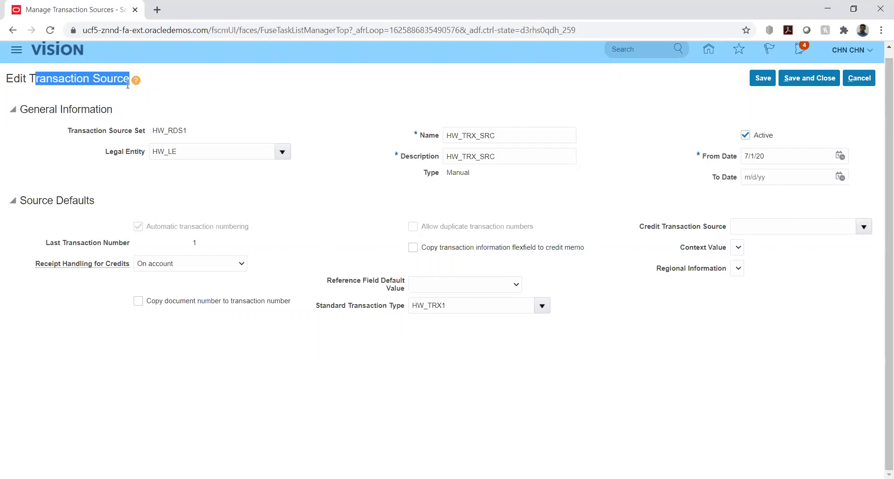
pyautogui.click(723, 350)
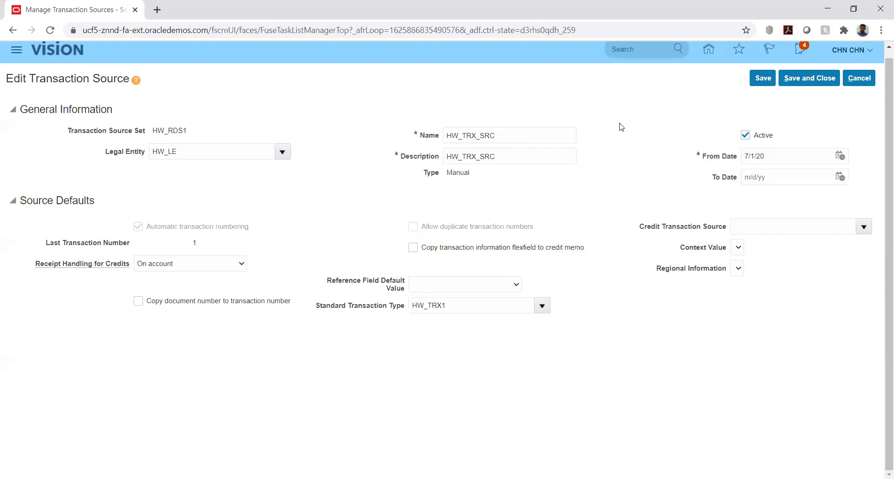
# Save and close HW_TRX_SRC, and start a new transaction source with set HW_RDS1 and legal entity HW_LE.
pyautogui.click(804, 83)
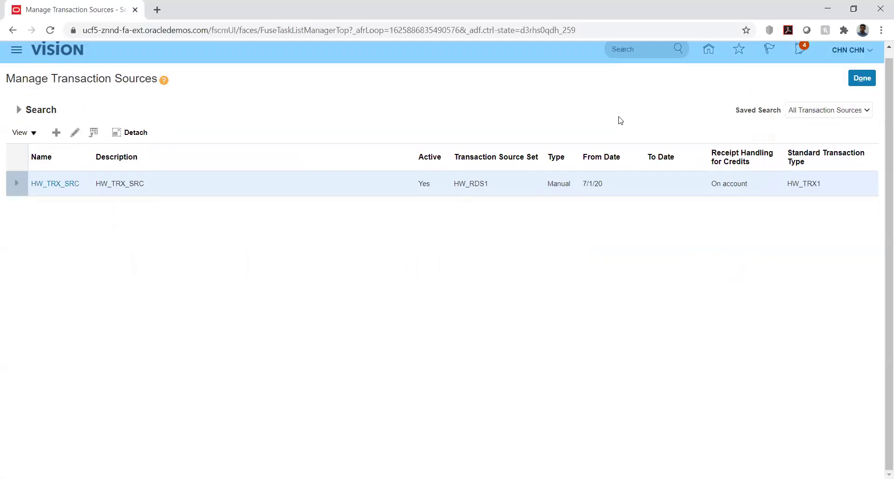
pyautogui.click(55, 134)
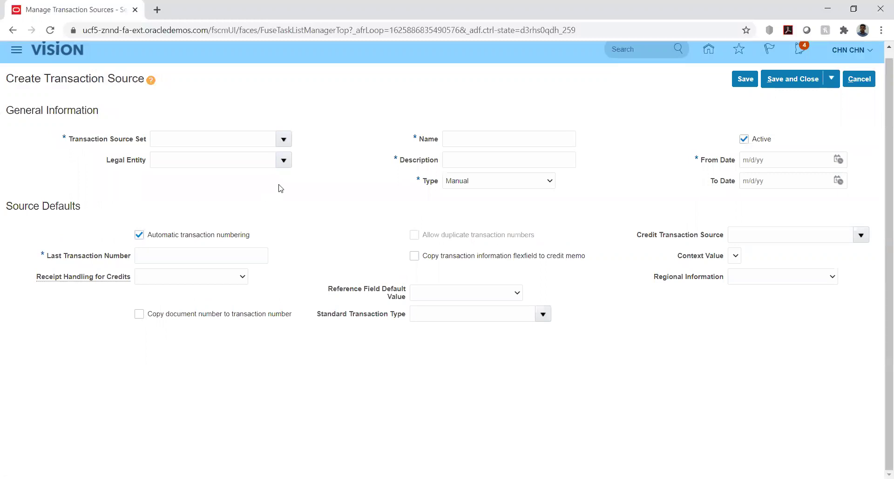
pyautogui.click(251, 134)
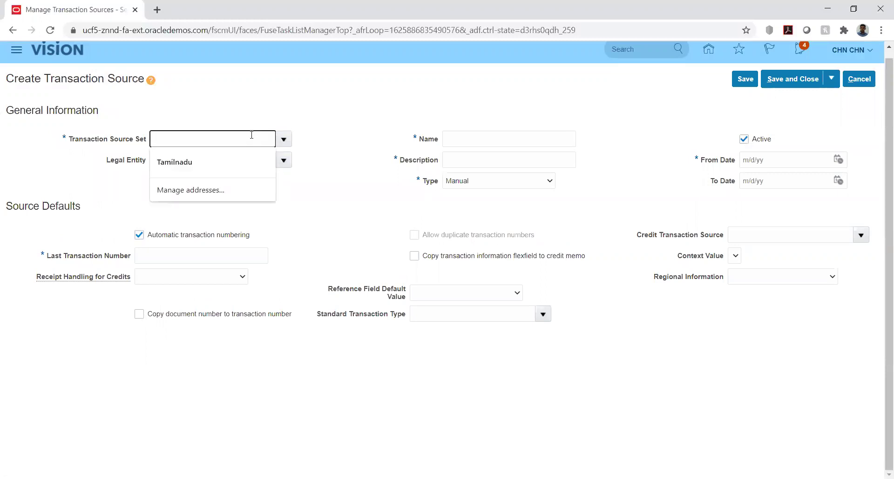
pyautogui.write('hw')
pyautogui.press('Tab')
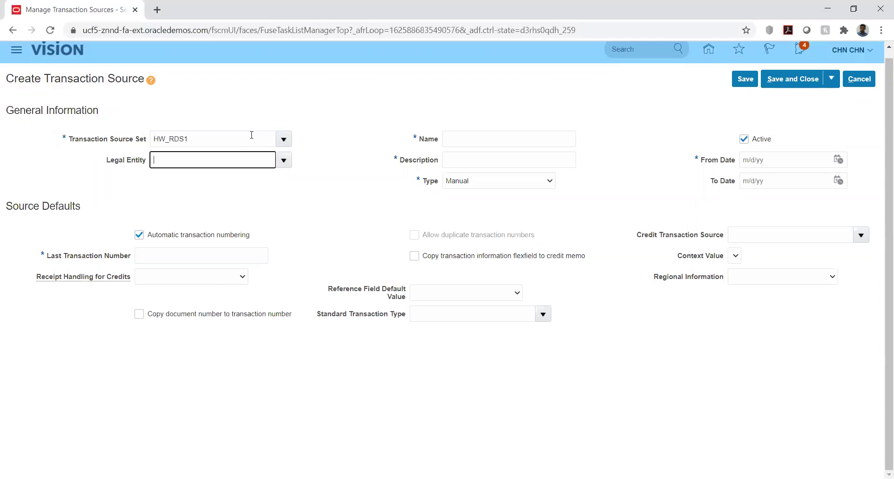
pyautogui.write('hw')
pyautogui.press('Tab')
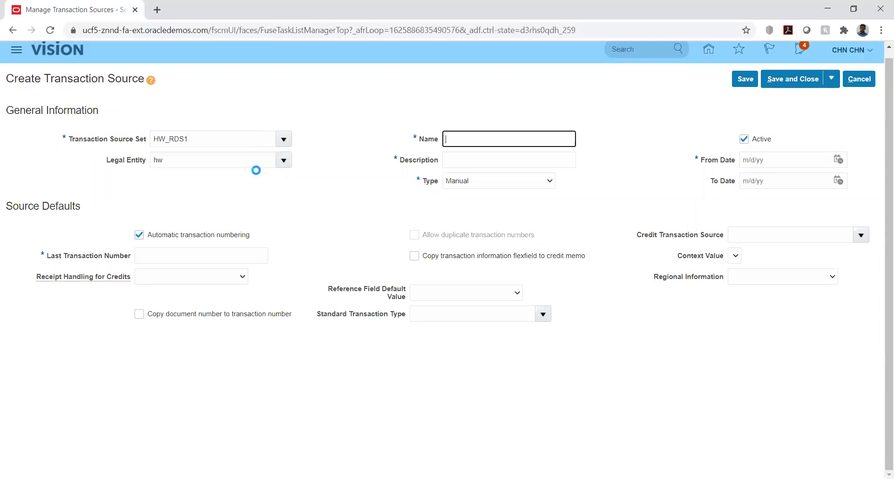
# Enter HW_IMP as the new source's name and description, and set its type to Imported.
pyautogui.write('HW_IMP')
pyautogui.hotkey('ctrl', 'a')
pyautogui.hotkey('ctrl', 'c')
pyautogui.press('Tab')
pyautogui.hotkey('ctrl', 'v')
pyautogui.click(529, 182)
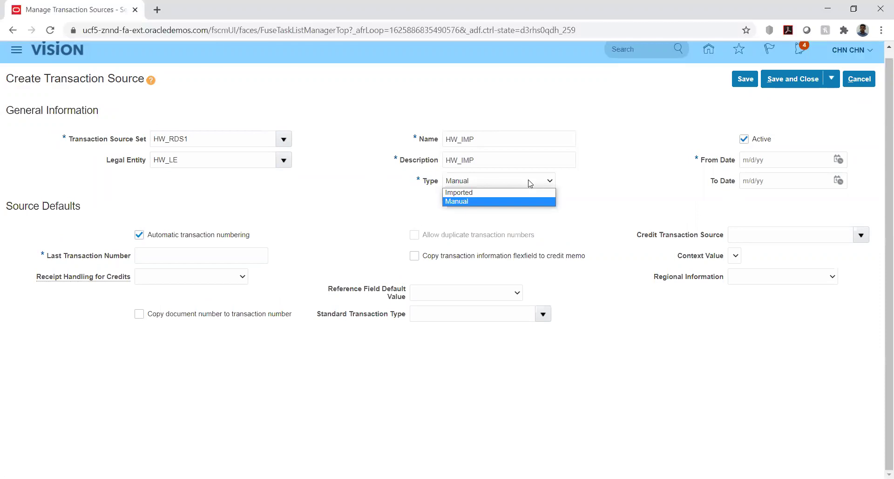
pyautogui.click(496, 192)
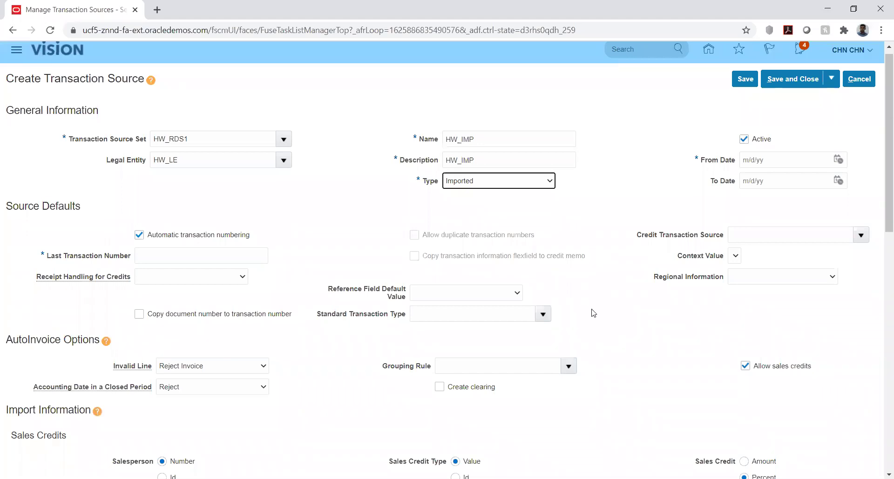
# Look over the imported source's options, and turn automatic transaction numbering off and back on.
pyautogui.scroll(-12, 593, 313)
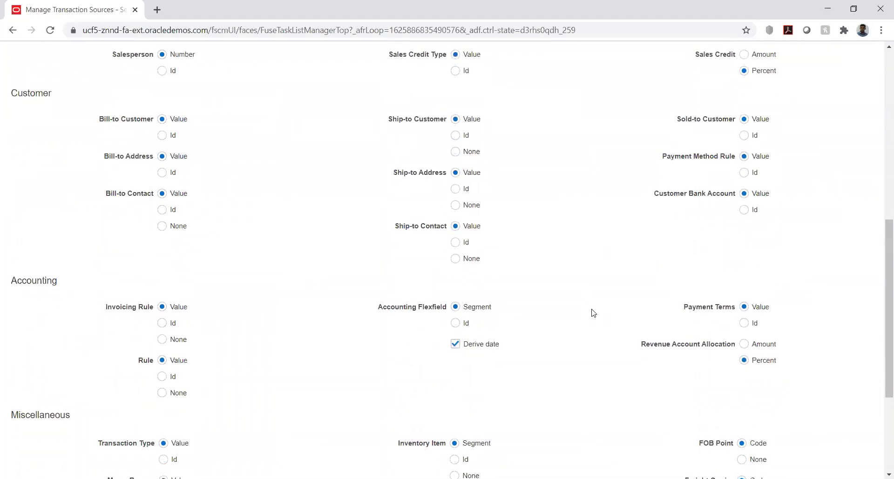
pyautogui.scroll(12, 593, 313)
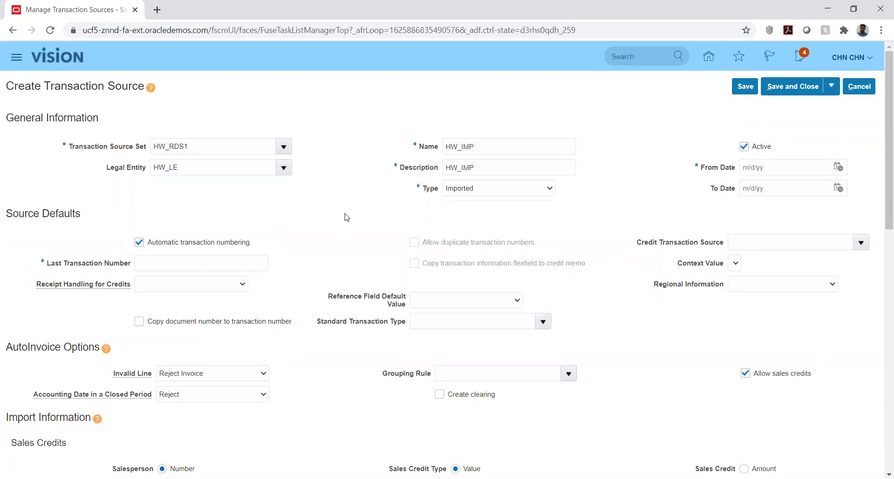
pyautogui.click(138, 243)
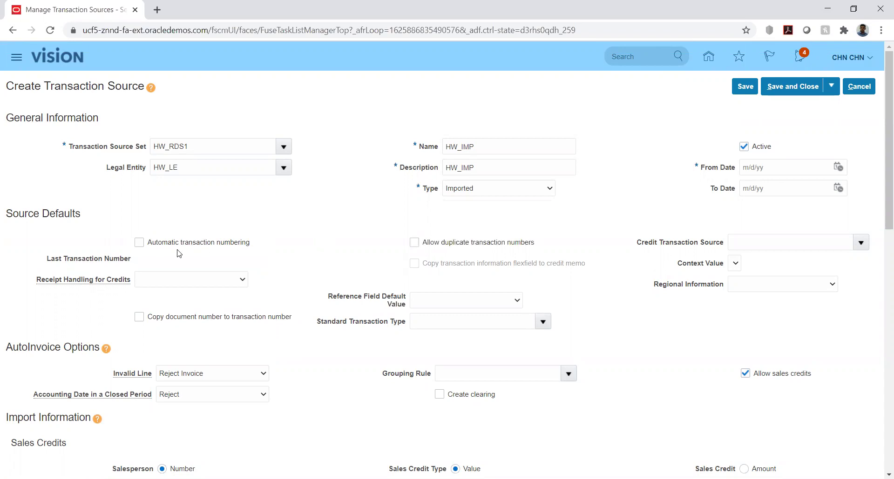
pyautogui.click(140, 242)
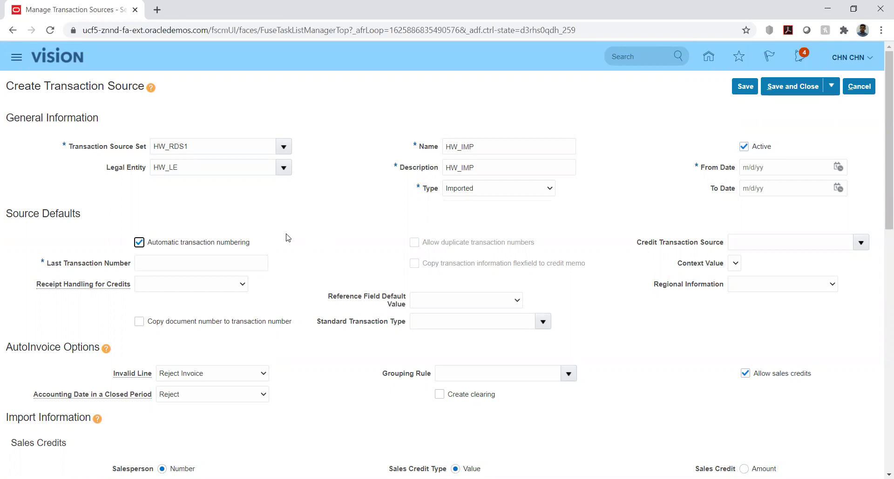
pyautogui.click(313, 220)
# View the Invalid Line choices in the AutoInvoice Options section without changing the setting.
pyautogui.scroll(-3, 312, 219)
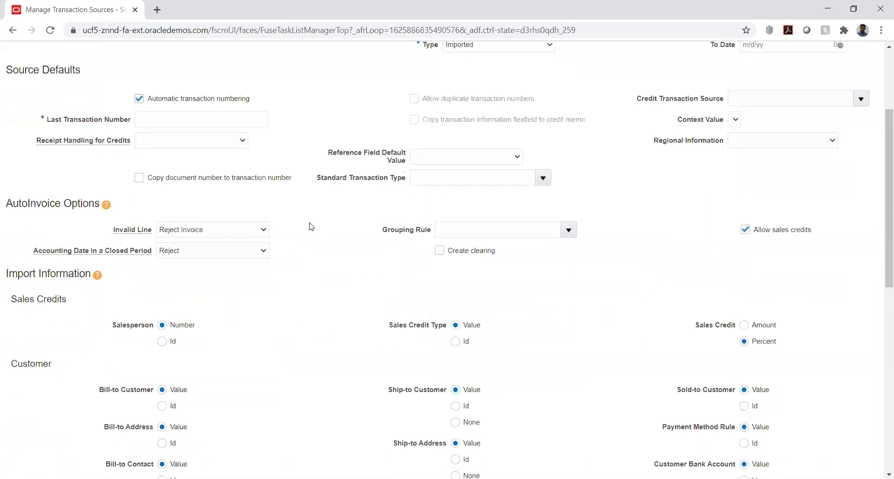
pyautogui.scroll(-1, 198, 135)
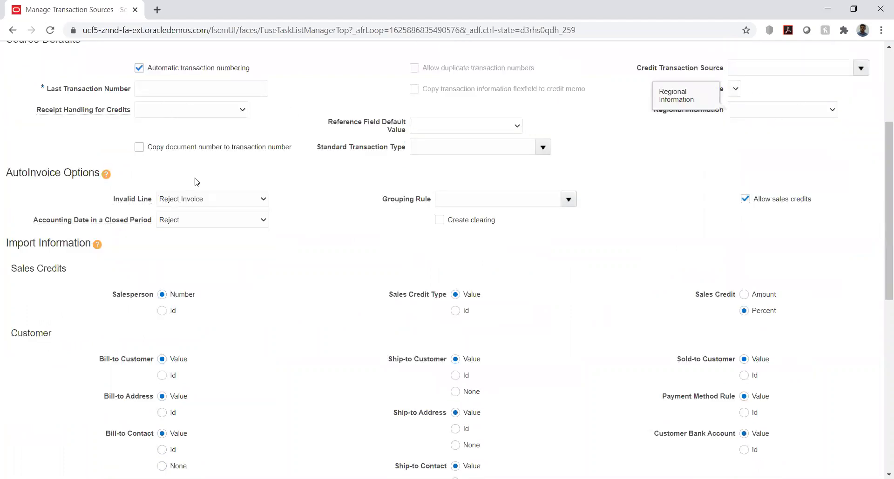
pyautogui.scroll(-1, 312, 242)
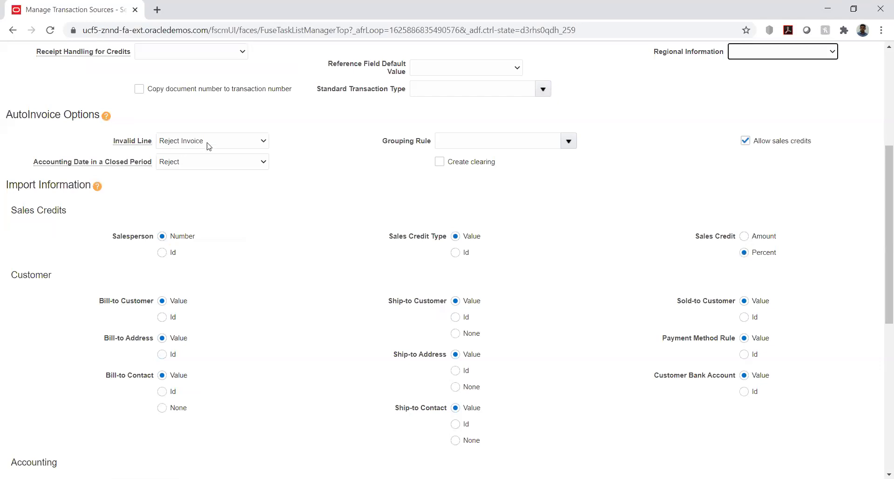
pyautogui.click(250, 143)
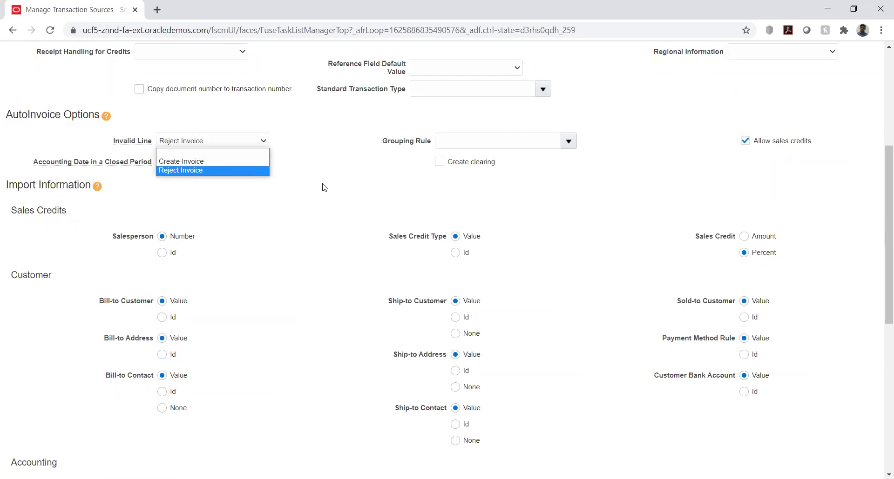
pyautogui.click(331, 166)
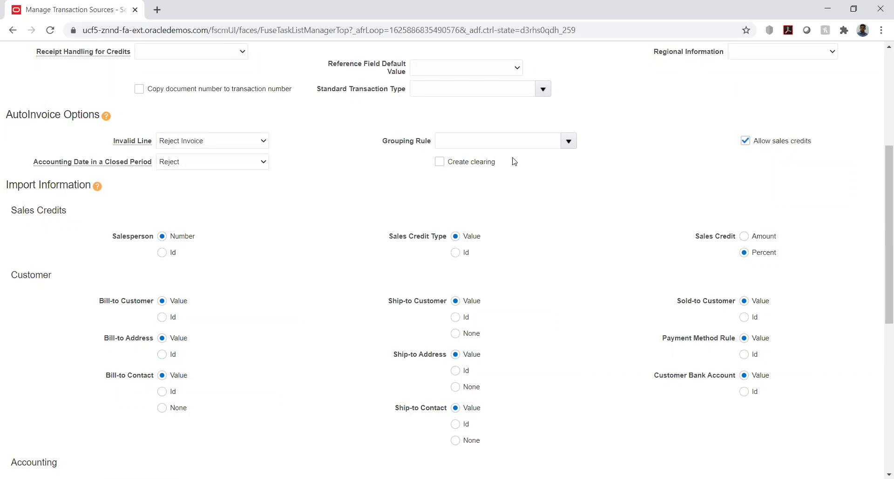
# View the available Grouping Rule and Accounting Date in a Closed Period choices without changing either setting.
pyautogui.click(569, 143)
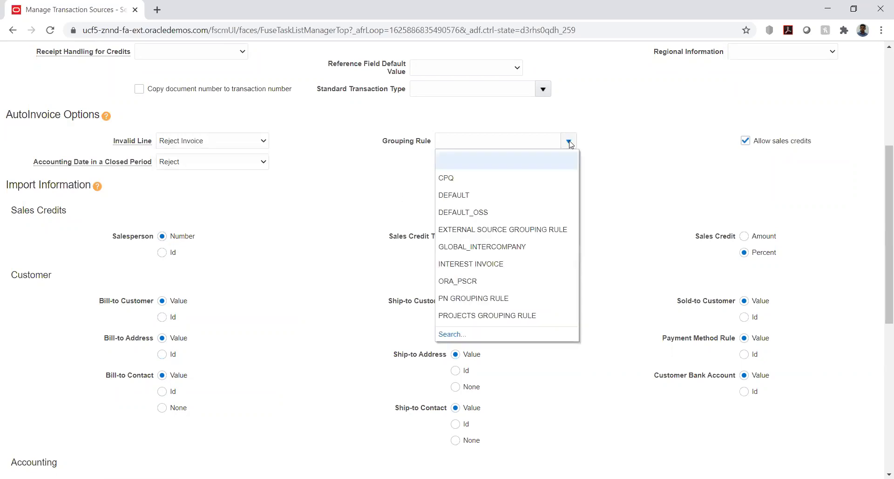
pyautogui.click(625, 155)
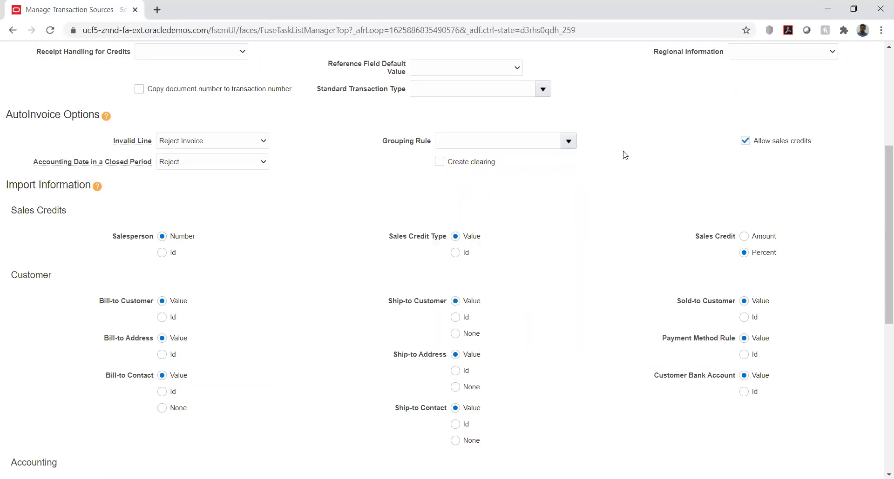
pyautogui.click(515, 142)
pyautogui.click(217, 165)
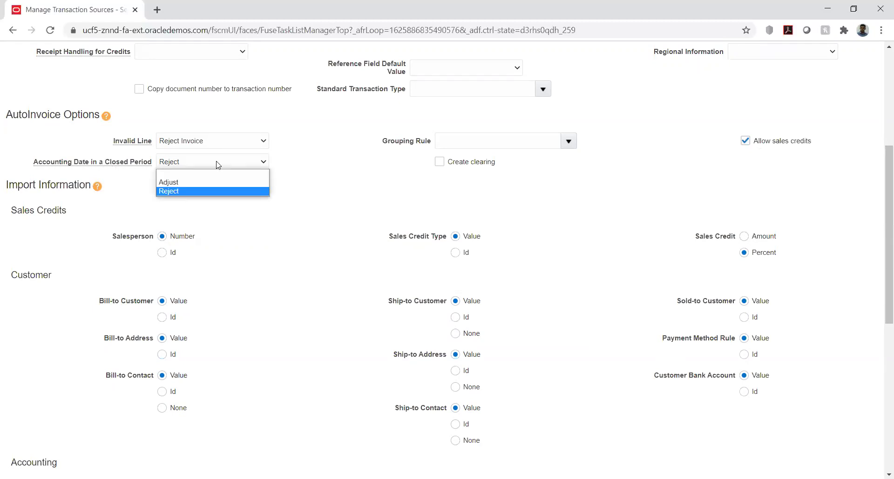
pyautogui.click(311, 176)
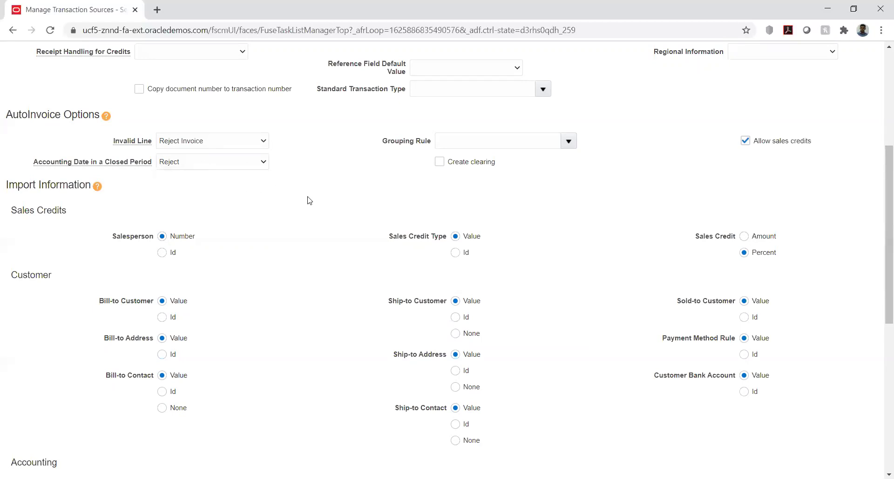
# Highlight the Salesperson, Sales Credit Type and Sales Credit labels in the Import Information's Sales Credits section to examine them.
pyautogui.scroll(-1, 336, 203)
pyautogui.scroll(-1, 336, 204)
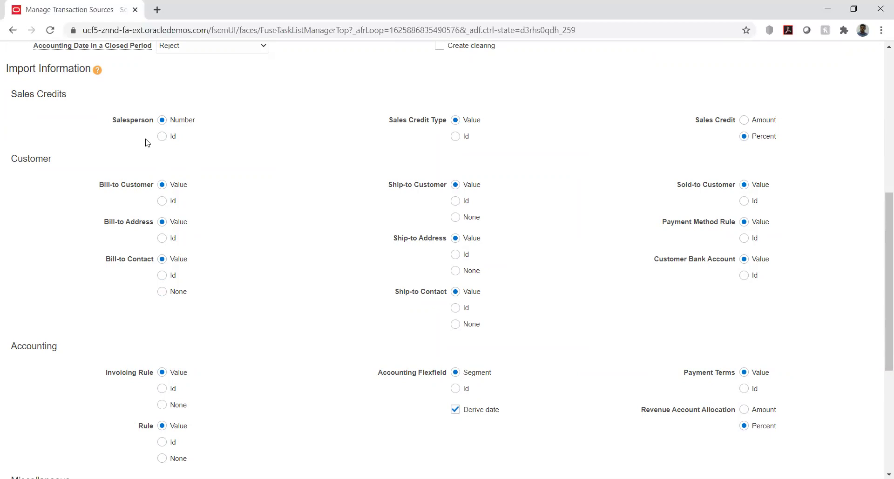
pyautogui.moveTo(114, 122); pyautogui.dragTo(150, 124)
pyautogui.moveTo(393, 122); pyautogui.dragTo(453, 123)
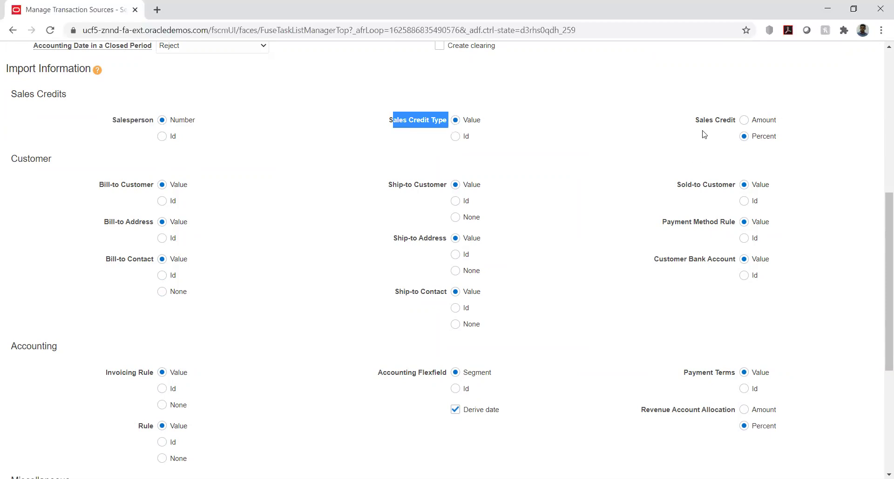
pyautogui.moveTo(692, 120); pyautogui.dragTo(732, 123)
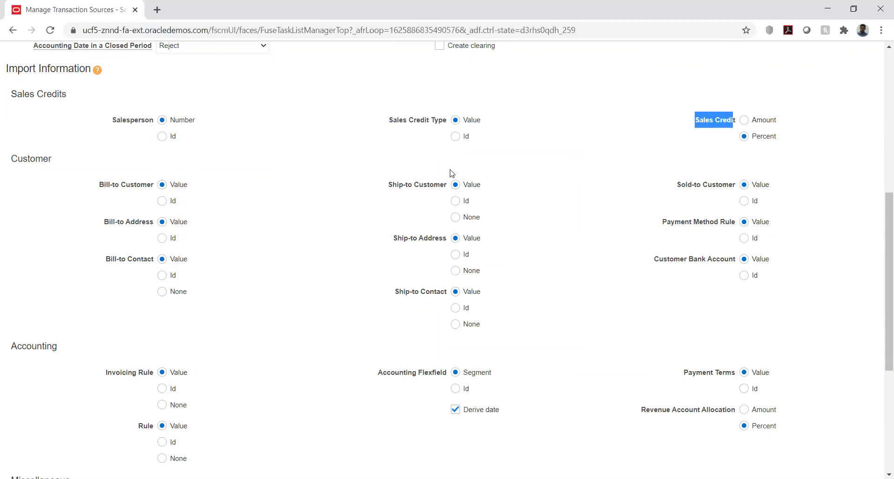
pyautogui.click(244, 144)
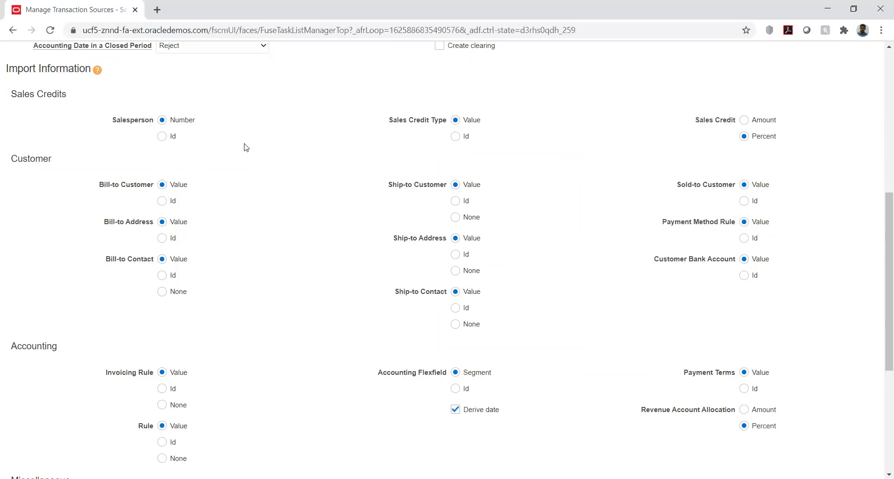
# Set both Salesperson and Sales Credit Type to Id in the Sales Credits import information.
pyautogui.click(162, 136)
pyautogui.click(455, 136)
pyautogui.click(518, 143)
# Highlight the Bill-to Customer, Bill-to Address, Bill-to Contact and Sold-to Customer labels in the Customer section to examine them.
pyautogui.scroll(-1, 246, 175)
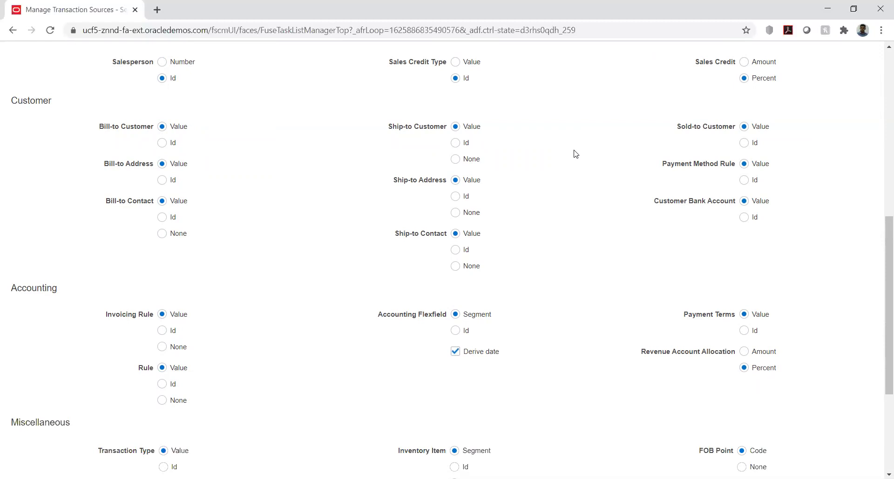
pyautogui.moveTo(100, 127); pyautogui.dragTo(155, 129)
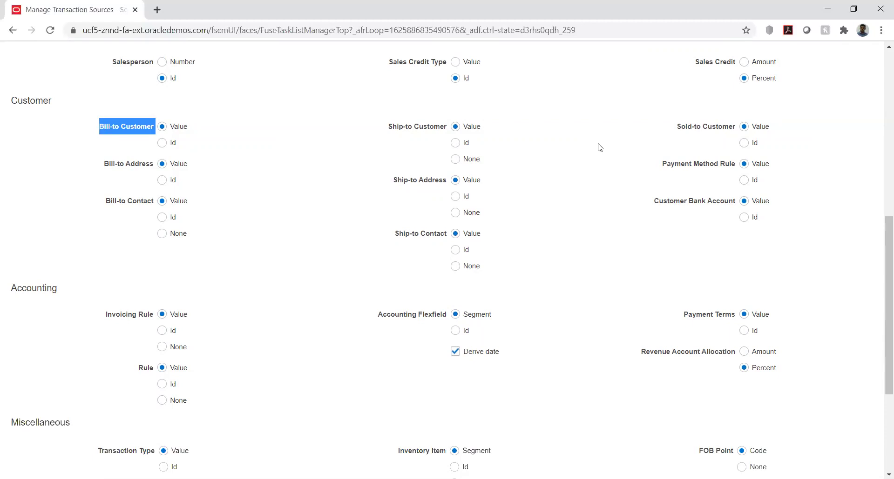
pyautogui.click(106, 165)
pyautogui.moveTo(107, 167); pyautogui.dragTo(145, 165)
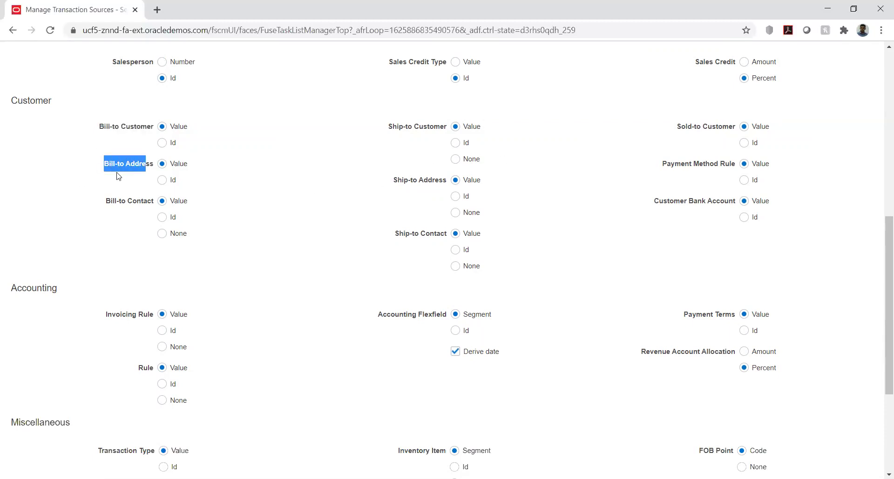
pyautogui.moveTo(106, 201); pyautogui.dragTo(155, 203)
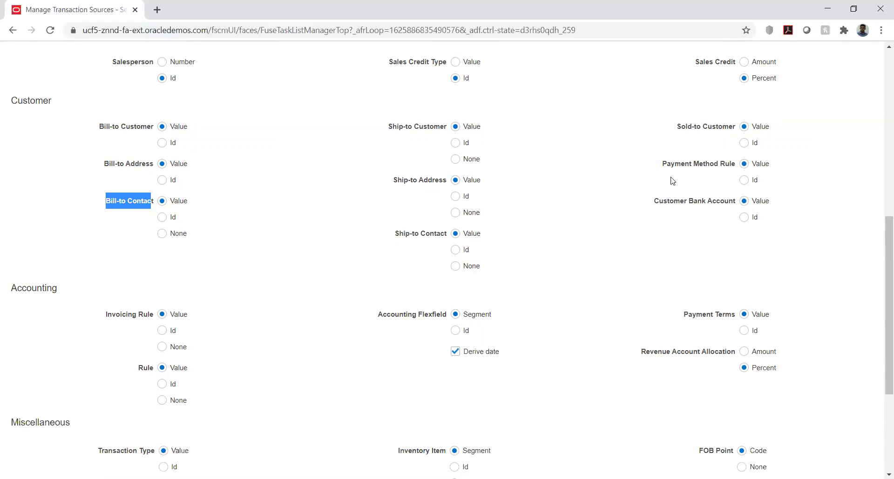
pyautogui.moveTo(678, 129); pyautogui.dragTo(736, 130)
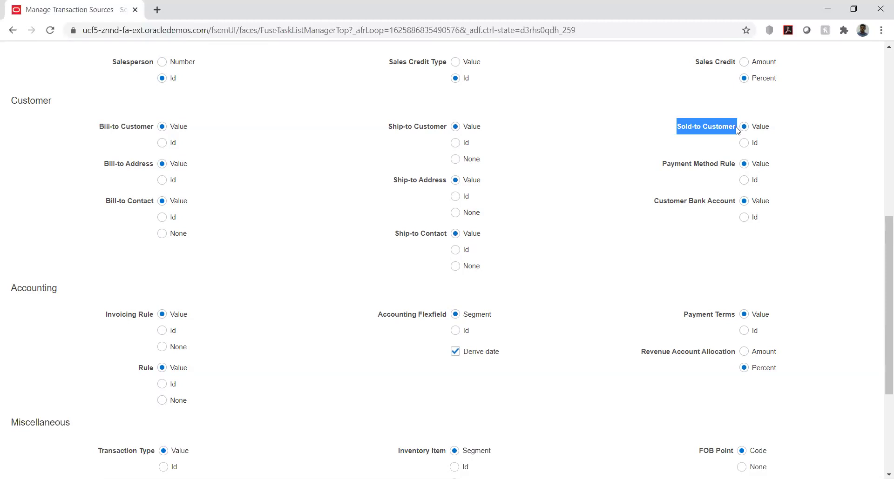
# Highlight the Customer Bank Account label in the Customer import information to examine it.
pyautogui.click(691, 143)
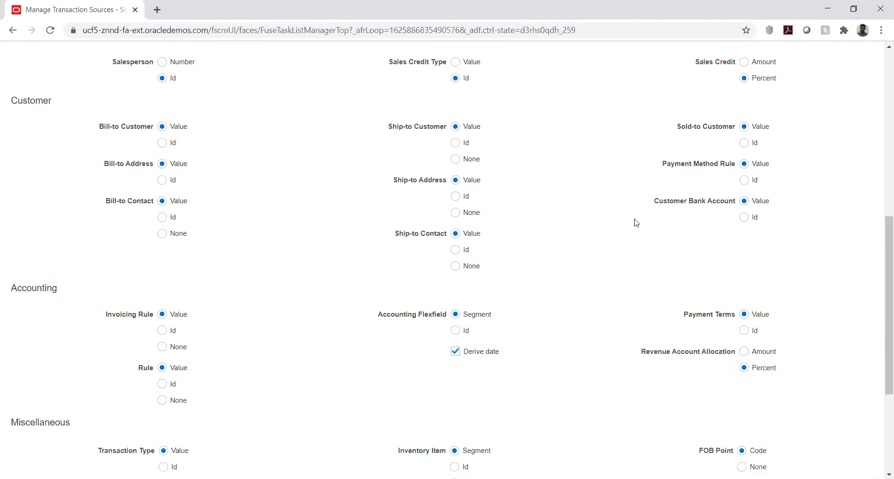
pyautogui.moveTo(663, 205); pyautogui.dragTo(735, 205)
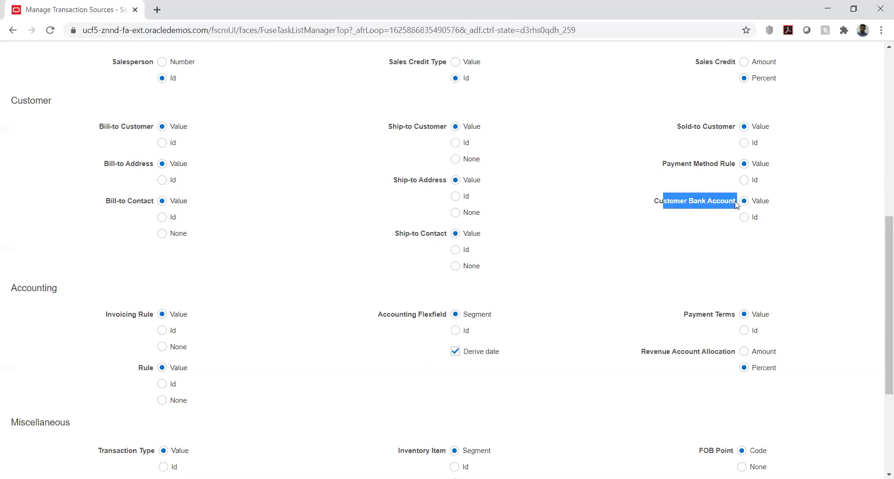
pyautogui.click(613, 218)
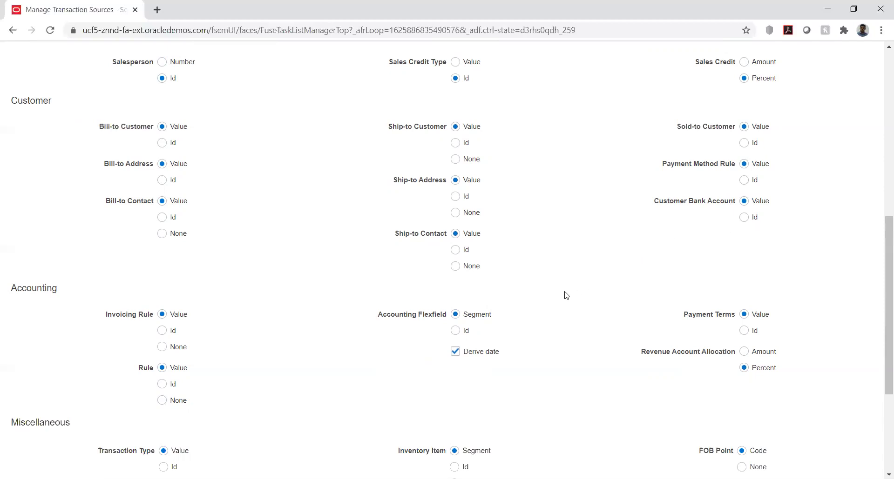
# Highlight the Revenue Account Allocation label under Accounting and the Memo Line Rule label under Miscellaneous to examine them.
pyautogui.scroll(-4, 564, 296)
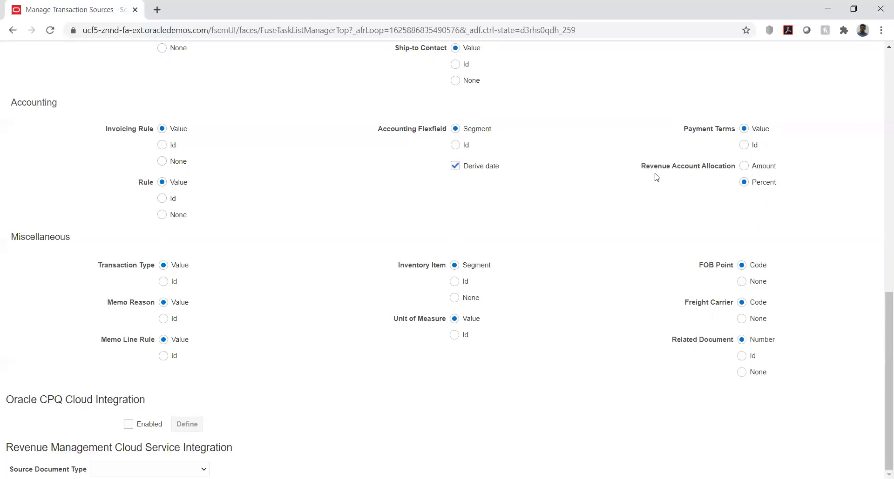
pyautogui.moveTo(644, 171); pyautogui.dragTo(735, 169)
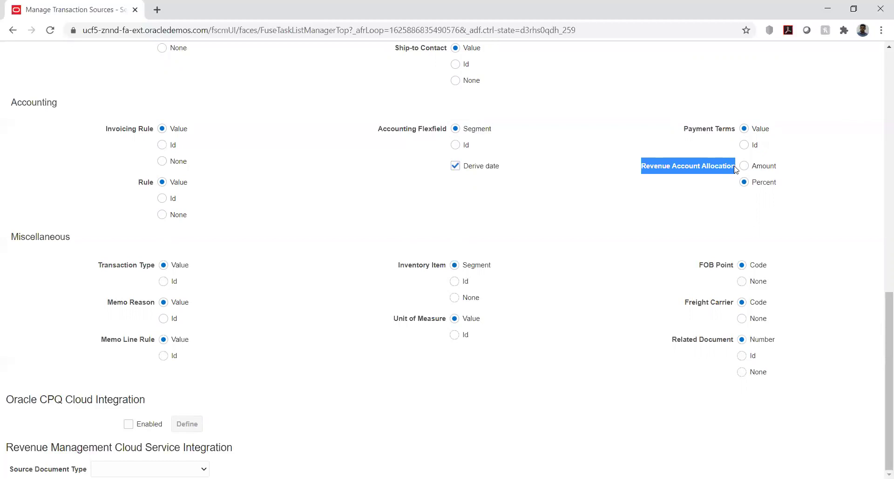
pyautogui.click(547, 211)
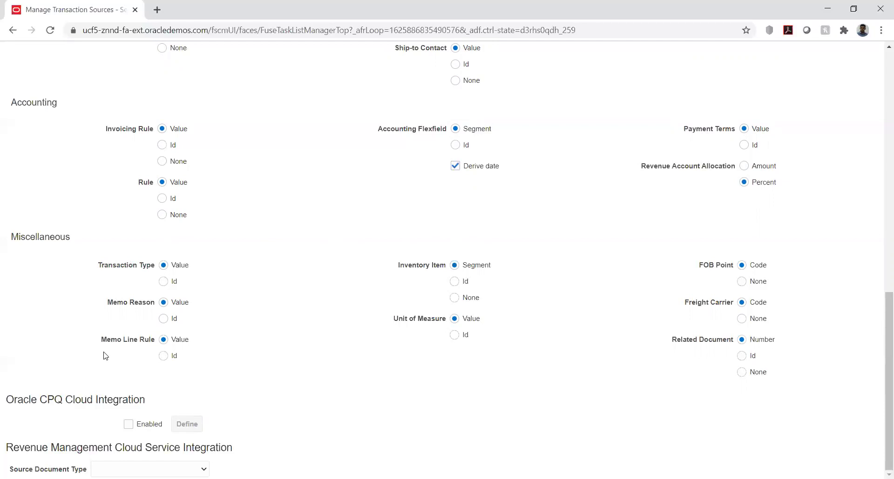
pyautogui.moveTo(104, 343); pyautogui.dragTo(154, 343)
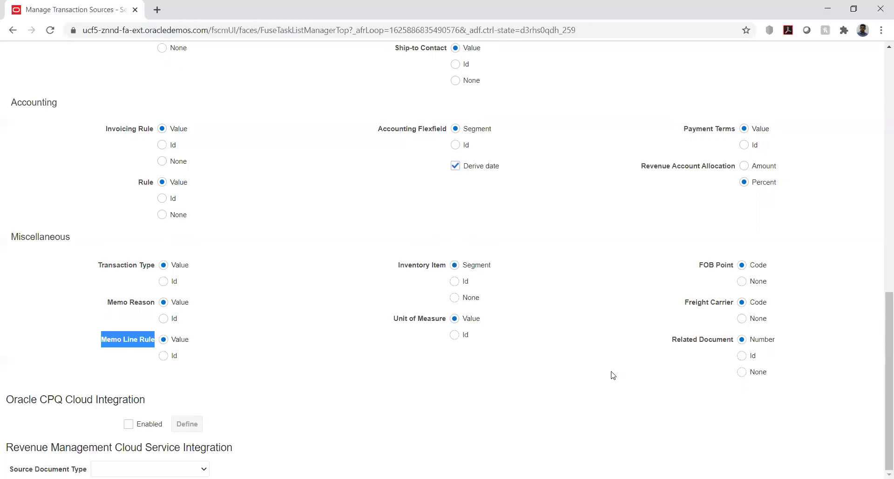
pyautogui.click(589, 334)
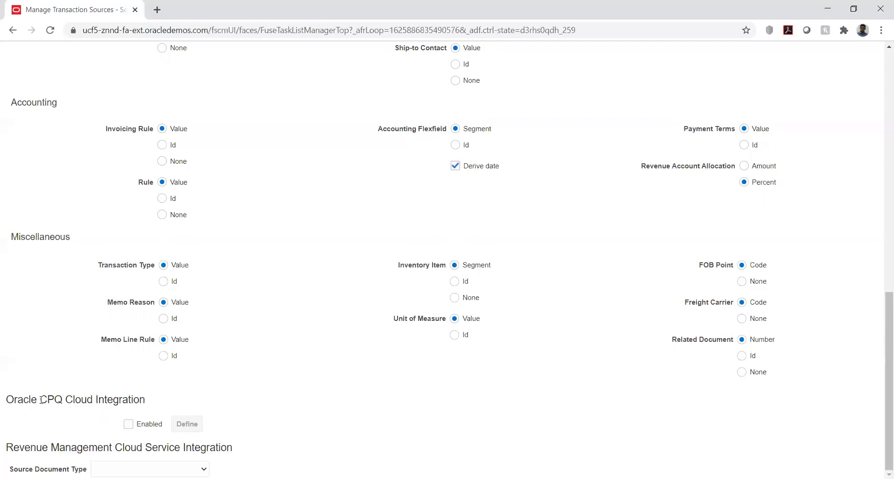
# Highlight the CPQ Cloud and Revenue Management Cloud Service Integration headings and view the Source Document Type choices without selecting one.
pyautogui.moveTo(40, 400); pyautogui.dragTo(153, 404)
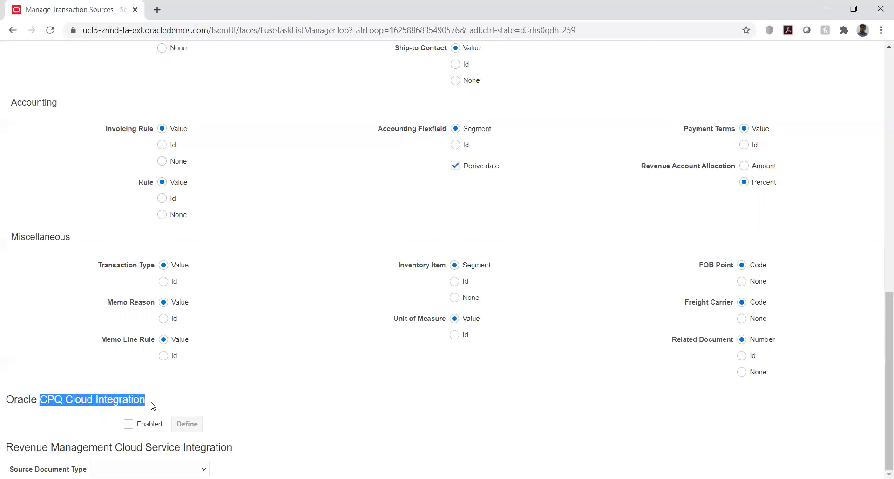
pyautogui.click(178, 392)
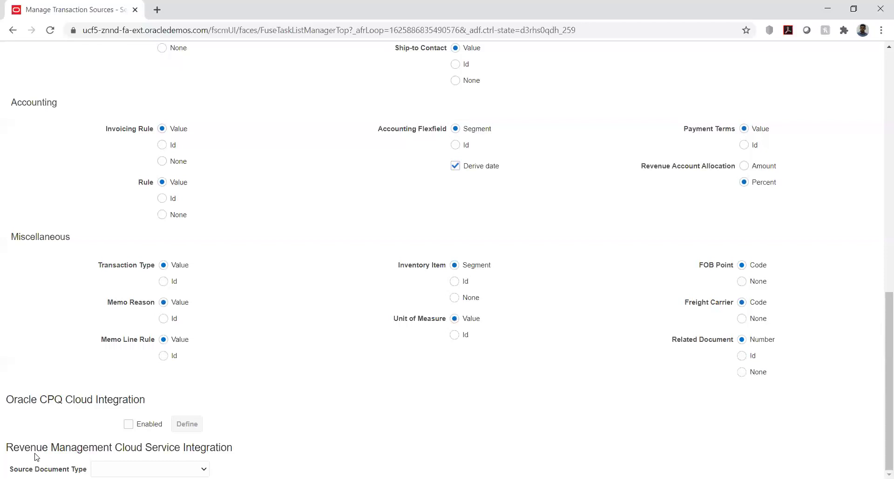
pyautogui.moveTo(37, 449); pyautogui.dragTo(292, 450)
pyautogui.click(298, 450)
pyautogui.hotkey('alt', 'Down')
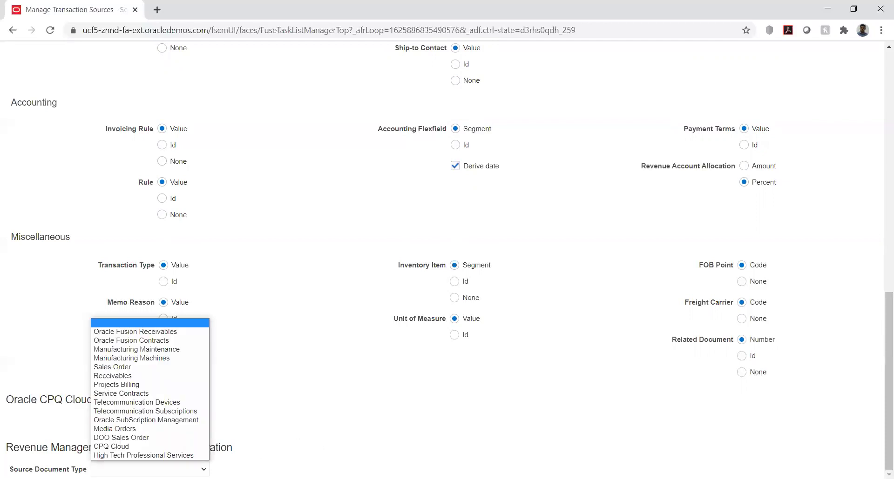
pyautogui.click(311, 417)
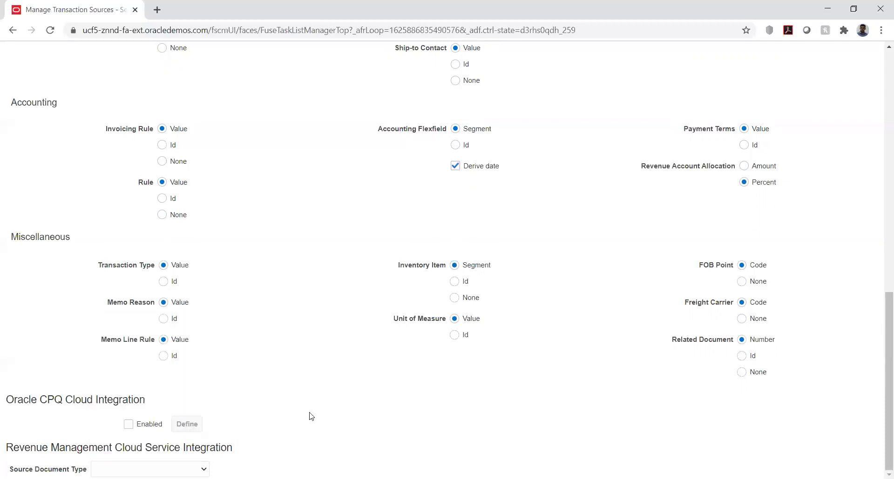
# Cancel creation of the HW_IMP transaction source and leave Manage Transaction Sources for the HW Implementation project.
pyautogui.scroll(10, 621, 346)
pyautogui.scroll(2, 623, 345)
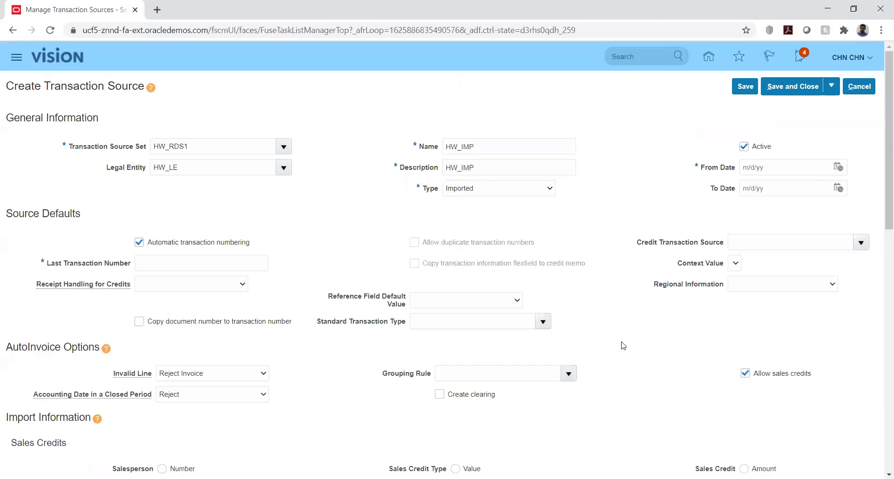
pyautogui.moveTo(516, 293)
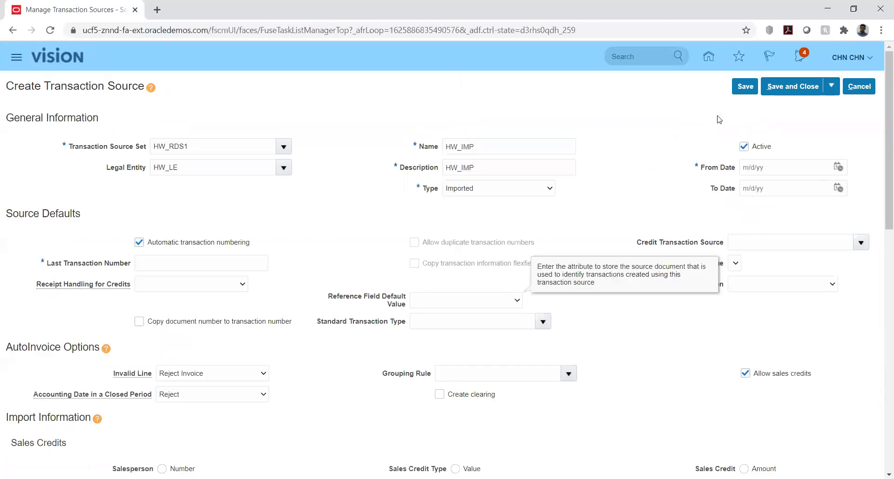
pyautogui.click(859, 86)
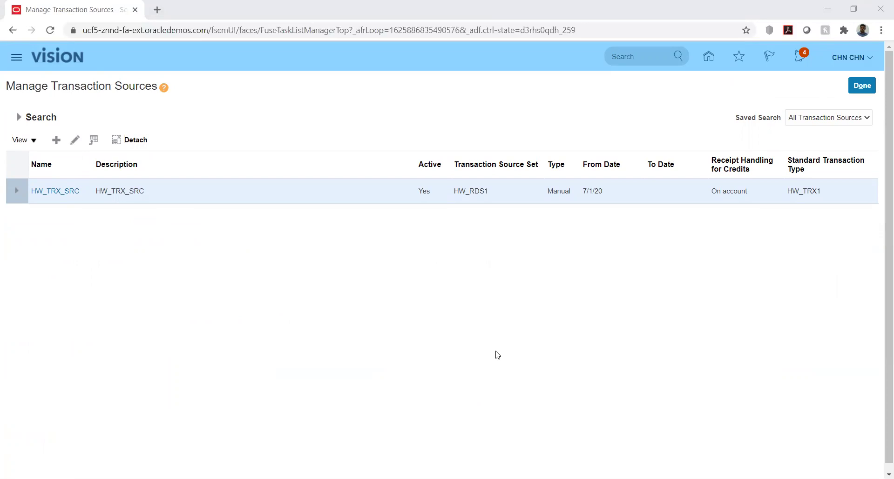
pyautogui.click(861, 85)
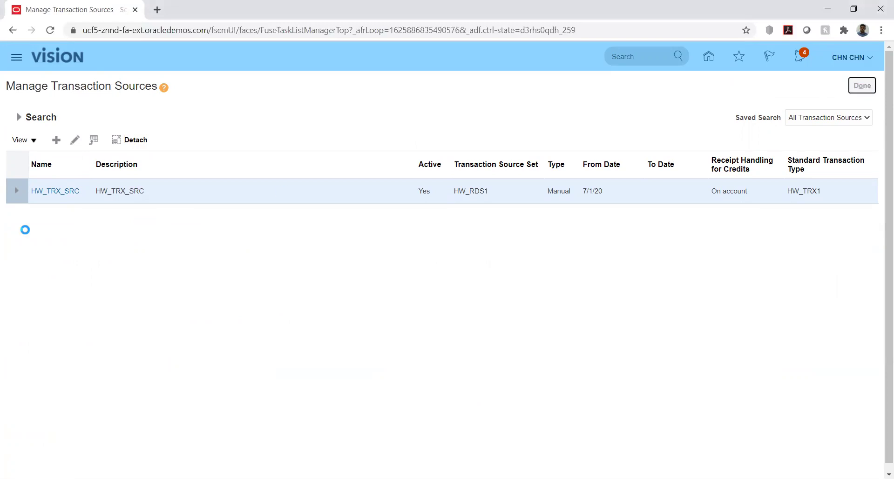
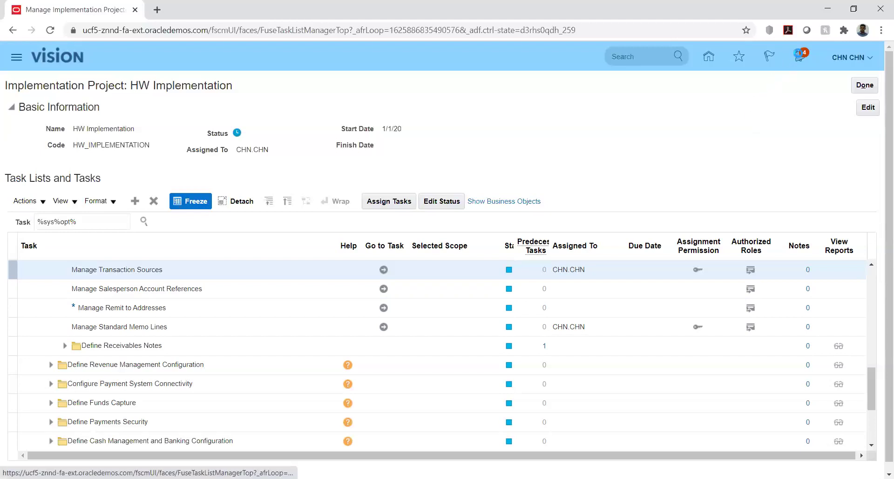
pyautogui.click(798, 57)
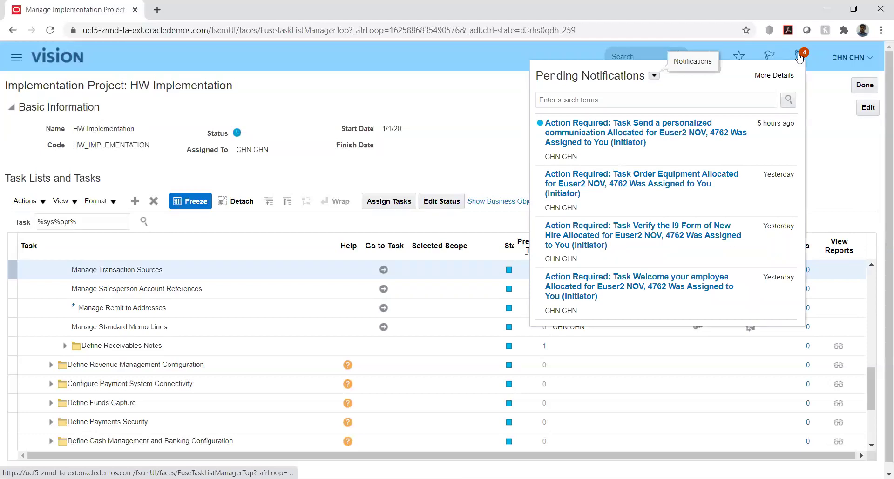
pyautogui.click(833, 121)
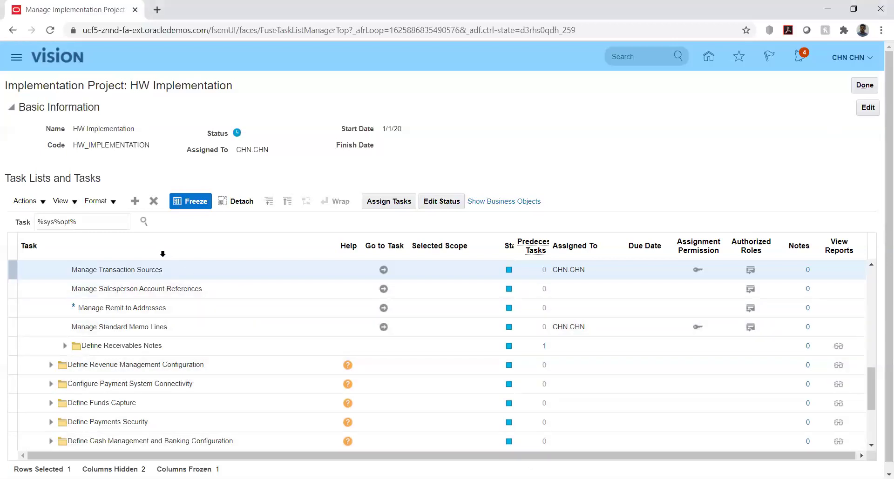
# Find the tasks matching %memo%lin%, view Manage Standard Memo Lines under Define Customer Billing Configuration, and return to the project.
pyautogui.click(102, 225)
pyautogui.hotkey('ctrl', 'a')
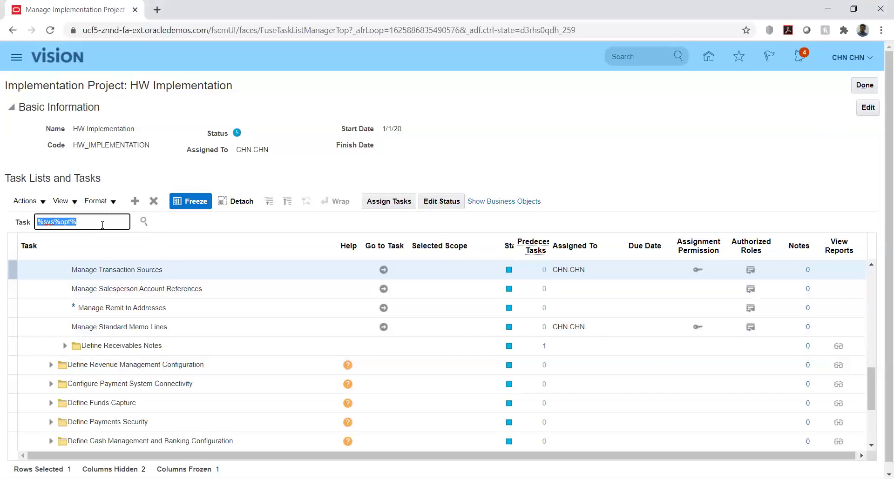
pyautogui.write('%memo%lin%')
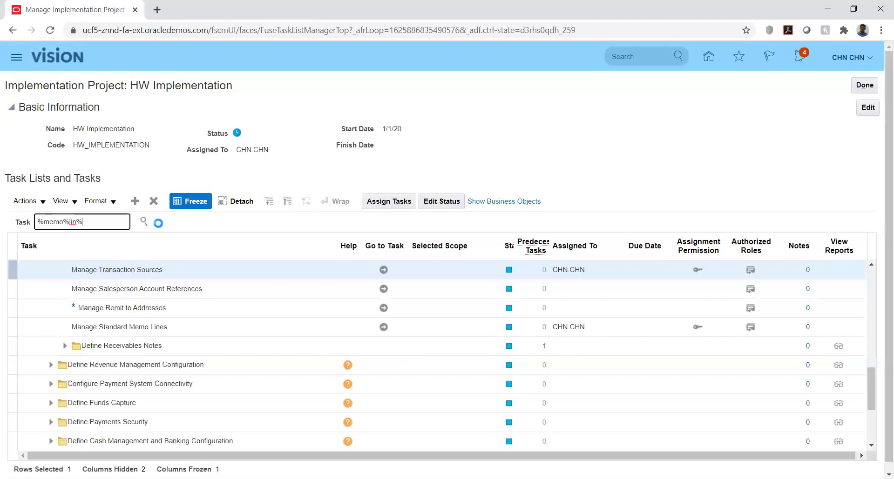
pyautogui.press('Return')
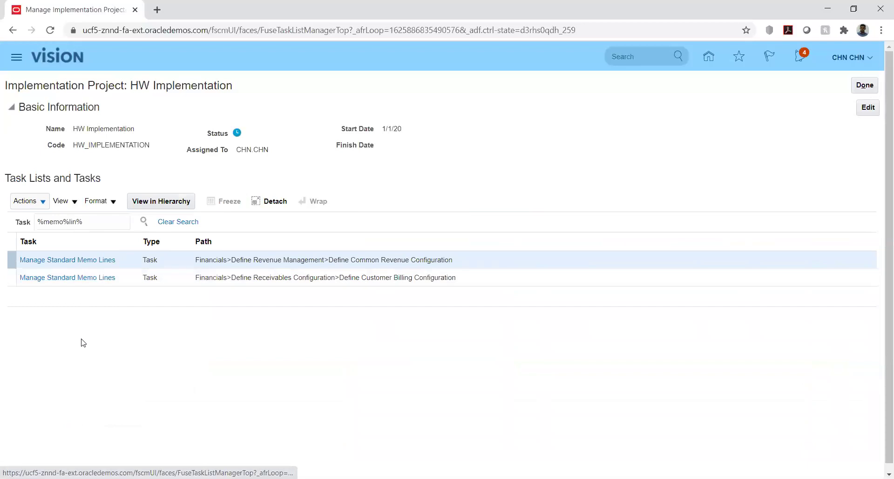
pyautogui.click(58, 277)
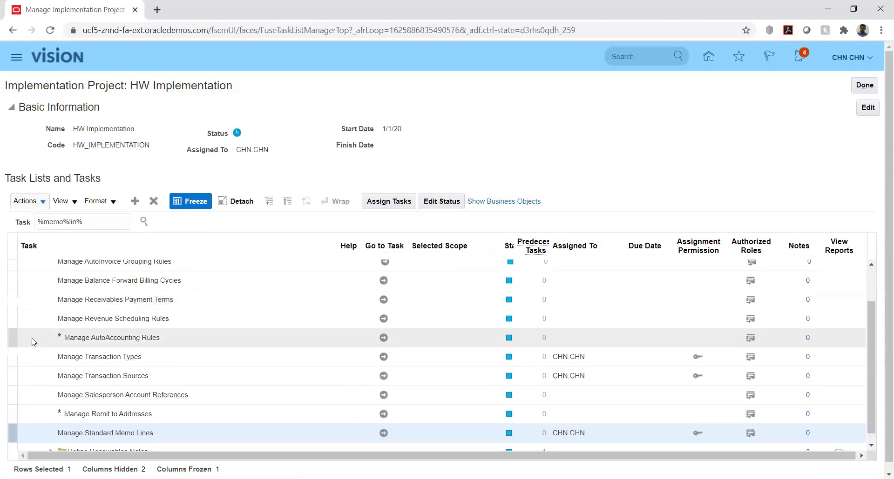
pyautogui.scroll(-1, 2, 374)
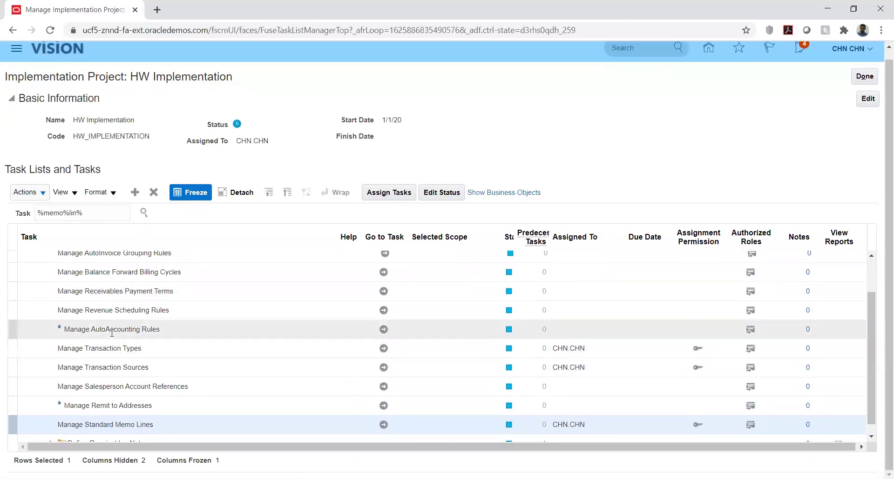
pyautogui.click(383, 424)
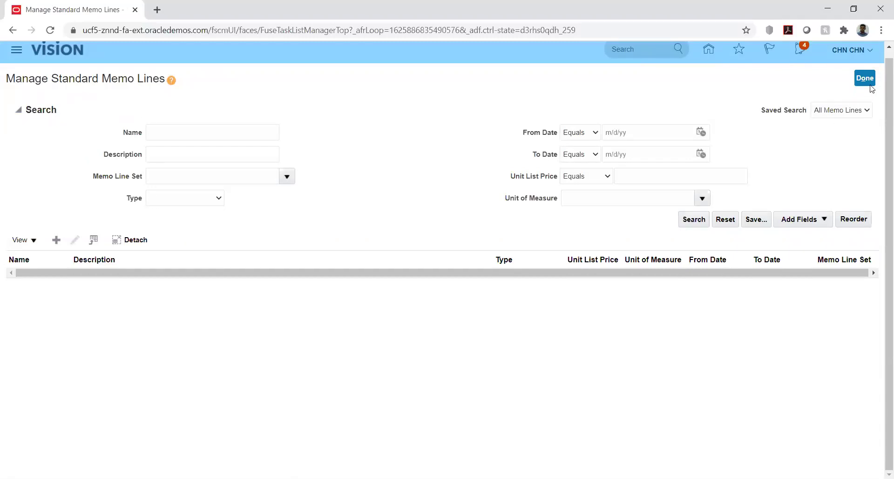
pyautogui.click(854, 78)
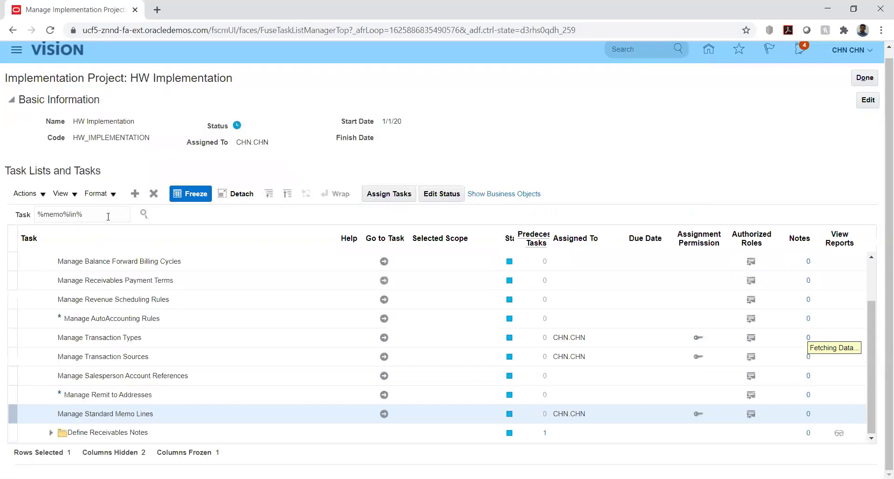
# Search the project's task list for tasks matching %paym%term%.
pyautogui.doubleClick(107, 215)
pyautogui.tripleClick(107, 215)
pyautogui.write('%paym')
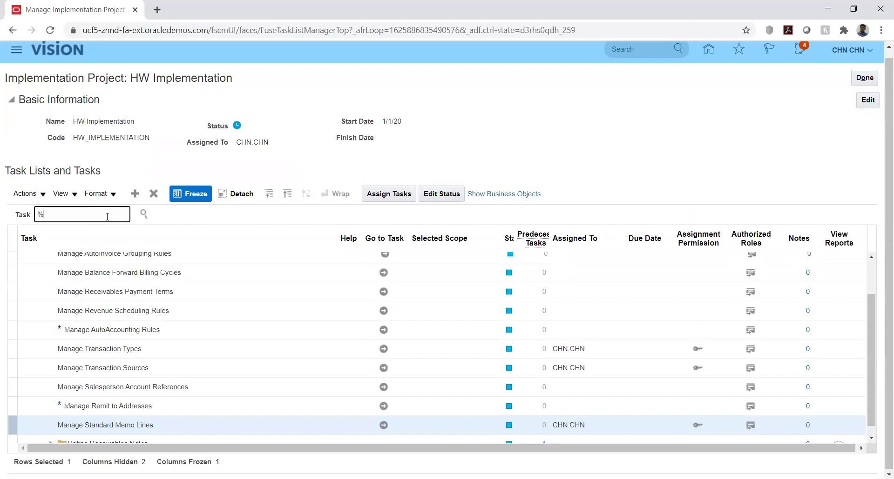
pyautogui.write('%term%')
pyautogui.press('Return')
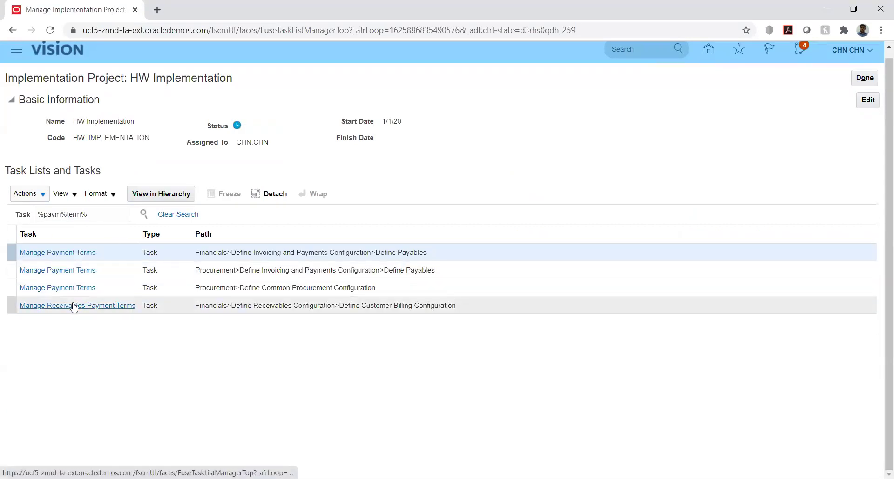
# Reload the project, repeat the %paym%term% task search, and open the Manage Receivables Payment Terms task.
pyautogui.click(56, 254)
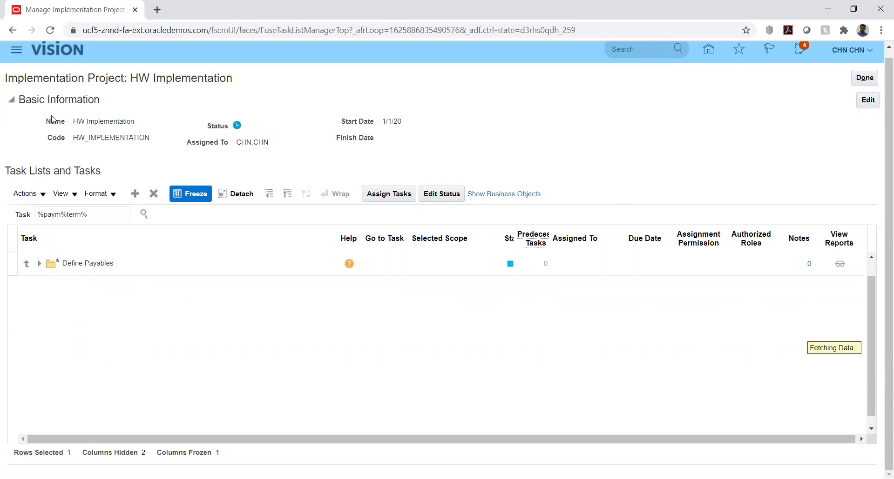
pyautogui.click(51, 31)
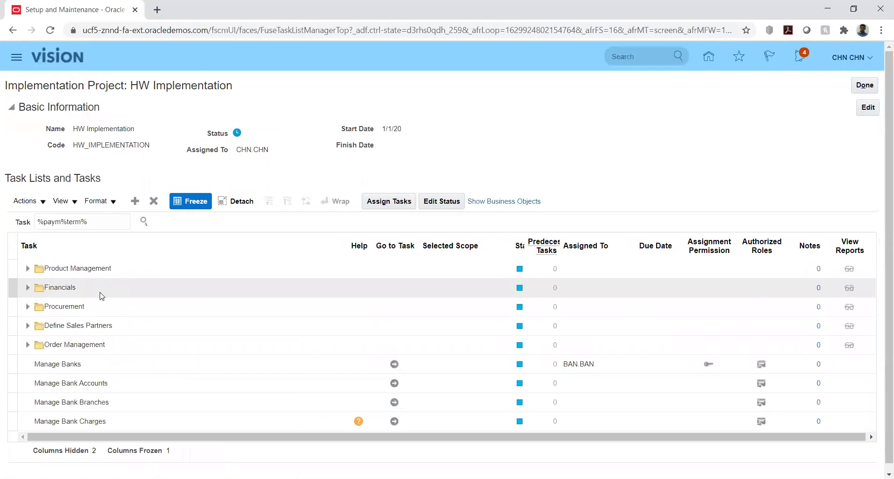
pyautogui.click(147, 224)
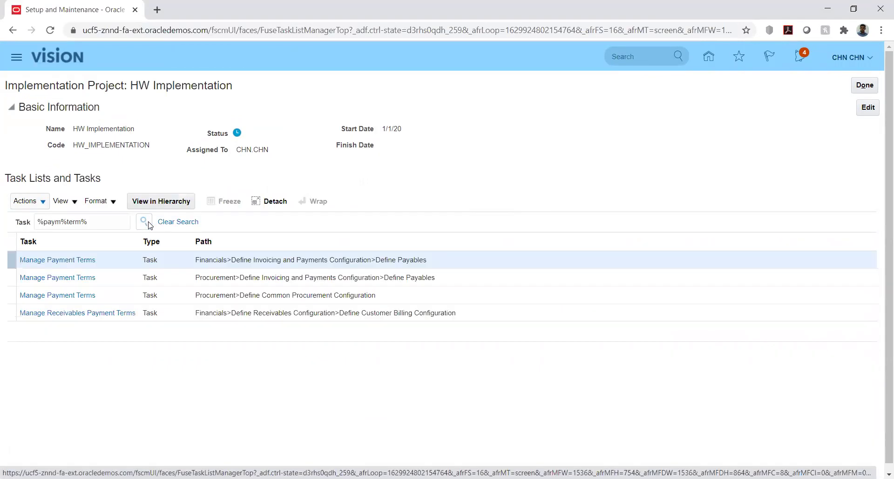
pyautogui.click(68, 315)
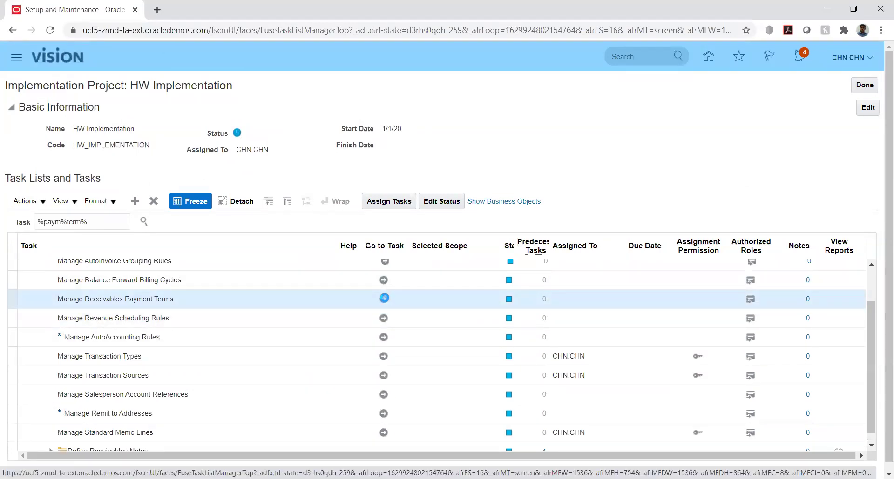
pyautogui.click(384, 299)
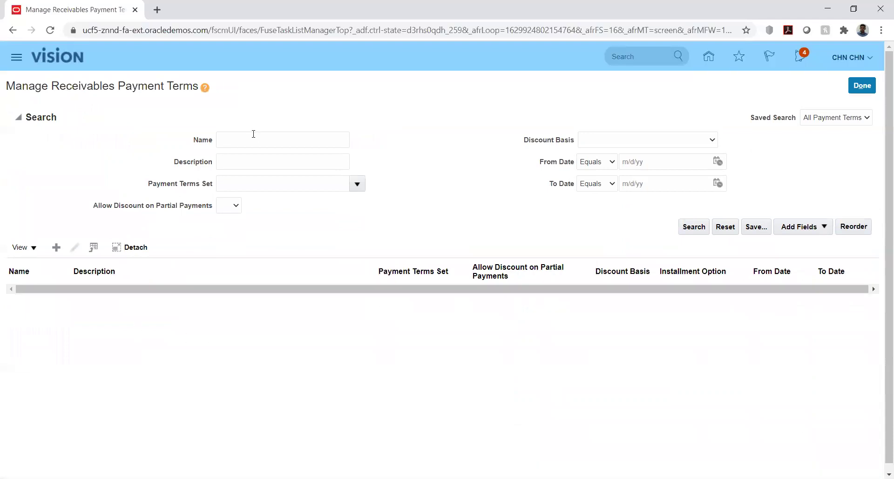
# List all receivables payment terms without search criteria and open the 30 Net term.
pyautogui.click(693, 227)
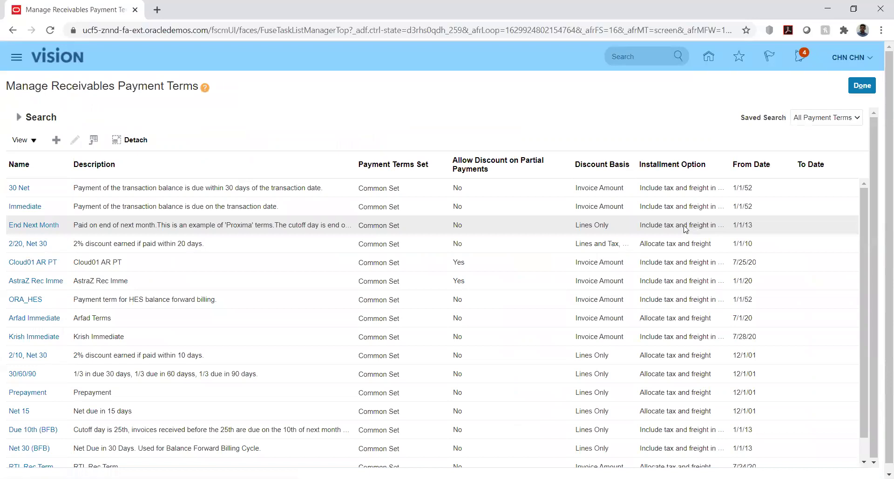
pyautogui.click(14, 187)
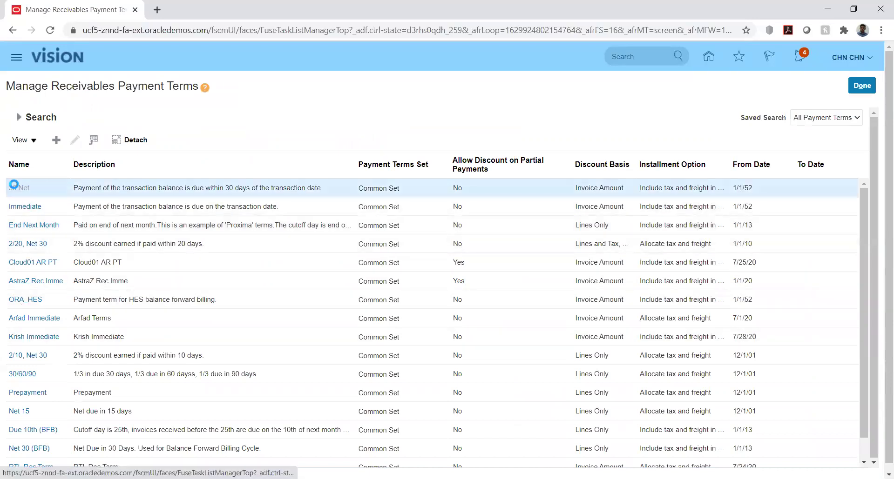
# Close the 30 Net term without changes, and open the 2/20, Net 30 term to examine its payment schedule and discounts.
pyautogui.click(26, 243)
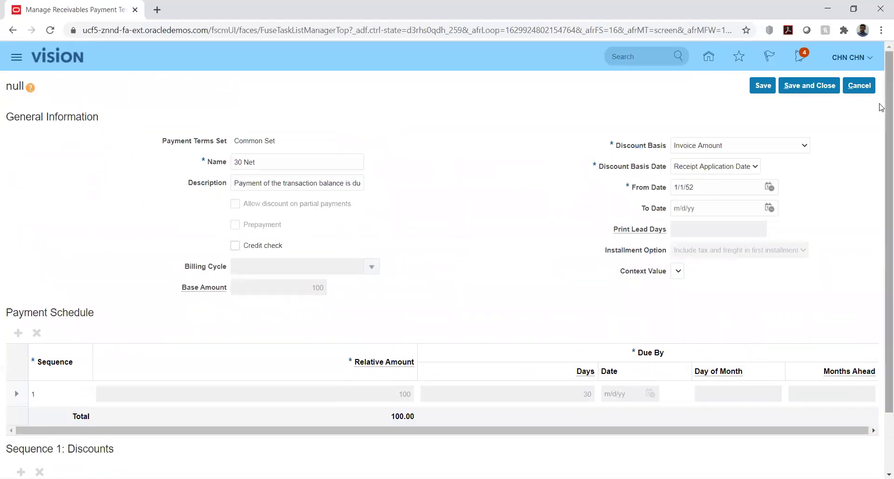
pyautogui.click(858, 86)
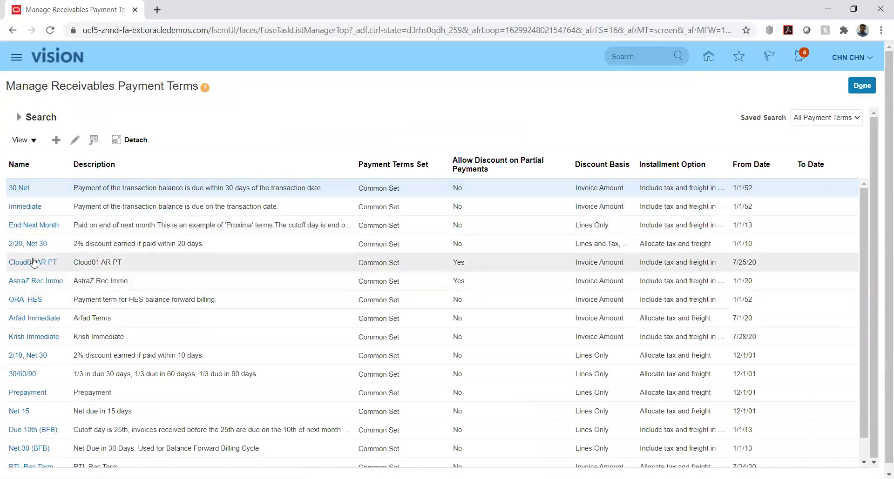
pyautogui.click(28, 243)
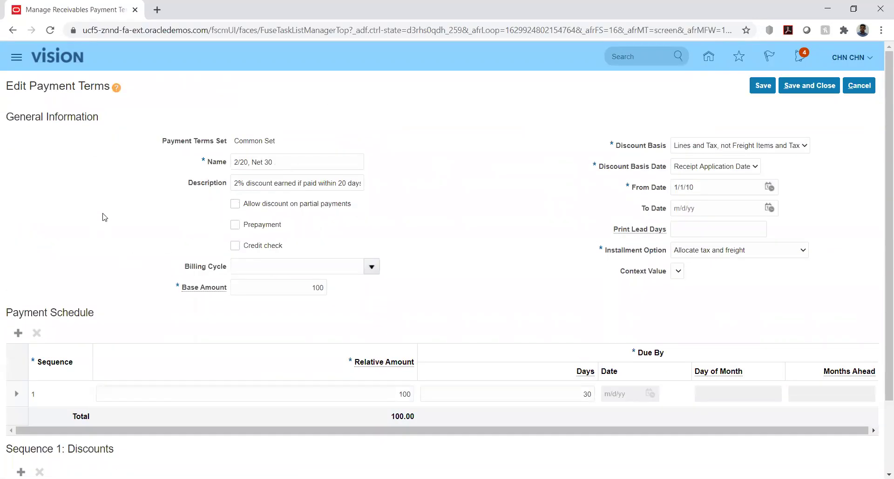
pyautogui.scroll(-2, 104, 217)
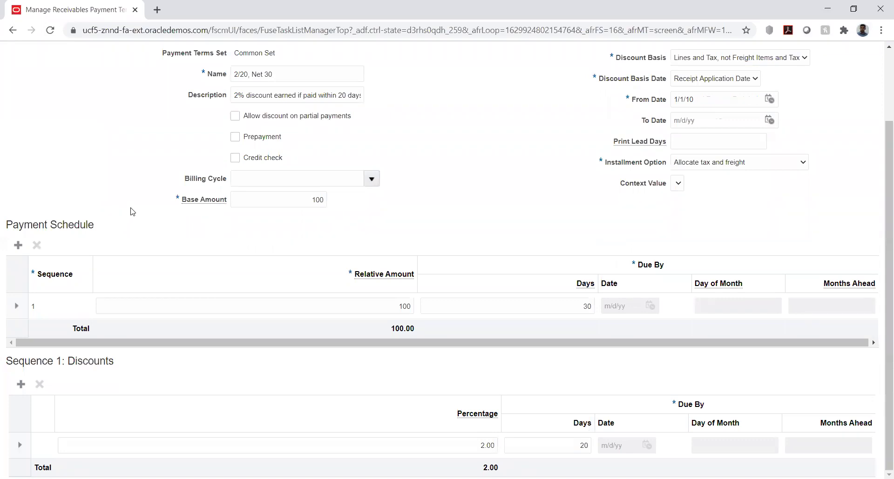
pyautogui.scroll(2, 132, 210)
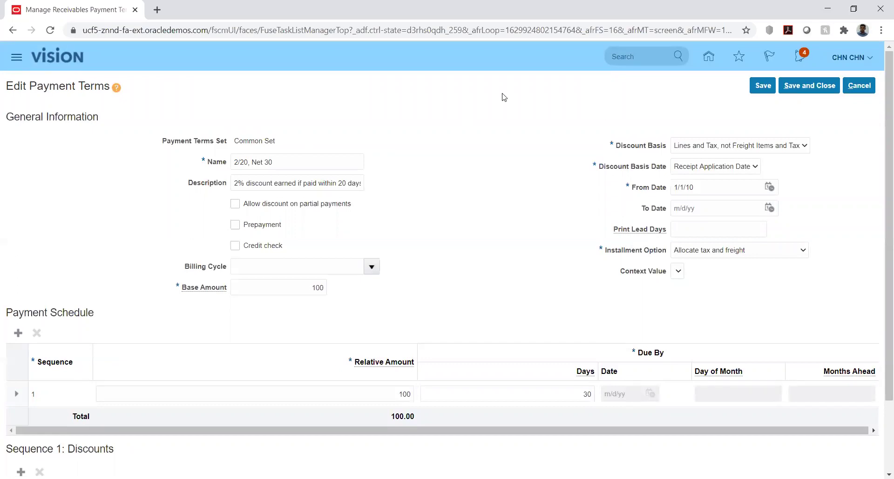
# Examine the available Discount Basis and Discount Basis Date options for the 2/20, Net 30 term.
pyautogui.click(798, 148)
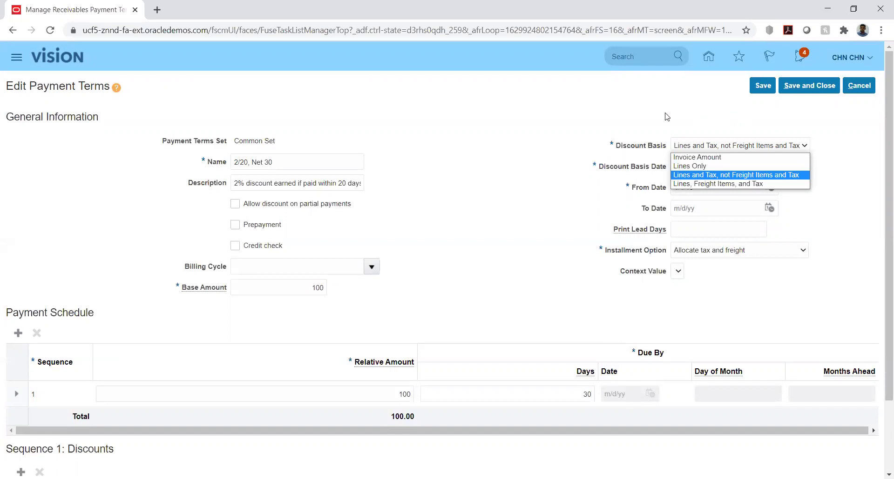
pyautogui.click(570, 176)
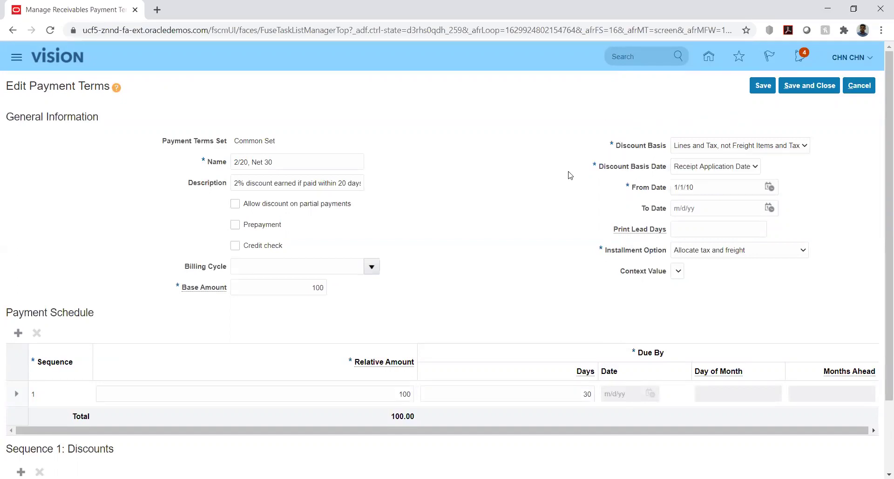
pyautogui.click(712, 167)
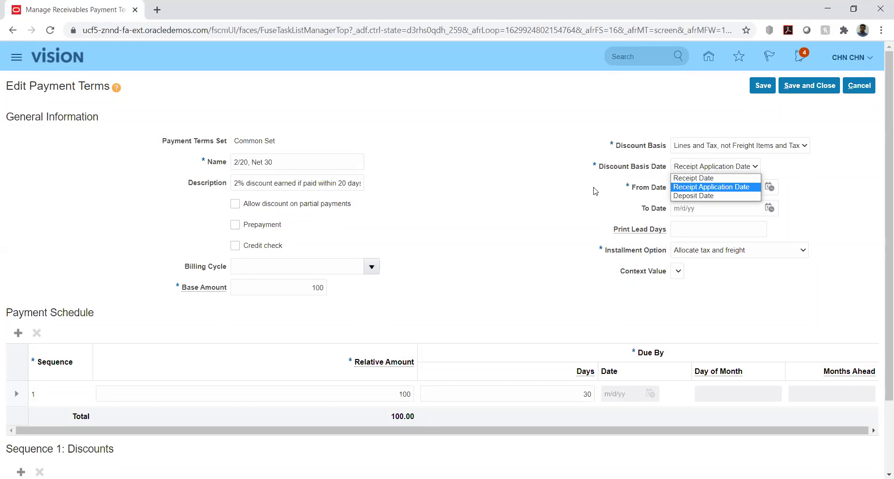
pyautogui.click(568, 200)
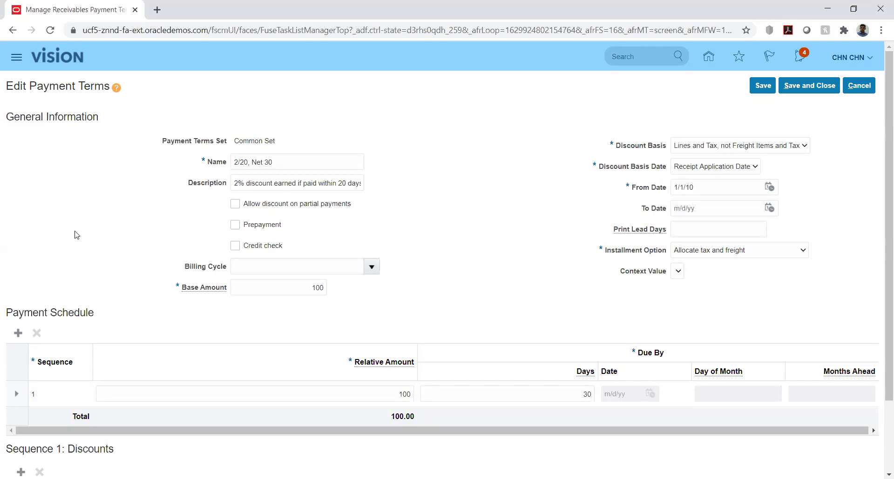
# Add blank discount lines to Sequence 1 of the 2/20, Net 30 term and cancel the edit.
pyautogui.scroll(-1, 121, 237)
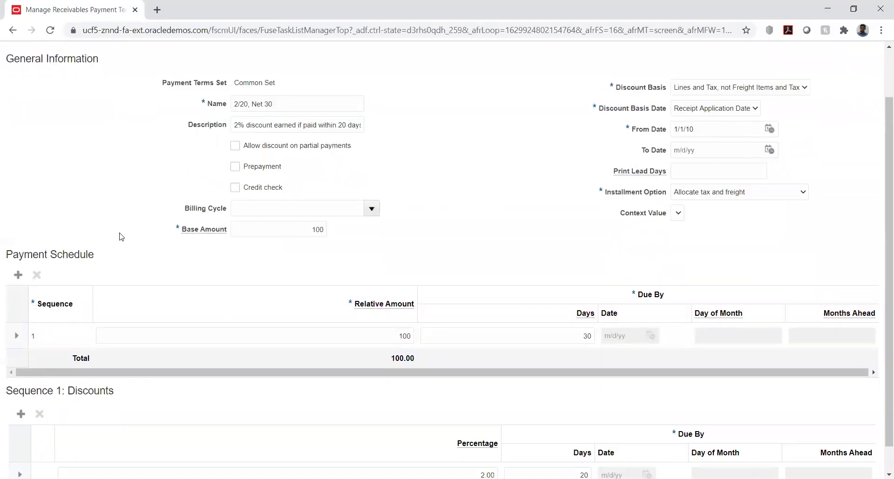
pyautogui.scroll(-1, 121, 237)
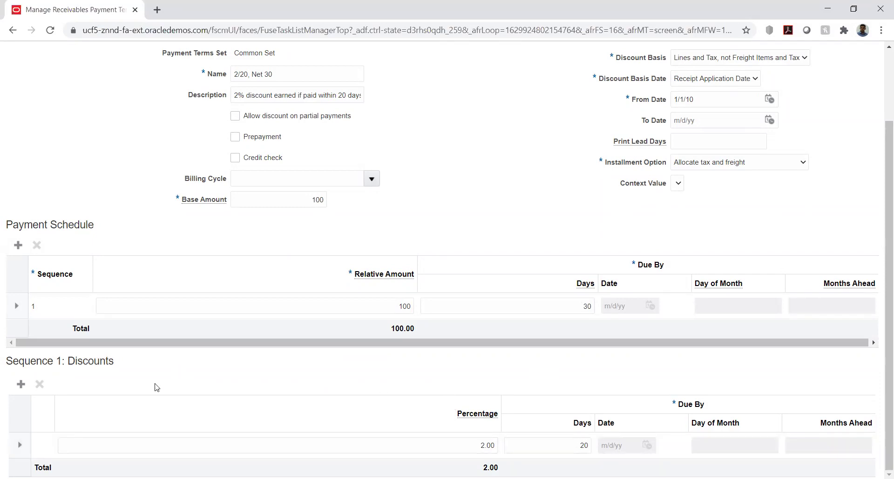
pyautogui.click(21, 385)
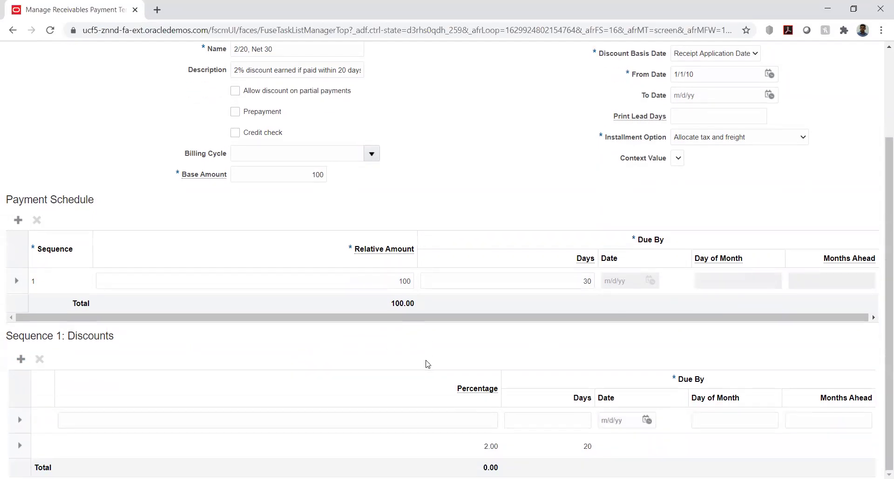
pyautogui.click(20, 359)
pyautogui.scroll(5, 604, 345)
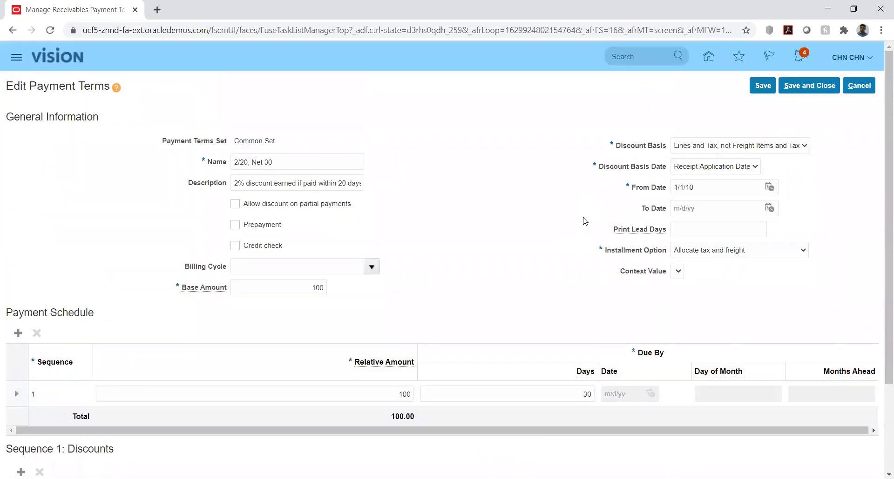
pyautogui.click(863, 86)
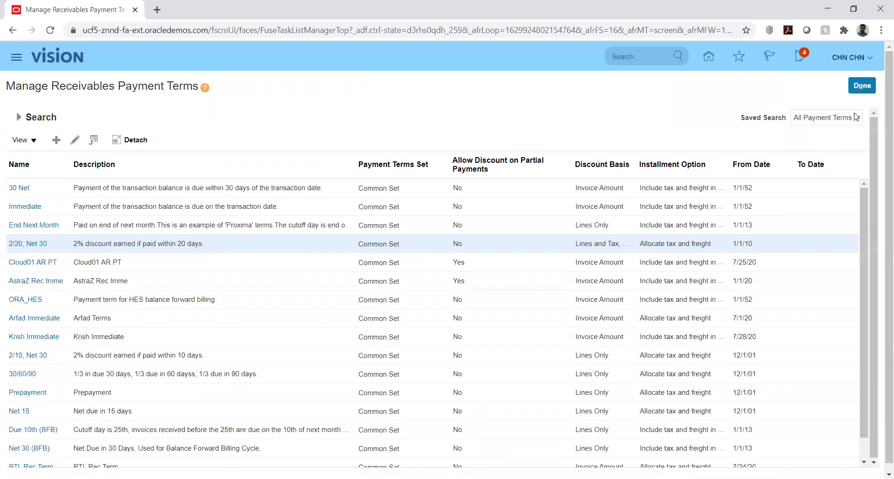
# Return to the HW Implementation project and search its task list for tasks matching %mem%li%.
pyautogui.click(862, 86)
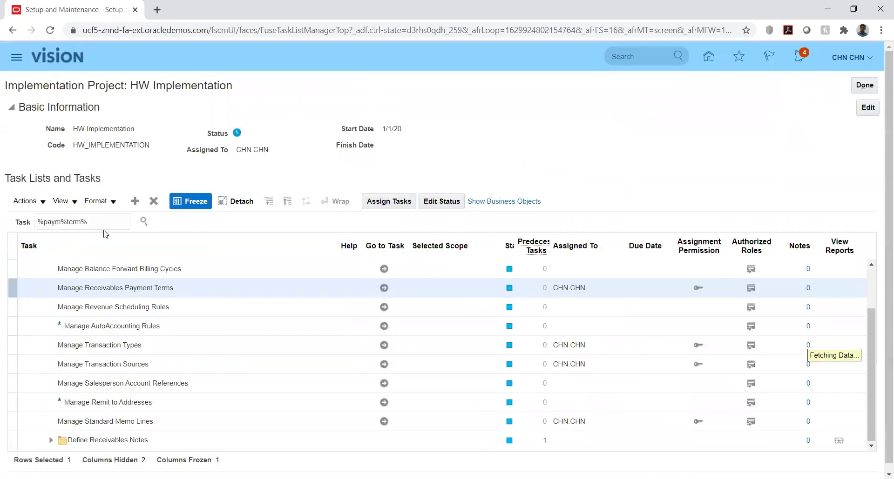
pyautogui.tripleClick(104, 221)
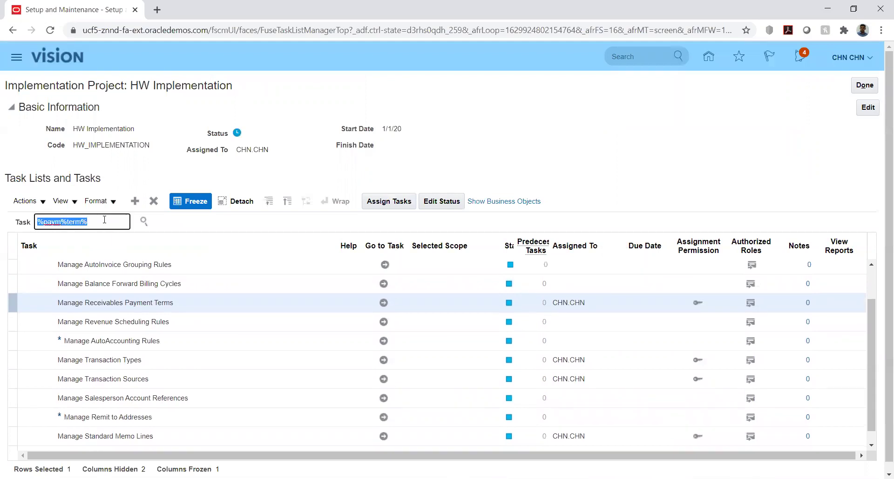
pyautogui.write('%sta')
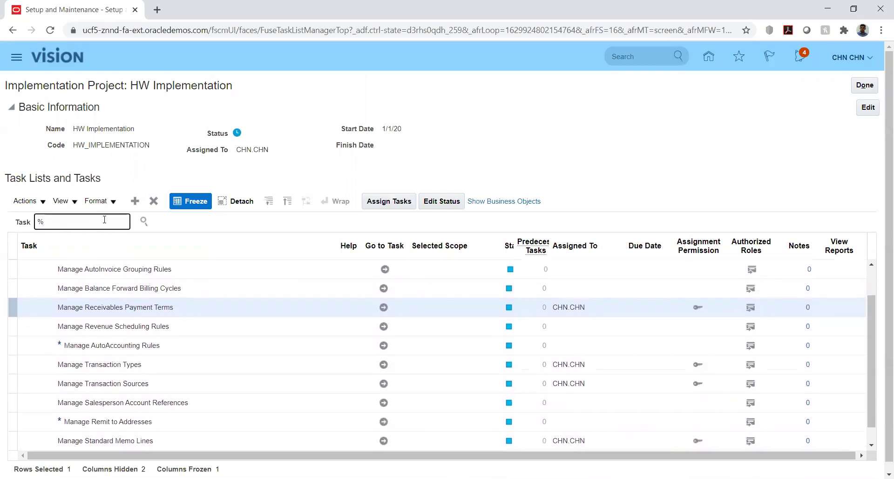
pyautogui.write('n%')
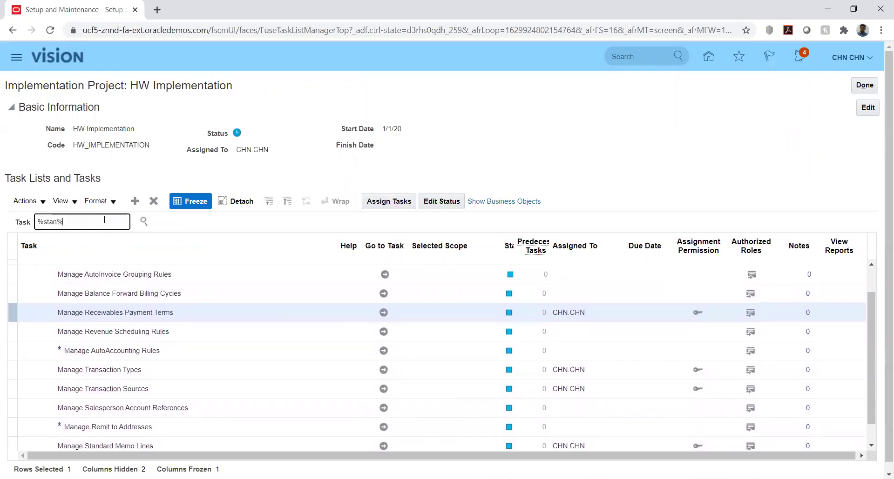
pyautogui.press('BackSpace')
pyautogui.press('BackSpace')
pyautogui.press('BackSpace')
pyautogui.press('BackSpace')
pyautogui.press('BackSpace')
pyautogui.write('mem%li%')
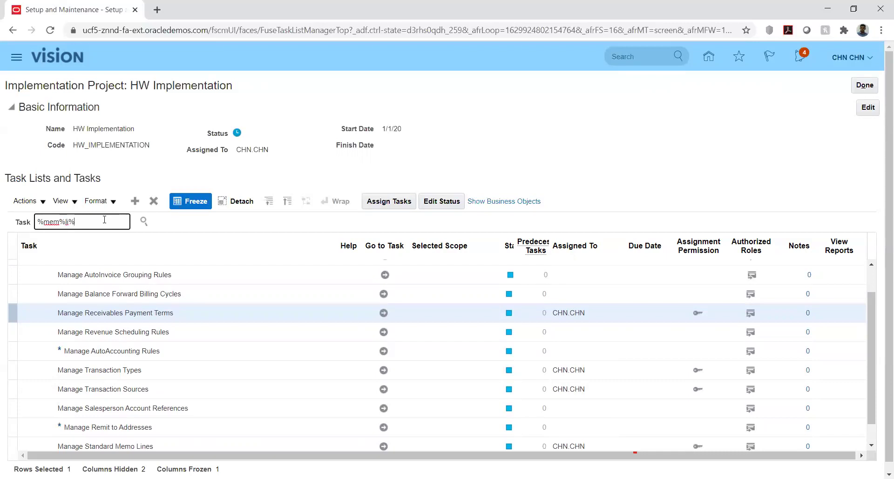
pyautogui.press('Return')
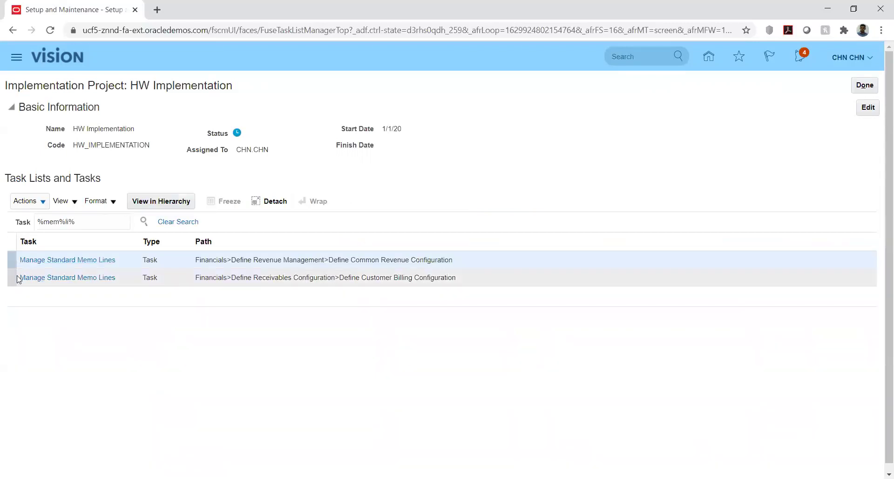
# Open Manage Standard Memo Lines under Define Customer Billing Configuration and search for memo lines with the name hw.
pyautogui.click(48, 278)
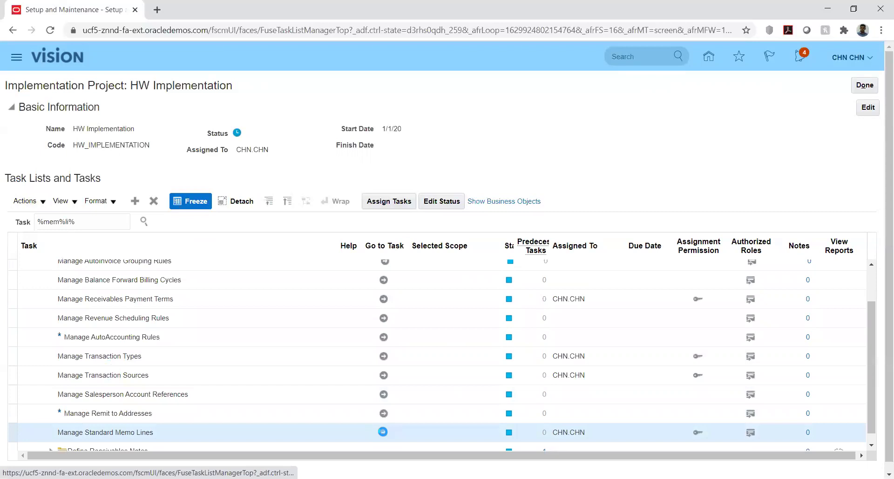
pyautogui.click(383, 432)
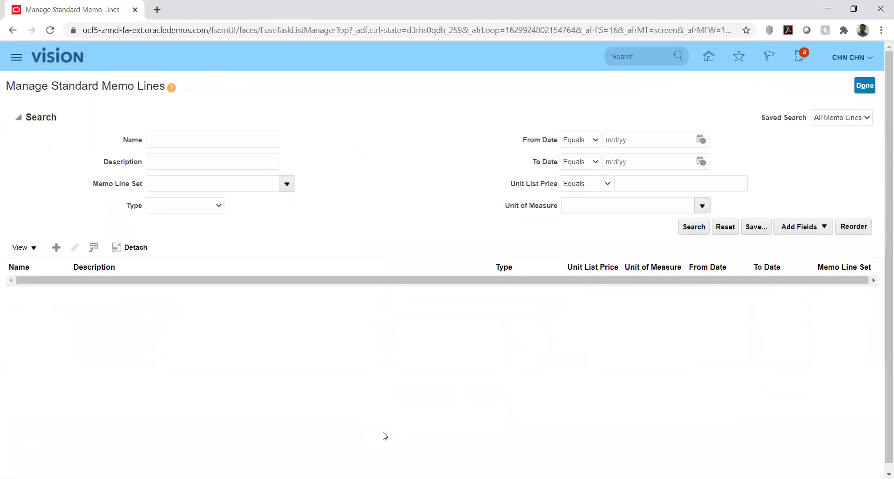
pyautogui.click(243, 138)
pyautogui.write('hw')
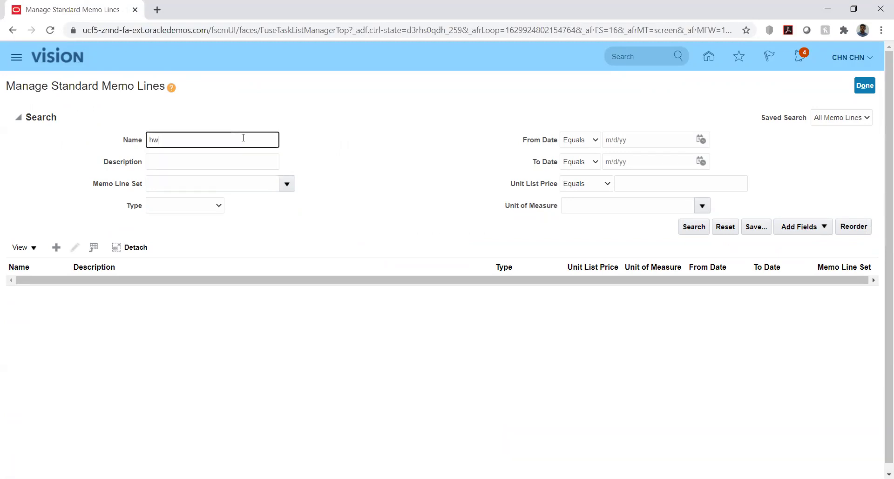
pyautogui.click(700, 227)
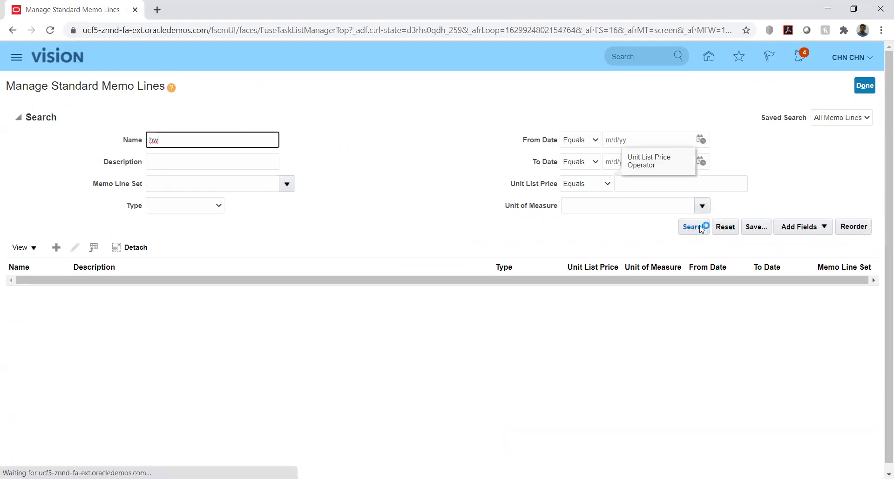
# Open the HW_MEMO memo line and examine the segments of its Revenue reference account for HW_BU1 without changing them.
pyautogui.click(27, 179)
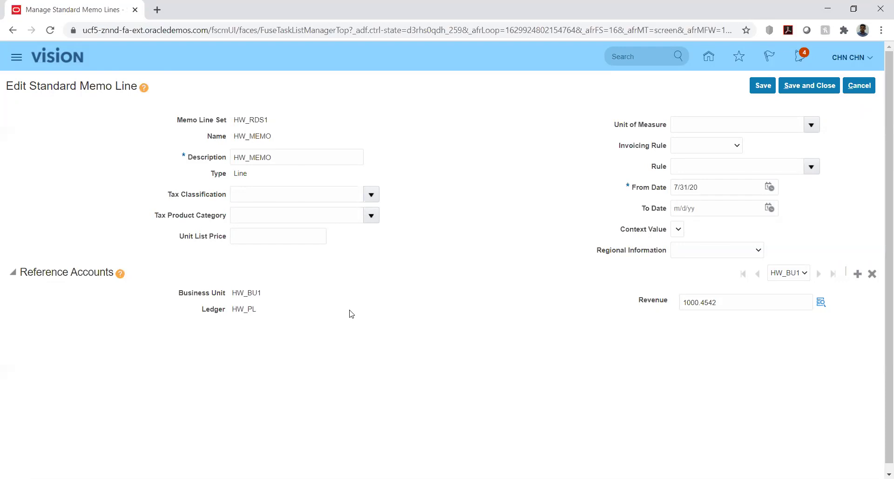
pyautogui.moveTo(235, 293); pyautogui.dragTo(262, 296)
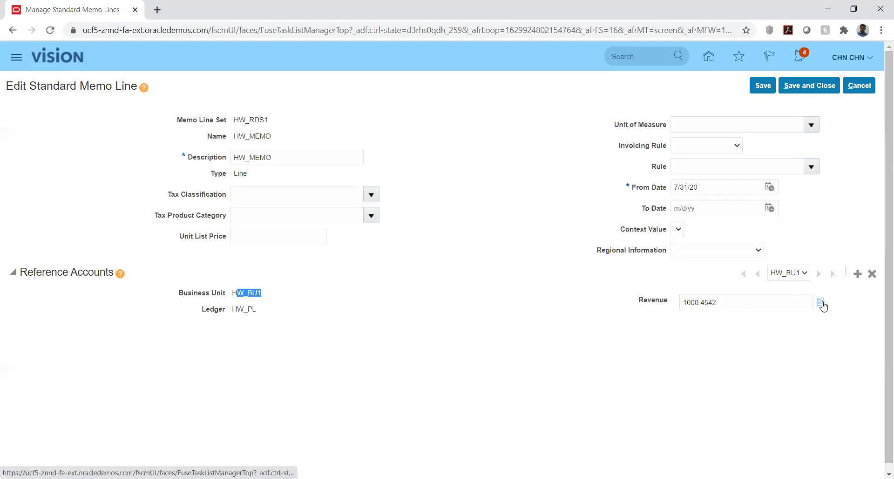
pyautogui.moveTo(823, 306)
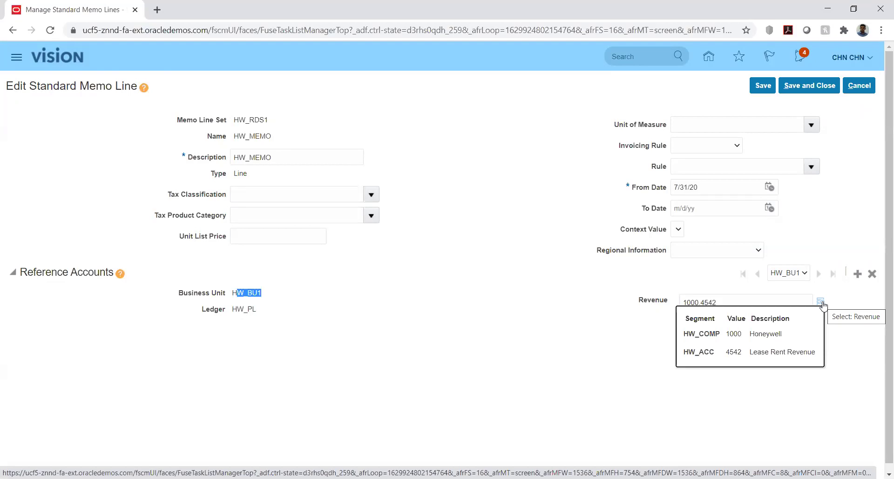
pyautogui.click(854, 352)
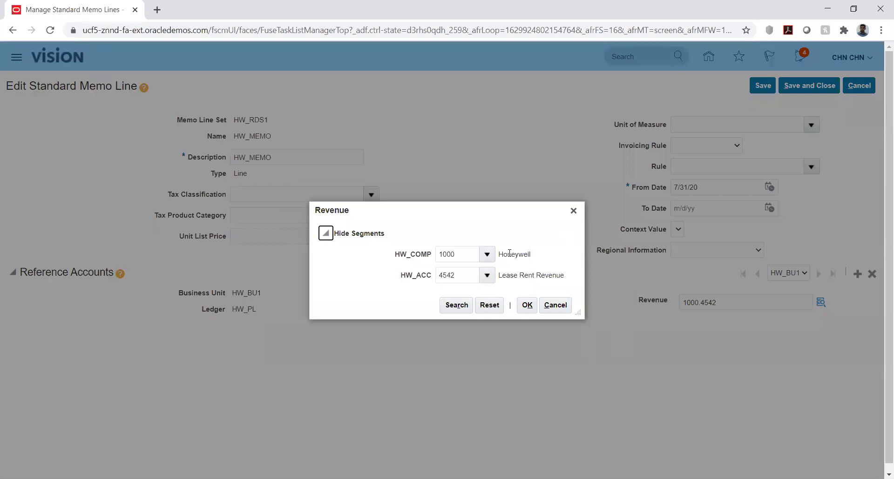
pyautogui.click(556, 308)
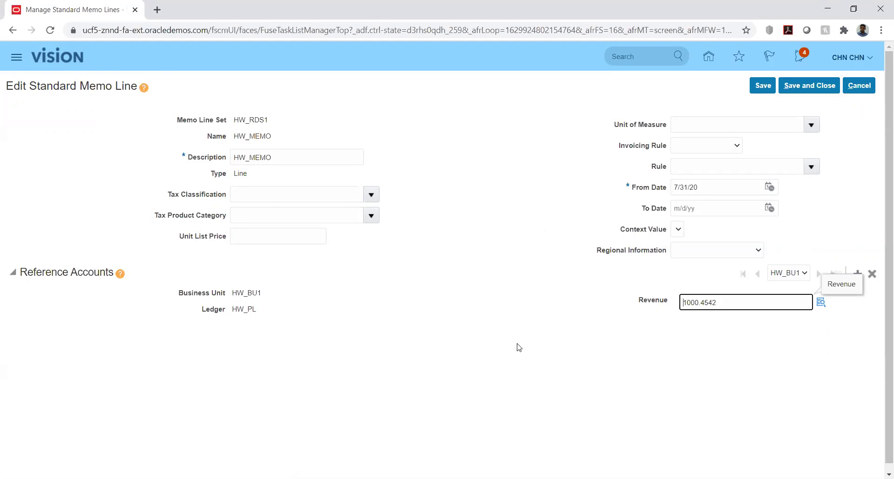
pyautogui.click(519, 242)
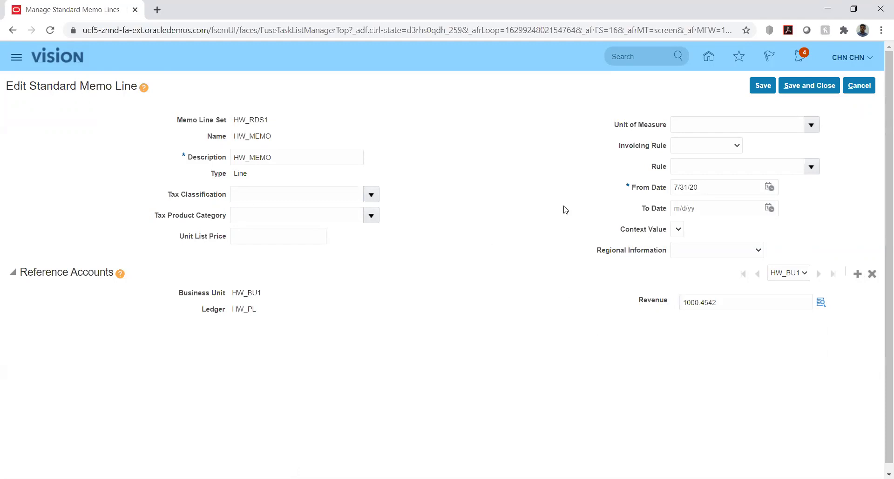
# Review the Invoicing Rule and Rule options of HW_MEMO, leave both blank, and save the memo line.
pyautogui.click(739, 147)
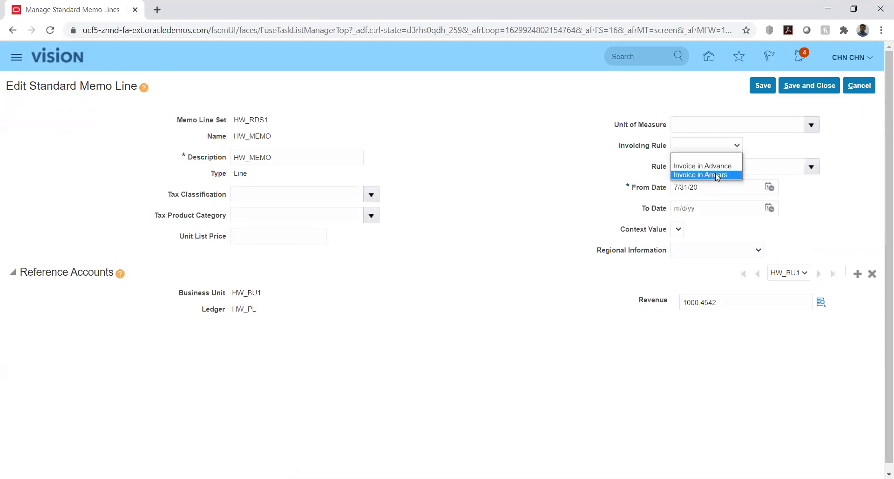
pyautogui.click(592, 168)
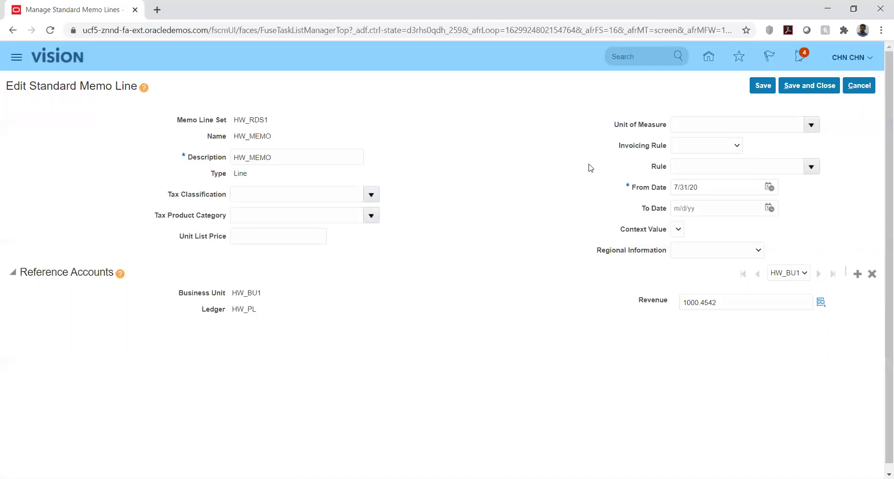
pyautogui.click(811, 166)
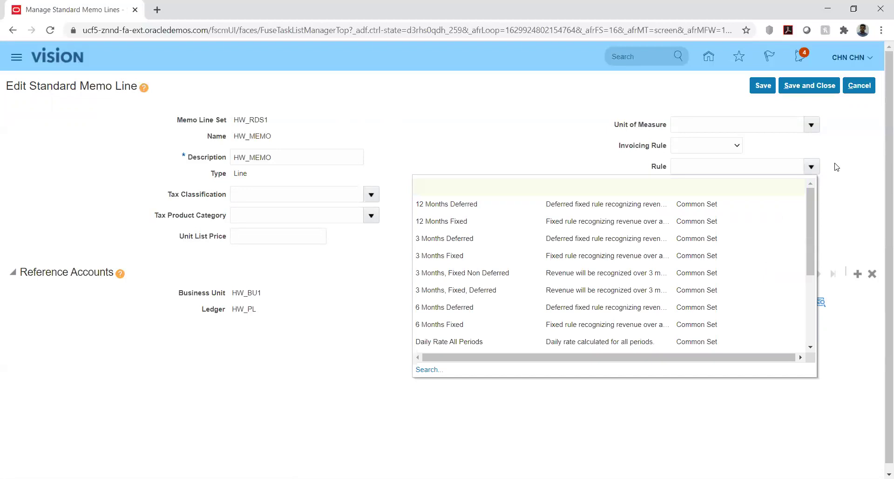
pyautogui.click(838, 181)
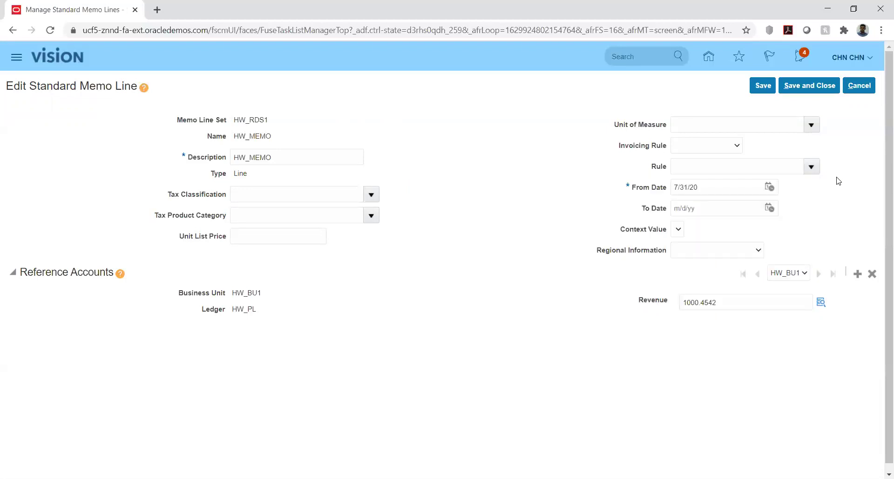
pyautogui.click(762, 85)
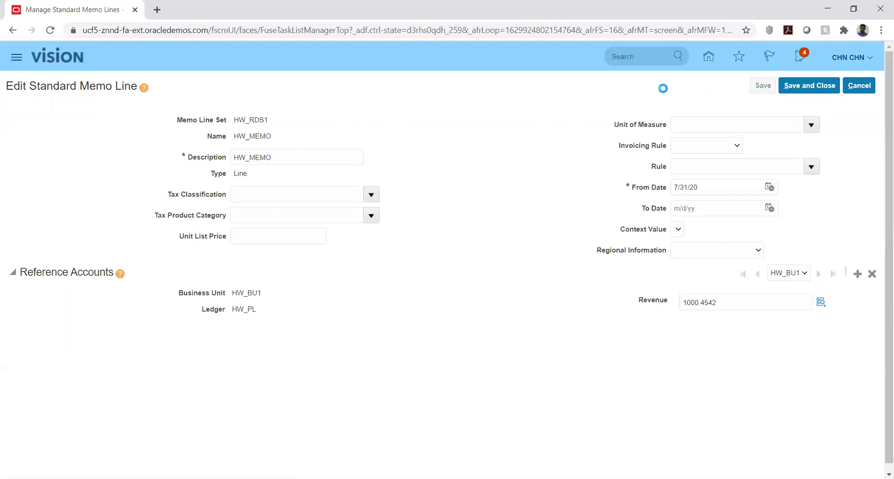
# Close the HW_MEMO memo line and Manage Standard Memo Lines, and search the HW Implementation project's tasks for %rec%act%.
pyautogui.click(796, 90)
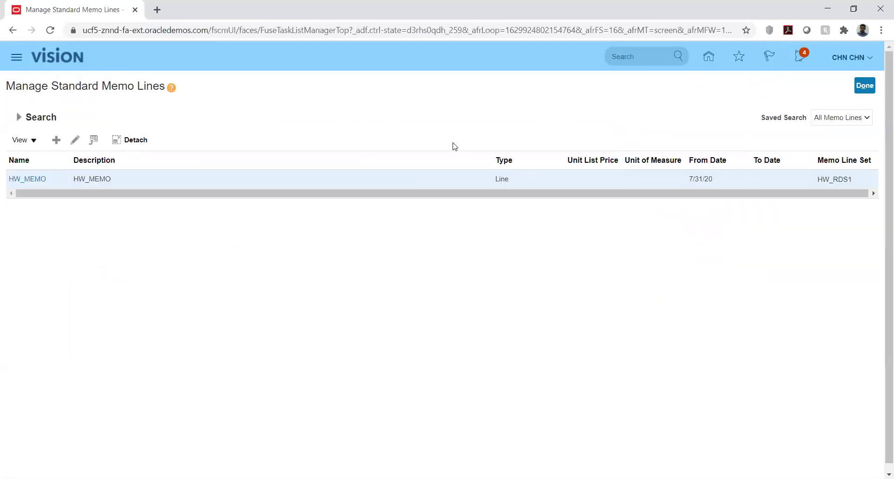
pyautogui.click(858, 87)
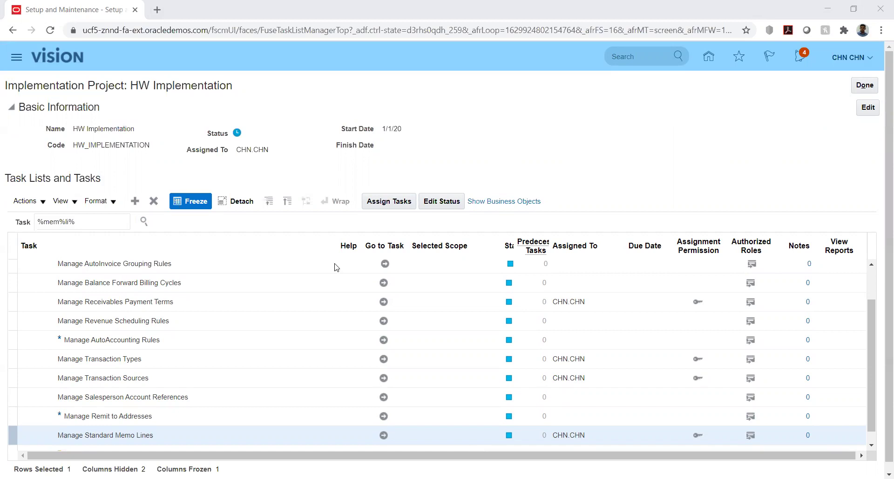
pyautogui.click(108, 222)
pyautogui.tripleClick(108, 221)
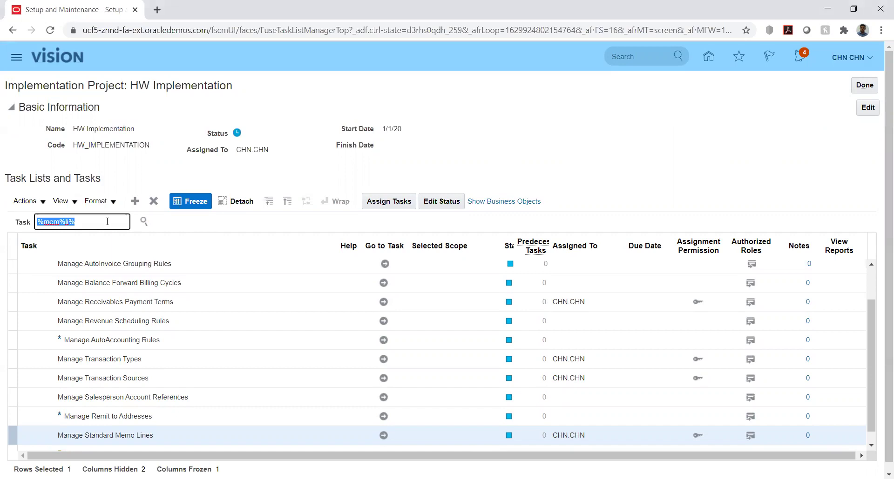
pyautogui.write('%re')
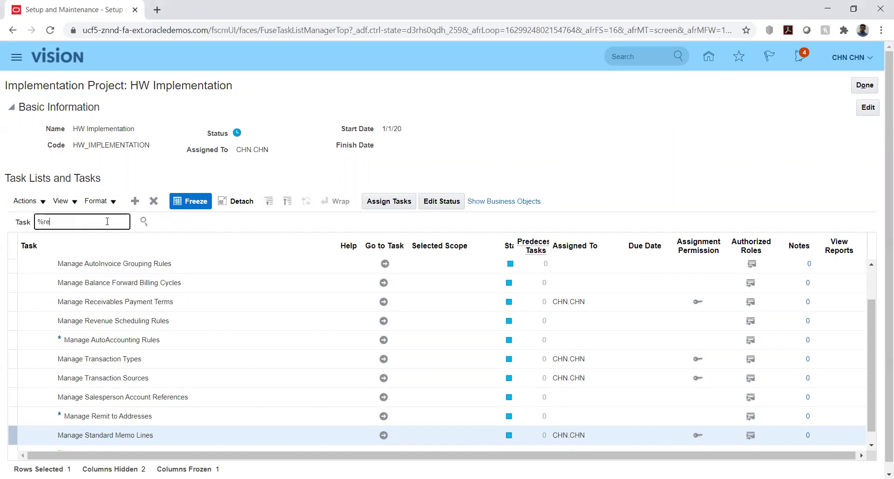
pyautogui.write('c%act%')
pyautogui.press('Return')
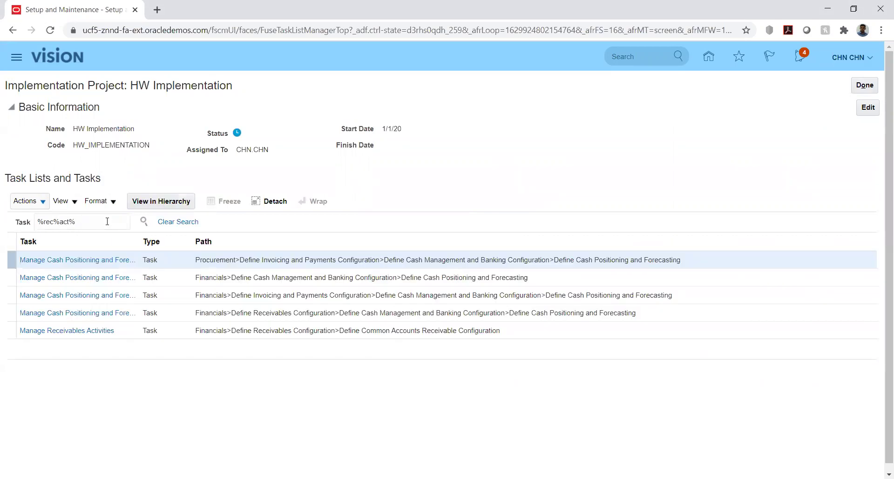
# Open Manage Receivables Activities under Define Common Accounts Receivable Configuration, and review the activity types available for a new activity without creating one.
pyautogui.click(66, 335)
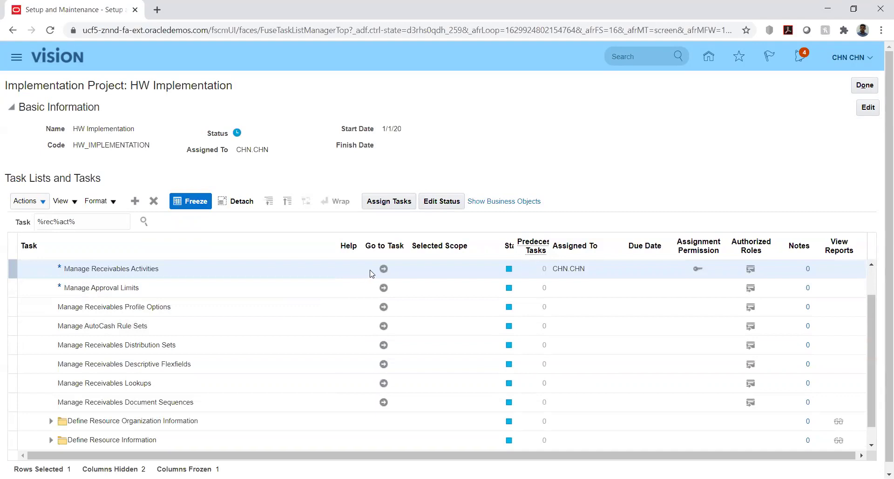
pyautogui.click(383, 269)
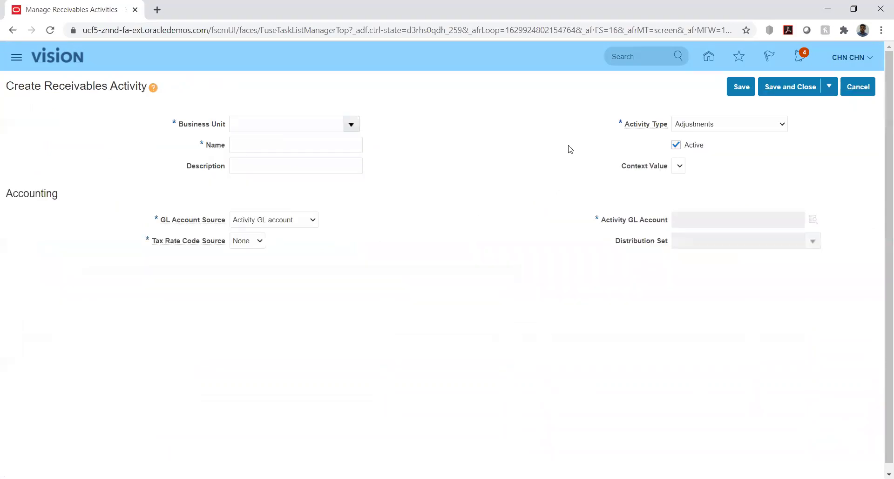
pyautogui.click(729, 130)
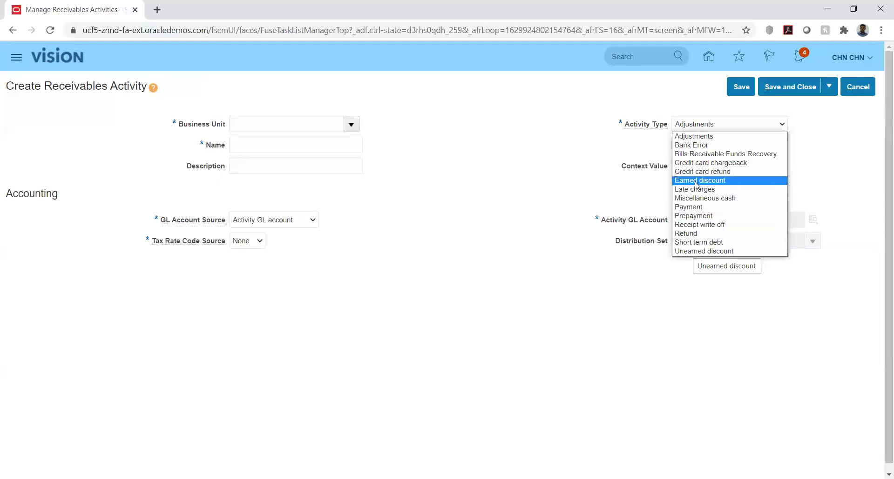
pyautogui.click(503, 175)
pyautogui.click(856, 88)
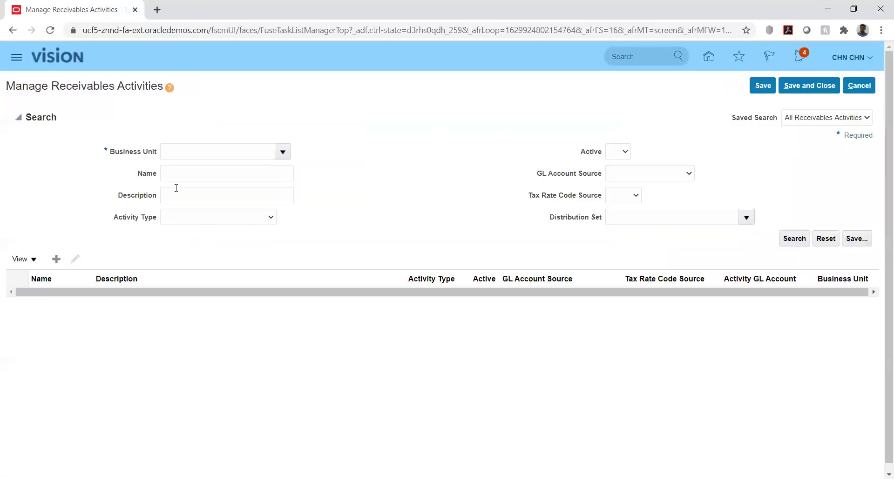
# Search the receivables activities of business unit HW_BU1 for the name hw.
pyautogui.click(180, 177)
pyautogui.write('hw')
pyautogui.press('Return')
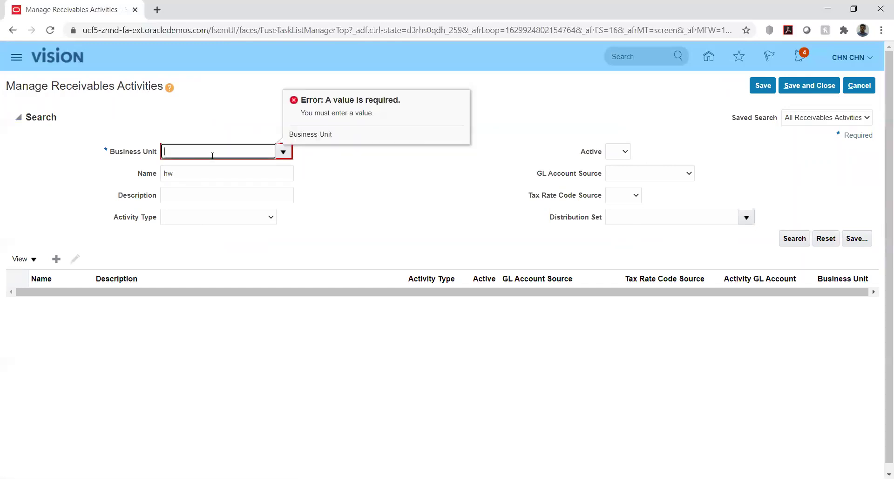
pyautogui.write('hw')
pyautogui.press('Tab')
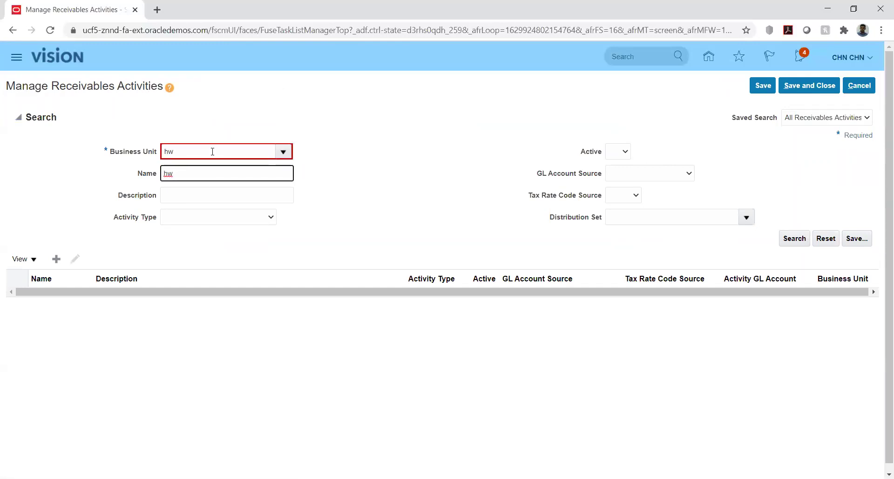
pyautogui.click(285, 153)
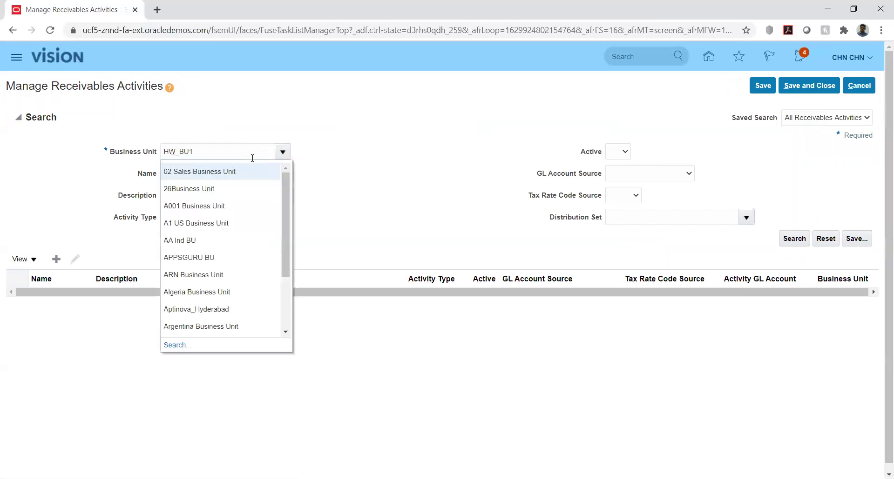
pyautogui.click(350, 154)
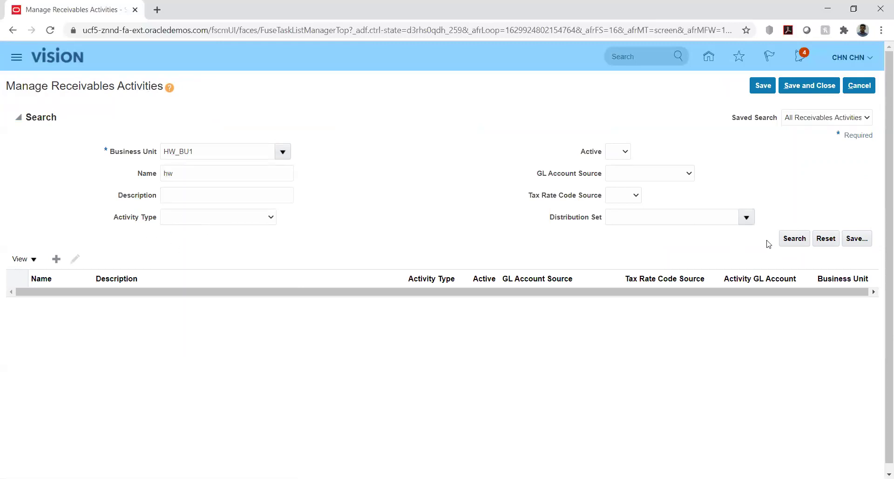
pyautogui.click(793, 239)
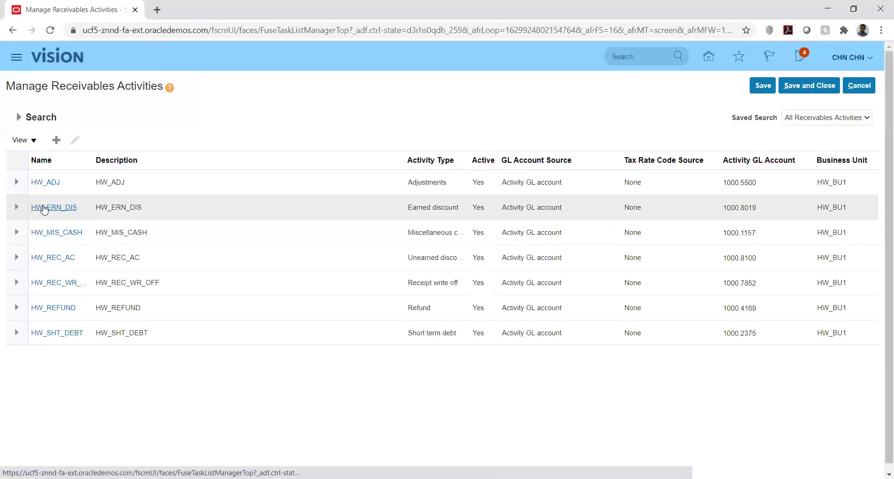
# Open the HW_ERN_DIS receivables activity and examine its name and activity type.
pyautogui.click(44, 208)
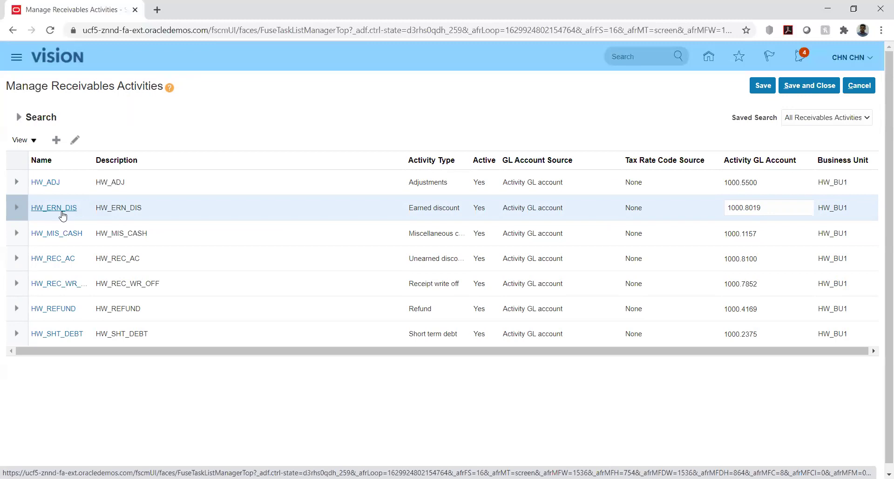
pyautogui.click(62, 212)
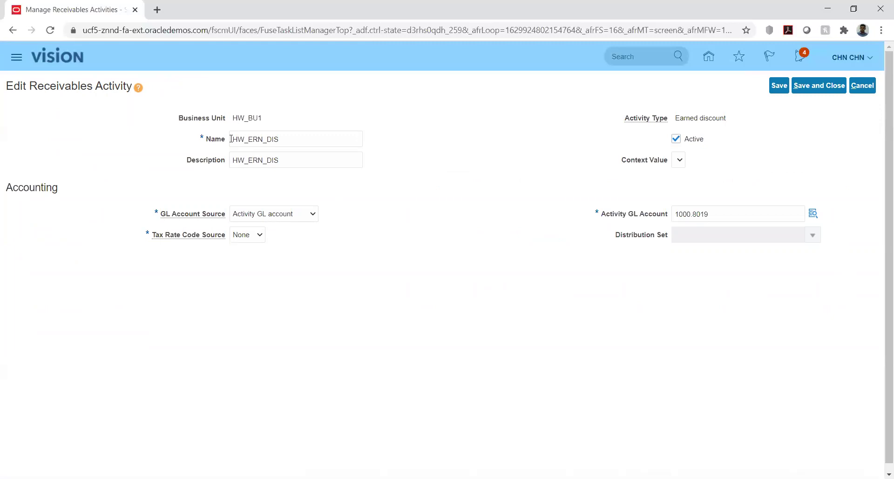
pyautogui.moveTo(230, 139); pyautogui.dragTo(313, 139)
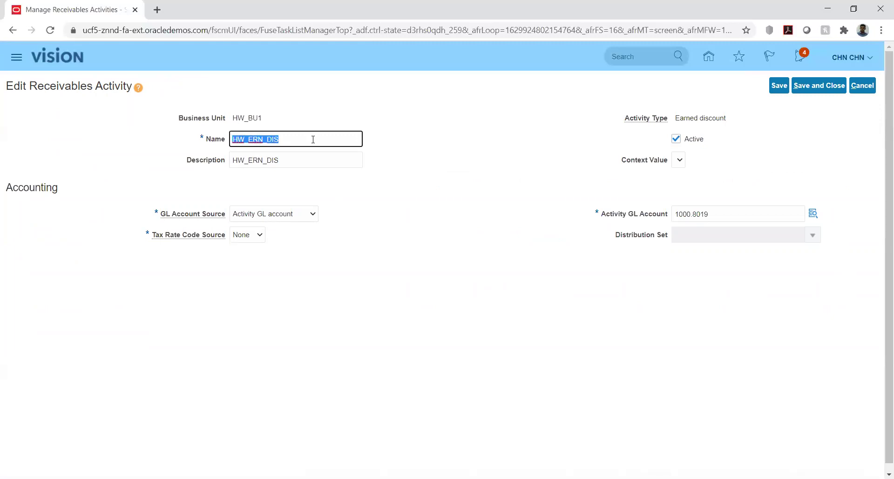
pyautogui.click(495, 161)
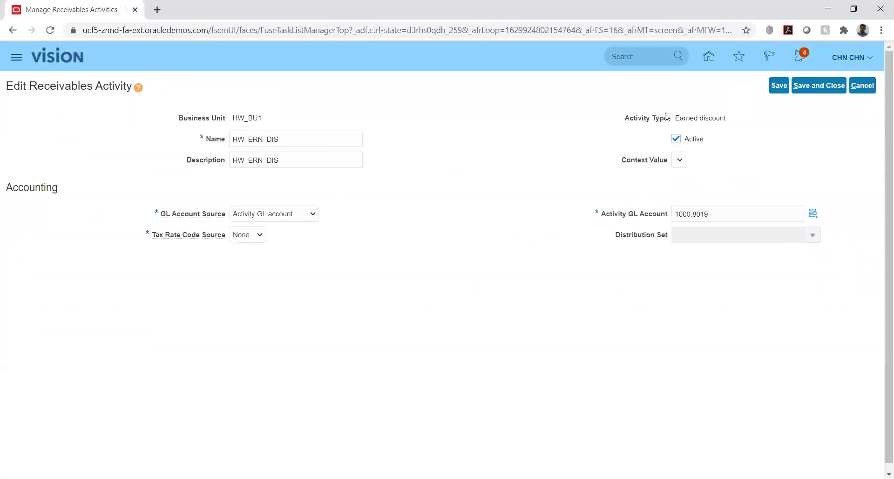
pyautogui.moveTo(676, 118); pyautogui.dragTo(728, 121)
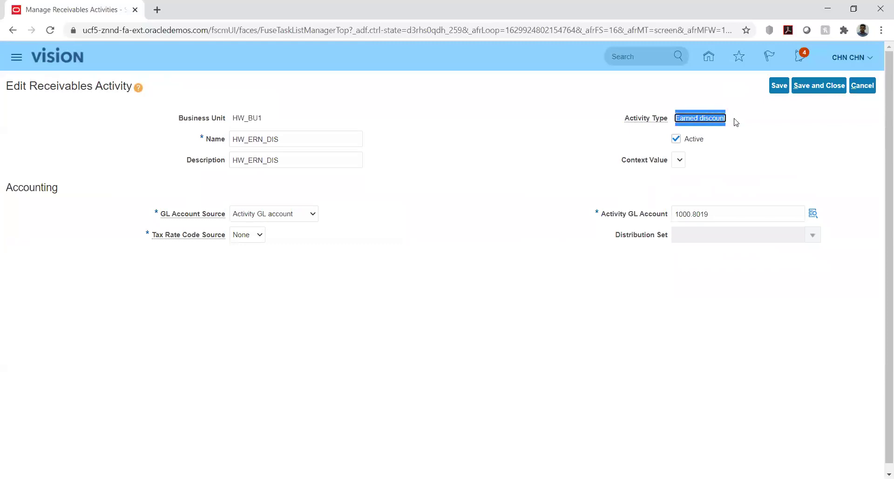
pyautogui.click(748, 132)
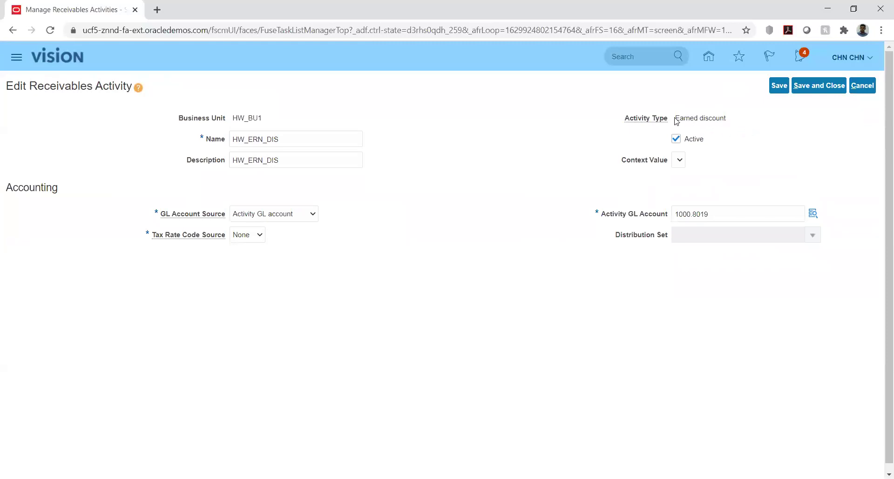
pyautogui.moveTo(676, 119); pyautogui.dragTo(729, 116)
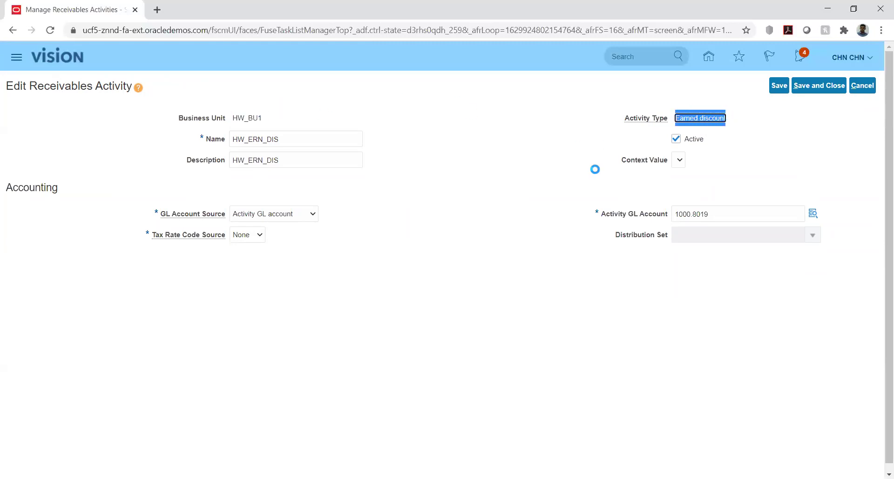
pyautogui.click(529, 207)
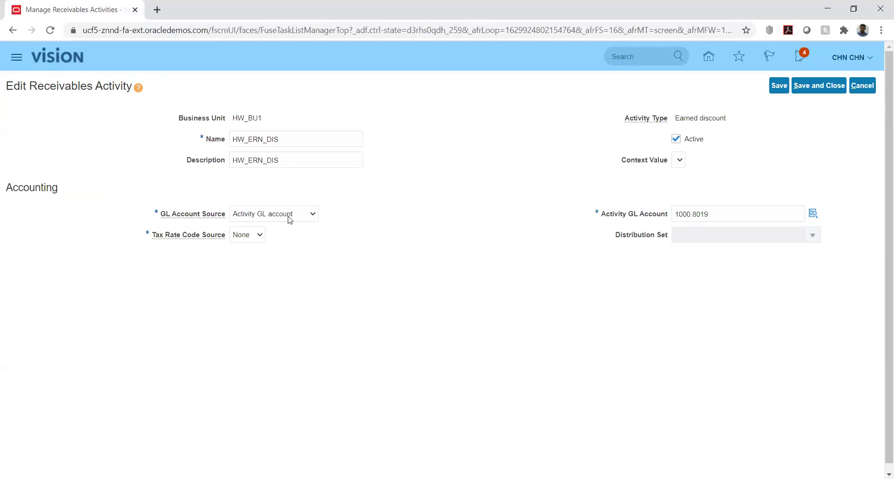
# Review the GL Account Source options and the Activity GL Account of HW_ERN_DIS without changing them.
pyautogui.click(304, 219)
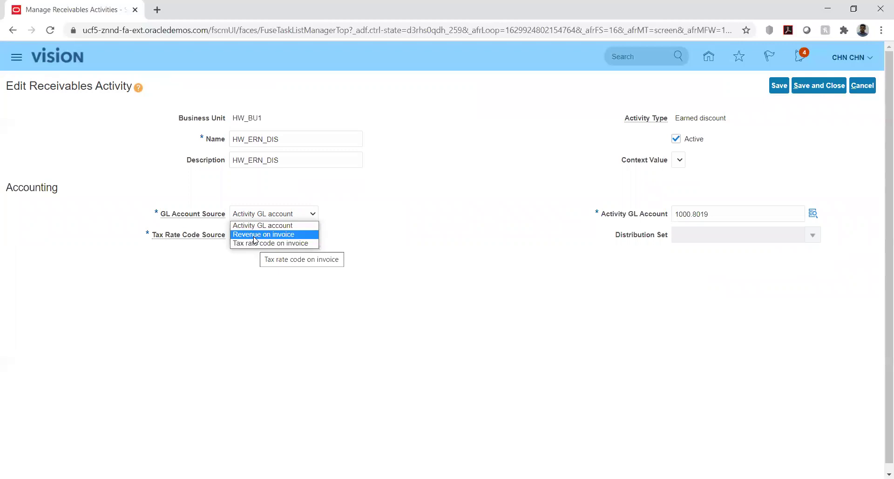
pyautogui.click(283, 198)
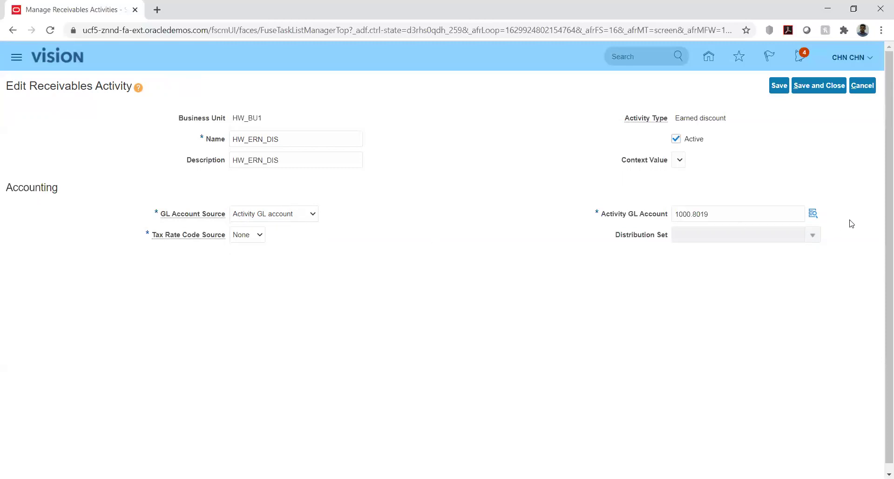
pyautogui.doubleClick(747, 214)
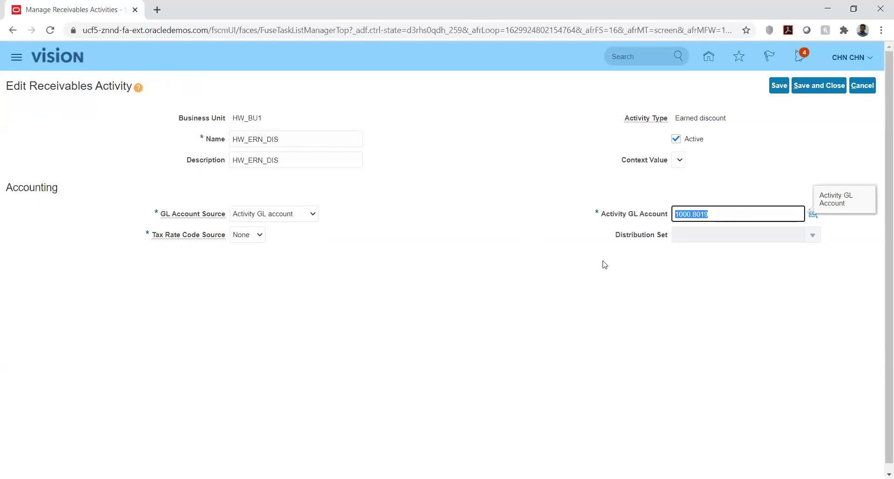
pyautogui.click(510, 277)
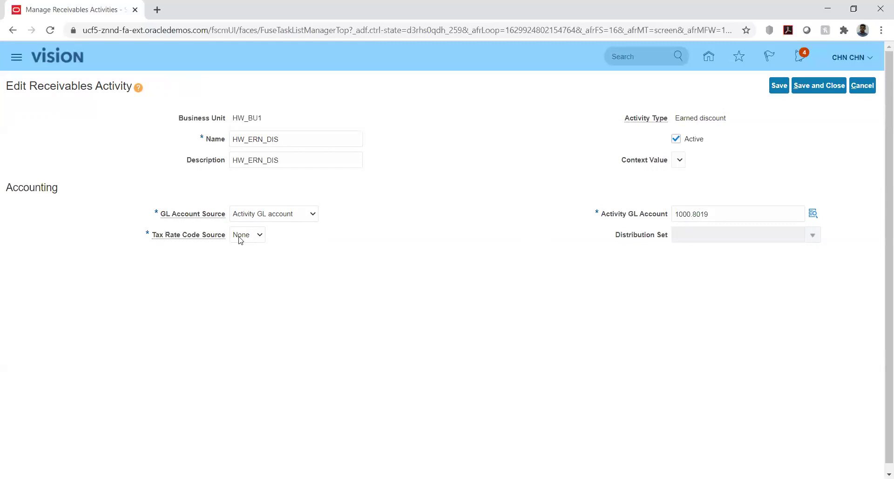
# Try Activity as the Tax Rate Code Source of HW_ERN_DIS and set it back to None.
pyautogui.click(257, 237)
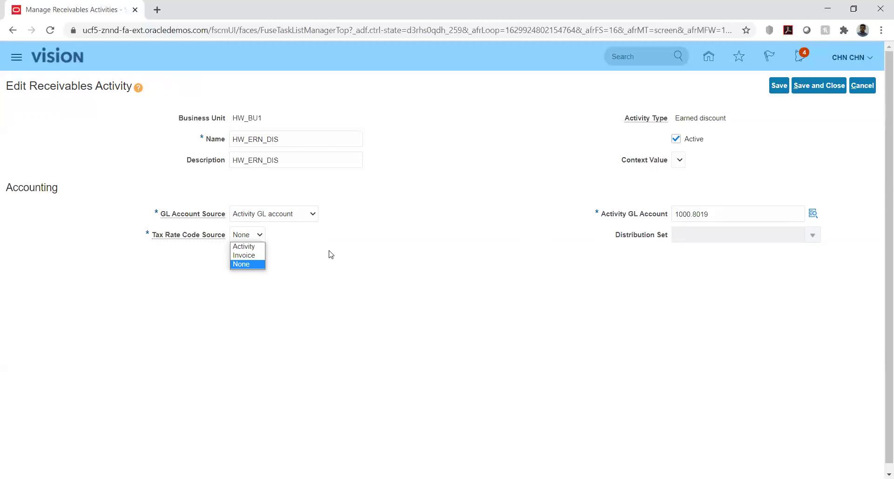
pyautogui.click(248, 245)
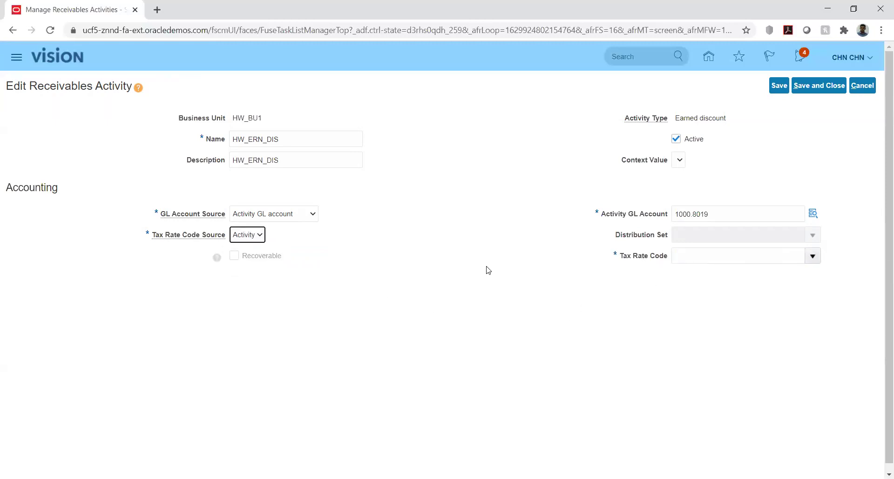
pyautogui.click(260, 236)
pyautogui.click(242, 264)
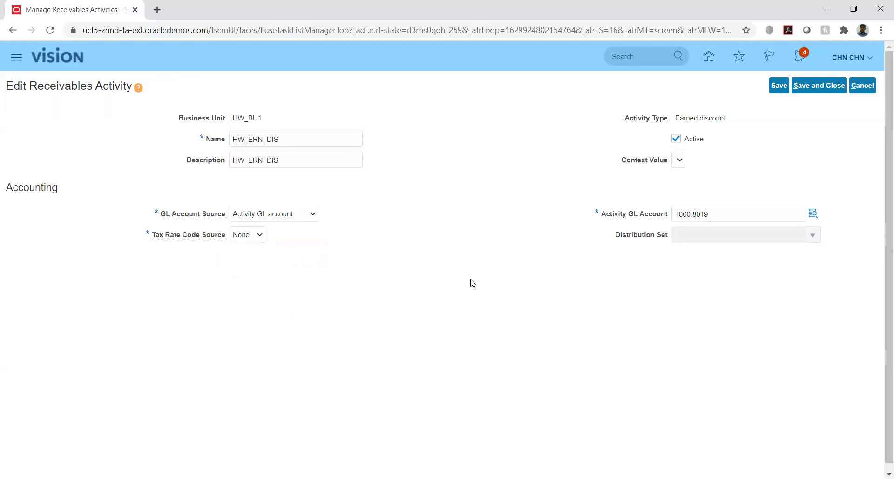
# Save and close HW_ERN_DIS and Manage Receivables Activities, returning to the HW Implementation project.
pyautogui.click(815, 85)
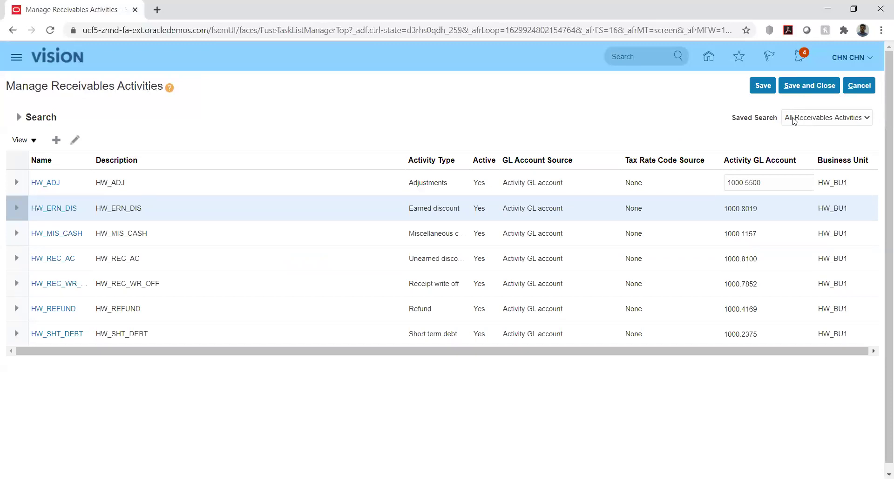
pyautogui.click(801, 86)
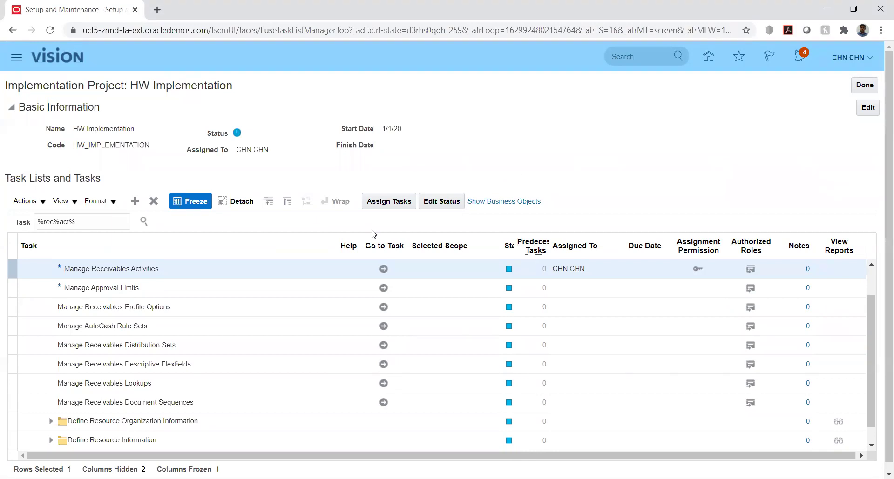
# Reload the HW Implementation project page to return to its full task list, and open the Manage Banks task.
pyautogui.scroll(-1, 148, 312)
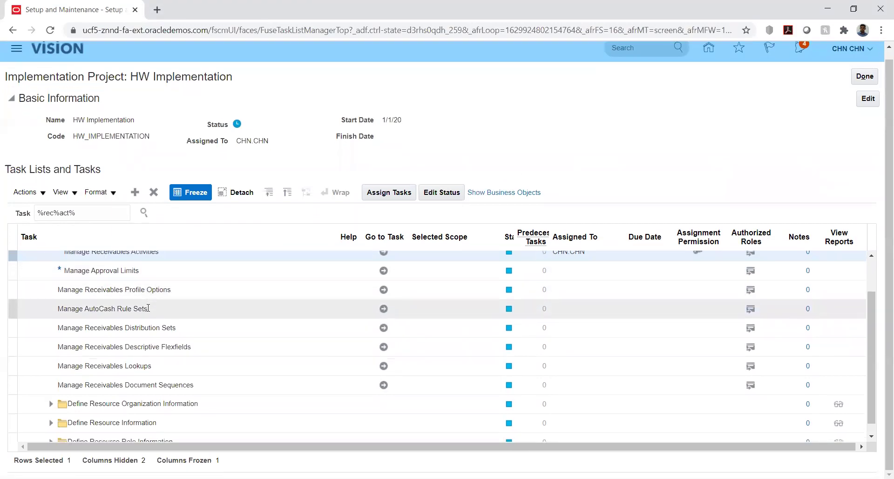
pyautogui.scroll(3, 216, 270)
pyautogui.tripleClick(95, 224)
pyautogui.press('BackSpace')
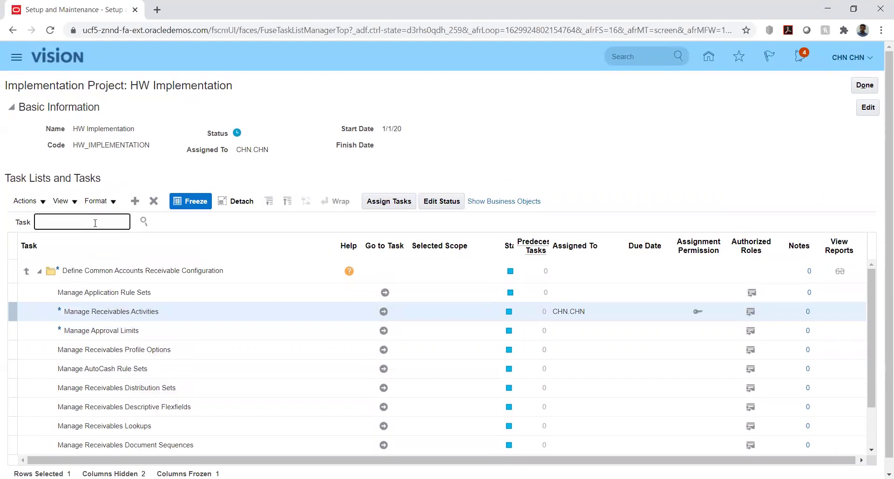
pyautogui.click(50, 31)
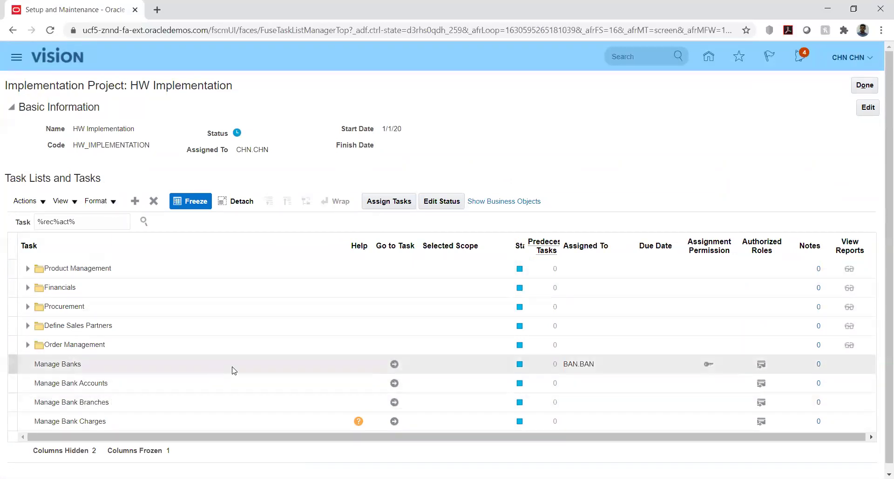
pyautogui.click(393, 366)
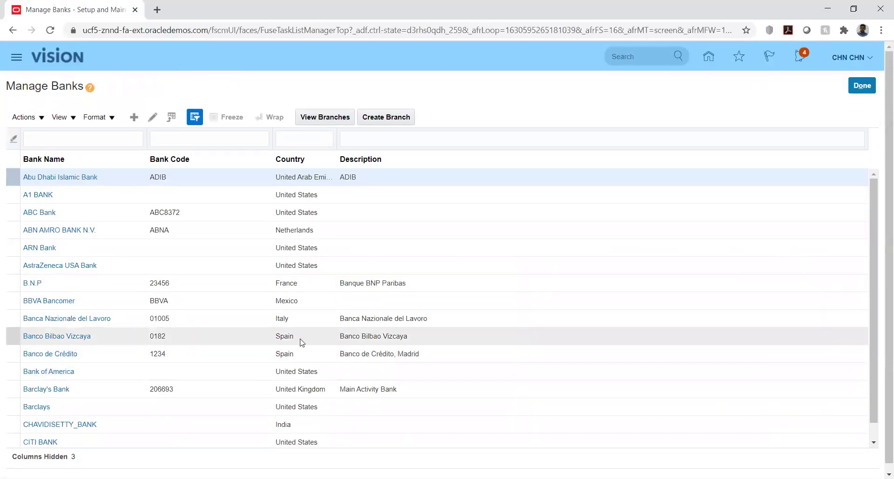
# Filter the bank list by the name hw and open HW_Bank.
pyautogui.click(54, 139)
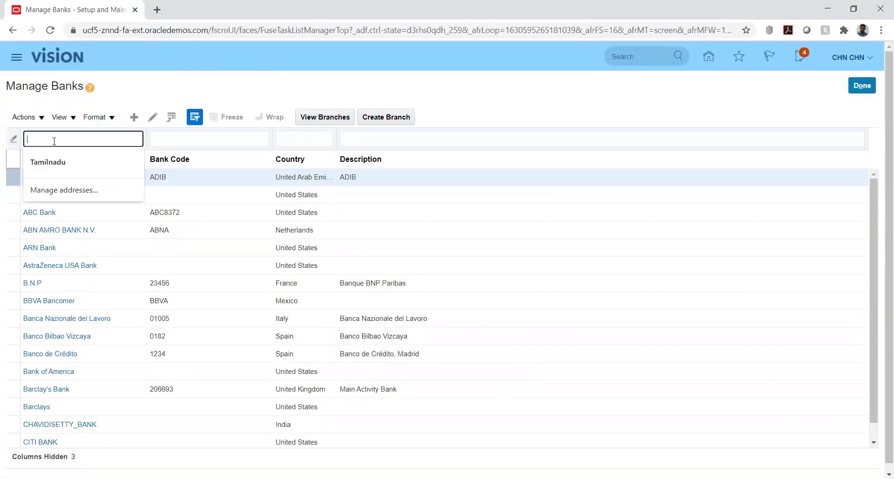
pyautogui.write('hw')
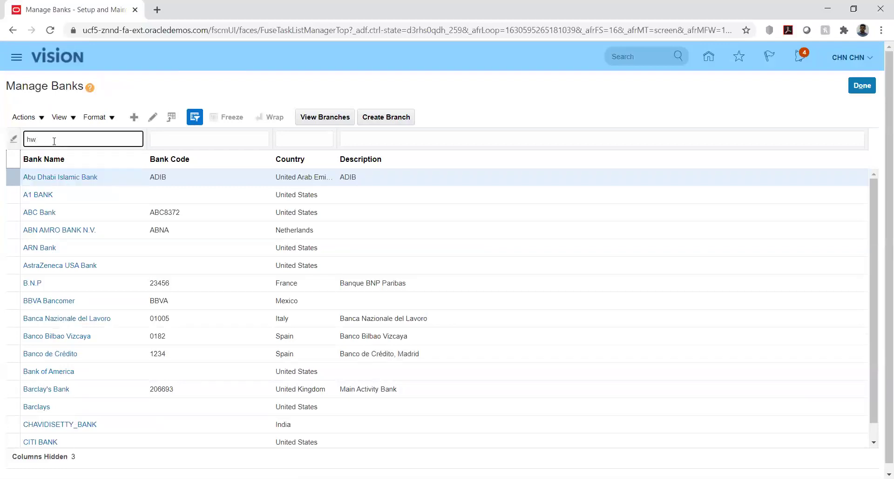
pyautogui.press('Return')
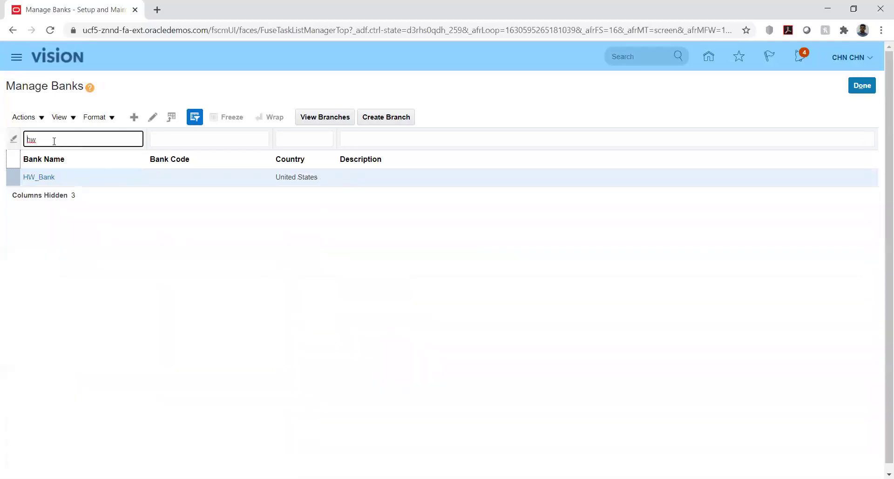
pyautogui.click(43, 178)
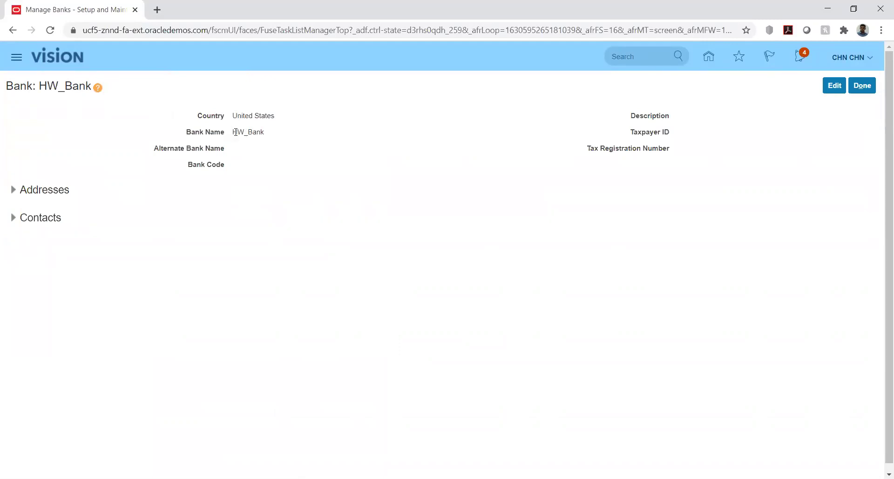
# Review the bank name and addresses of HW_Bank, and return to the bank list.
pyautogui.moveTo(233, 132); pyautogui.dragTo(272, 136)
pyautogui.click(305, 169)
pyautogui.click(13, 190)
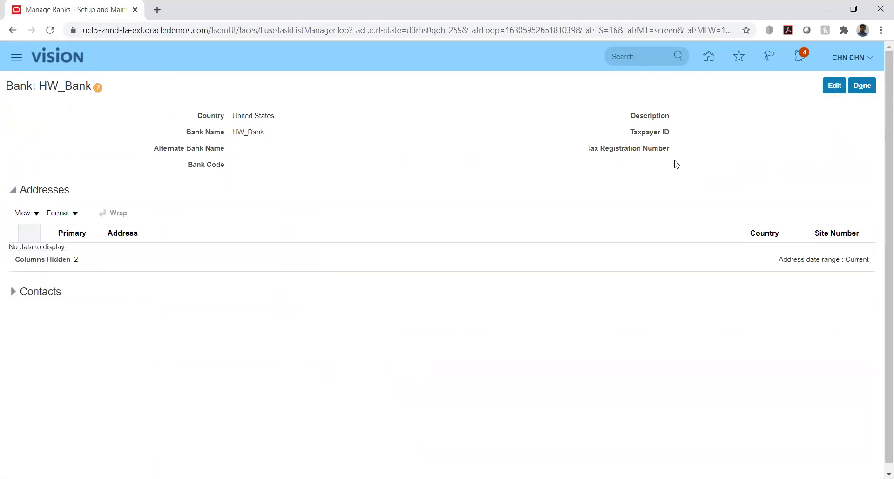
pyautogui.click(865, 86)
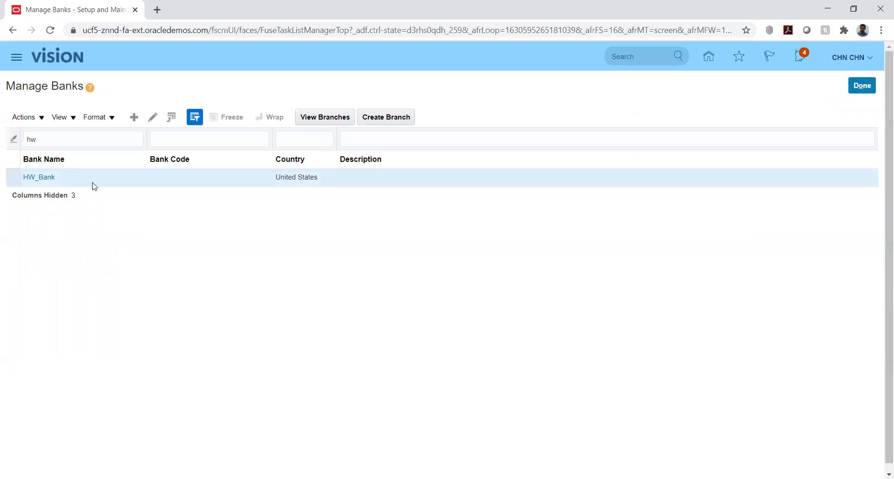
# View the branches of HW_Bank, examine the branch name and routing number of HW_Branch, and return to the branch list.
pyautogui.click(326, 120)
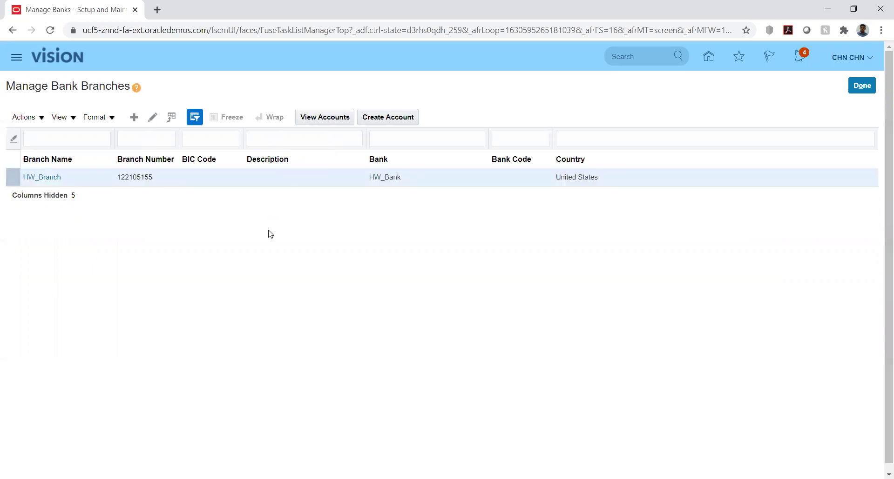
pyautogui.click(41, 178)
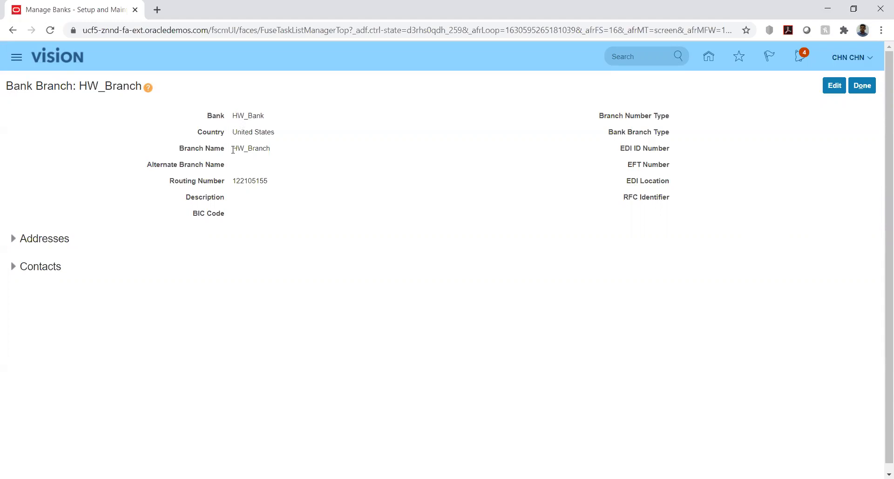
pyautogui.moveTo(232, 150); pyautogui.dragTo(275, 156)
pyautogui.click(316, 228)
pyautogui.moveTo(232, 181); pyautogui.dragTo(284, 185)
pyautogui.click(264, 201)
pyautogui.moveTo(233, 180); pyautogui.dragTo(278, 183)
pyautogui.click(486, 164)
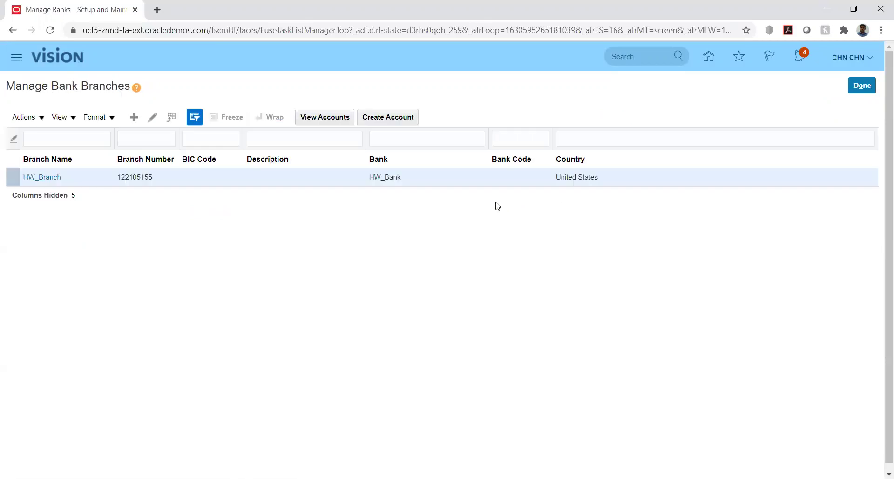
# Close the bank branches and banks pages, and open the Manage Bank Accounts task of the HW Implementation project.
pyautogui.click(857, 89)
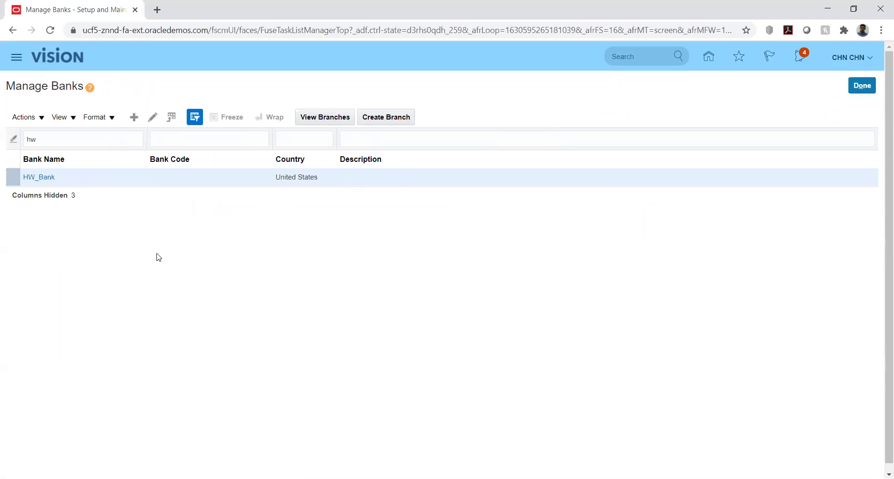
pyautogui.click(862, 85)
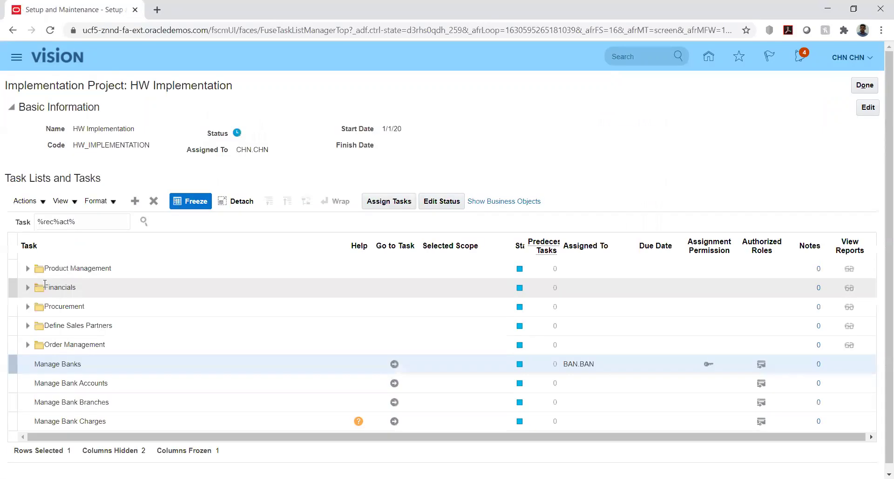
pyautogui.click(394, 383)
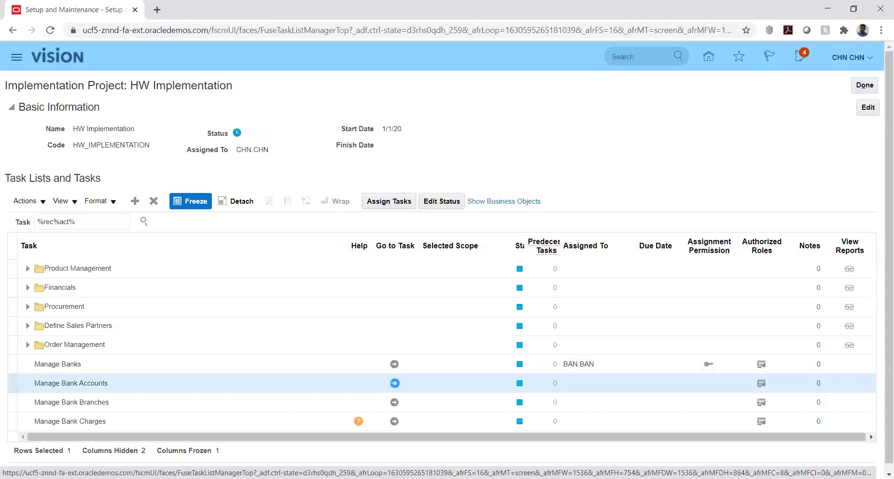
pyautogui.click(394, 384)
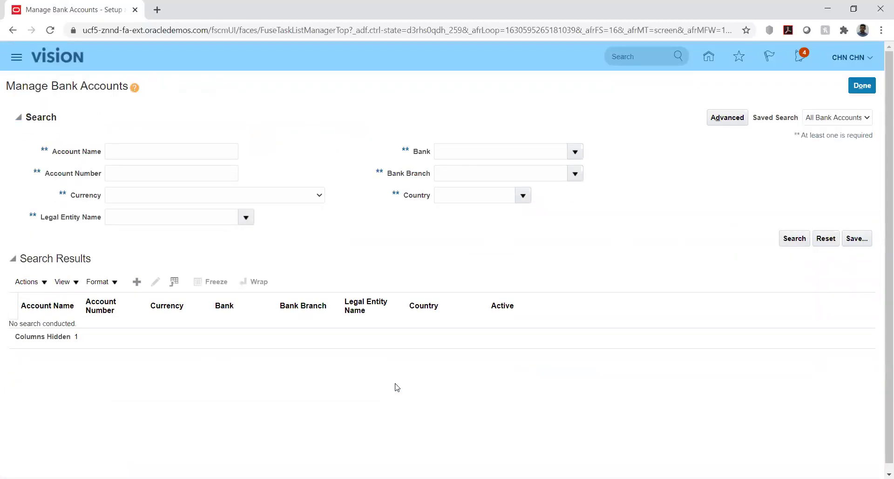
# Search the bank accounts by account name HW and open HW_Account.
pyautogui.click(137, 150)
pyautogui.write('HW')
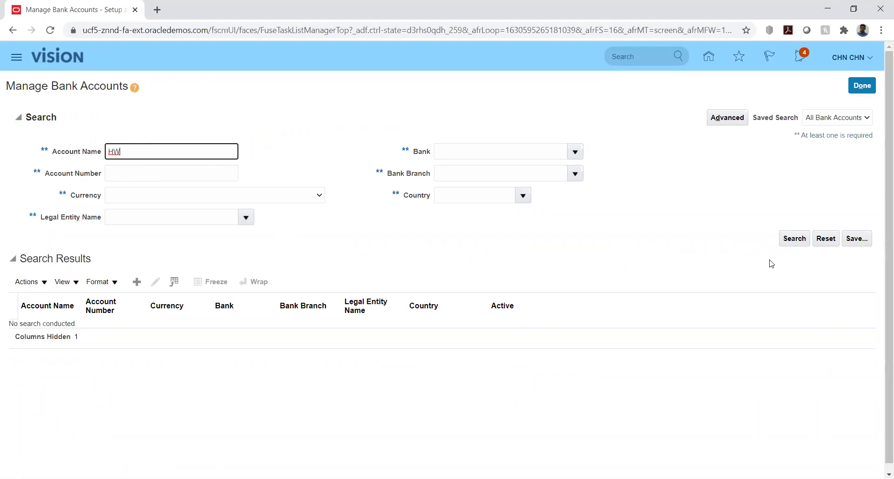
pyautogui.click(44, 330)
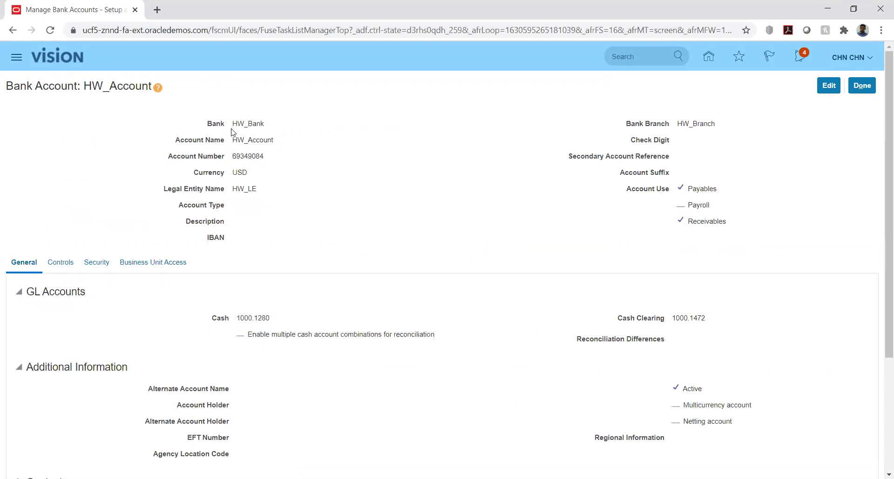
# Review the bank, account name, account number, legal entity and account use settings of HW_Account.
pyautogui.moveTo(233, 122); pyautogui.dragTo(273, 124)
pyautogui.moveTo(234, 141); pyautogui.dragTo(279, 142)
pyautogui.moveTo(234, 158); pyautogui.dragTo(285, 155)
pyautogui.moveTo(237, 189); pyautogui.dragTo(269, 190)
pyautogui.scroll(-1, 517, 208)
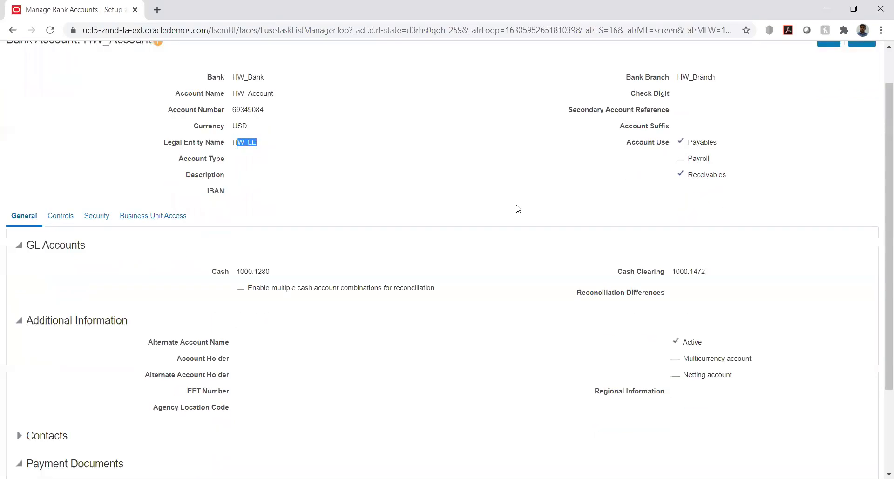
pyautogui.moveTo(689, 130); pyautogui.dragTo(726, 134)
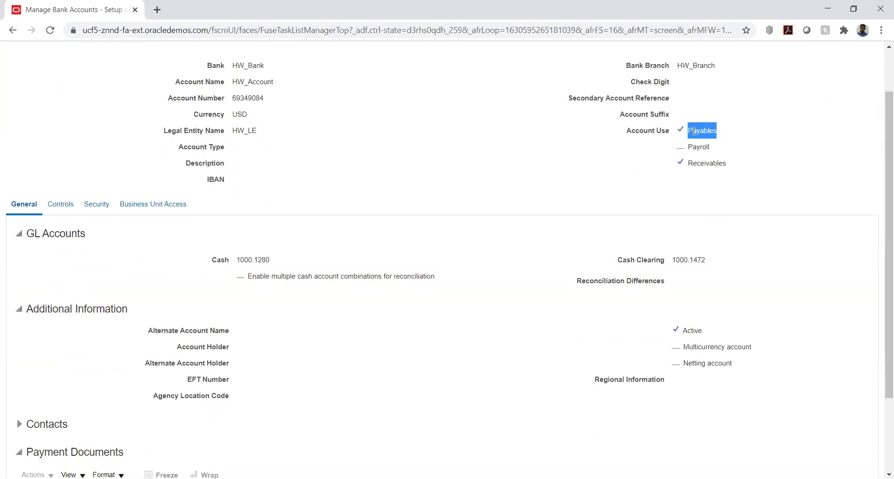
pyautogui.moveTo(689, 164); pyautogui.dragTo(748, 169)
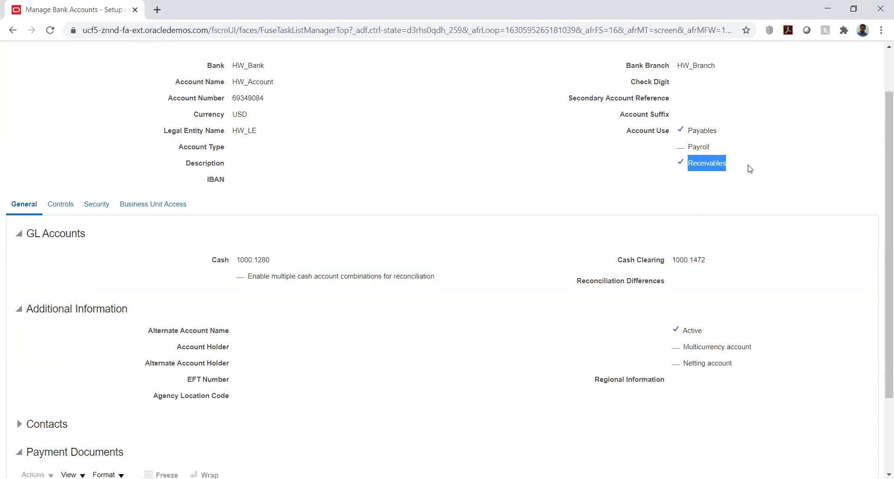
pyautogui.click(605, 193)
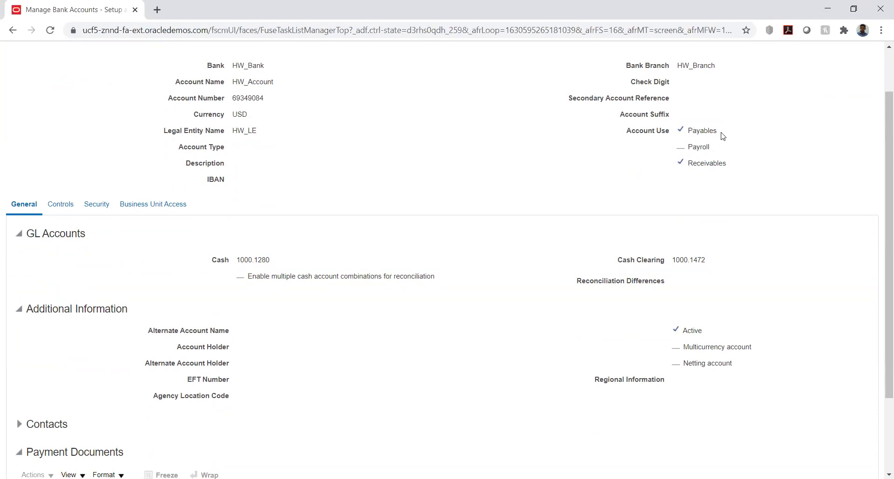
# Examine the GL accounts of HW_Account, including the segment descriptions of its Cash account.
pyautogui.scroll(-1, 283, 186)
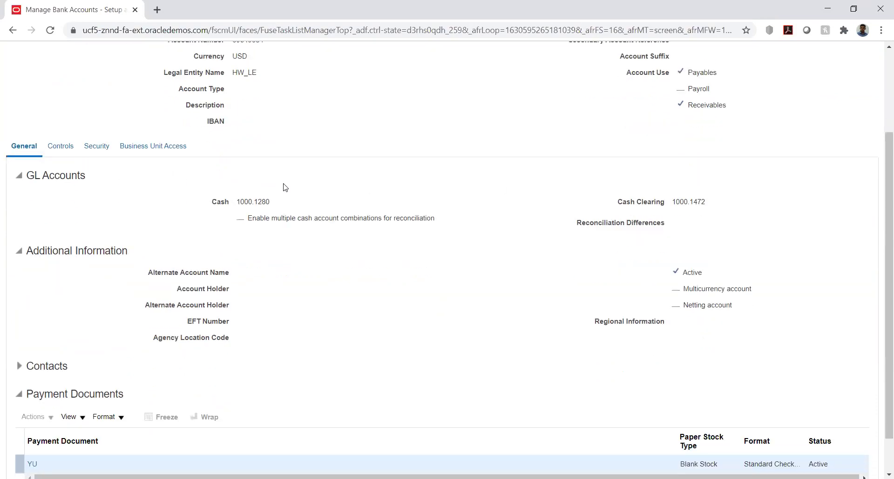
pyautogui.scroll(-1, 237, 218)
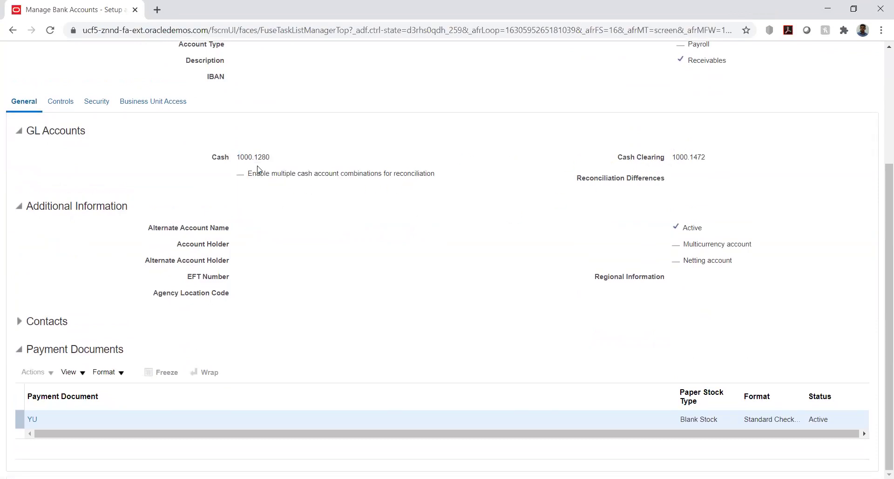
pyautogui.moveTo(241, 157)
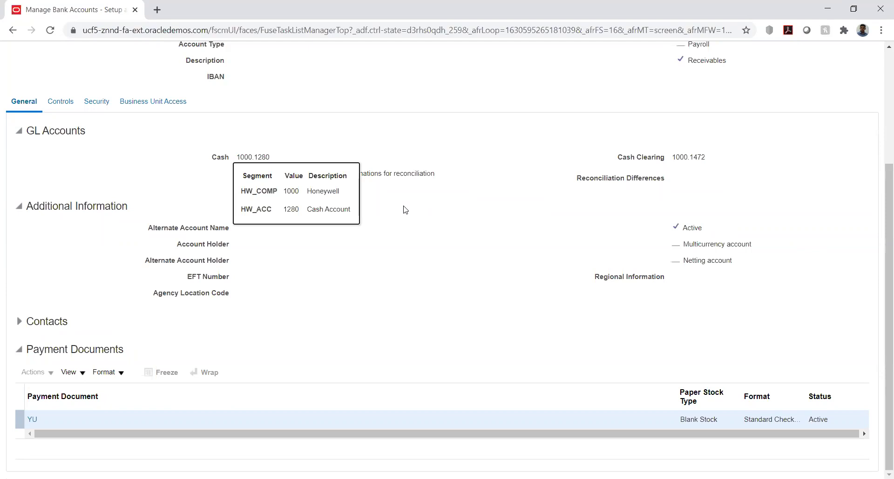
pyautogui.click(485, 161)
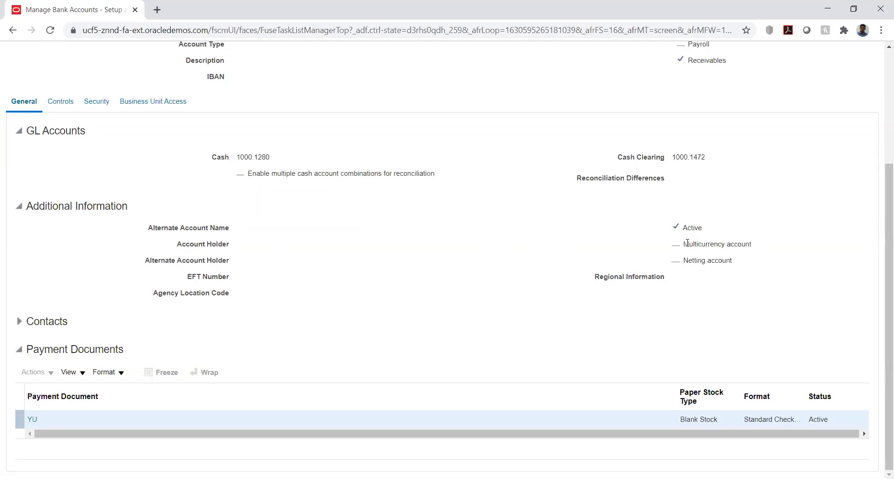
# Review the Multicurrency account and Netting account options of HW_Account, and view the details of payment document YU.
pyautogui.moveTo(684, 244); pyautogui.dragTo(761, 249)
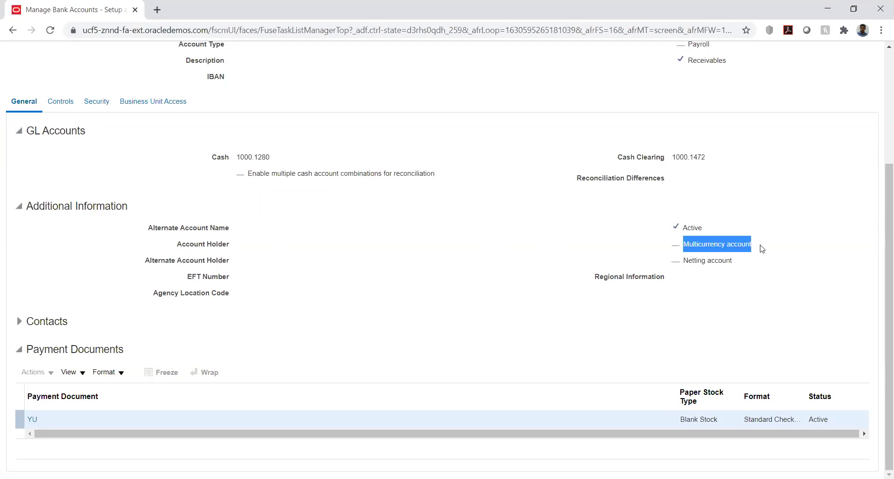
pyautogui.click(555, 248)
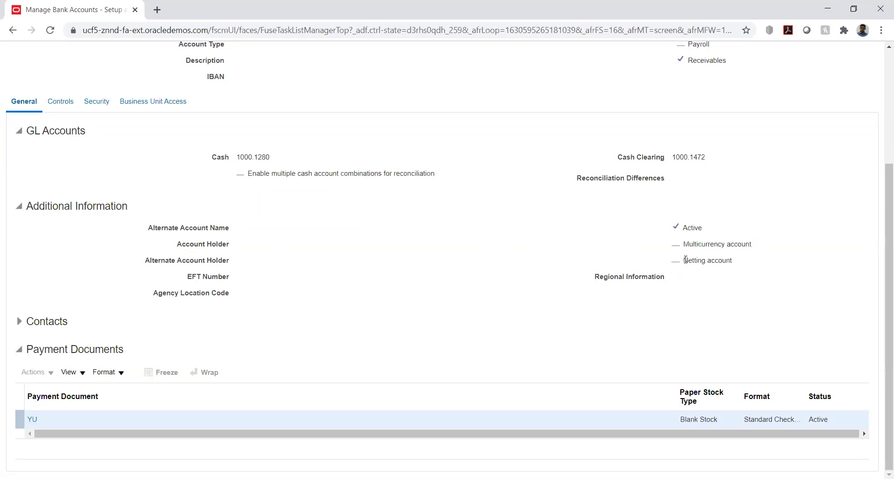
pyautogui.moveTo(684, 260); pyautogui.dragTo(738, 266)
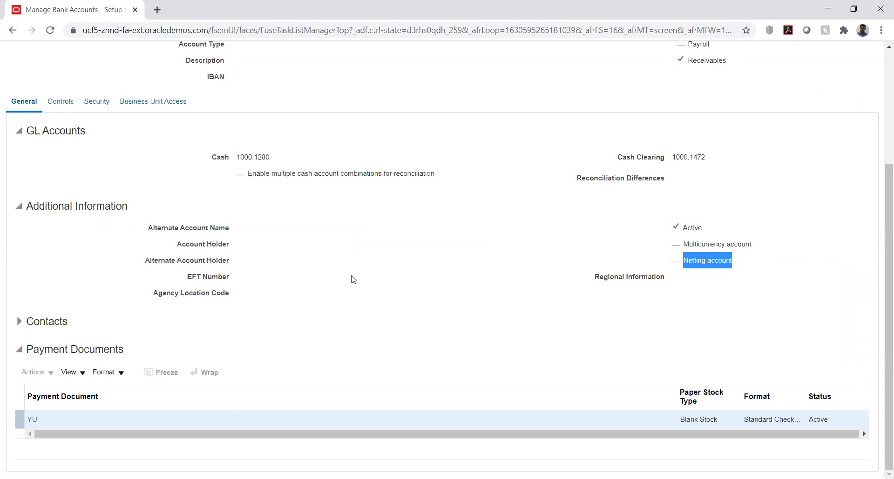
pyautogui.click(309, 261)
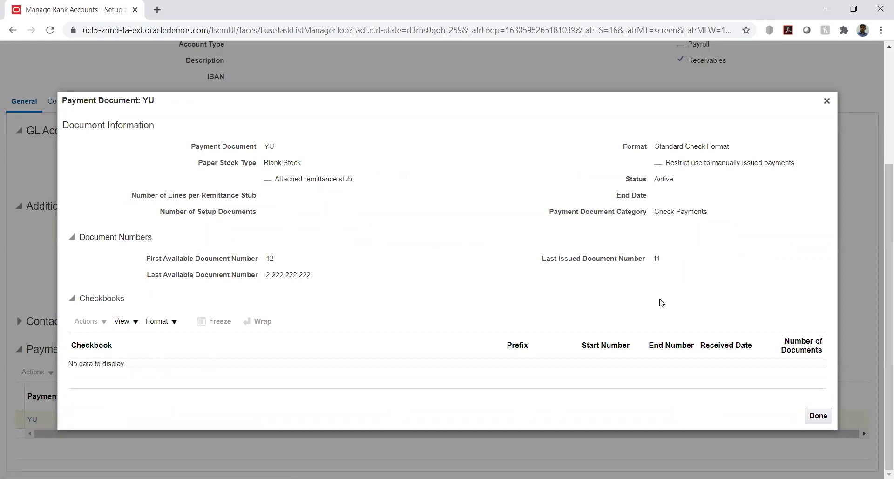
pyautogui.click(818, 416)
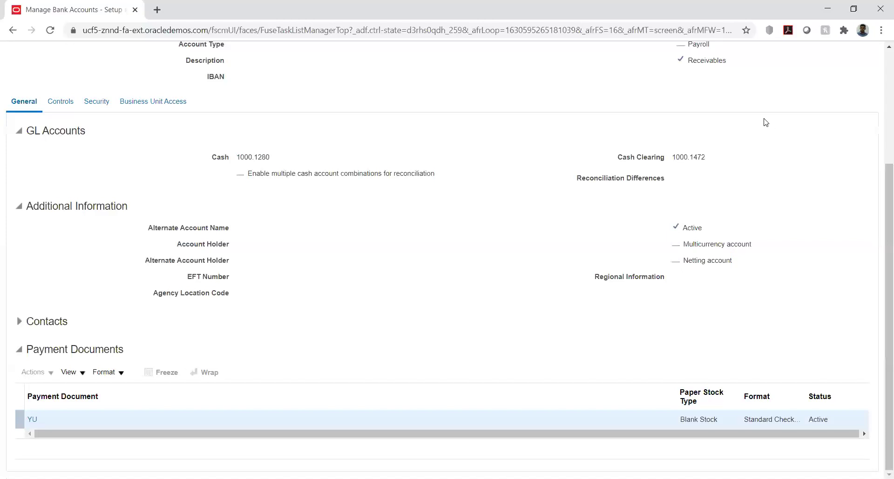
# Put HW_Account into edit mode, open its payment document YU for editing and accept it without changes.
pyautogui.scroll(4, 762, 121)
pyautogui.click(826, 88)
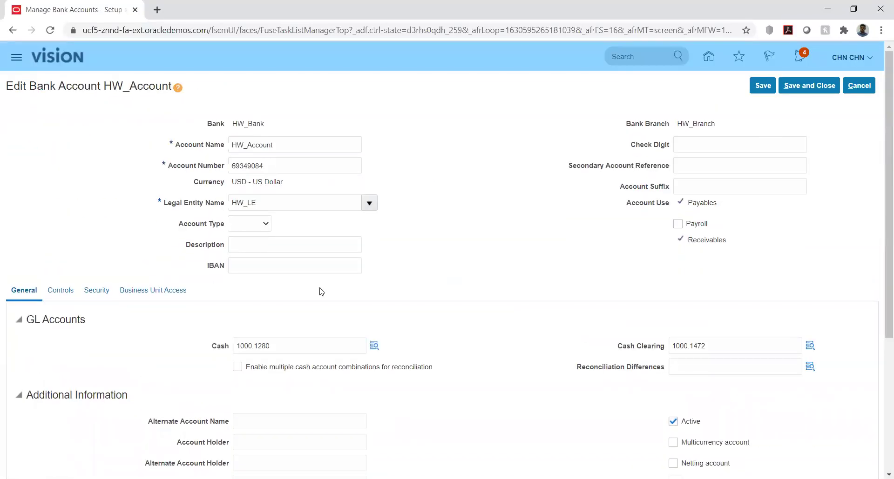
pyautogui.scroll(-4, 320, 291)
pyautogui.click(40, 430)
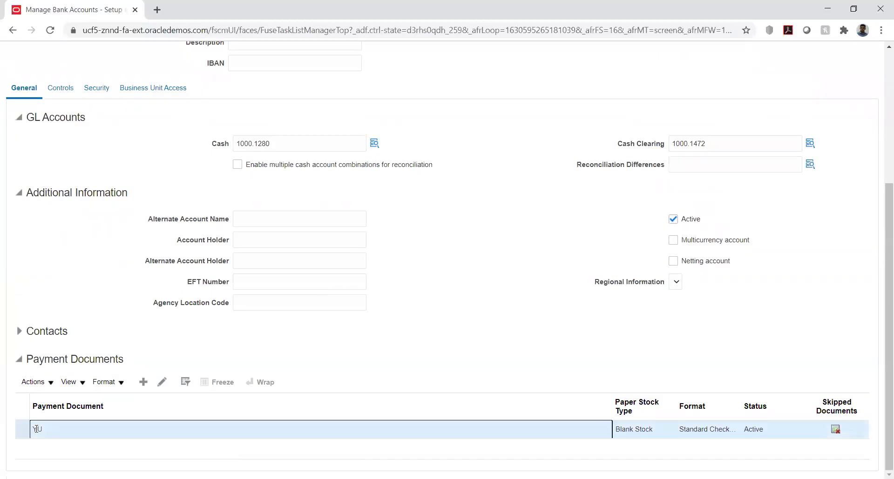
pyautogui.click(162, 382)
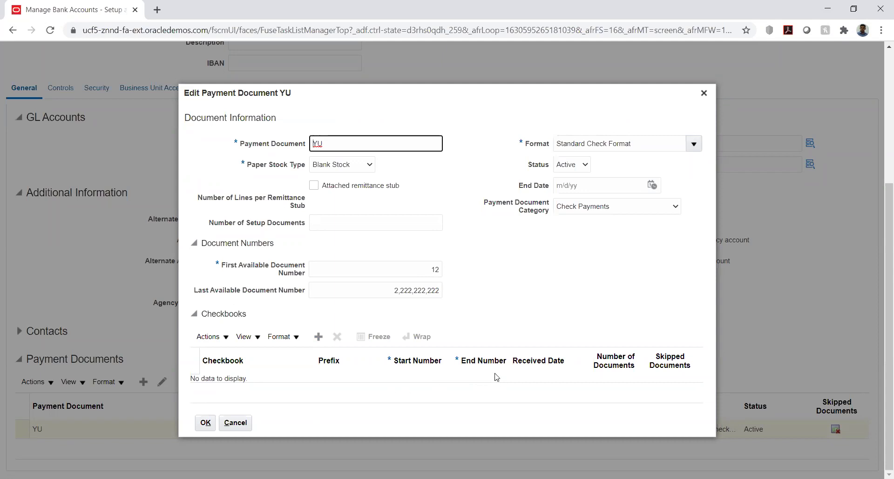
pyautogui.click(205, 423)
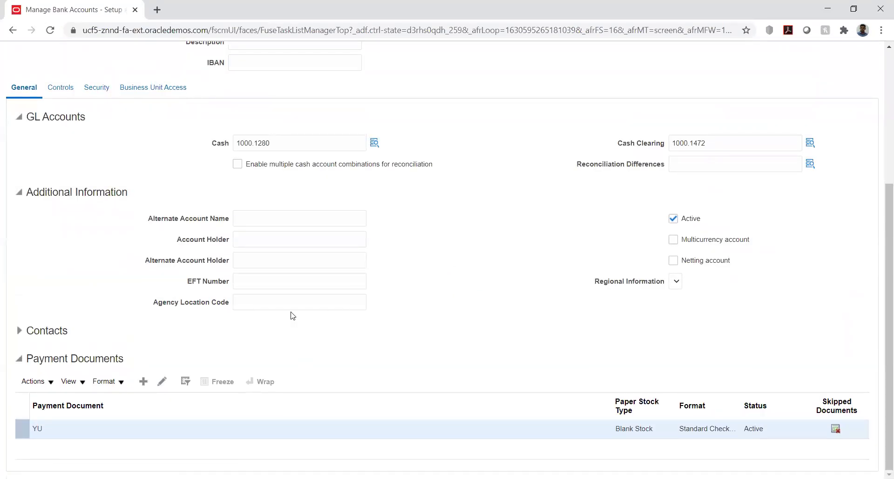
# Review the cash management and payables controls of HW_Account.
pyautogui.scroll(3, 289, 313)
pyautogui.click(56, 206)
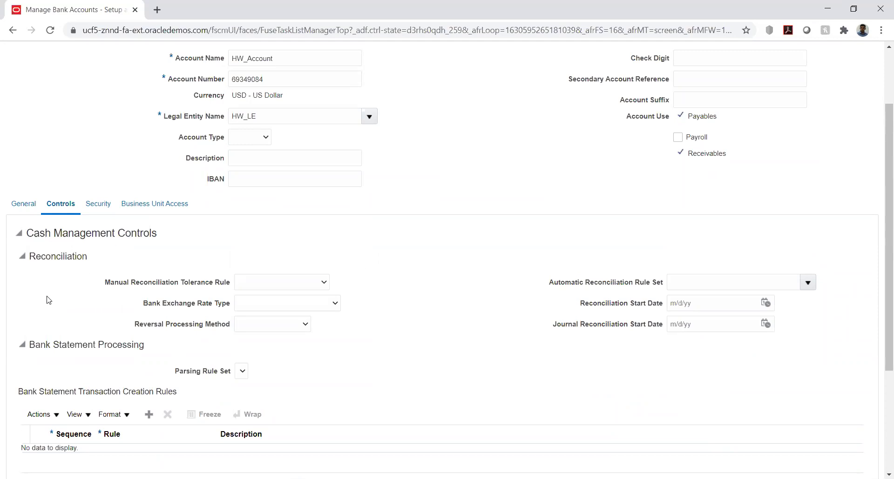
pyautogui.scroll(-4, 19, 292)
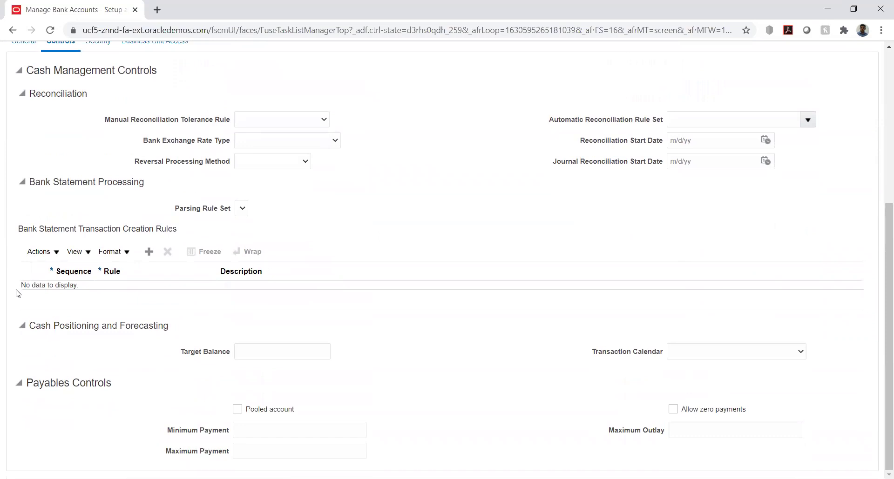
pyautogui.scroll(1, 18, 293)
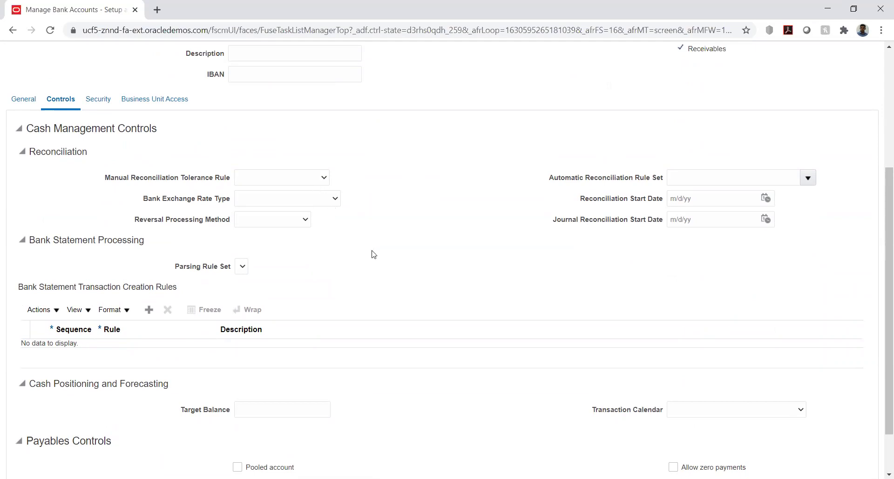
# Review the security settings and business unit access of HW_Account.
pyautogui.scroll(4, 372, 254)
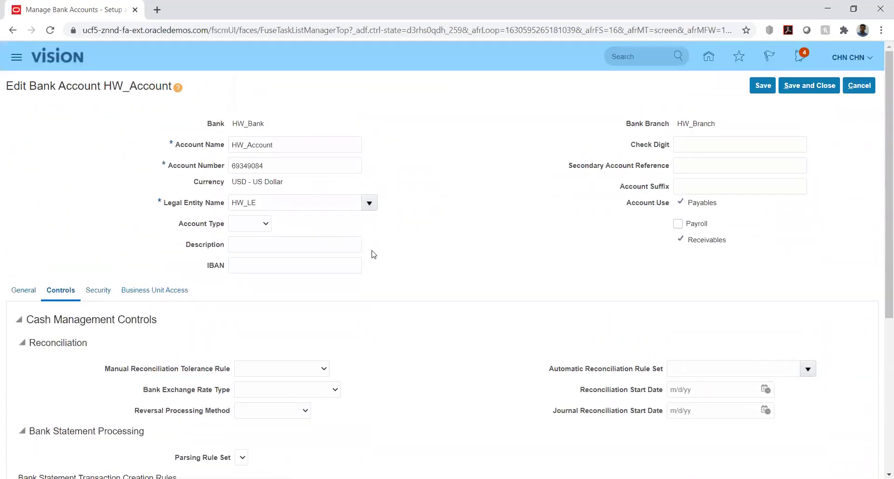
pyautogui.click(95, 292)
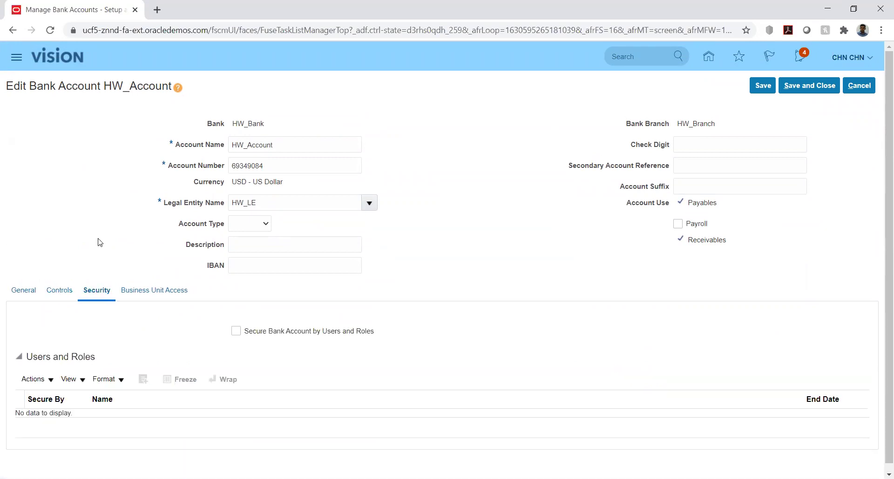
pyautogui.scroll(-1, 1, 246)
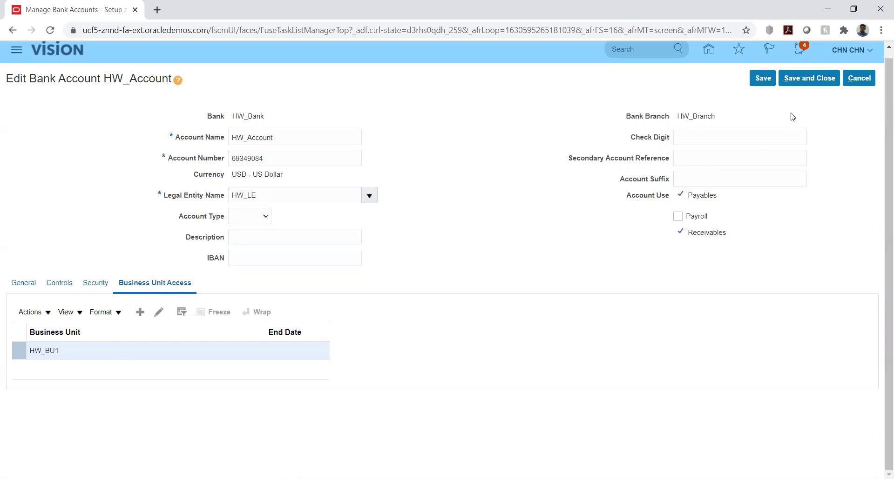
# Save and close HW_Account, then return to the HW Implementation project's task list.
pyautogui.click(764, 78)
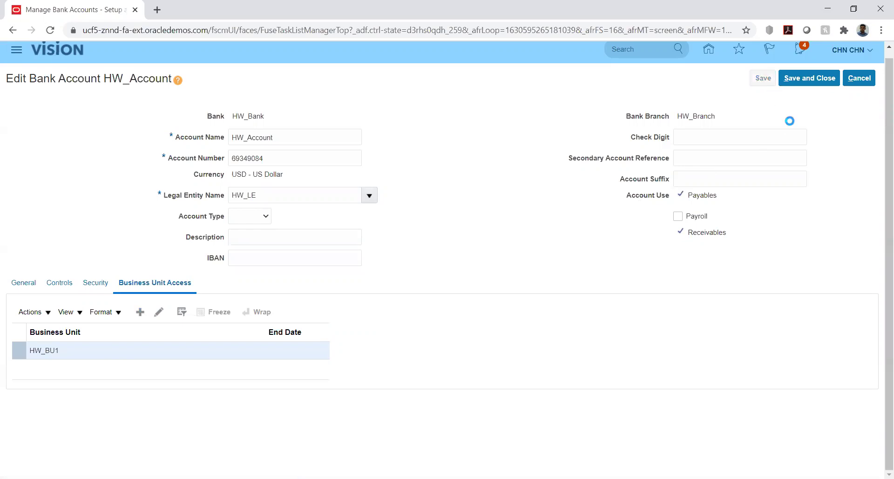
pyautogui.click(473, 171)
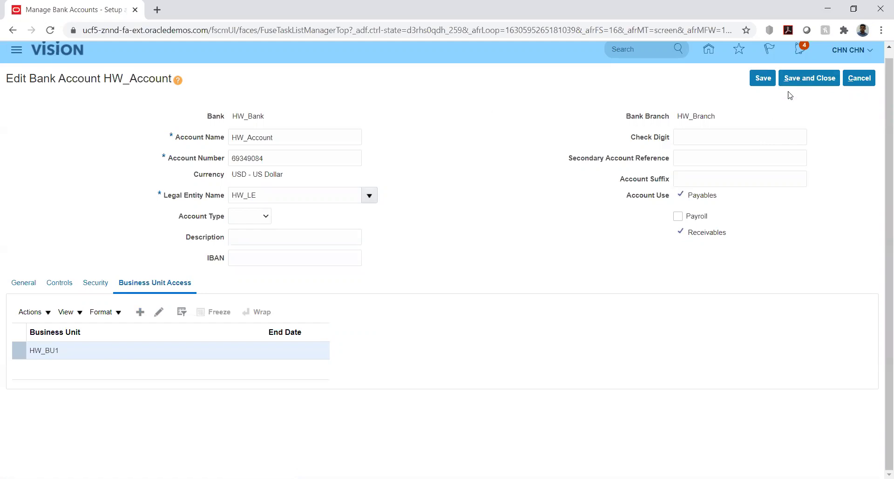
pyautogui.click(799, 78)
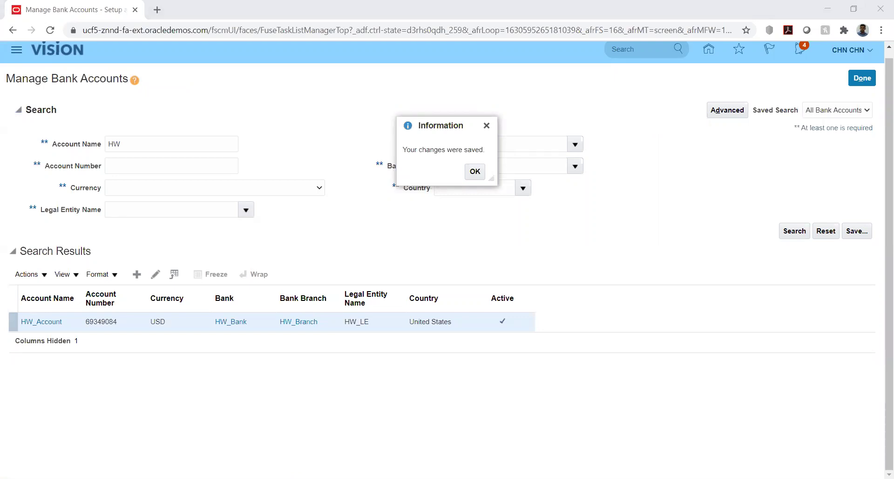
pyautogui.click(469, 173)
pyautogui.click(862, 79)
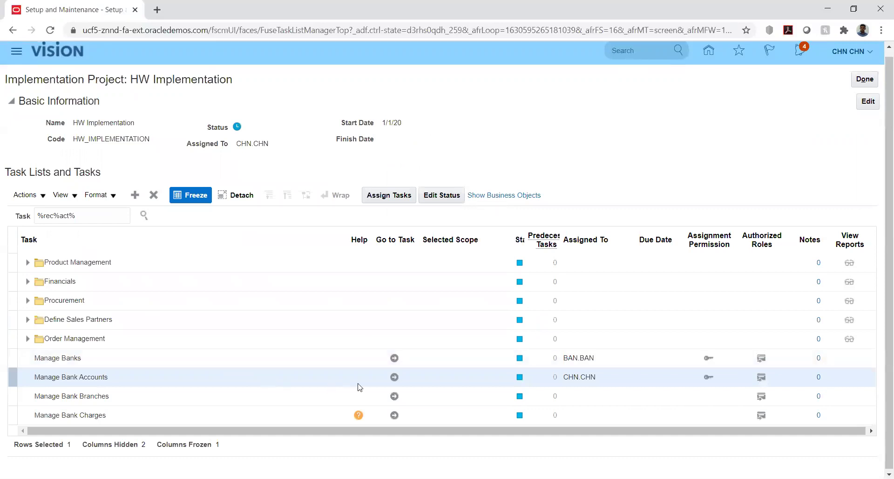
# Reopen the Manage Bank Accounts task, search for account name hw, and view the business unit access of HW_Account.
pyautogui.click(394, 378)
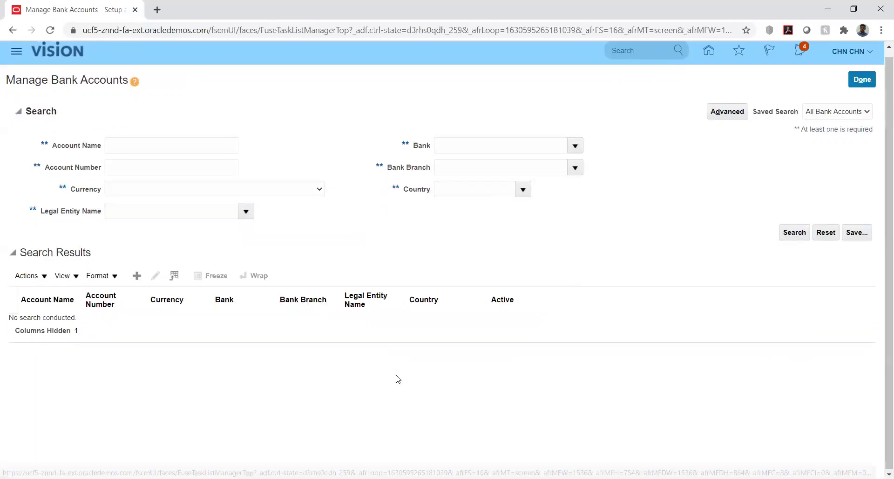
pyautogui.click(153, 147)
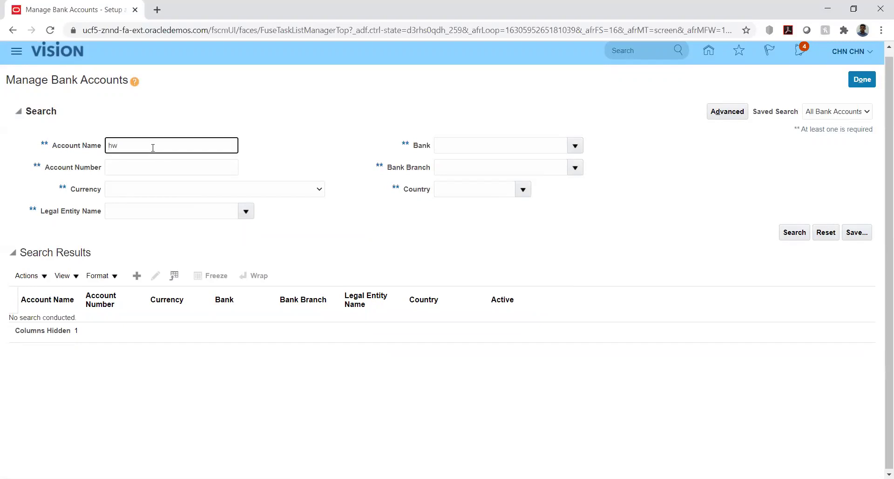
pyautogui.press('Return')
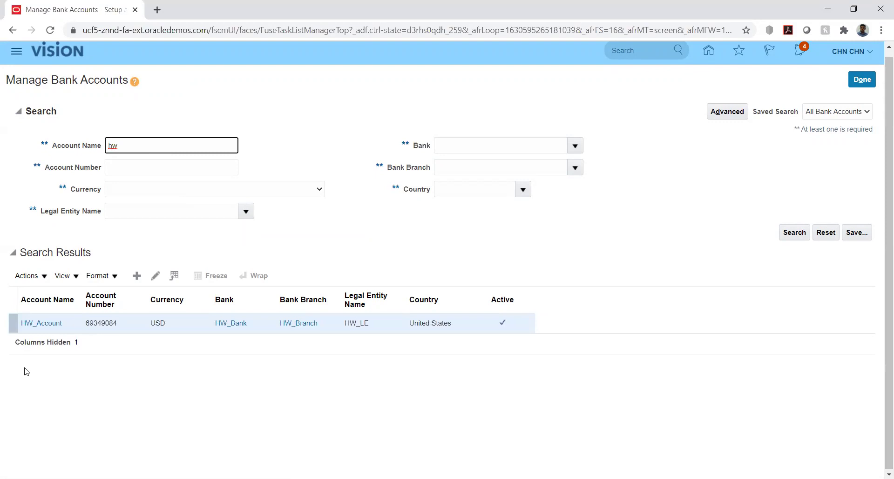
pyautogui.click(23, 324)
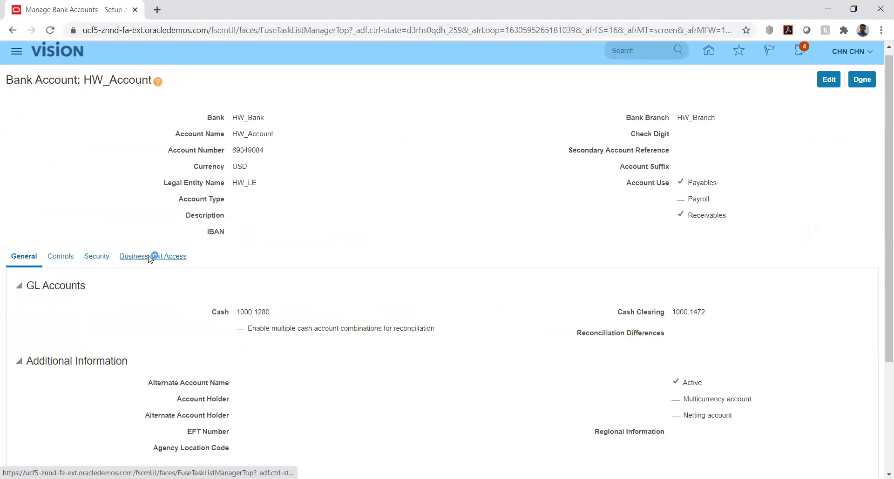
pyautogui.click(130, 257)
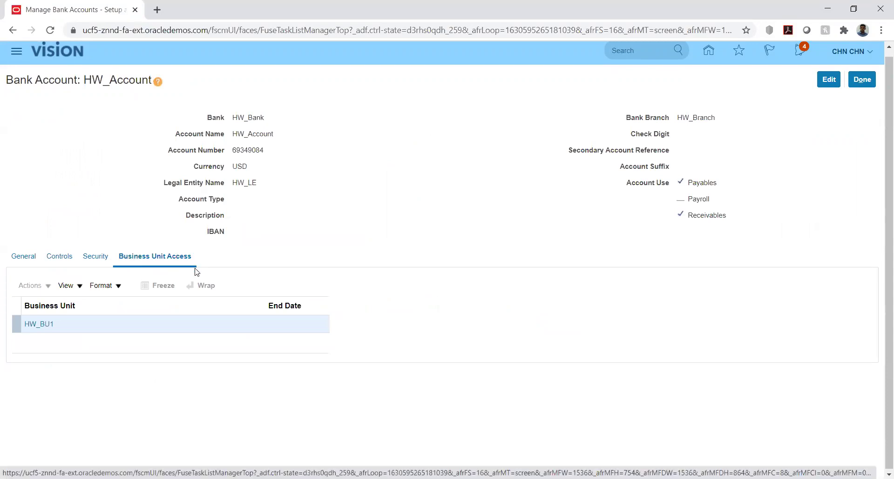
# Edit HW_Account to view a blank business unit access form, discard the form, save the account and return to the project.
pyautogui.click(828, 79)
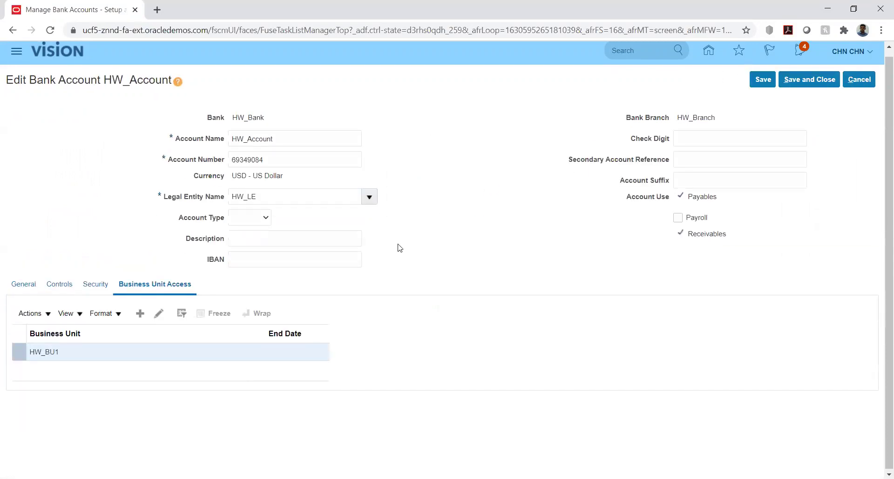
pyautogui.click(139, 315)
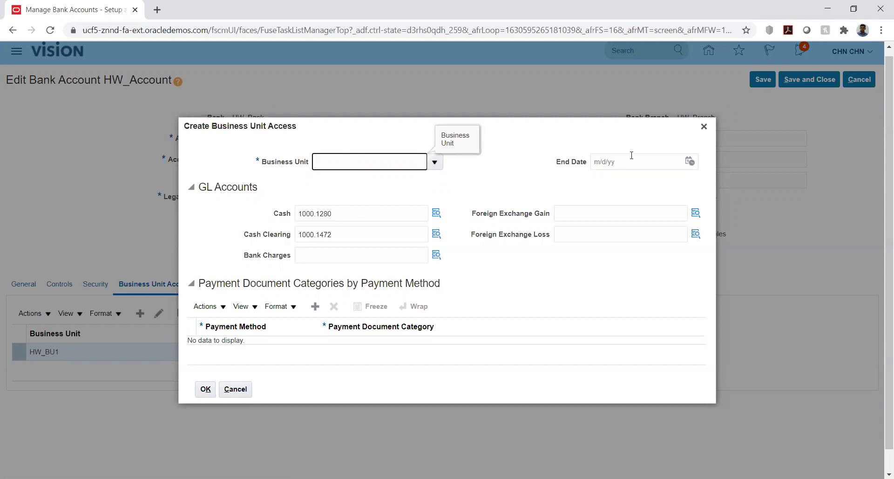
pyautogui.click(703, 126)
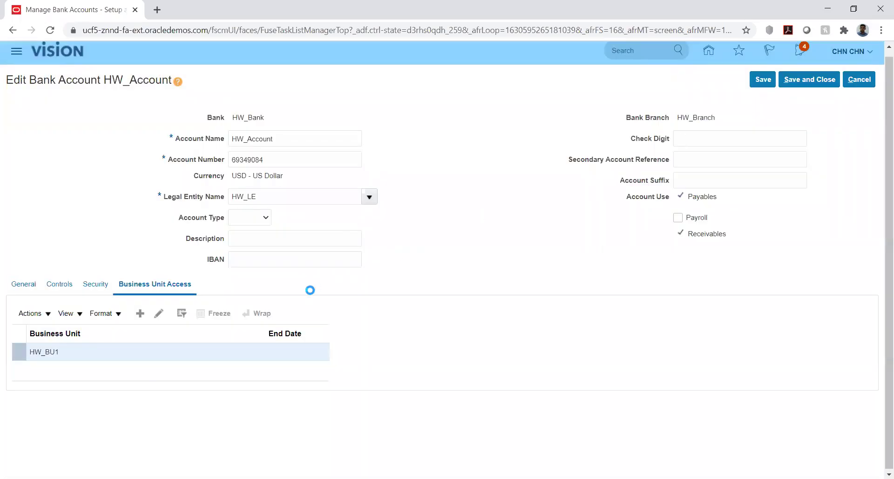
pyautogui.click(795, 85)
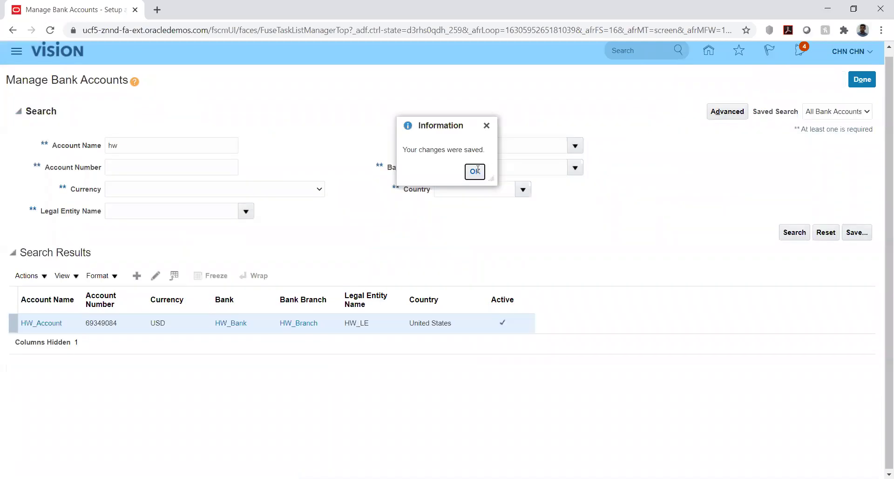
pyautogui.click(474, 172)
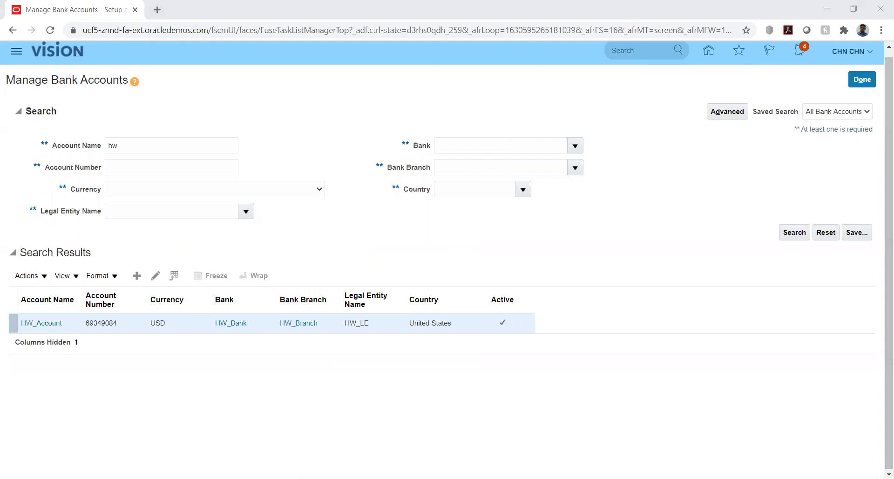
pyautogui.click(834, 133)
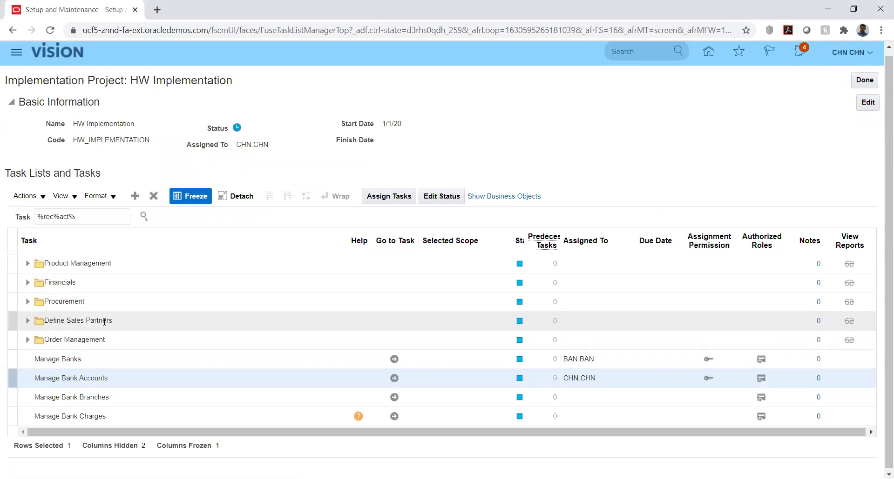
# Open the Manage Receipt Classes and Methods task from Customer Payments under the Financials receivables configuration.
pyautogui.click(28, 288)
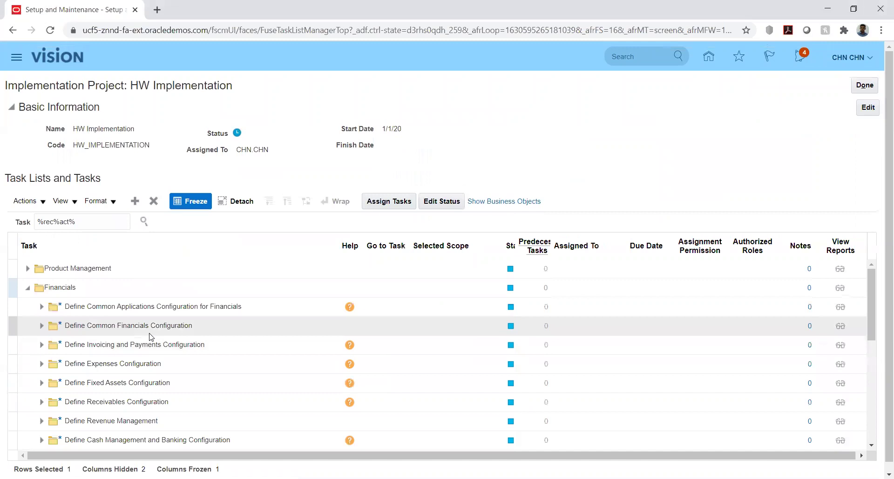
pyautogui.click(41, 403)
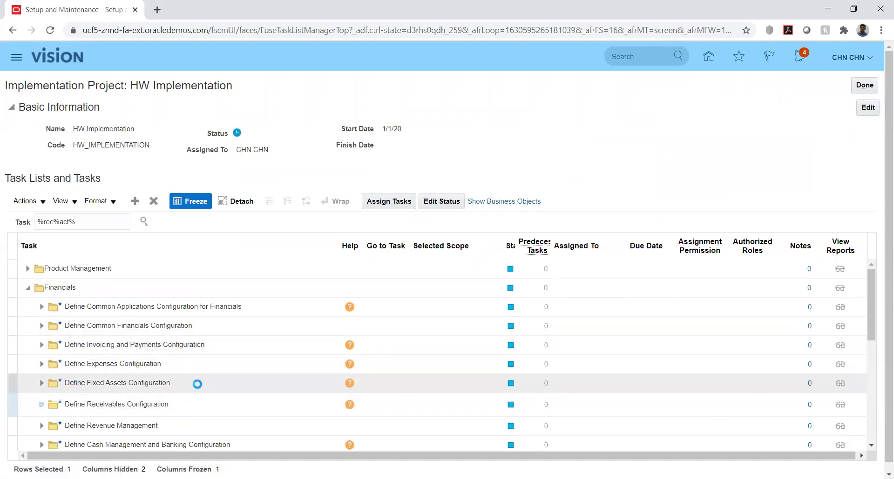
pyautogui.scroll(-3, 176, 347)
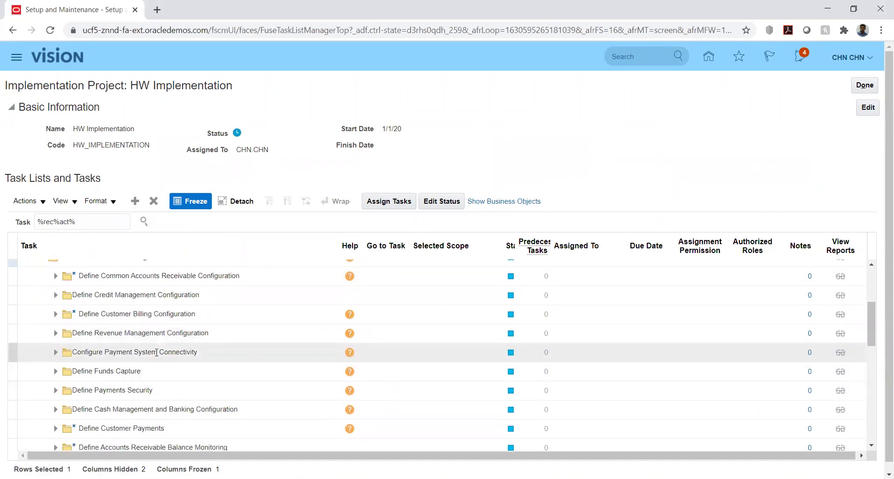
pyautogui.scroll(-2, 91, 351)
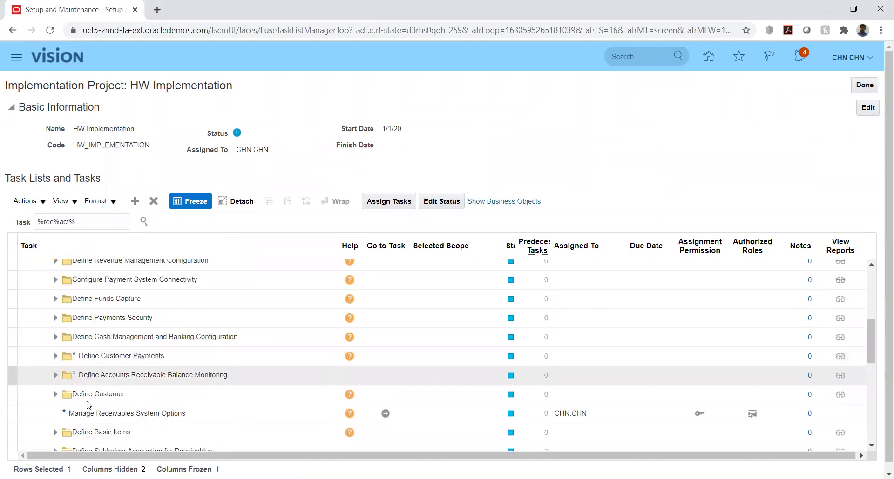
pyautogui.click(55, 356)
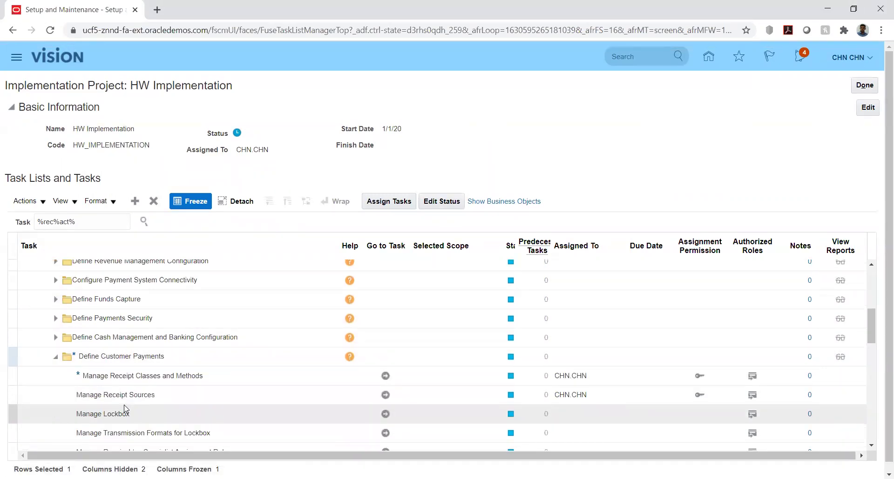
pyautogui.click(385, 375)
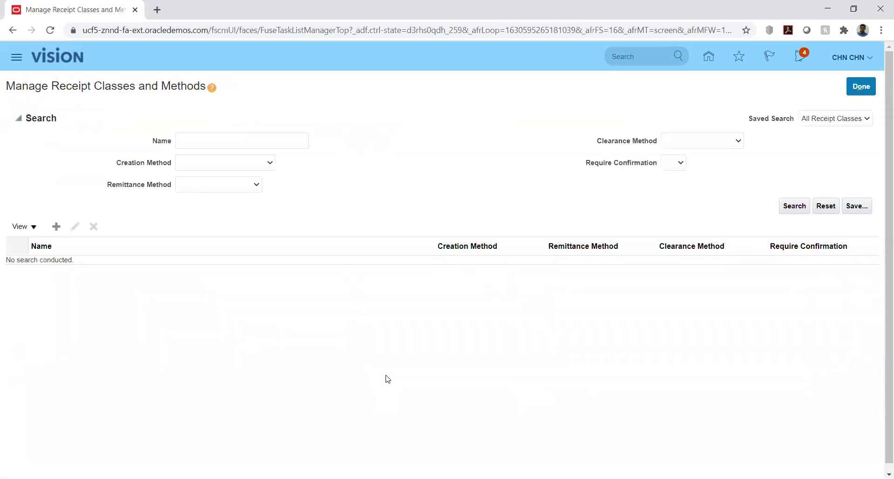
# Search the receipt classes for hw and open HW_REC_CLS to review its receipt method and remittance bank account.
pyautogui.click(220, 141)
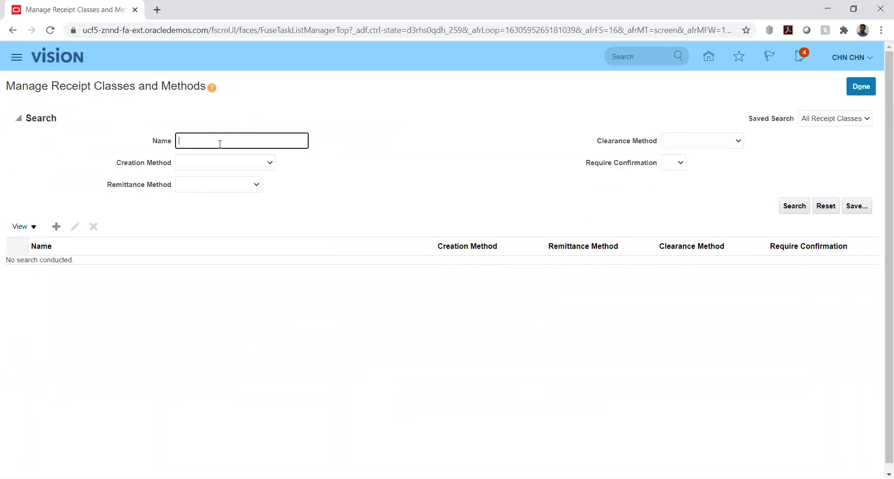
pyautogui.write('hw')
pyautogui.press('Return')
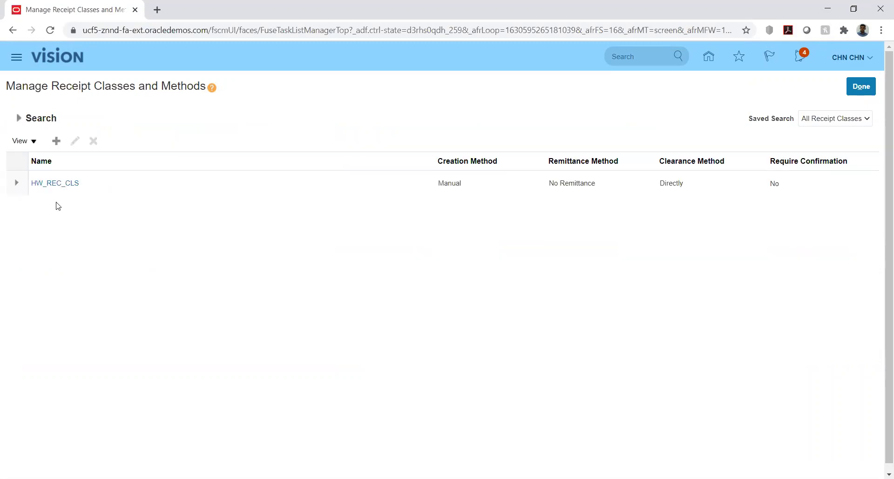
pyautogui.click(54, 183)
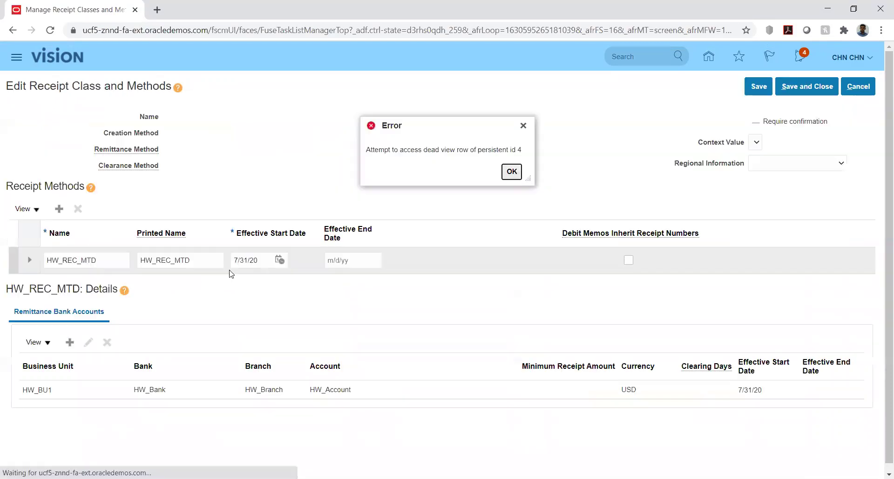
pyautogui.click(512, 173)
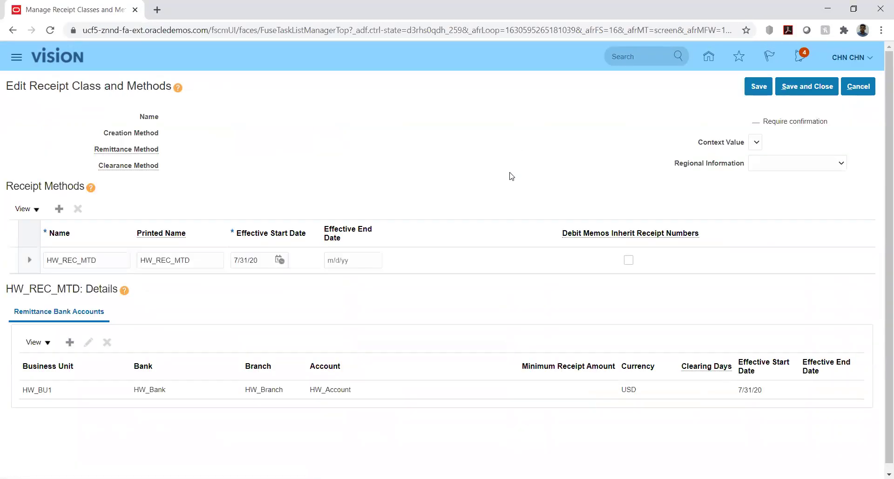
pyautogui.click(857, 86)
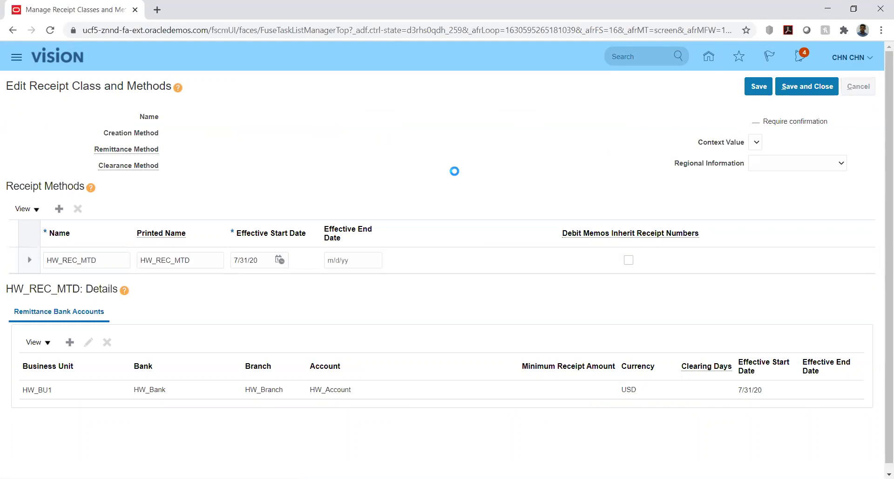
pyautogui.click(49, 270)
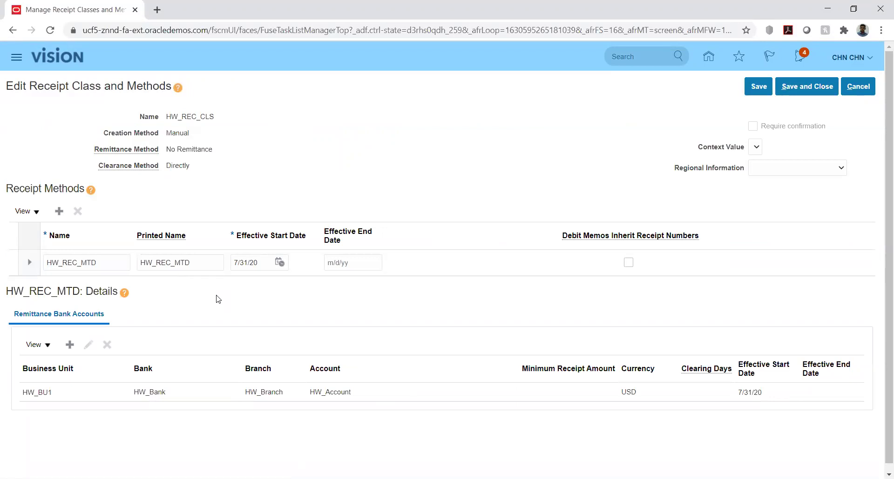
# Leave HW_REC_CLS without saving, start a new receipt class and name it HW_REC1.
pyautogui.click(858, 88)
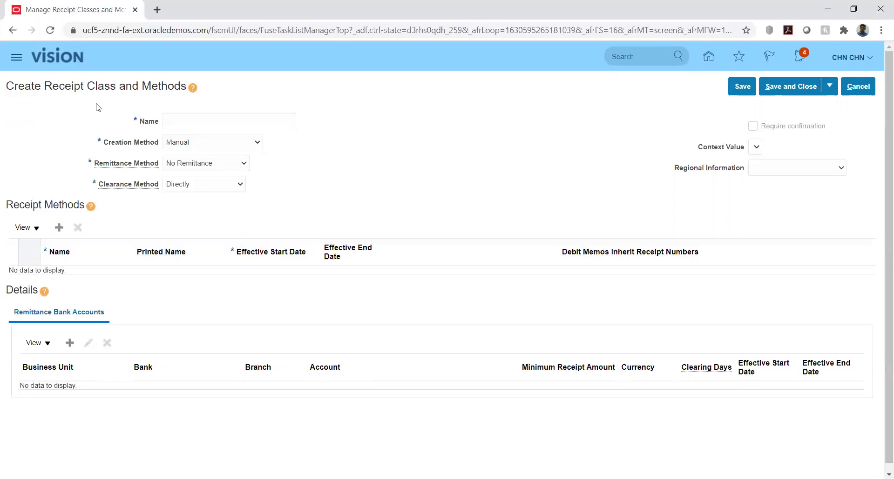
pyautogui.click(183, 120)
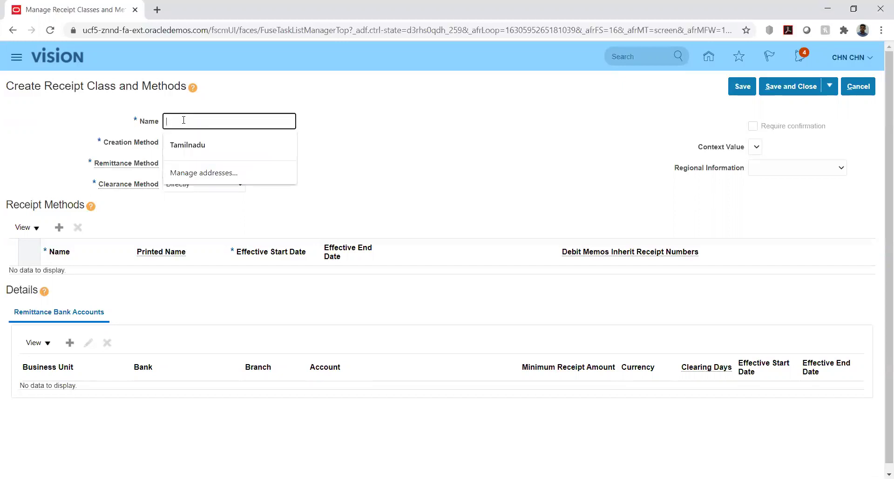
pyautogui.click(422, 116)
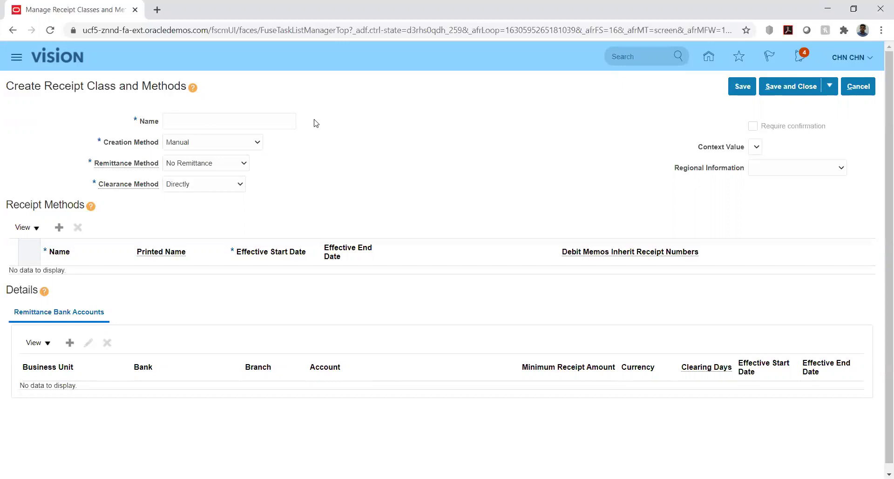
pyautogui.click(240, 123)
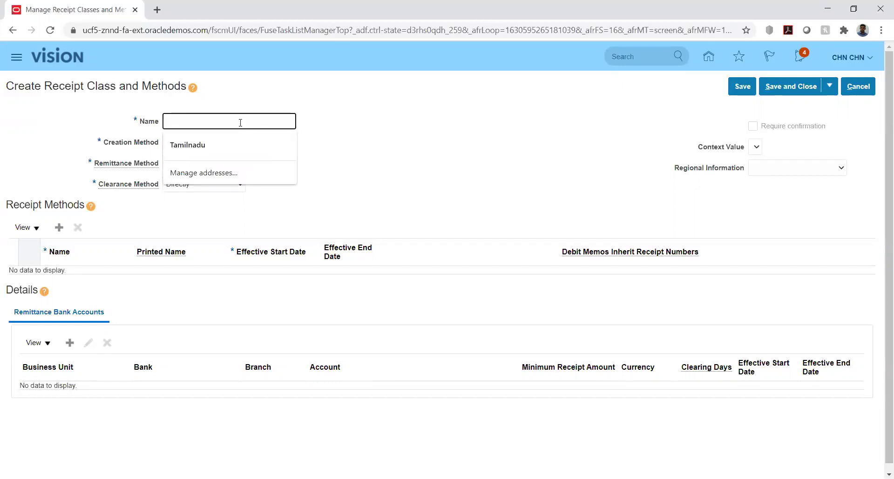
pyautogui.write('HW_REC1')
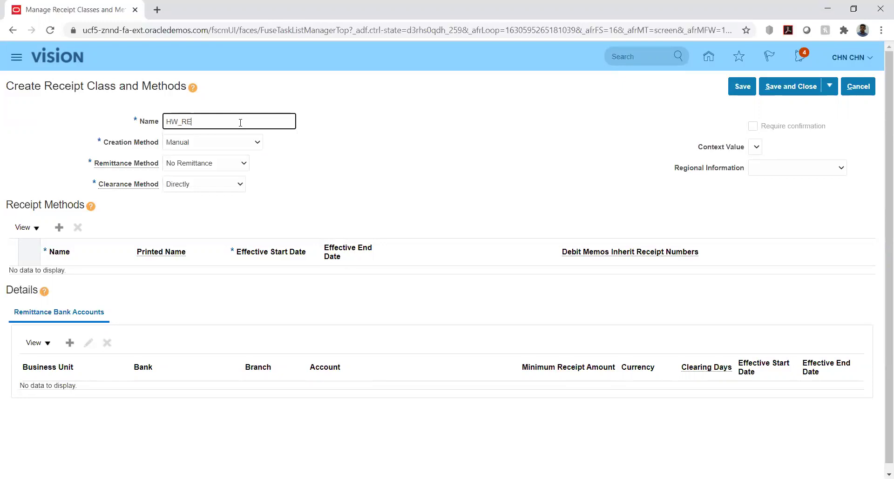
# Set the receipt class's creation method to Manual, remittance method to No Remittance and clearance method to Directly.
pyautogui.click(236, 149)
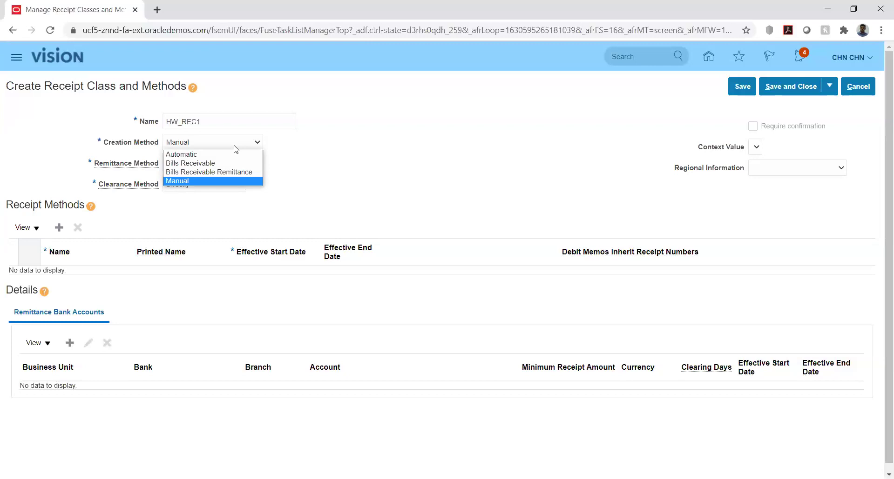
pyautogui.click(185, 182)
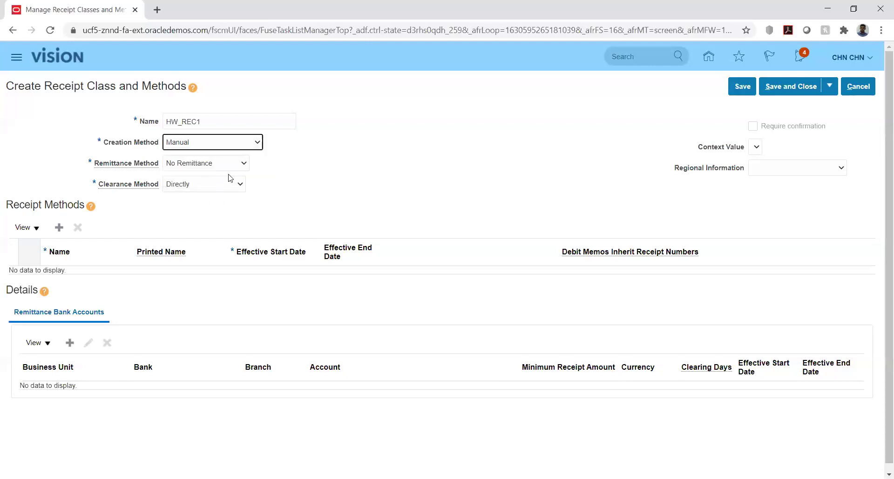
pyautogui.click(237, 163)
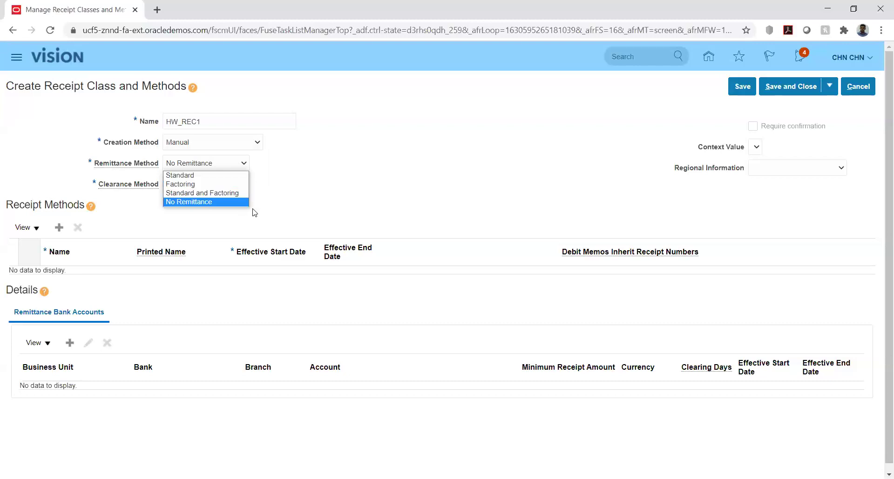
pyautogui.click(207, 203)
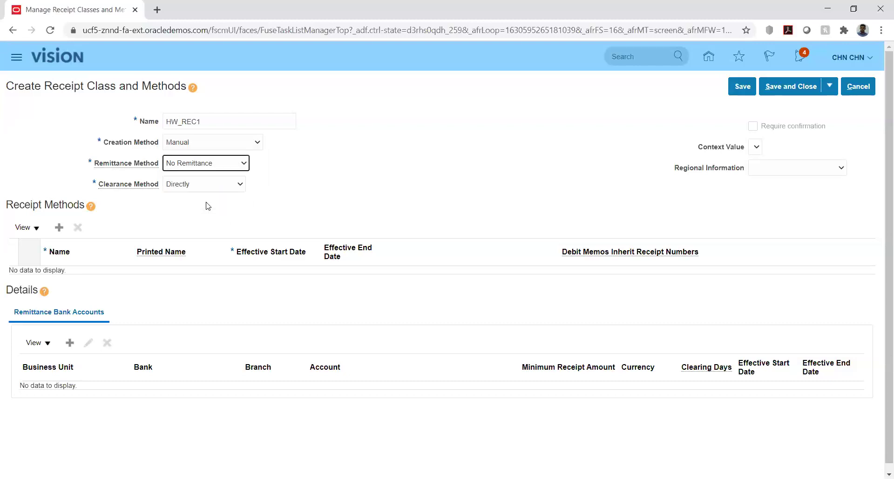
pyautogui.click(233, 188)
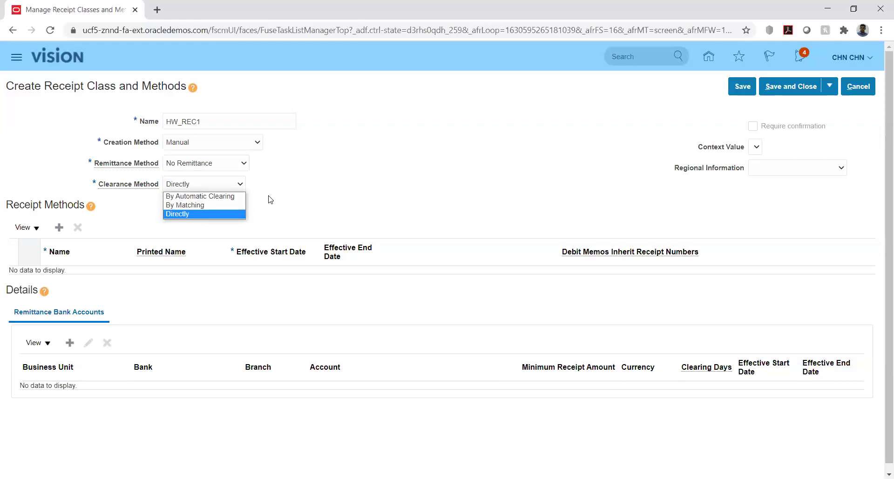
pyautogui.click(215, 215)
pyautogui.click(302, 196)
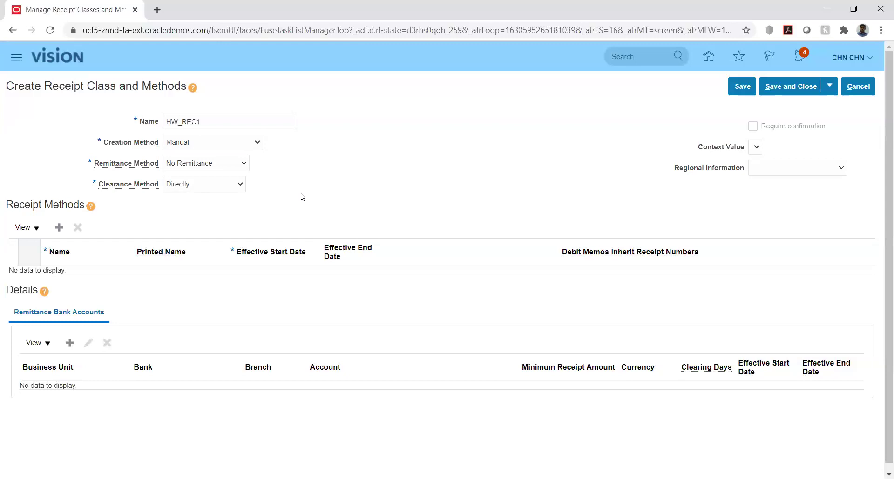
pyautogui.click(237, 166)
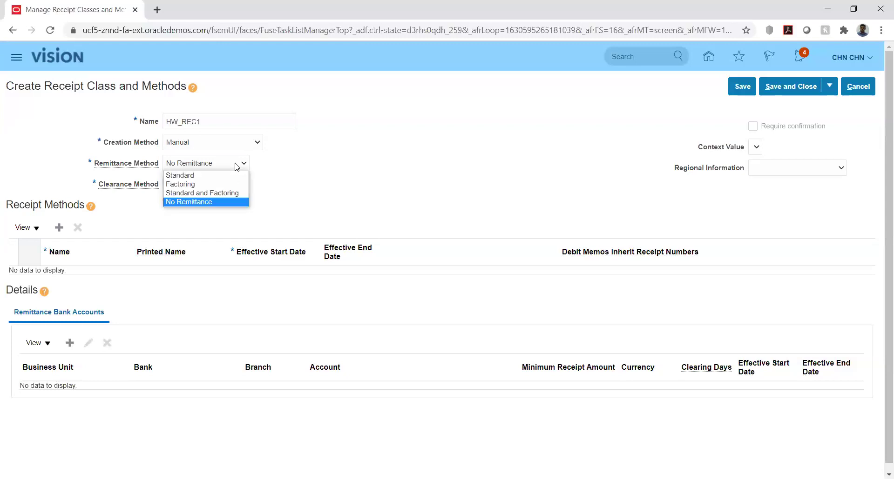
pyautogui.click(306, 176)
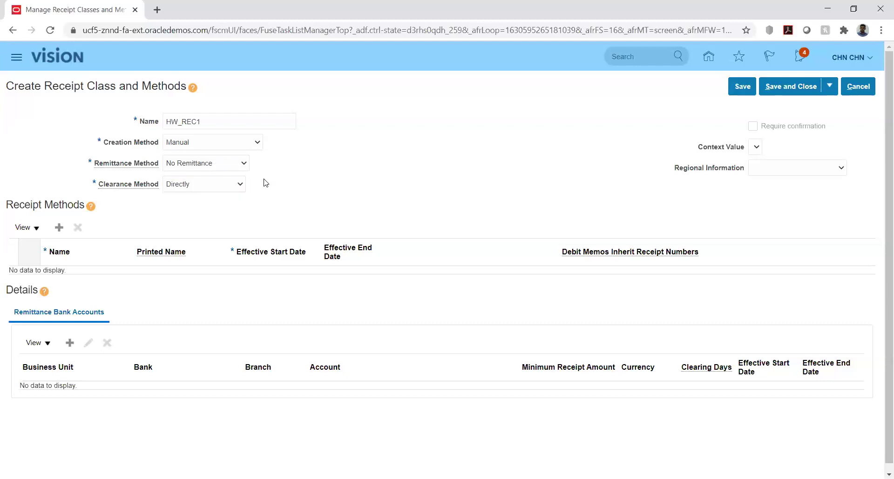
pyautogui.click(229, 185)
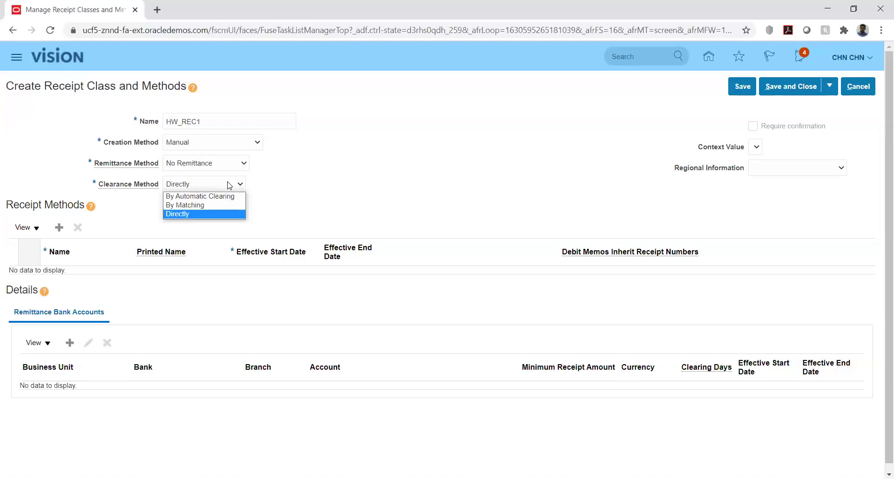
pyautogui.click(306, 186)
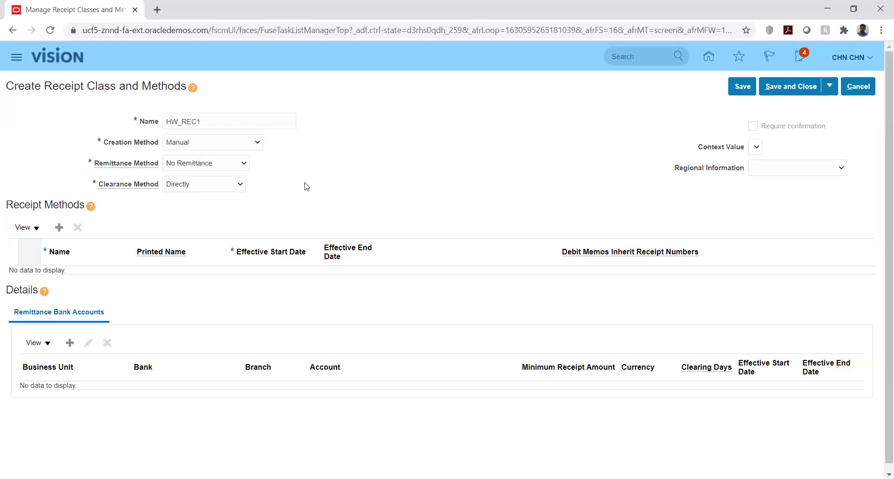
# Set the receipt class's remittance method to Standard and its clearance method to By Matching.
pyautogui.click(216, 166)
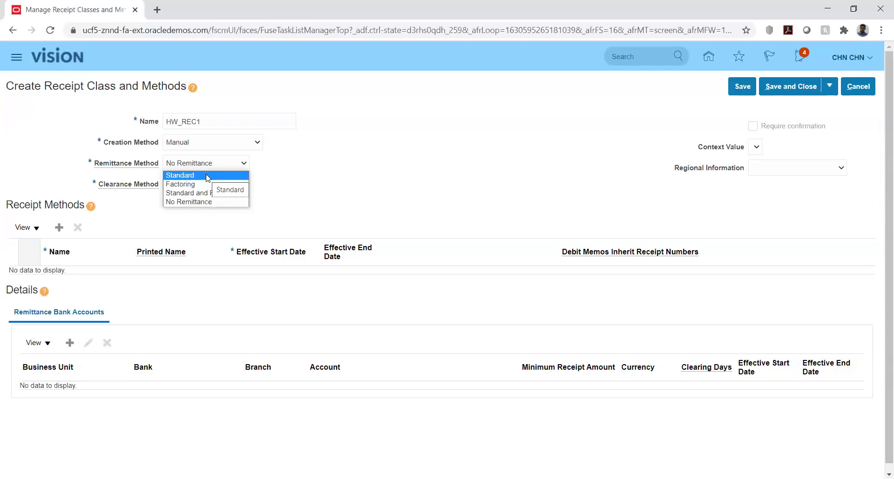
pyautogui.click(207, 176)
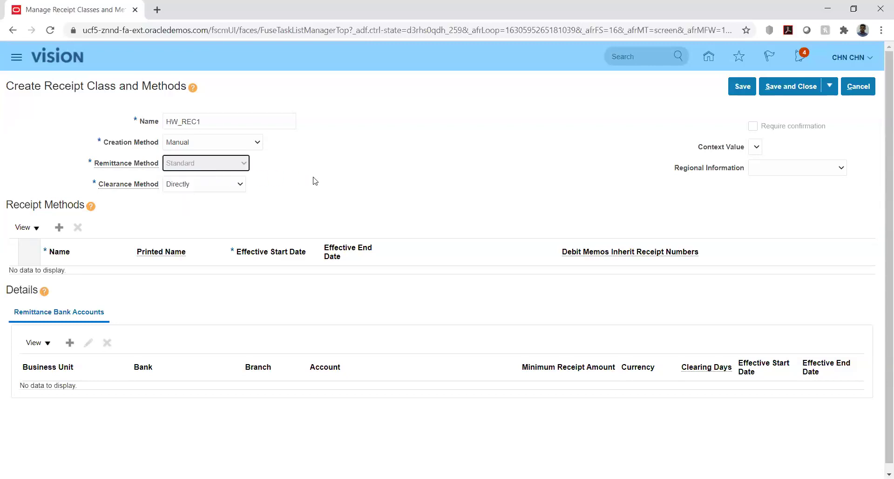
pyautogui.click(230, 188)
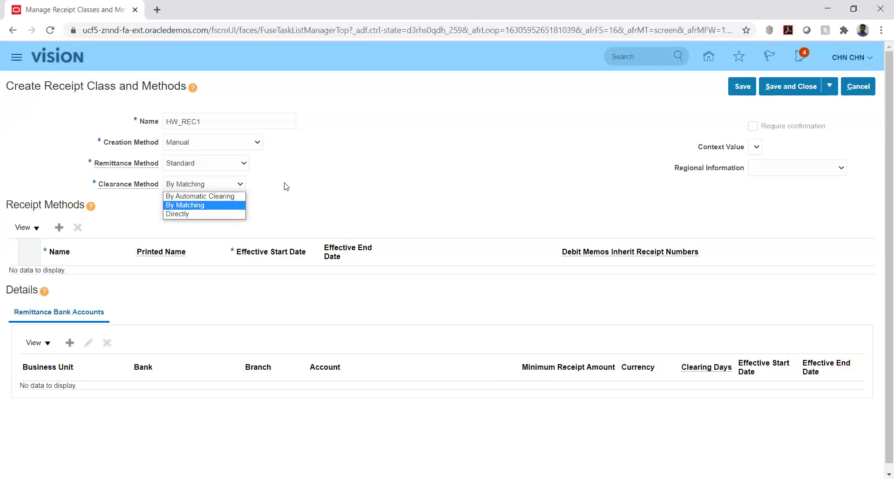
pyautogui.click(203, 208)
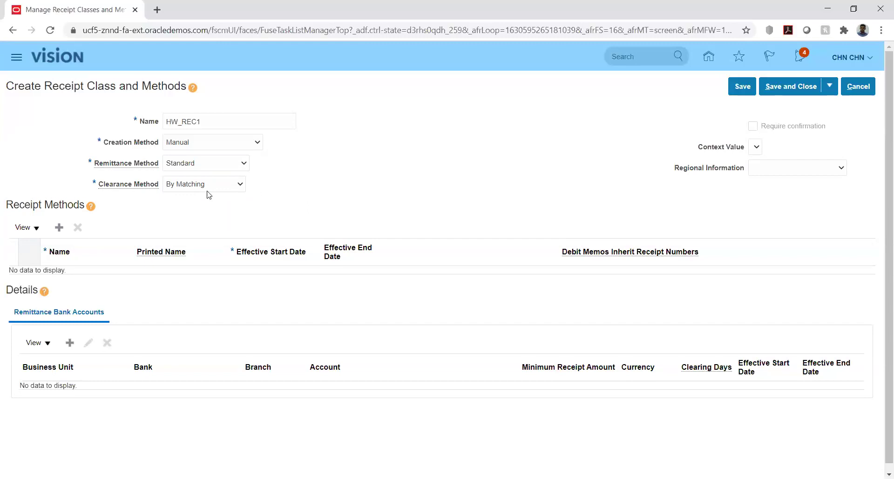
# Try By Automatic Clearing as the clearance method, and return it to By Matching.
pyautogui.click(226, 185)
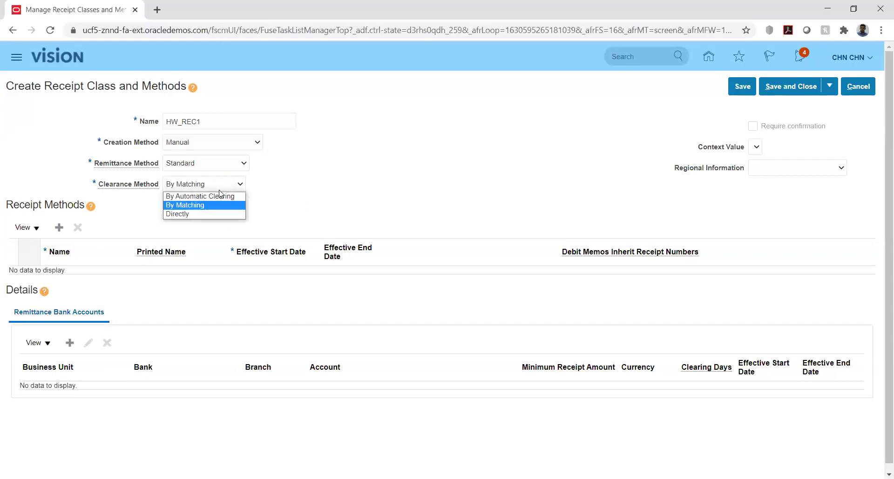
pyautogui.click(218, 197)
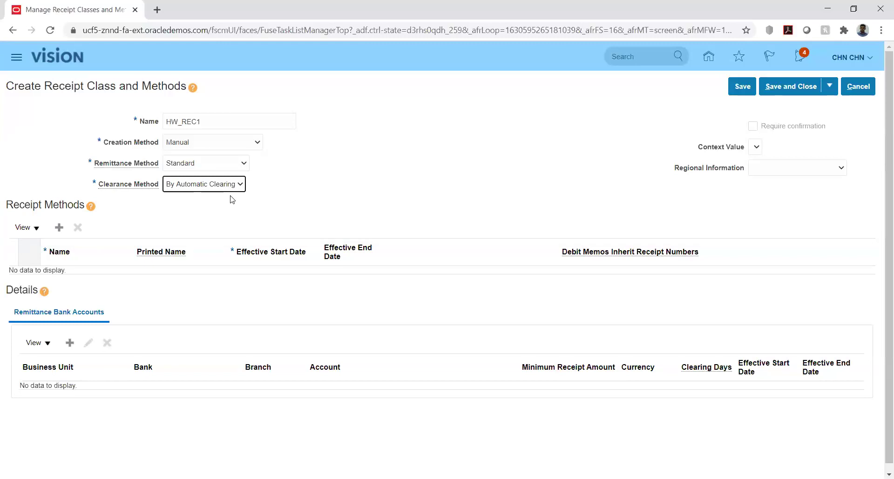
pyautogui.click(239, 185)
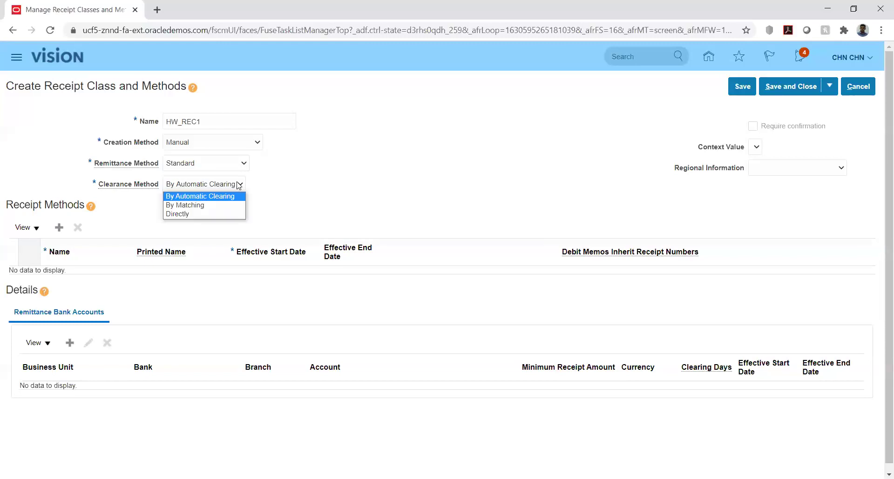
pyautogui.click(217, 209)
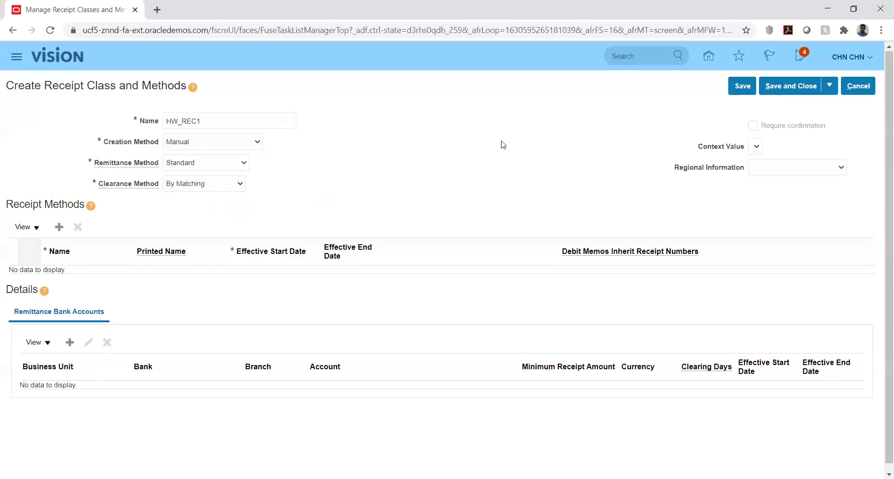
# Add a receipt method row to the class and name it HW_REC_MTD!
pyautogui.scroll(-1, 503, 144)
pyautogui.click(59, 220)
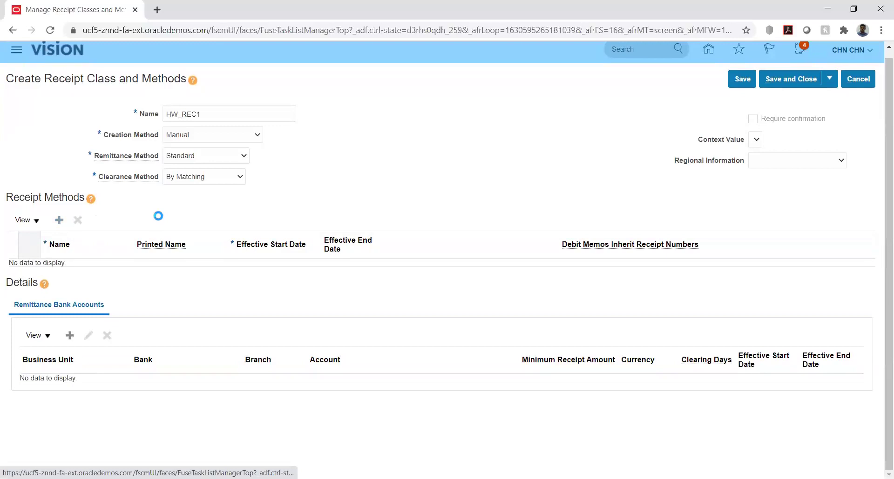
pyautogui.click(58, 270)
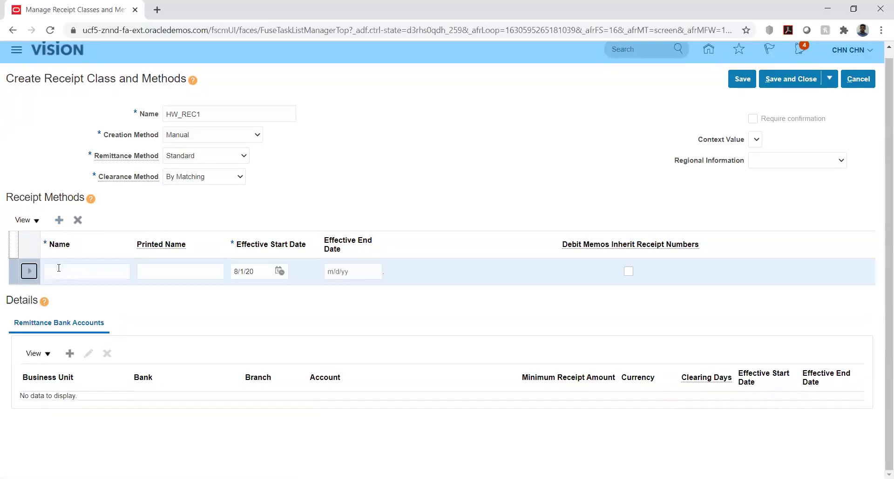
pyautogui.click(58, 268)
pyautogui.write('HW_REC')
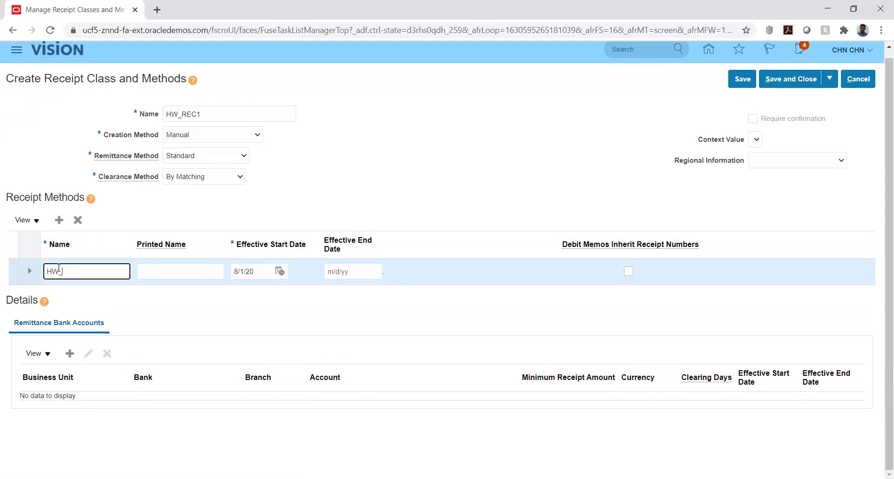
pyautogui.write('_MTD1')
# Copy the receipt method's name HW_REC_MTD! into its printed name and enable Debit Memos Inherit Receipt Numbers.
pyautogui.doubleClick(54, 272)
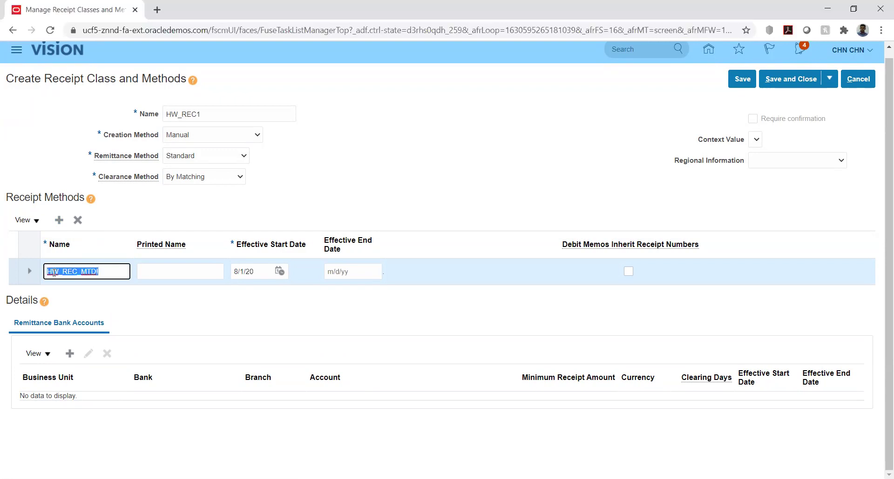
pyautogui.press('Tab')
pyautogui.write('HW_REC_MTD!')
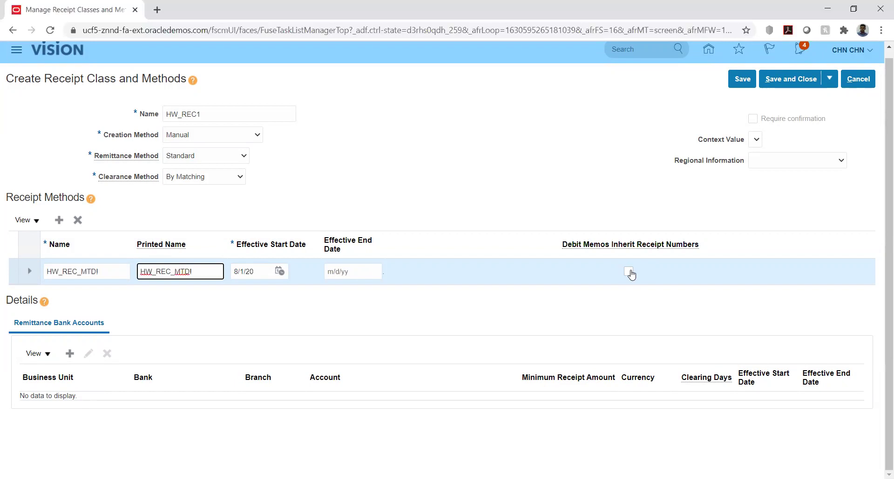
pyautogui.click(629, 273)
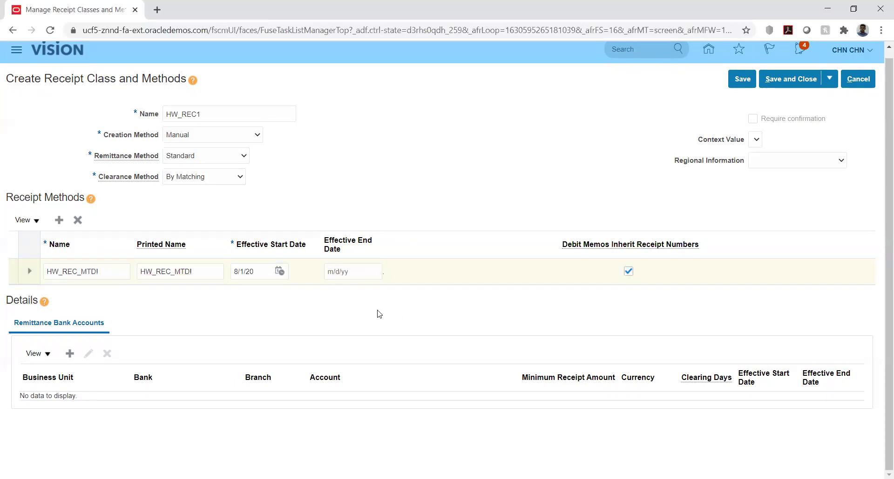
# Create a remittance bank account for the receipt method and assign it to business unit HW_BU1.
pyautogui.click(69, 354)
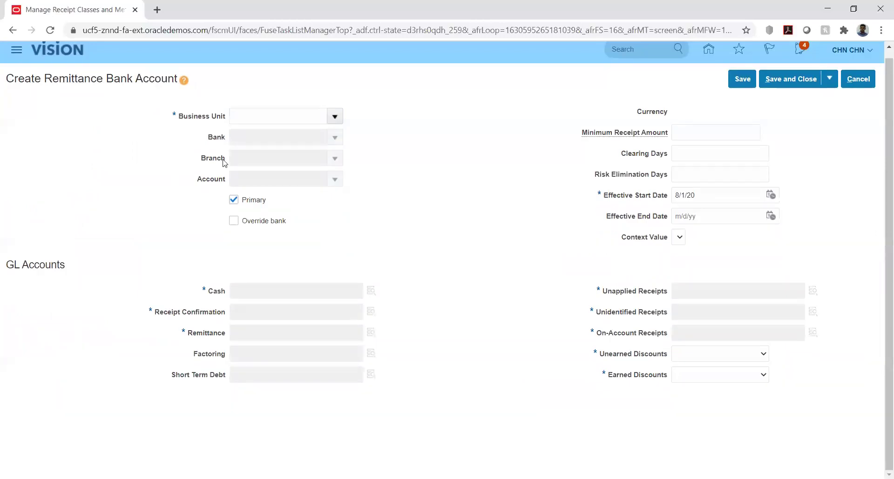
pyautogui.click(278, 118)
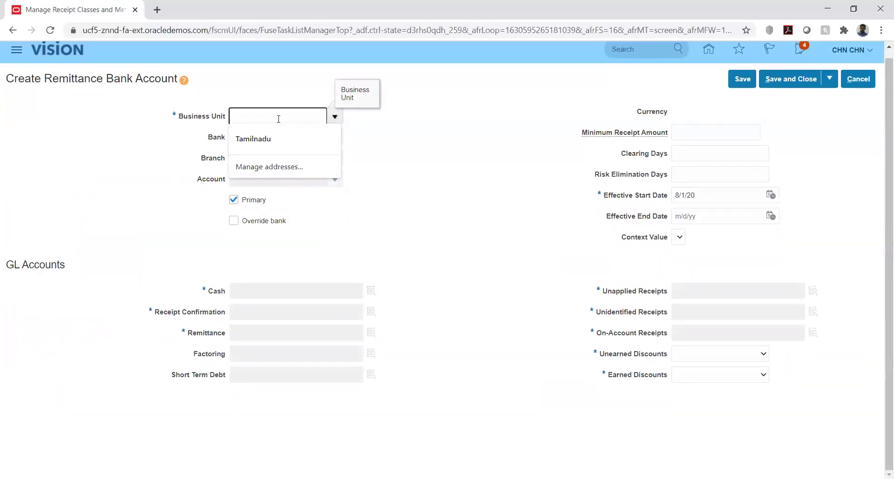
pyautogui.write('hw')
pyautogui.press('Tab')
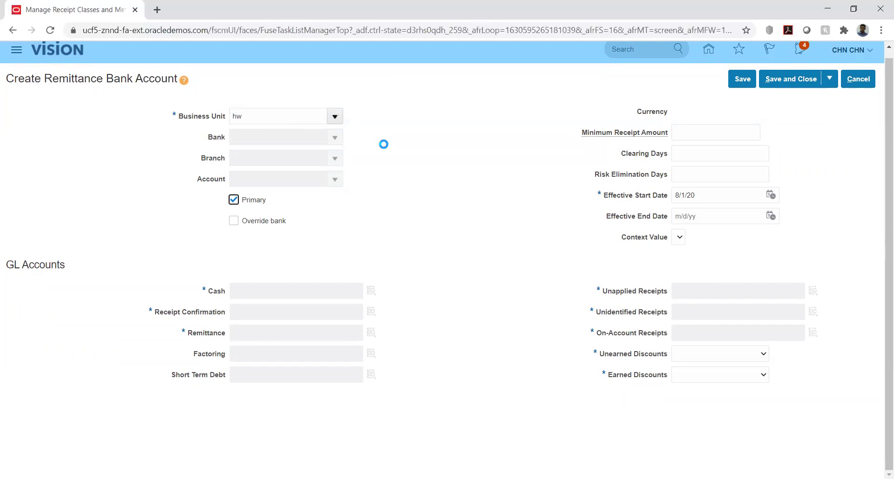
# Select bank HW_Bank with account HW_Account, and set the minimum receipt amount to 1.
pyautogui.click(274, 138)
pyautogui.write('hw')
pyautogui.press('Tab')
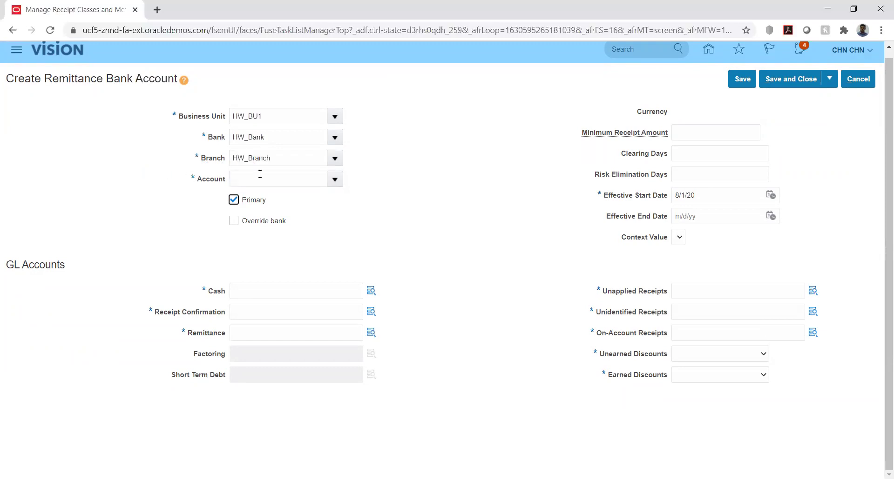
pyautogui.click(263, 175)
pyautogui.write('hw')
pyautogui.press('Tab')
pyautogui.click(686, 134)
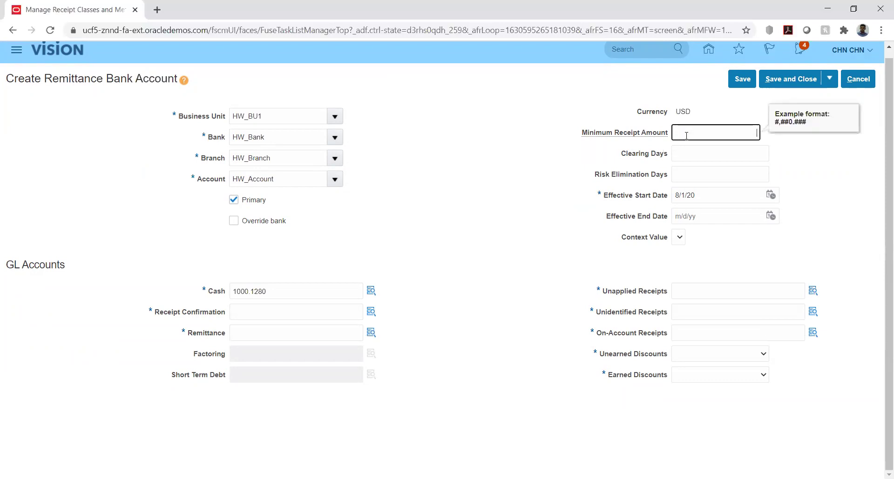
pyautogui.click(808, 163)
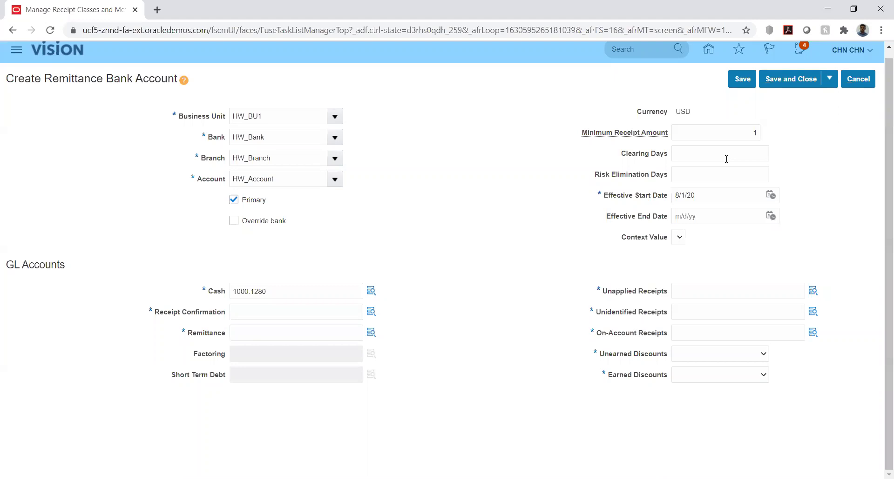
pyautogui.moveTo(595, 177); pyautogui.dragTo(668, 177)
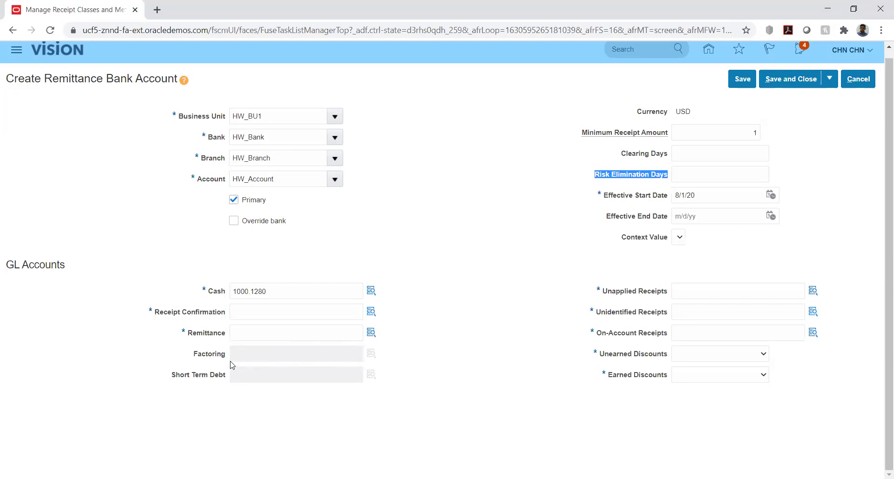
pyautogui.click(503, 258)
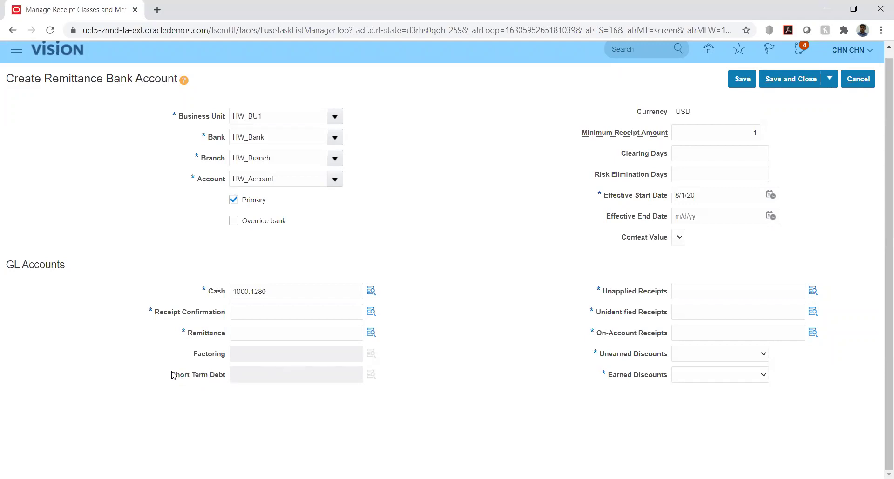
pyautogui.moveTo(172, 372); pyautogui.dragTo(225, 374)
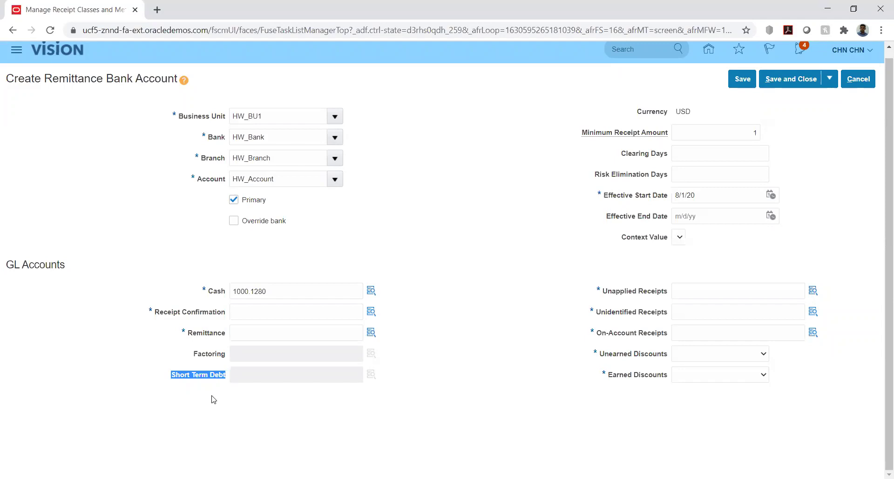
# Copy the Cash GL account combination 1000.1280 into the Receipt Confirmation account.
pyautogui.doubleClick(285, 294)
pyautogui.hotkey('ctrl', 'c')
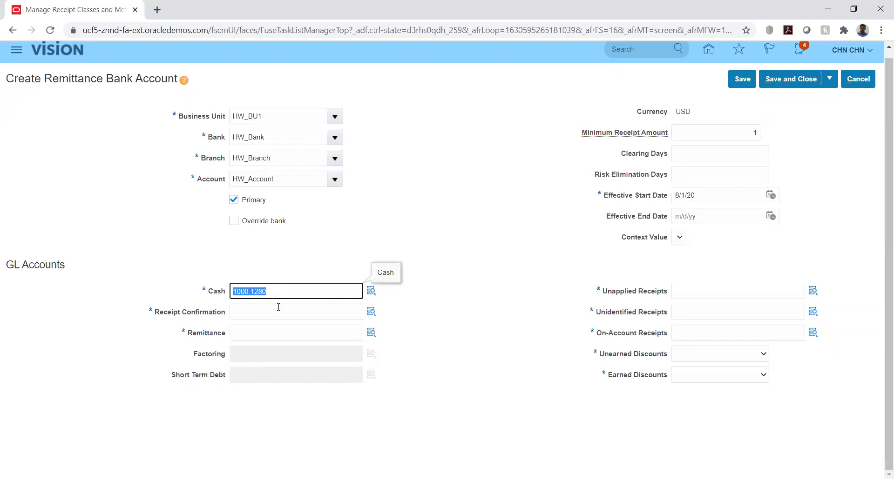
pyautogui.click(274, 314)
pyautogui.hotkey('ctrl', 'v')
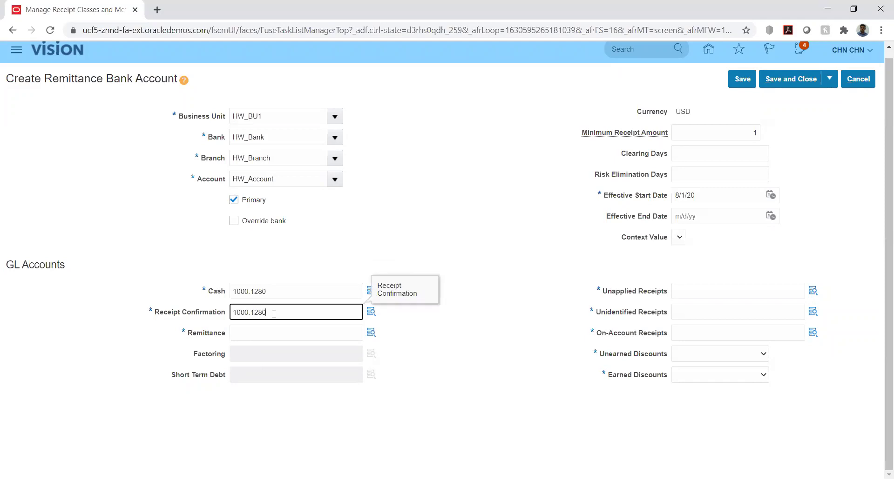
# Open the Receipt Confirmation account's segments and clear the HW_ACC value.
pyautogui.click(370, 315)
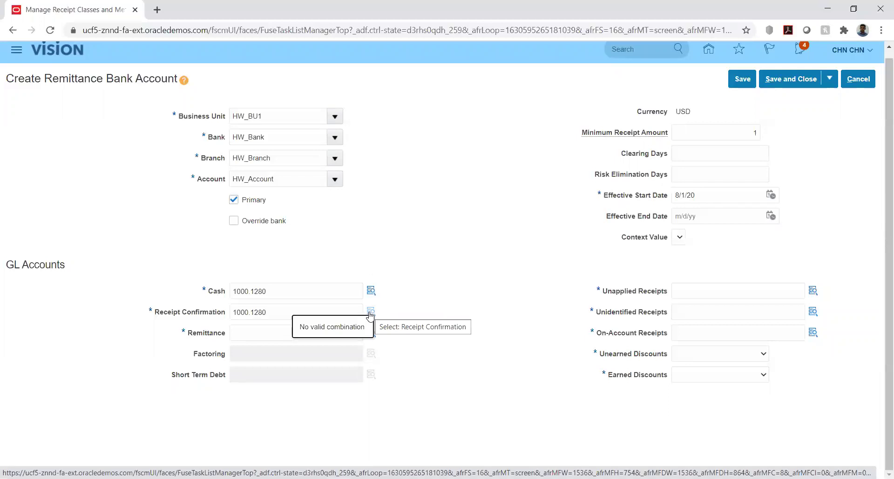
pyautogui.click(370, 314)
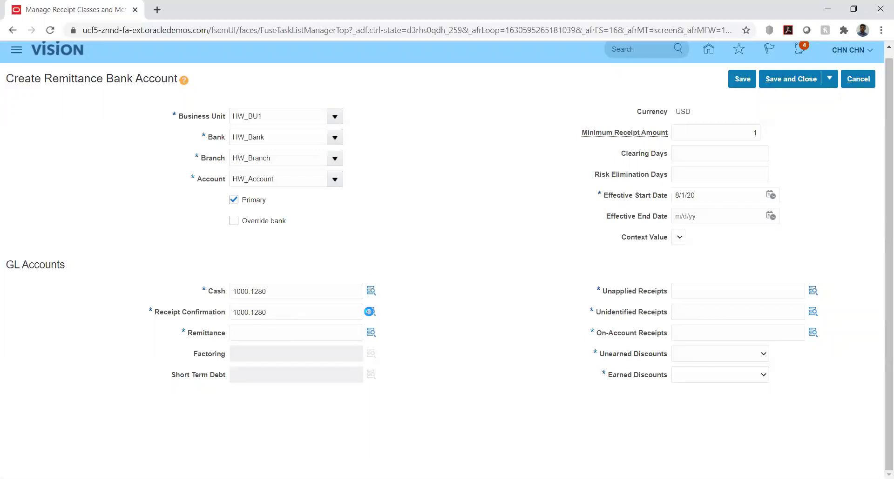
pyautogui.click(370, 314)
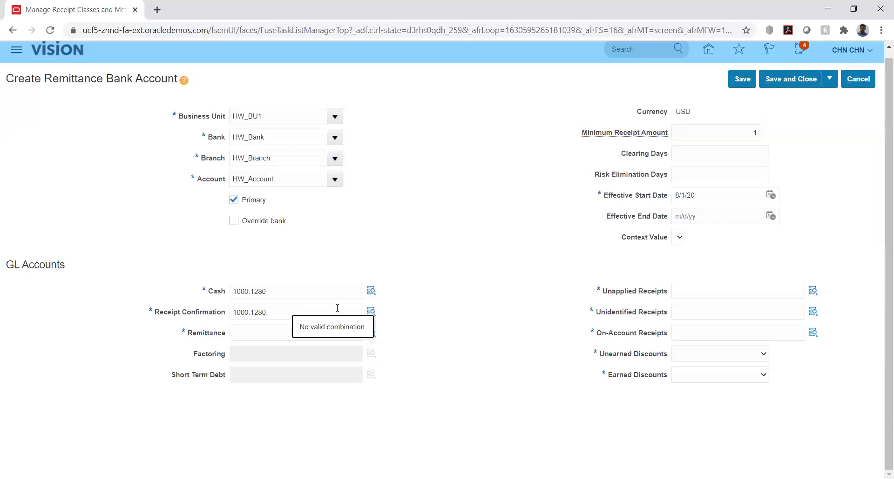
pyautogui.click(371, 313)
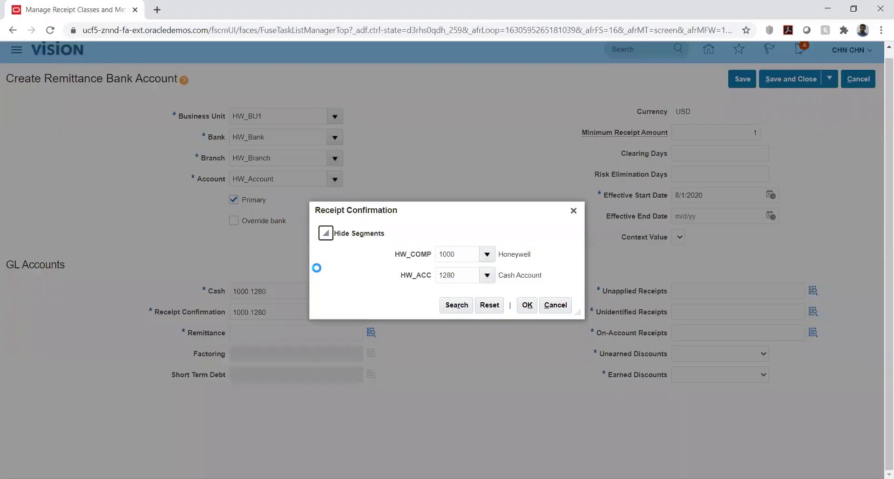
pyautogui.click(463, 279)
pyautogui.doubleClick(463, 278)
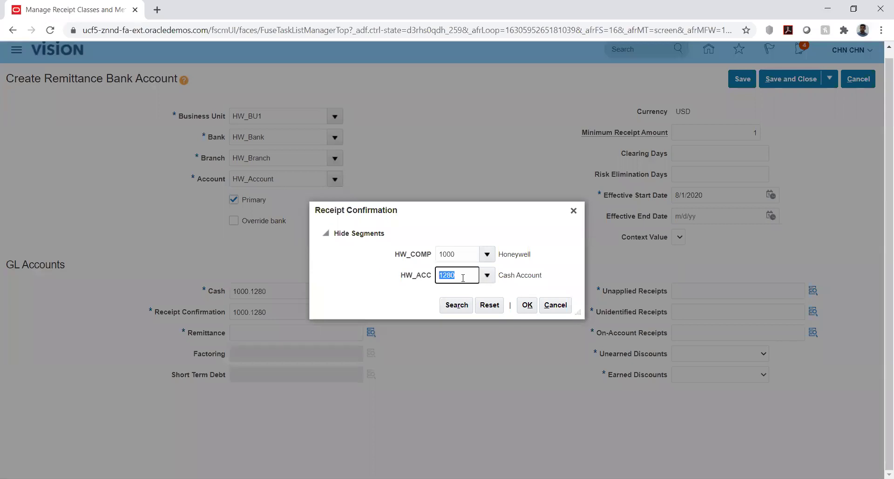
pyautogui.press('Delete')
pyautogui.press('Tab')
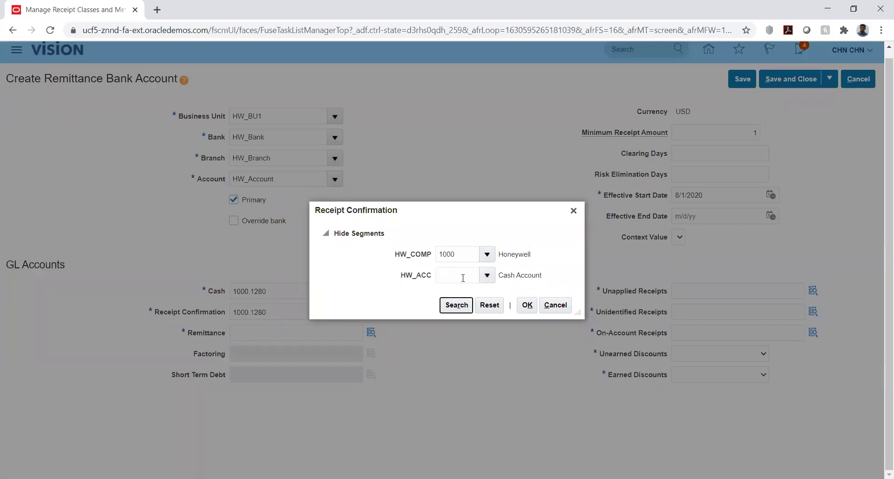
# Search the HW_ACC values for the Receipt Confirmation account by the description %receipt%.
pyautogui.click(487, 275)
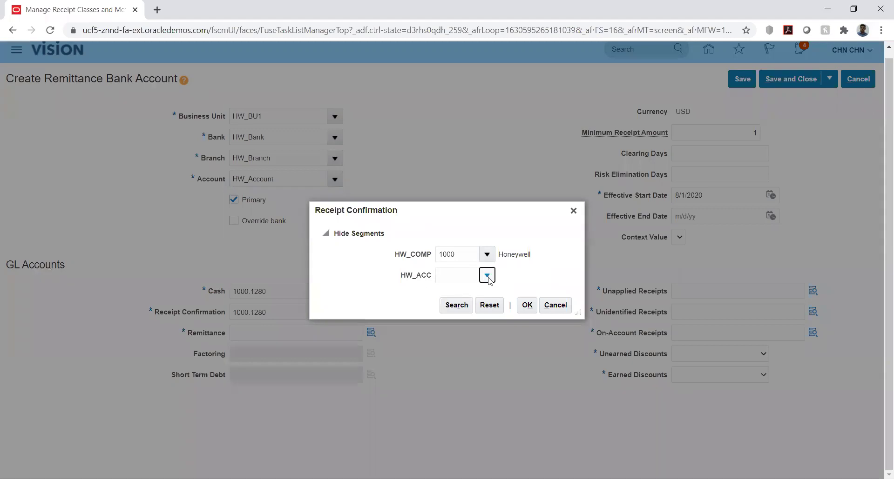
pyautogui.click(451, 468)
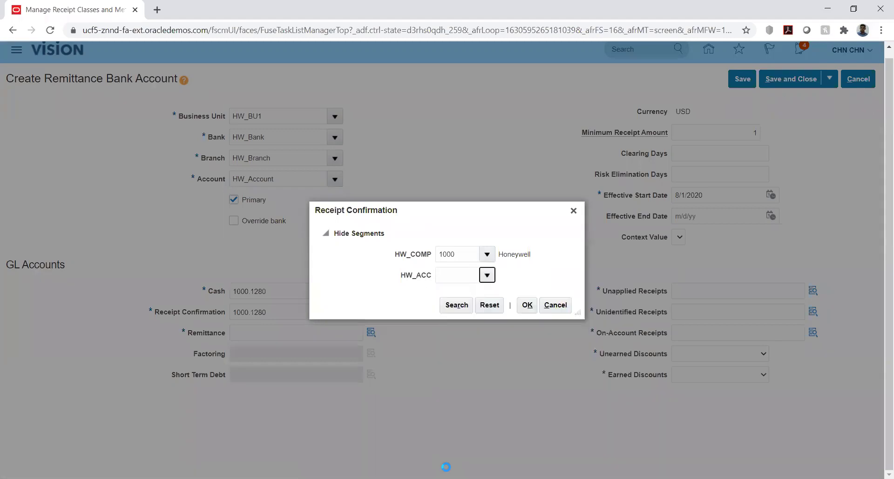
pyautogui.click(440, 264)
pyautogui.write('%re')
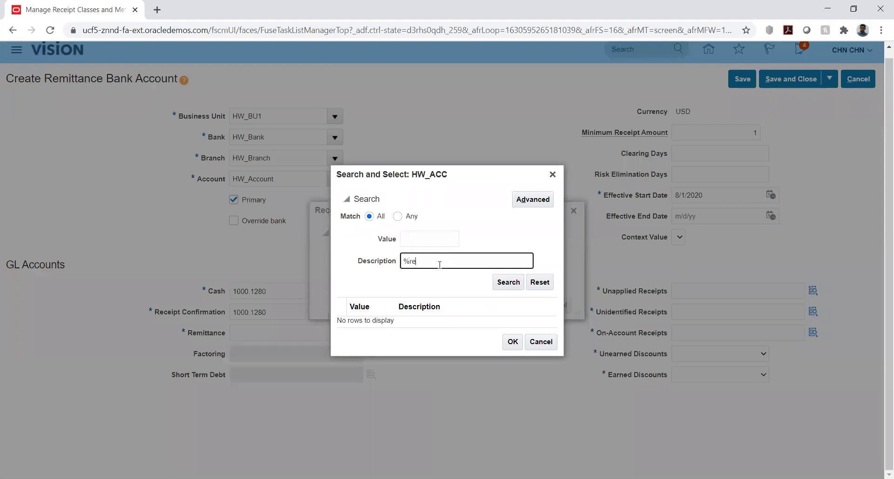
pyautogui.write('c%con%')
pyautogui.click(508, 283)
pyautogui.tripleClick(413, 262)
pyautogui.write('%rec%')
pyautogui.press('Return')
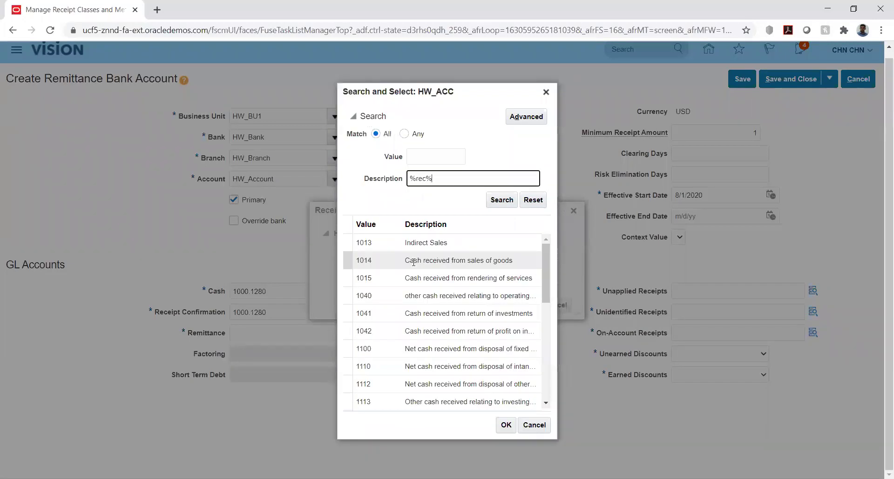
pyautogui.scroll(-5, 459, 258)
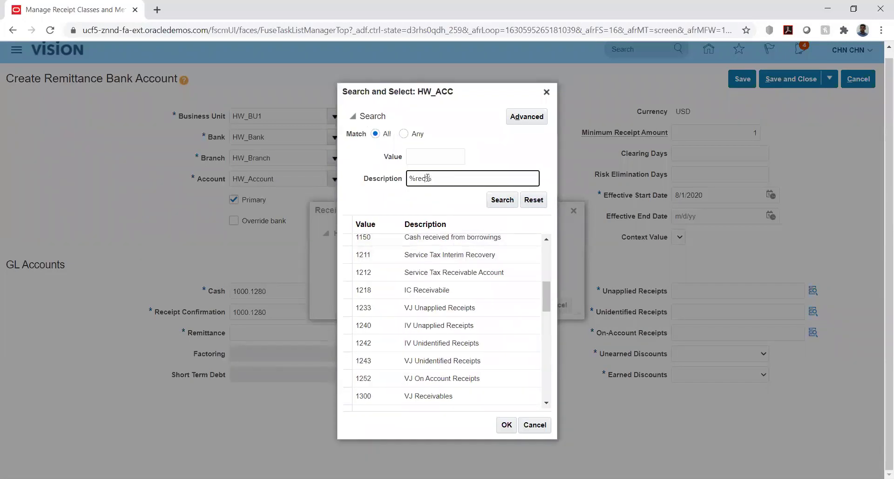
pyautogui.write('eipt')
pyautogui.click(508, 200)
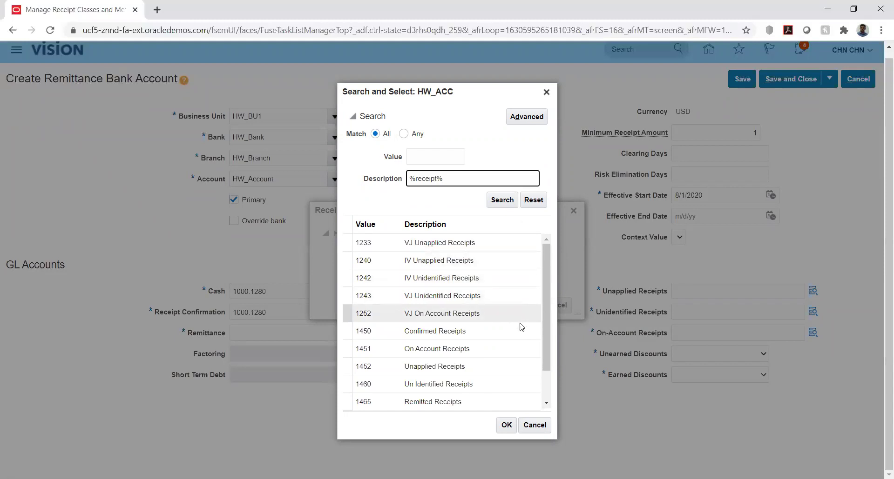
# Select value 1450 Confirmed Receipts as the HW_ACC segment and apply it to the Receipt Confirmation account.
pyautogui.click(547, 403)
pyautogui.click(547, 404)
pyautogui.moveTo(547, 380); pyautogui.dragTo(546, 333)
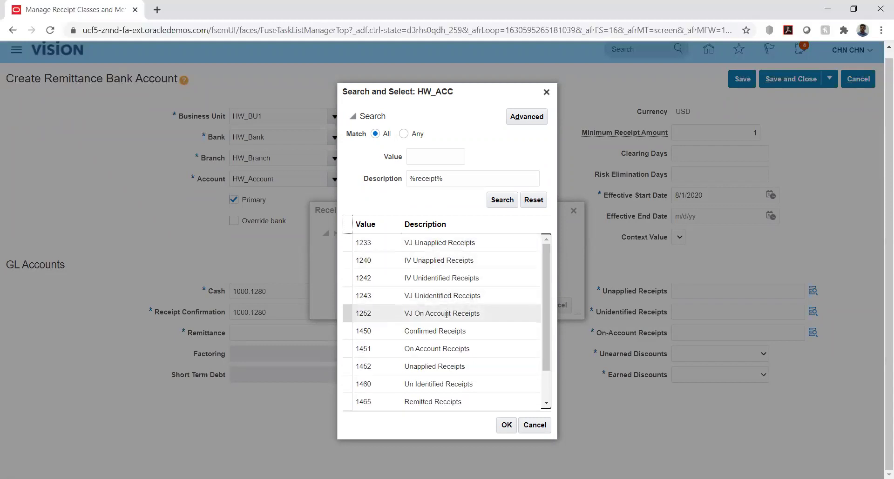
pyautogui.click(435, 331)
pyautogui.click(502, 431)
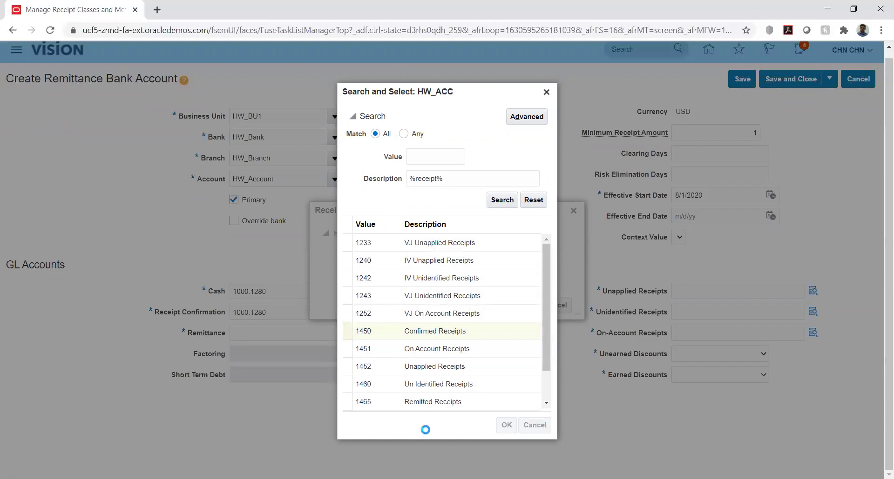
pyautogui.click(528, 306)
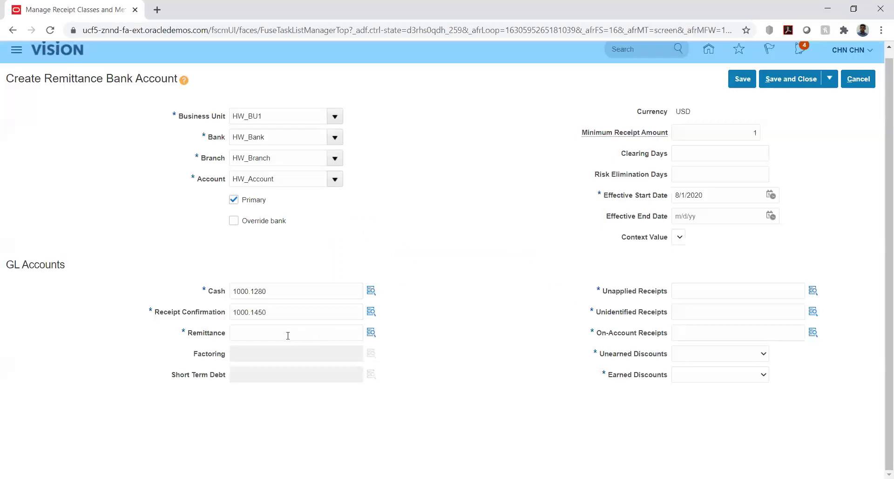
# Copy the Receipt Confirmation combination 1000.1450 into the Remittance account.
pyautogui.doubleClick(284, 313)
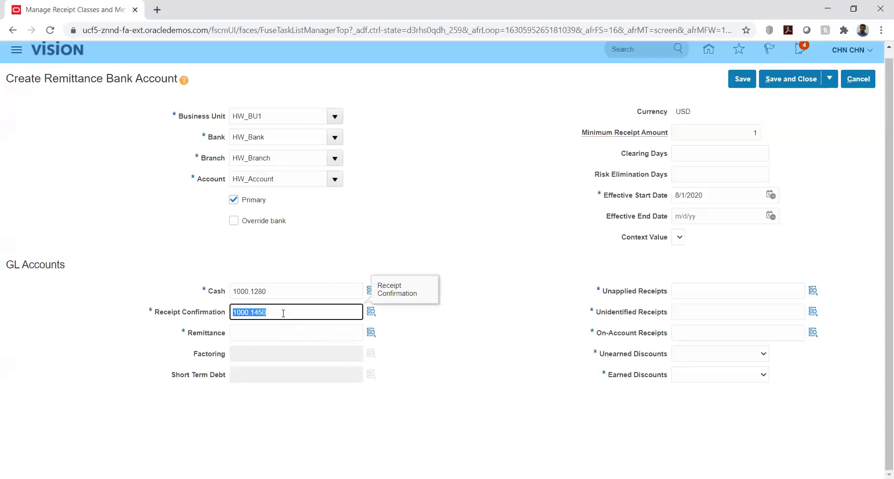
pyautogui.hotkey('ctrl', 'c')
pyautogui.click(342, 334)
pyautogui.hotkey('ctrl', 'v')
# Search the Remittance account's HW_ACC values by the description %remi% and set the segment to 1465 Remitted Receipts.
pyautogui.click(371, 332)
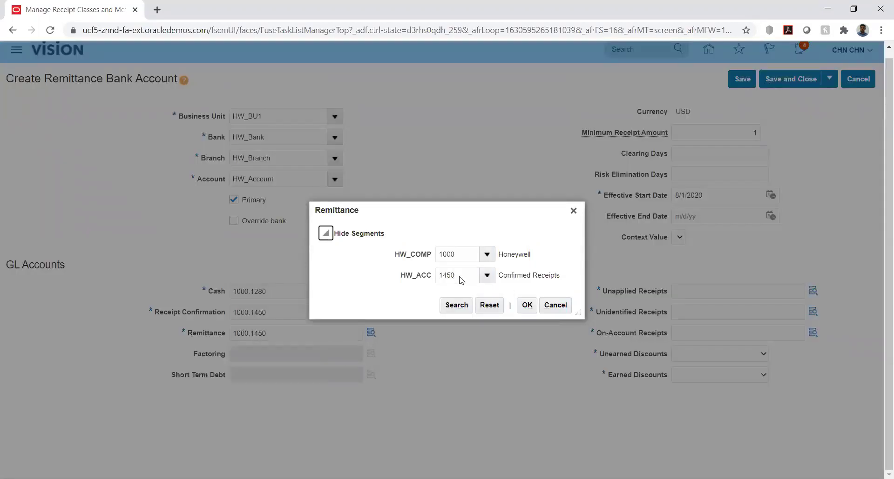
pyautogui.doubleClick(461, 275)
pyautogui.press('BackSpace')
pyautogui.click(486, 275)
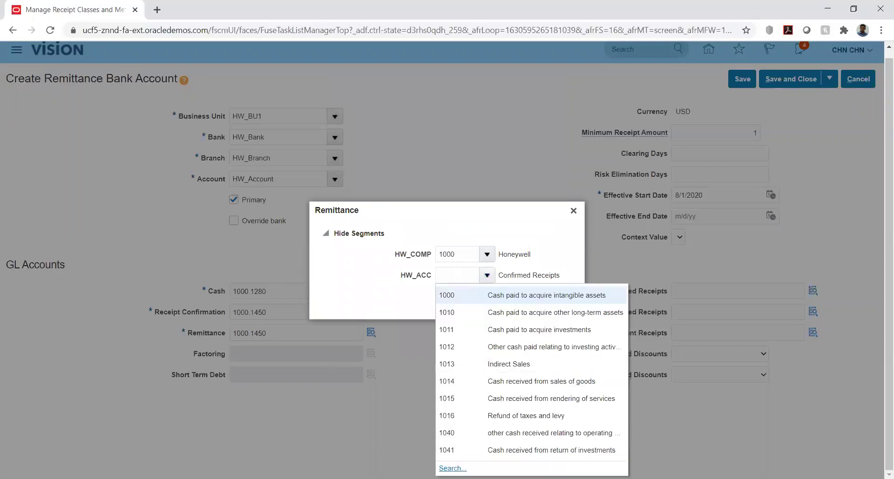
pyautogui.click(442, 467)
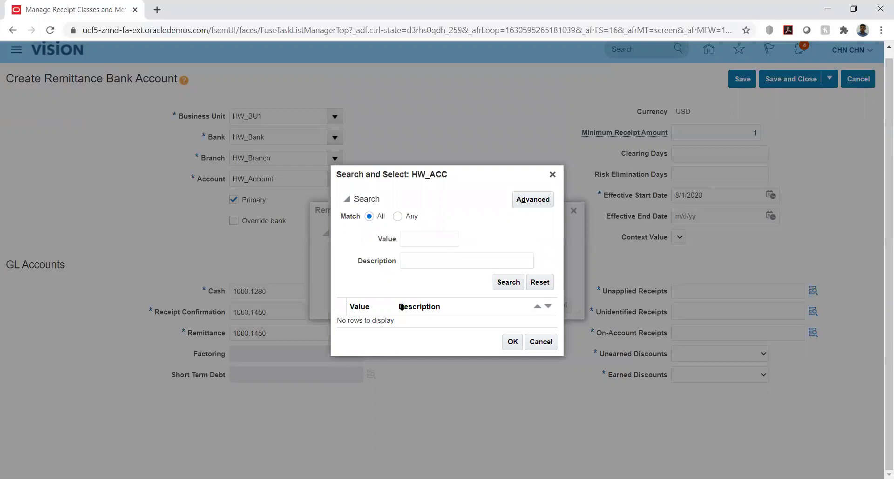
pyautogui.click(413, 267)
pyautogui.write('%rem')
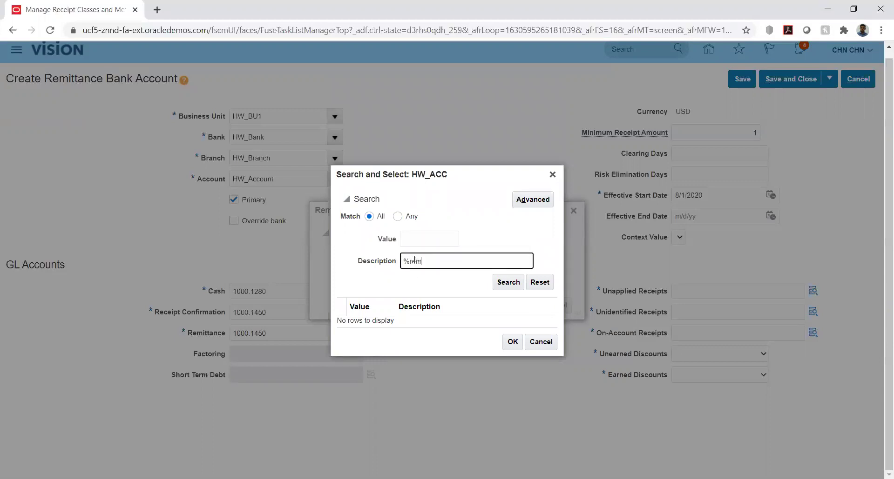
pyautogui.write('i%')
pyautogui.press('Return')
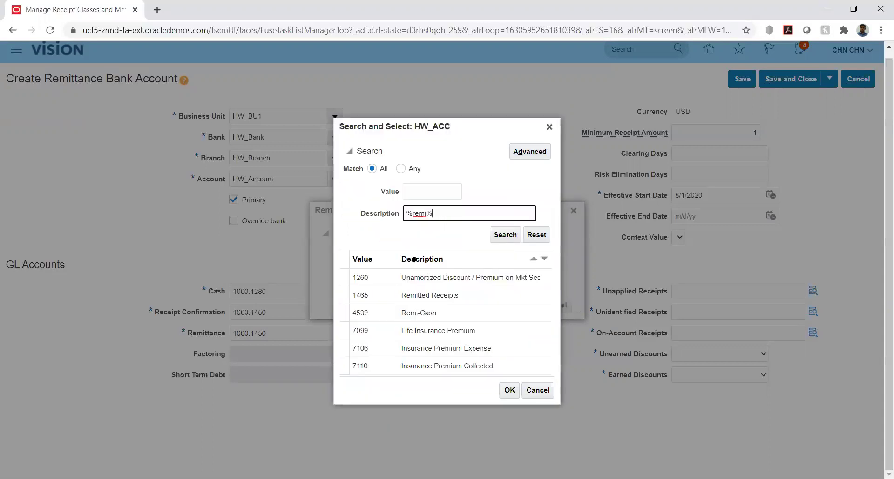
pyautogui.click(390, 296)
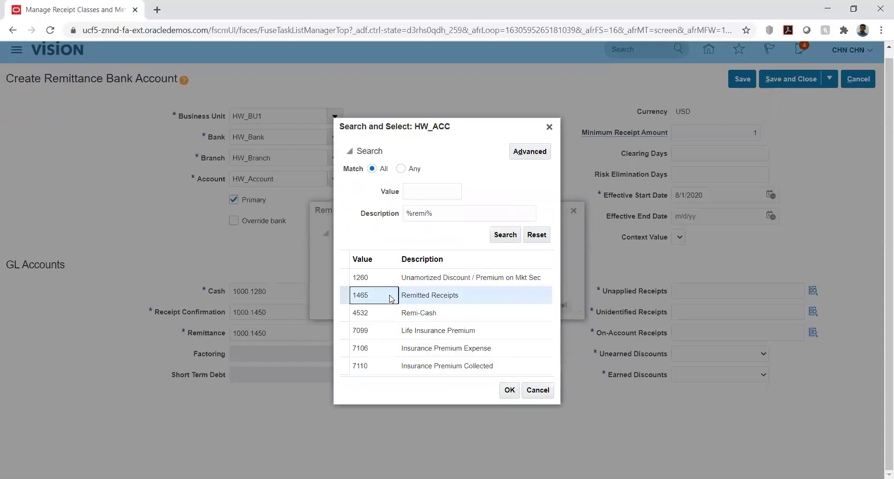
pyautogui.click(514, 391)
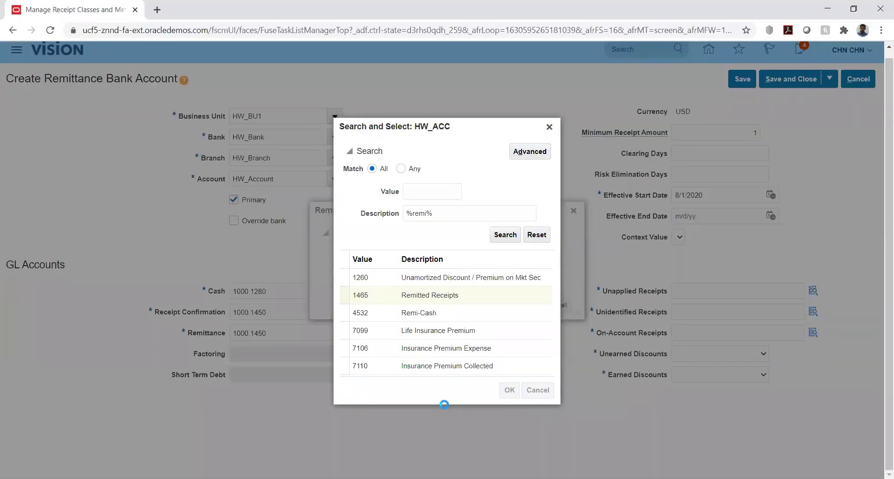
pyautogui.click(526, 304)
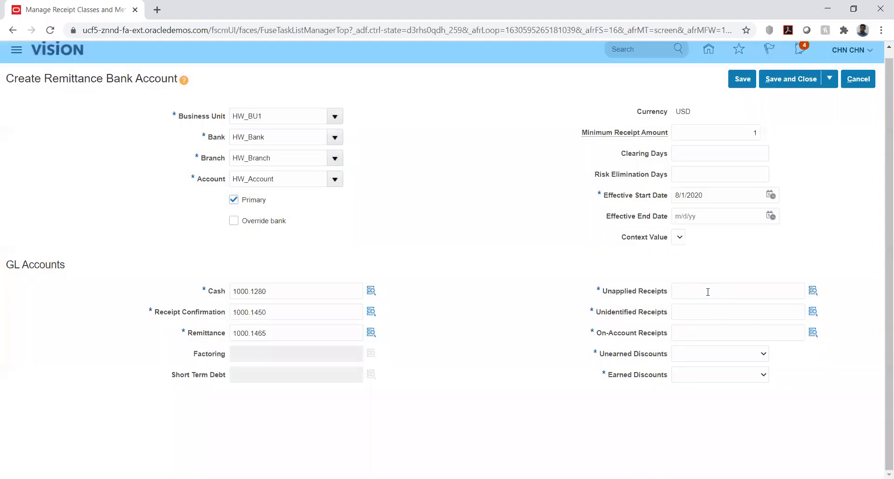
# Paste combination 1000.1450 into the Unapplied Receipts account and clear its HW_ACC segment.
pyautogui.click(707, 292)
pyautogui.hotkey('ctrl', 'v')
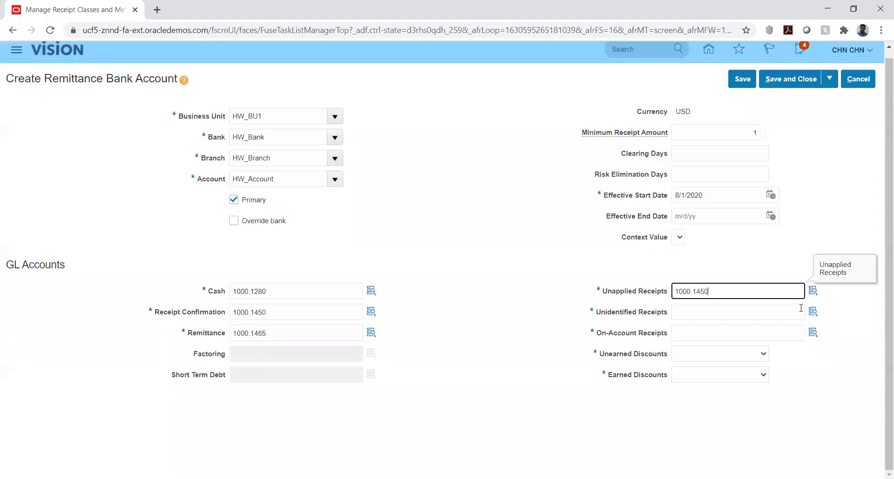
pyautogui.click(813, 290)
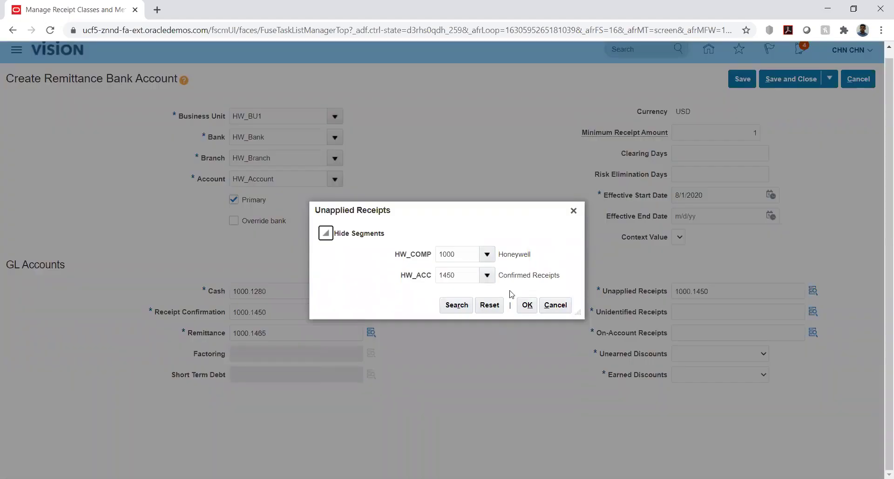
pyautogui.doubleClick(468, 276)
pyautogui.press('BackSpace')
pyautogui.press('Tab')
# Search the HW_ACC values by the description %unapp% and set the Unapplied Receipts segment to 1452 Unapplied Receipts.
pyautogui.click(487, 276)
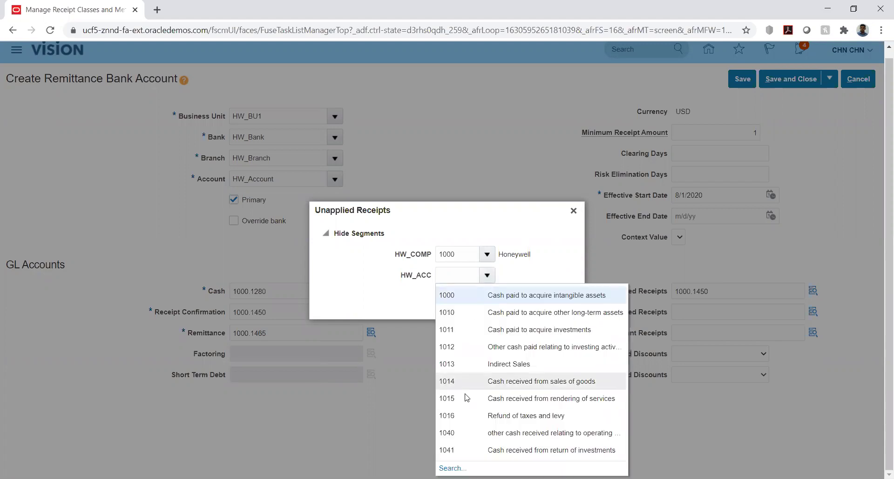
pyautogui.click(446, 464)
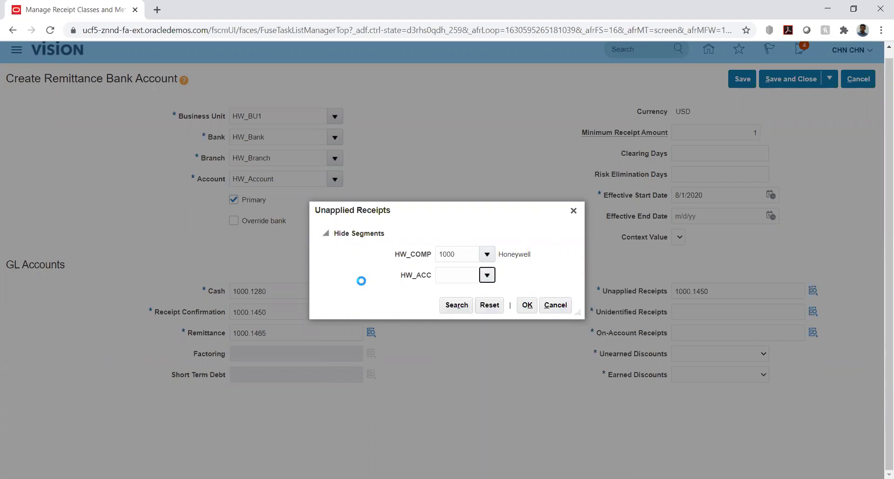
pyautogui.click(424, 260)
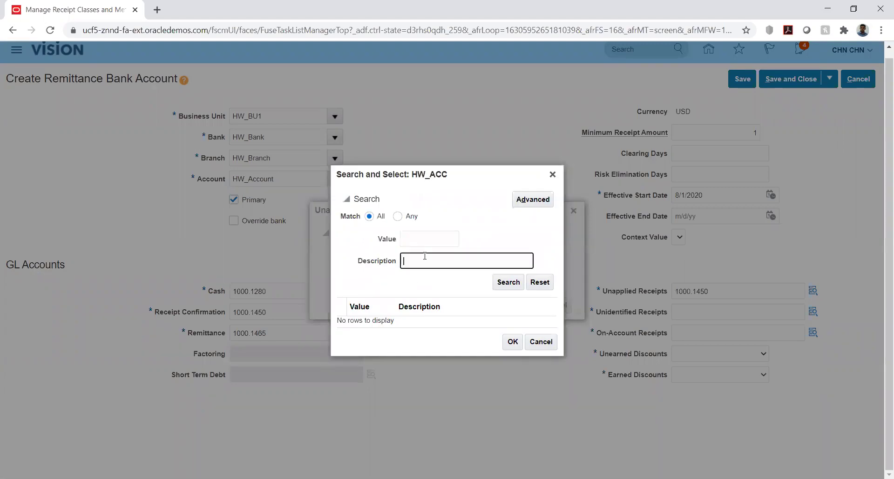
pyautogui.write('%')
pyautogui.write('unide')
pyautogui.write('n%')
pyautogui.press('BackSpace')
pyautogui.press('BackSpace')
pyautogui.press('BackSpace')
pyautogui.press('BackSpace')
pyautogui.press('BackSpace')
pyautogui.write('app%')
pyautogui.press('Return')
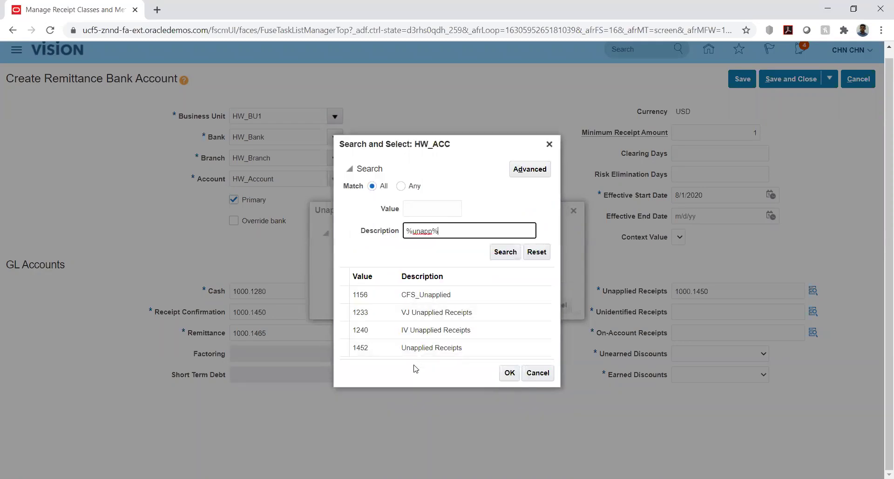
pyautogui.click(422, 349)
pyautogui.click(509, 375)
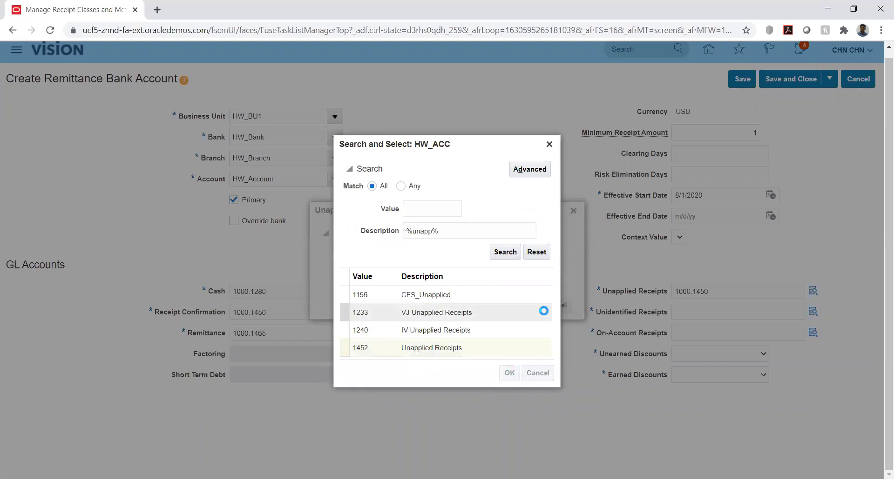
pyautogui.click(522, 308)
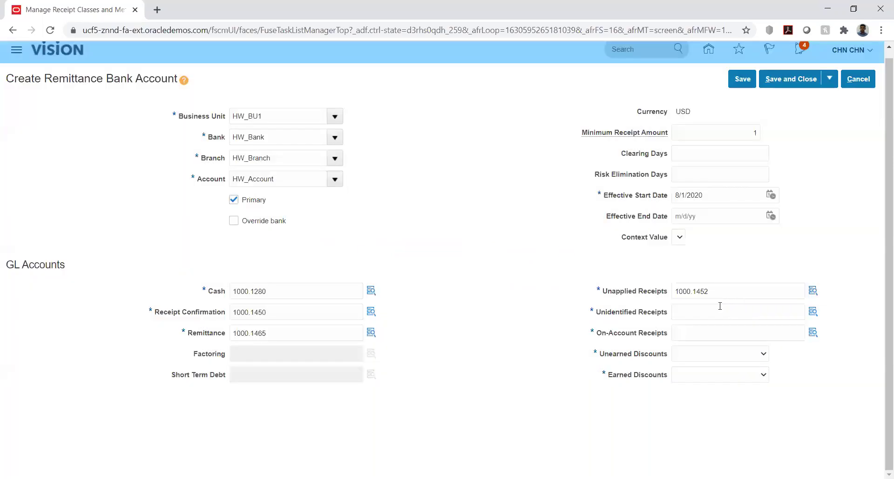
# Paste combination 1000.1450 into the Unidentified Receipts account and clear its HW_ACC segment.
pyautogui.click(716, 308)
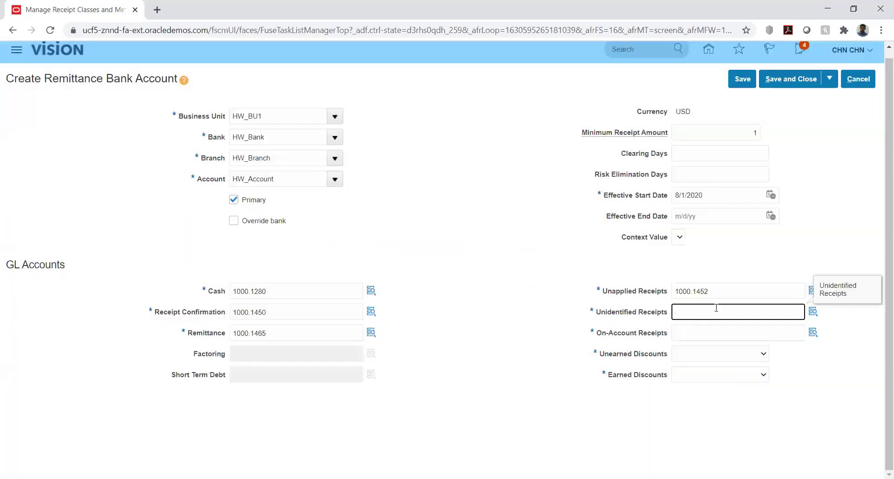
pyautogui.write('1000.1450')
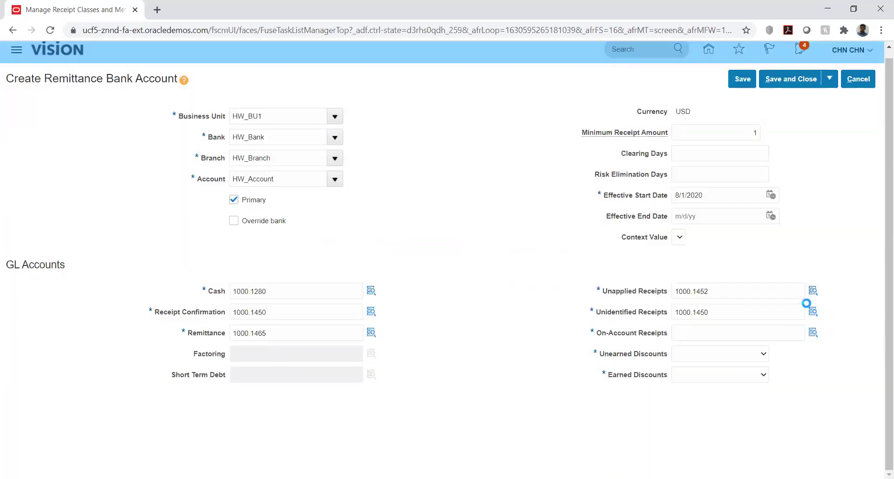
pyautogui.click(812, 313)
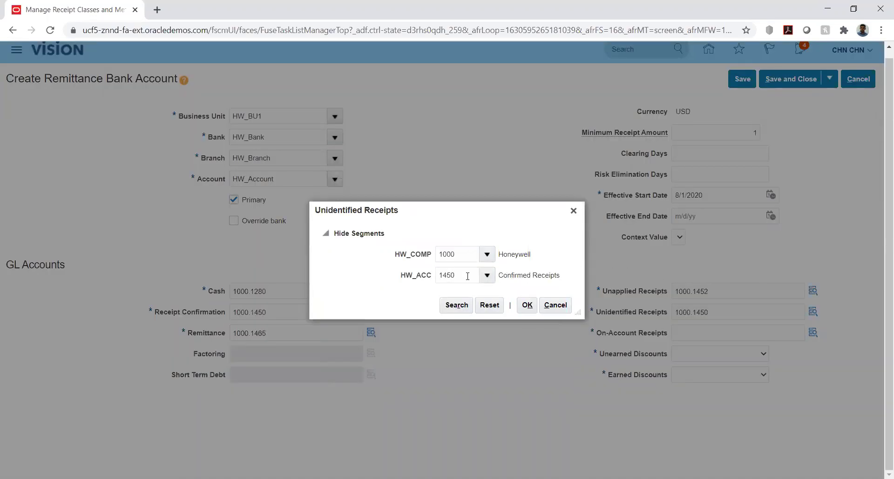
pyautogui.doubleClick(468, 276)
pyautogui.press('BackSpace')
pyautogui.press('Tab')
# Search the HW_ACC values by the description %uniden% and set the Unidentified Receipts segment to 1243 VJ Unidentified Receipts.
pyautogui.click(487, 275)
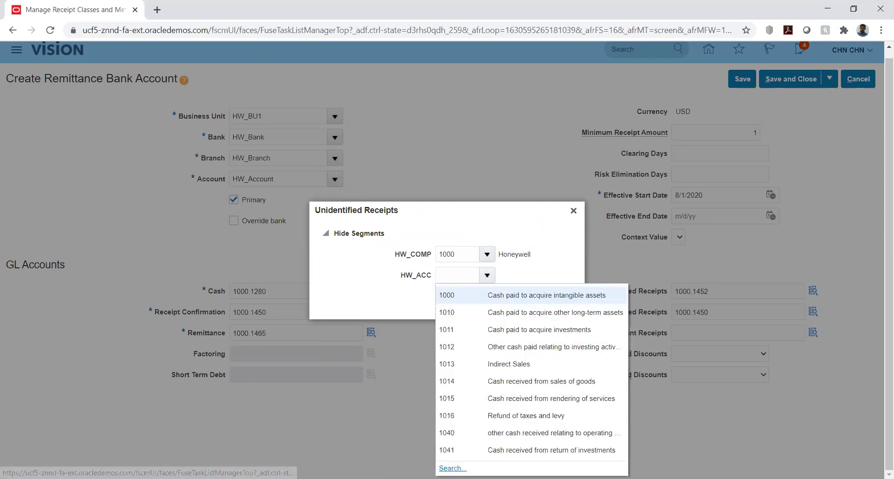
pyautogui.click(452, 469)
pyautogui.click(416, 258)
pyautogui.write('%')
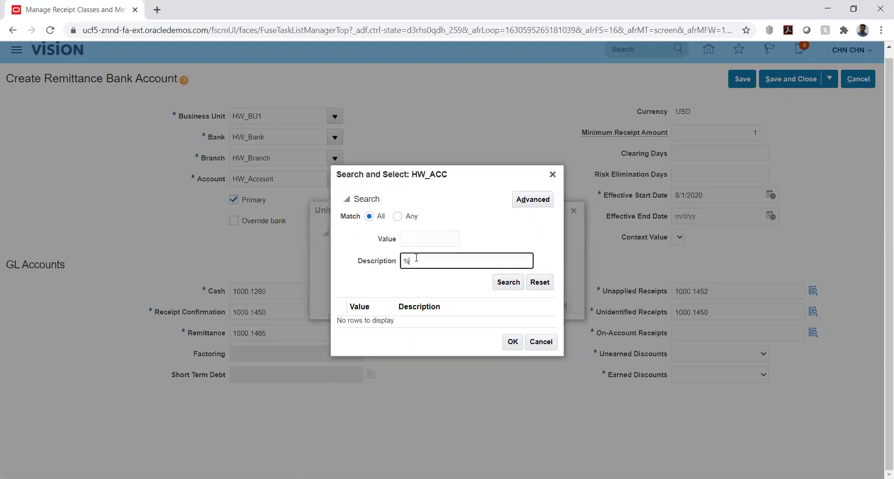
pyautogui.write('uniden%')
pyautogui.press('Return')
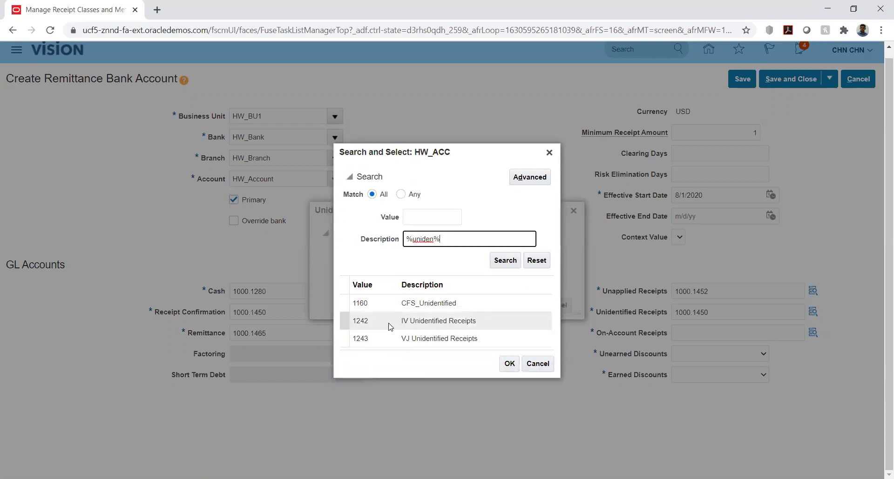
pyautogui.click(390, 339)
pyautogui.click(510, 364)
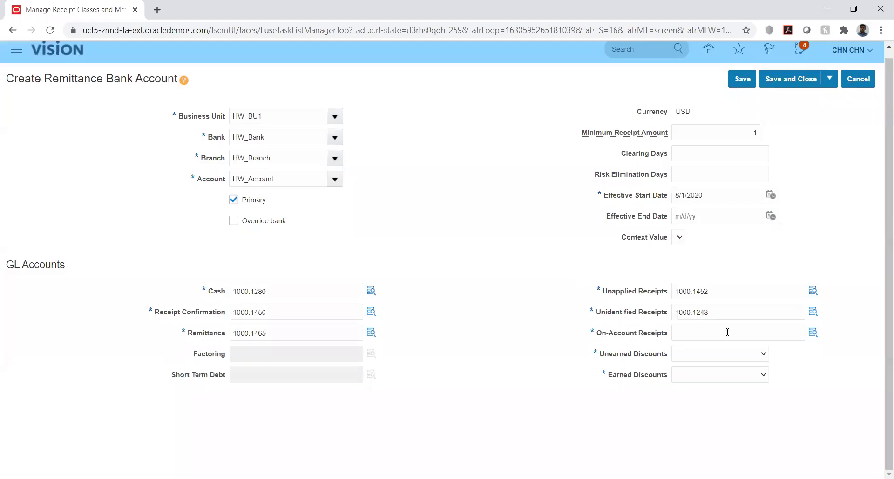
# Paste combination 1000.1450 into the On-Account Receipts account and clear its HW_ACC segment.
pyautogui.click(727, 332)
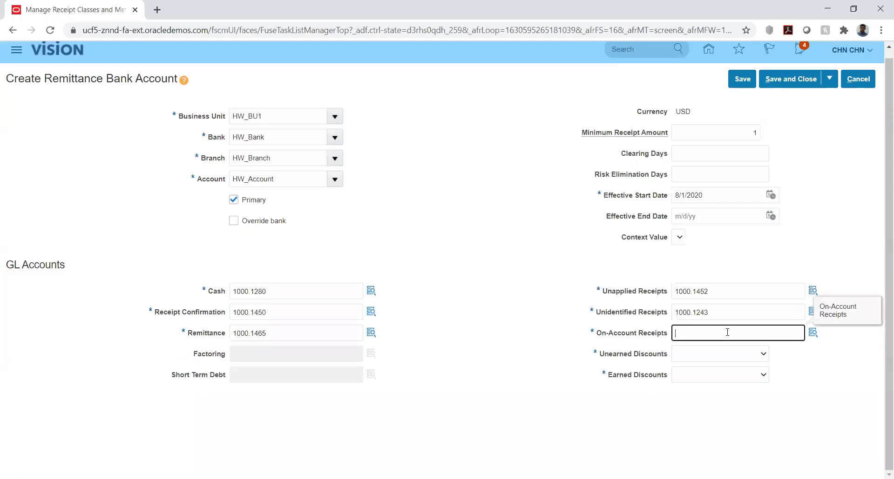
pyautogui.write('1000.1450')
pyautogui.click(813, 332)
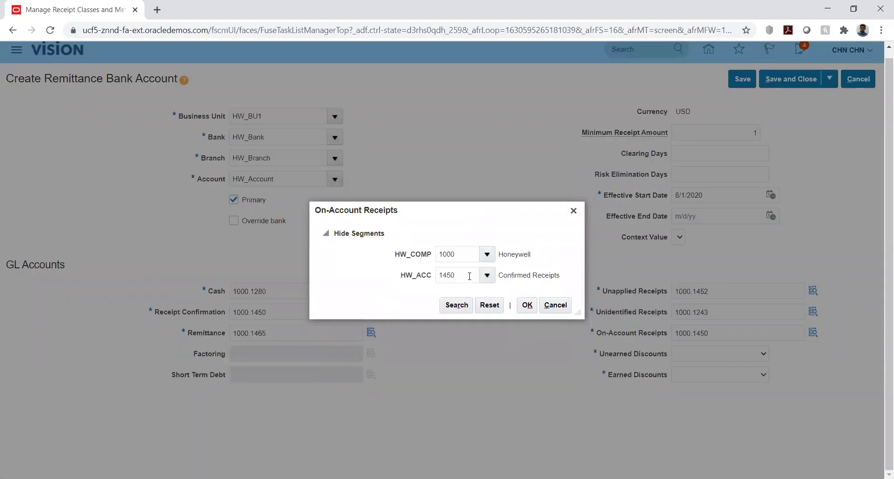
pyautogui.click(467, 276)
pyautogui.doubleClick(467, 276)
pyautogui.press('BackSpace')
# Search the HW_ACC values by the description %on%acc% and set the On-Account Receipts segment to 1451 On Account Receipts.
pyautogui.click(487, 276)
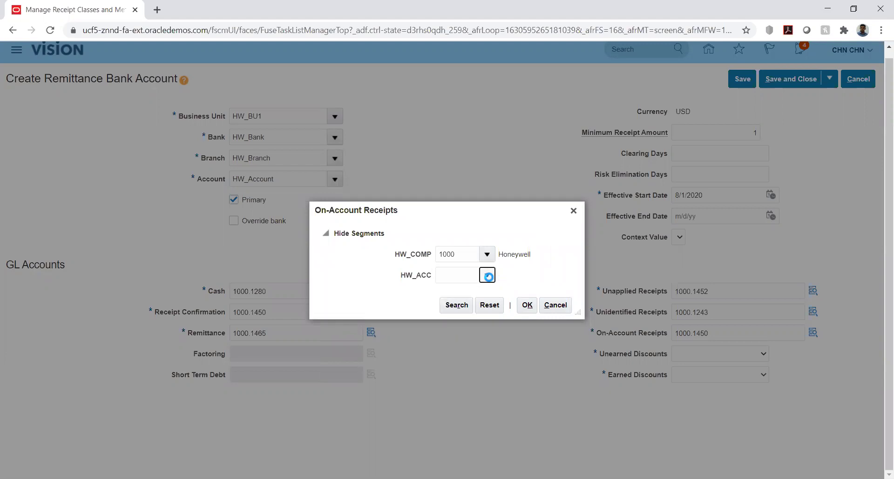
pyautogui.click(454, 427)
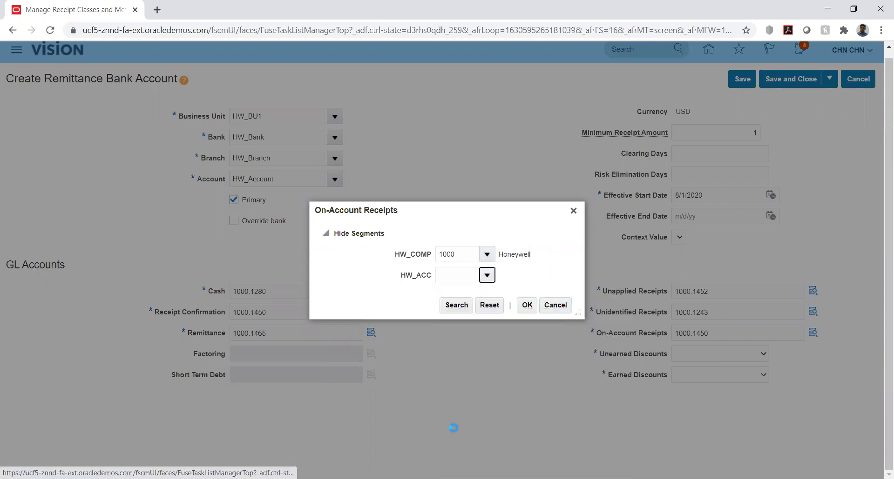
pyautogui.click(424, 261)
pyautogui.write('%on')
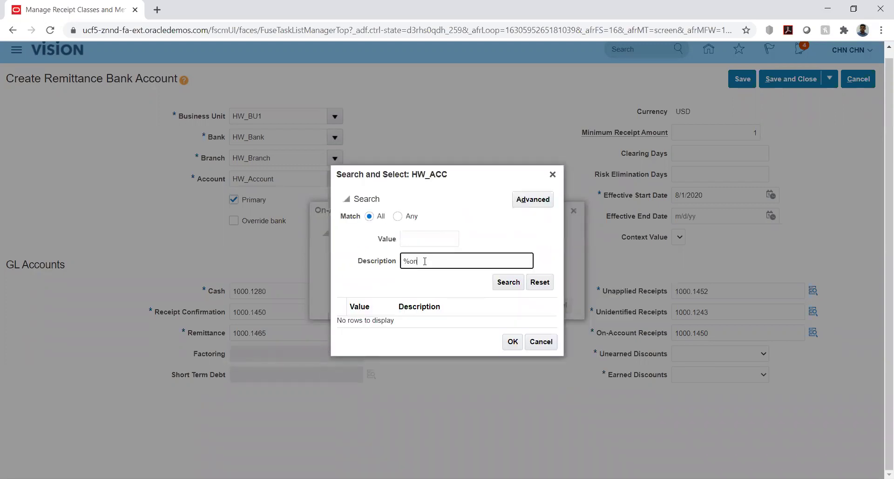
pyautogui.write('%acc%')
pyautogui.click(502, 283)
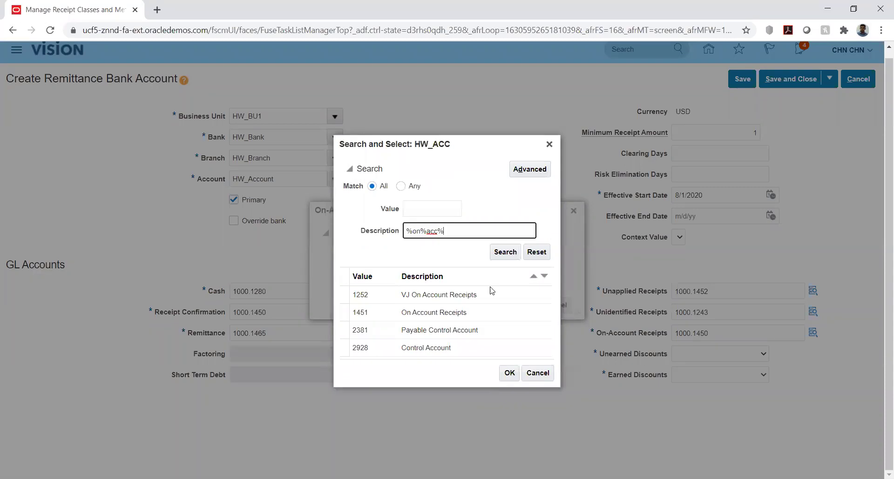
pyautogui.click(445, 313)
pyautogui.click(509, 372)
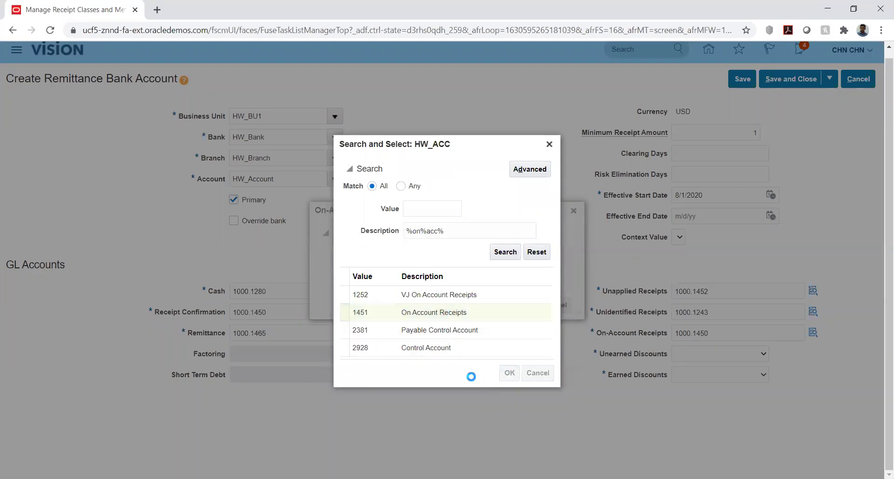
pyautogui.click(524, 308)
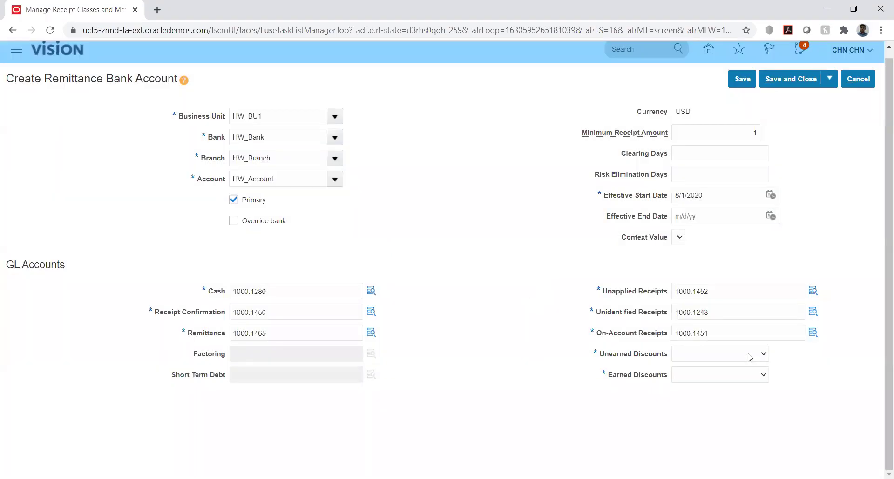
# Set Unearned Discounts to HW_REC_AC and Earned Discounts to HW_ERN_DIS.
pyautogui.click(750, 358)
pyautogui.click(738, 373)
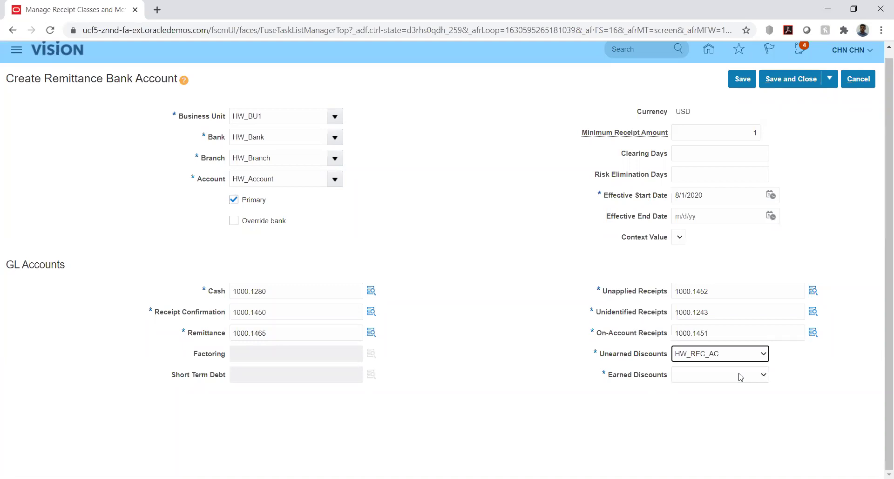
pyautogui.click(740, 377)
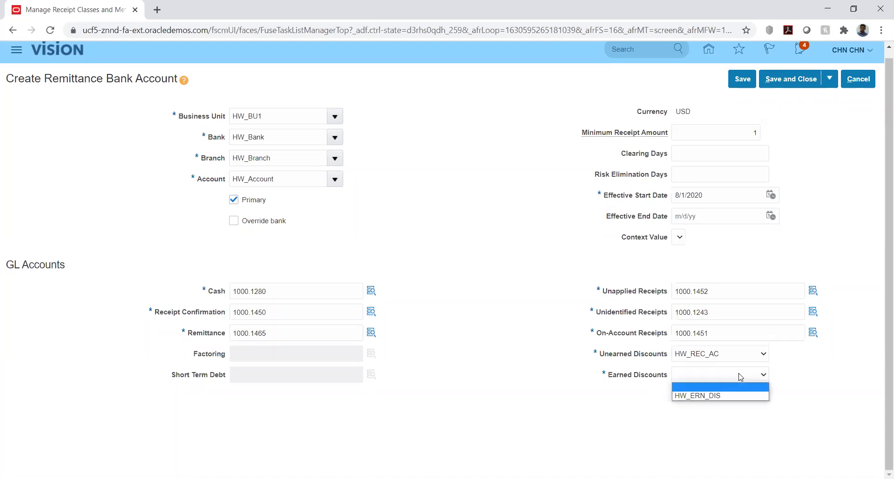
pyautogui.click(706, 396)
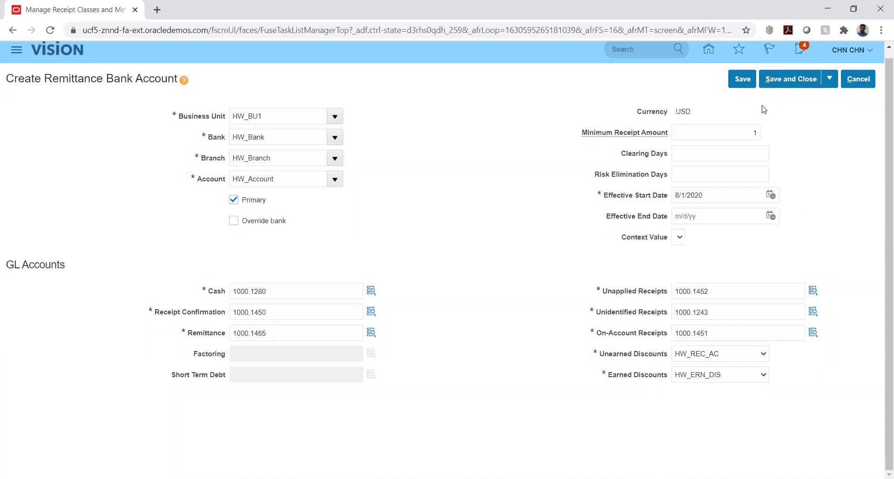
# Save and close the remittance bank account and the HW_REC1 receipt class.
pyautogui.click(741, 79)
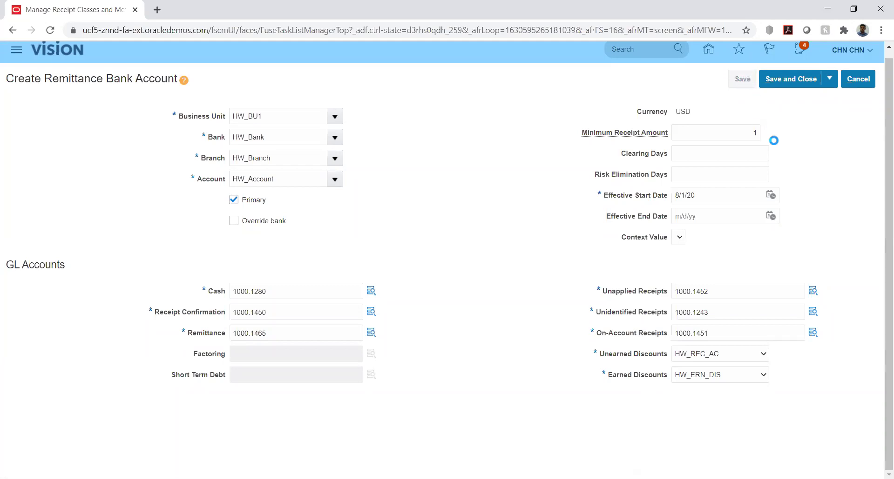
pyautogui.click(805, 80)
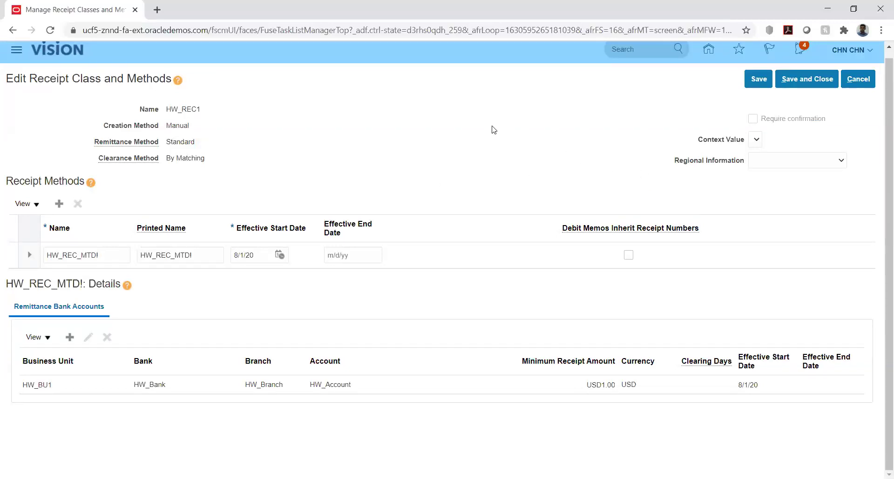
pyautogui.click(760, 82)
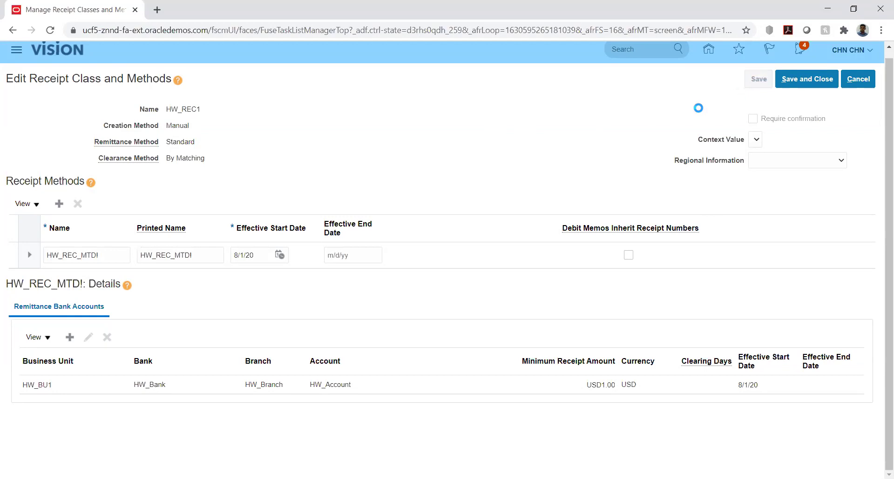
pyautogui.click(801, 78)
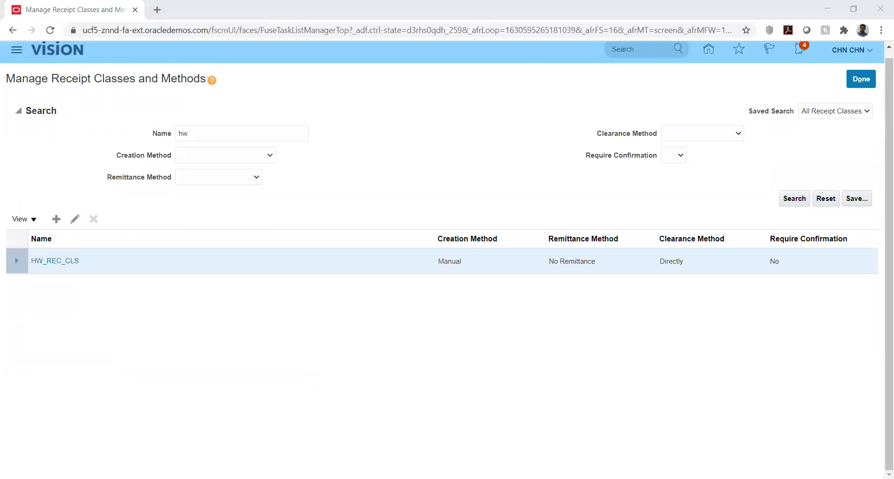
# Finish managing receipt classes and open the Manage Receipt Sources task of the HW Implementation project.
pyautogui.click(341, 301)
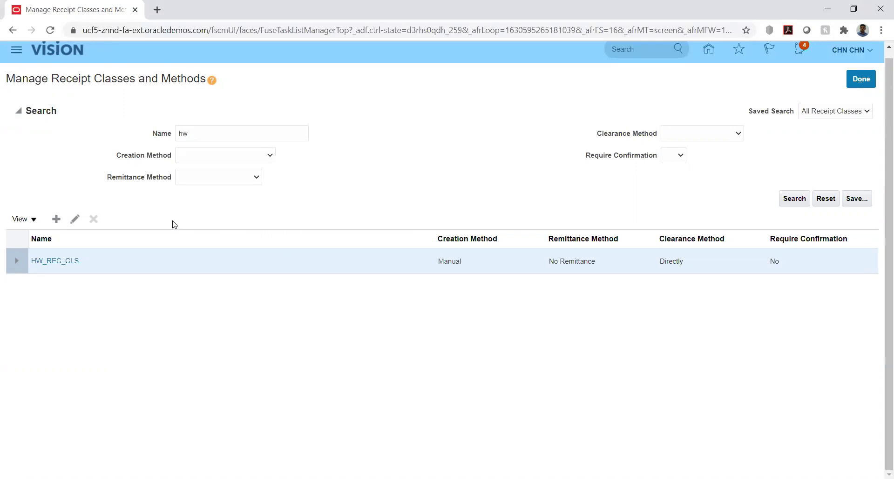
pyautogui.doubleClick(217, 130)
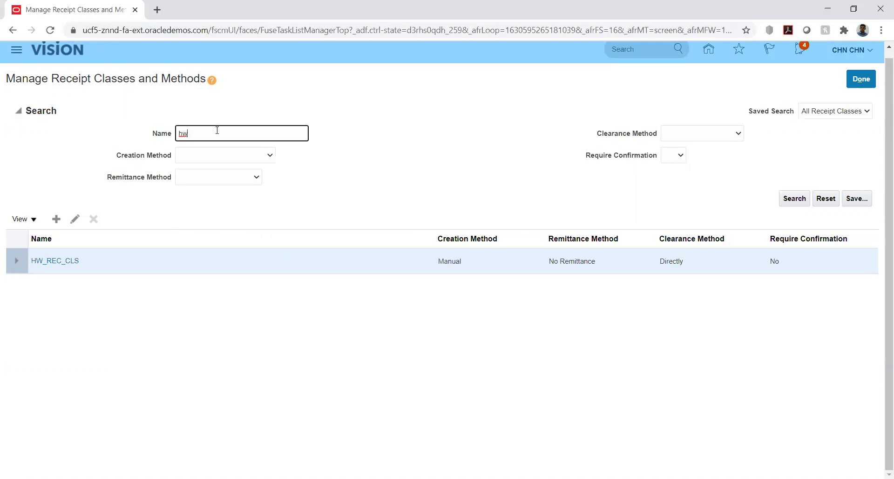
pyautogui.click(859, 77)
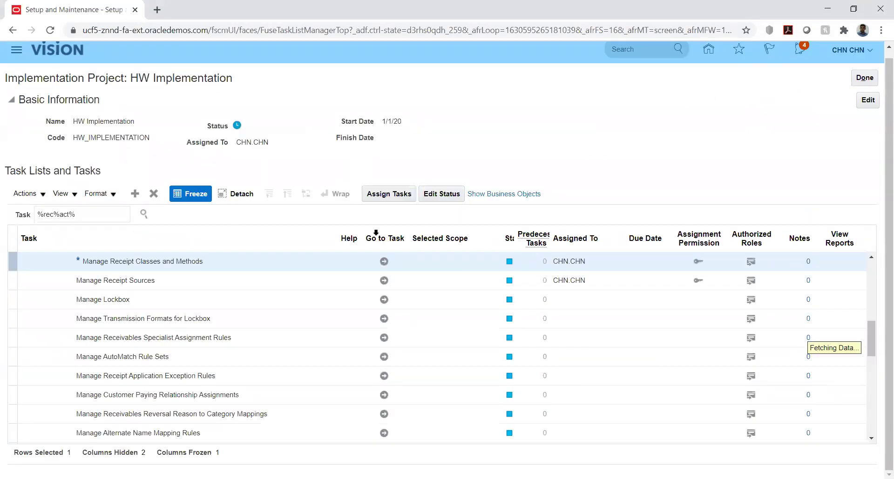
pyautogui.click(384, 280)
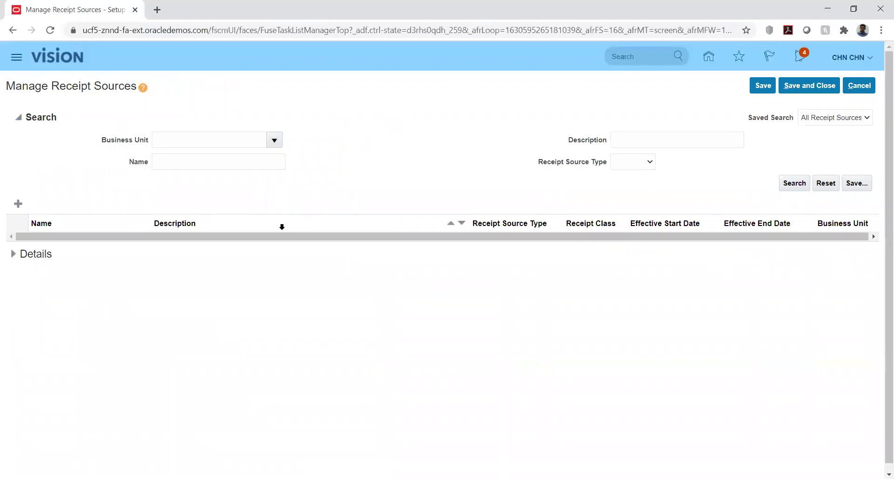
# Search the receipt sources of business unit HW_BU1 and examine the details of HW_MANUAL.
pyautogui.click(18, 203)
pyautogui.click(188, 136)
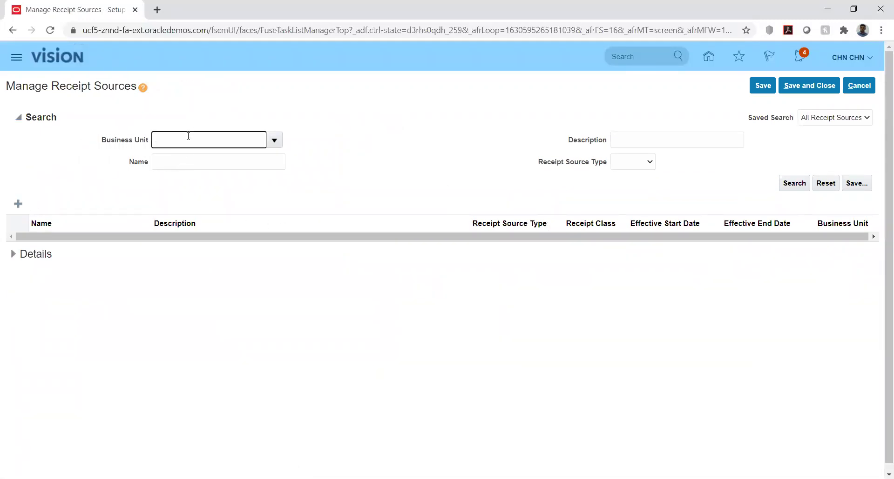
pyautogui.write('hw')
pyautogui.press('Tab')
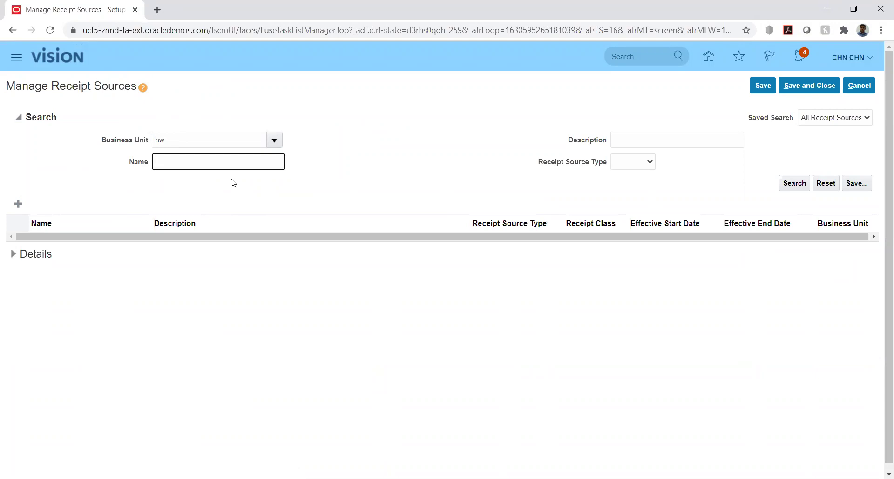
pyautogui.click(275, 142)
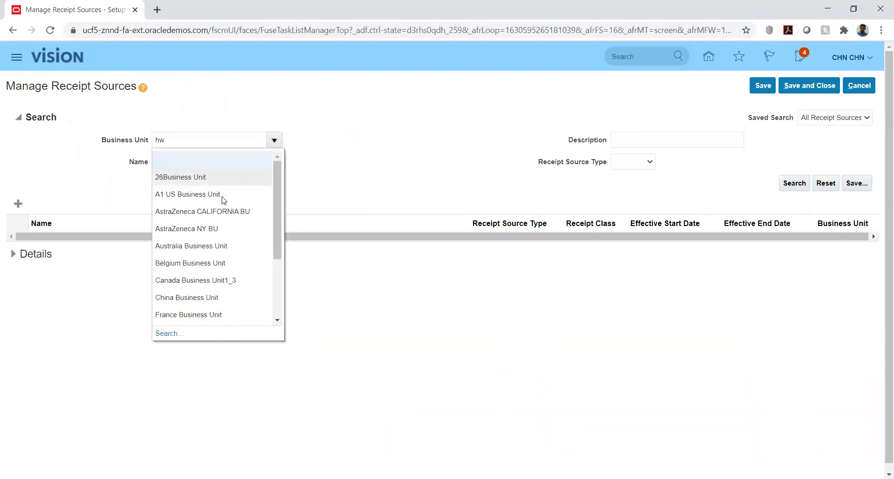
pyautogui.click(164, 334)
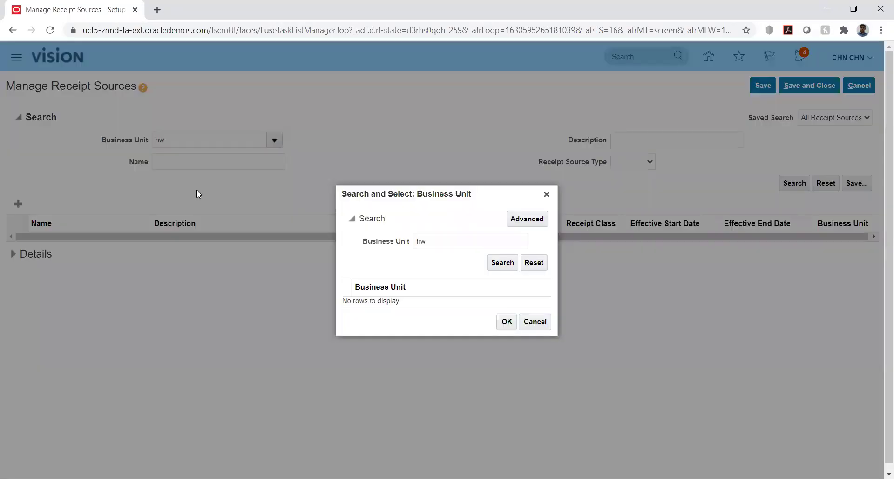
pyautogui.click(513, 264)
pyautogui.click(449, 299)
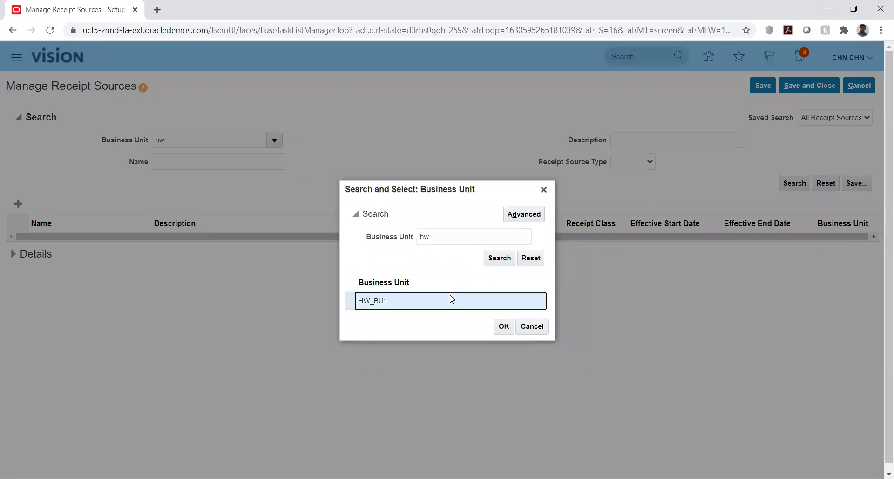
pyautogui.click(503, 327)
pyautogui.click(794, 184)
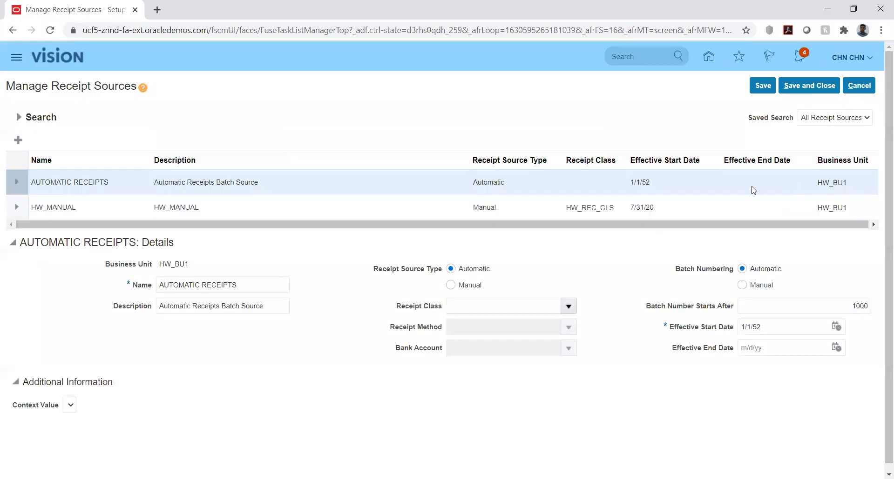
pyautogui.click(49, 208)
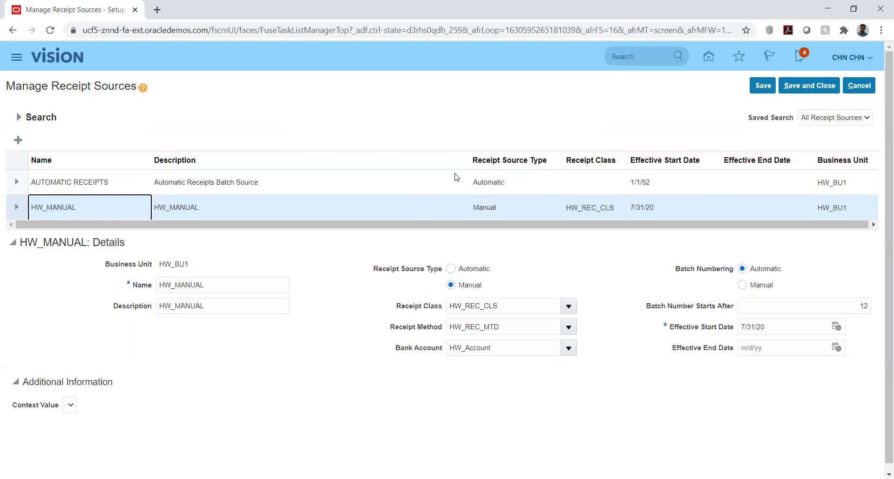
# Start a new receipt source for business unit HW_BU1, entering HW_MAN as both its name and description.
pyautogui.click(18, 140)
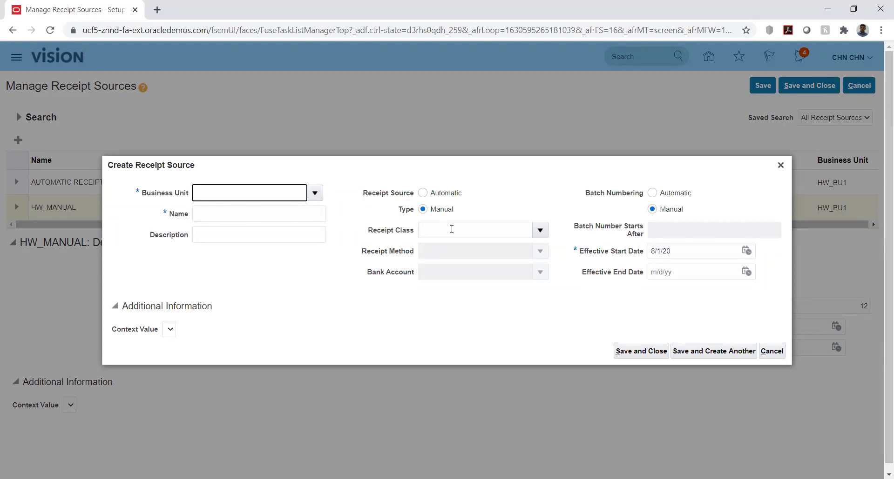
pyautogui.write('hw')
pyautogui.click(288, 214)
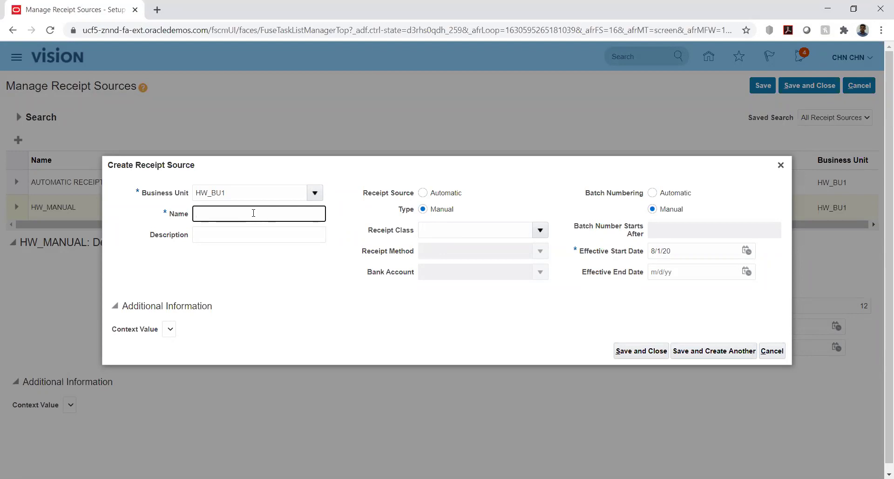
pyautogui.write('HW_MAN')
pyautogui.hotkey('ctrl', 'a')
pyautogui.hotkey('ctrl', 'c')
pyautogui.press('Tab')
pyautogui.hotkey('ctrl', 'v')
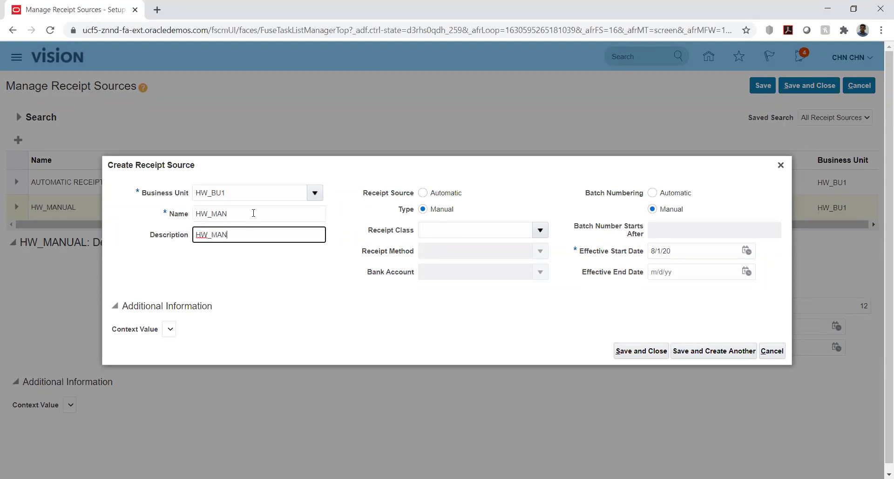
# Assign receipt class HW_REC1, receipt method HW_REC_MTD1 and bank account HW_Account to the HW_MAN receipt source.
pyautogui.click(468, 232)
pyautogui.write('hw')
pyautogui.press('Tab')
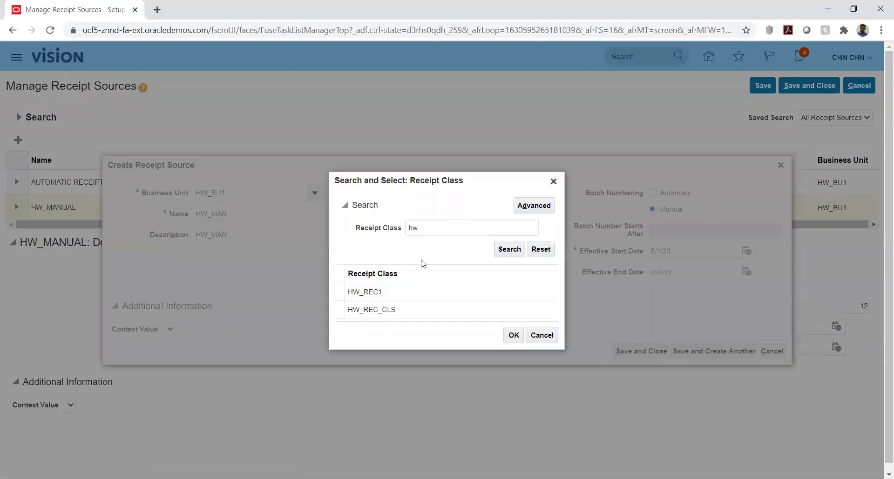
pyautogui.click(378, 292)
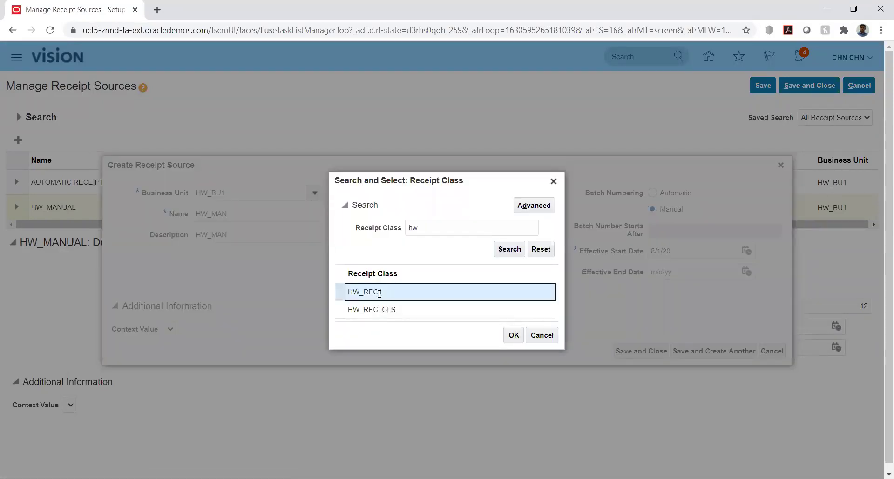
pyautogui.click(514, 335)
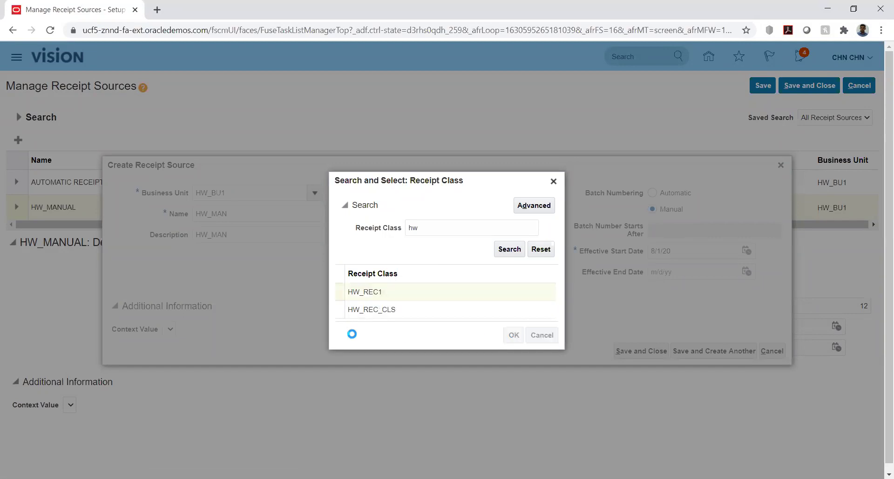
pyautogui.click(540, 251)
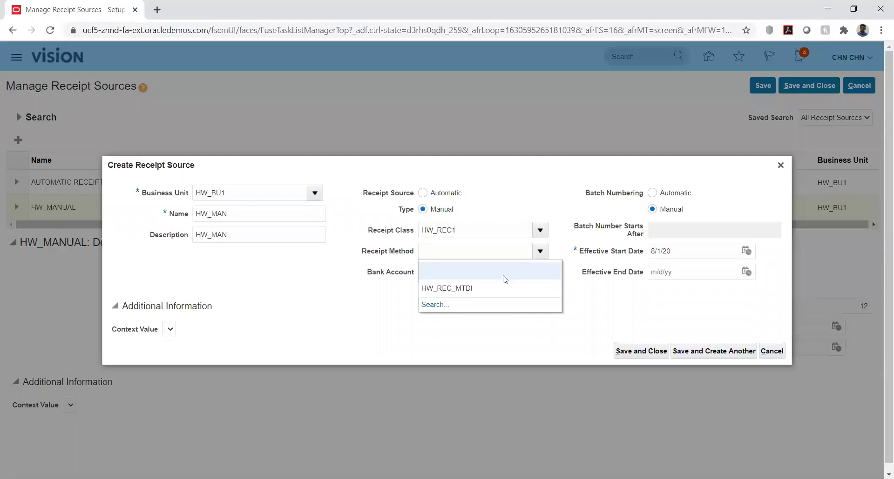
pyautogui.click(474, 287)
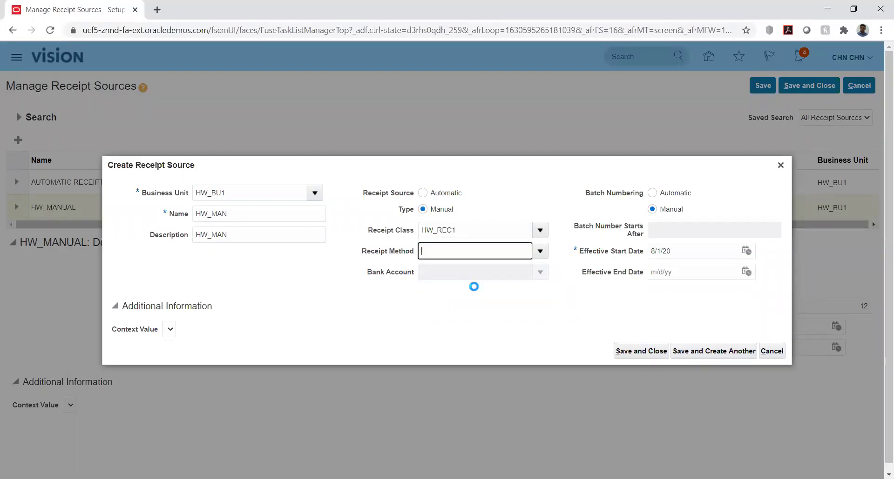
pyautogui.click(540, 273)
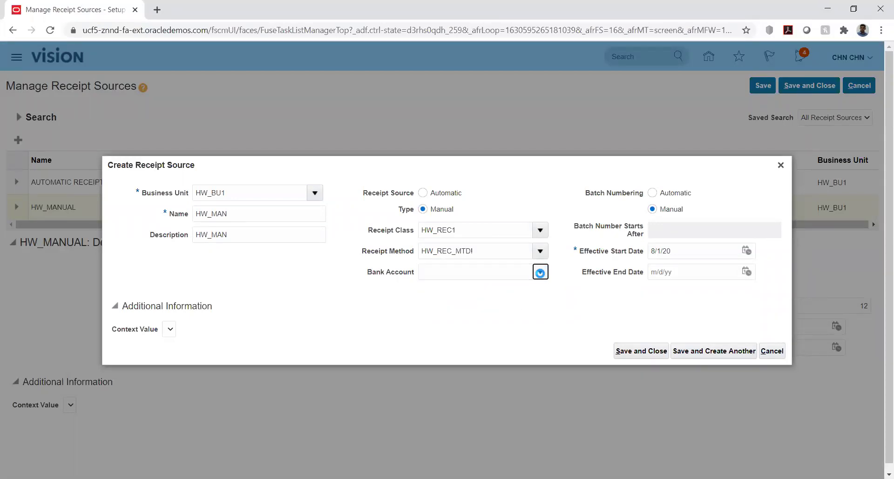
pyautogui.click(462, 310)
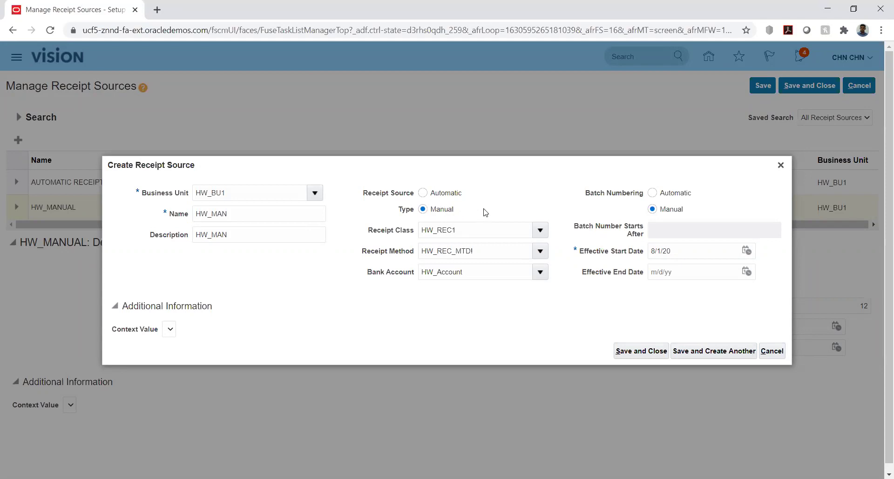
# Set HW_MAN's batch numbering to Automatic, starting after 1, and save and close the new receipt source.
pyautogui.click(652, 194)
pyautogui.click(664, 226)
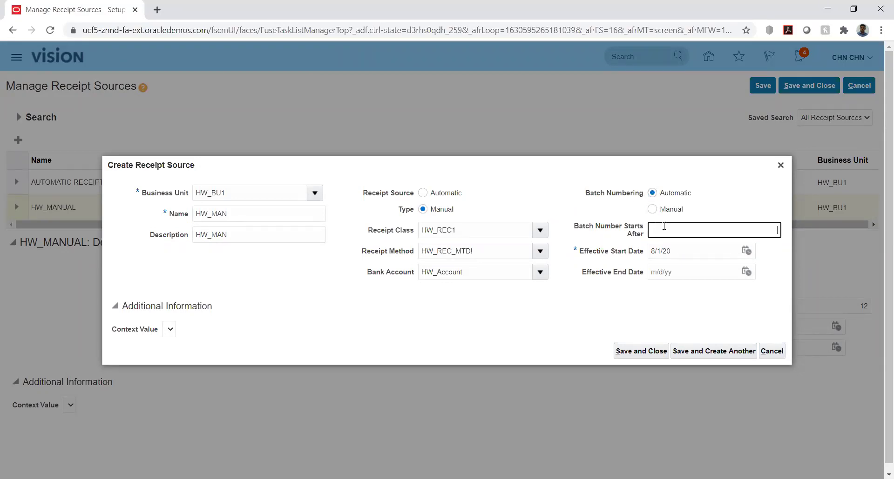
pyautogui.click(594, 307)
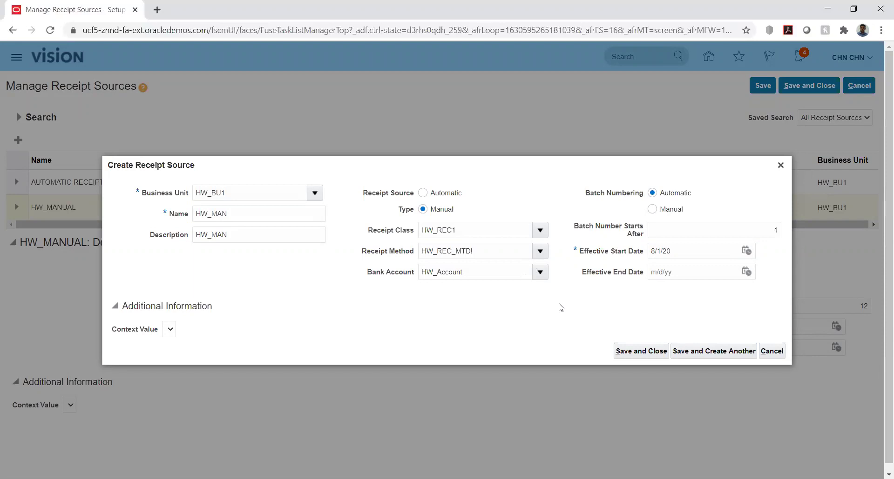
pyautogui.click(641, 352)
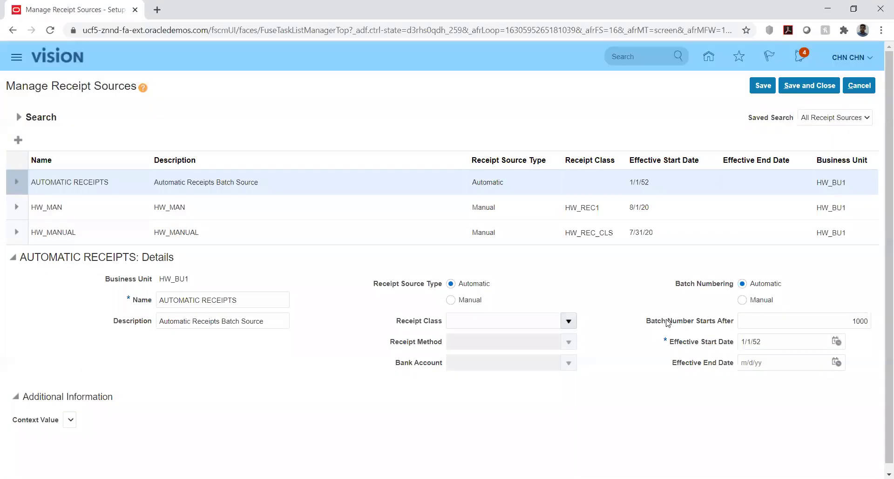
pyautogui.click(17, 141)
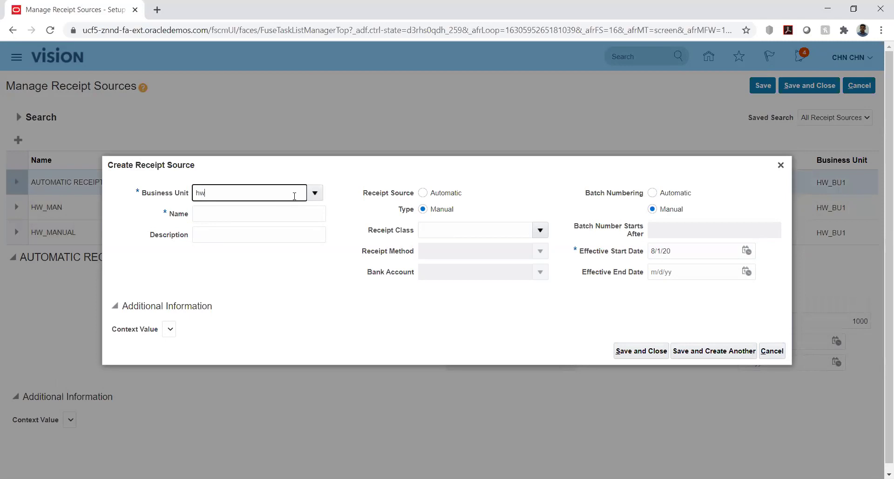
pyautogui.press('Tab')
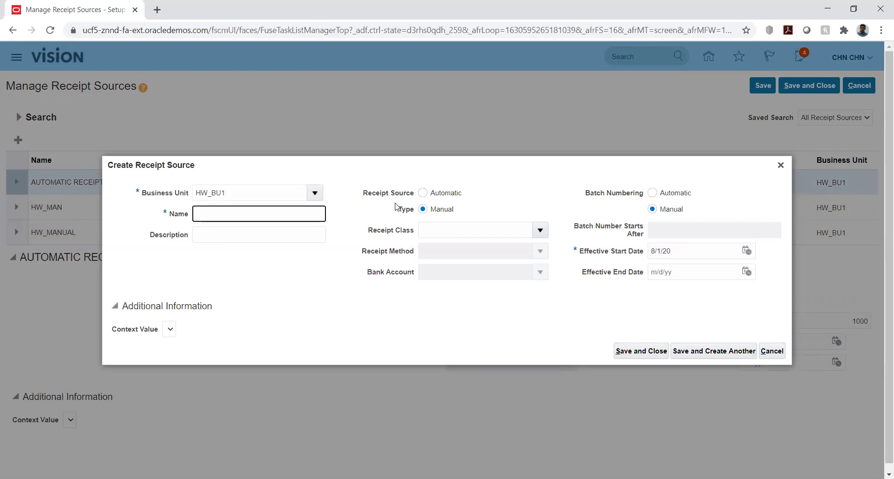
pyautogui.click(422, 193)
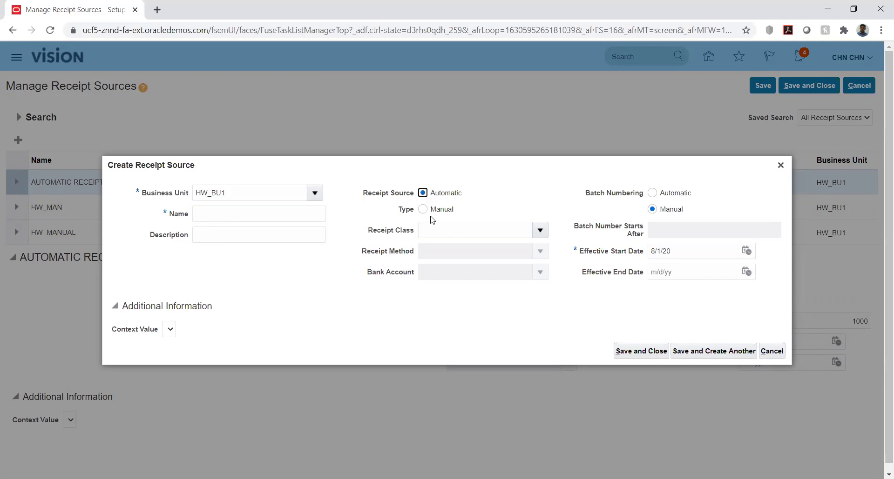
pyautogui.click(485, 209)
pyautogui.click(462, 230)
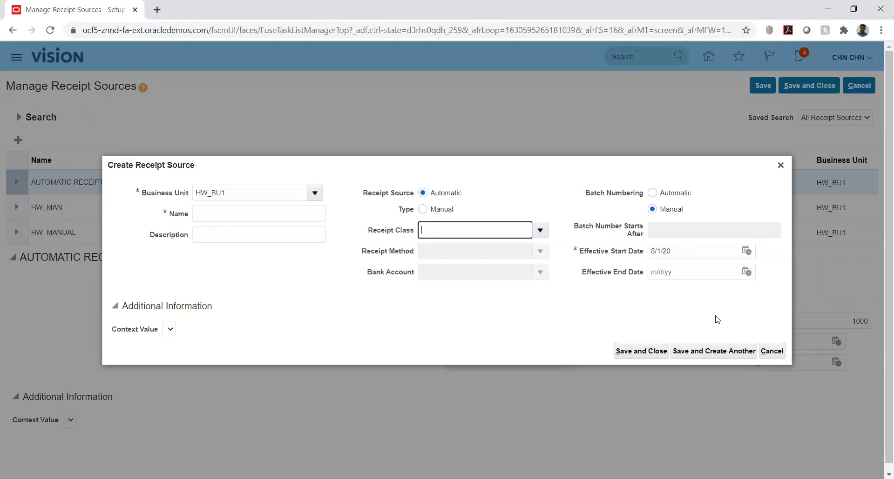
pyautogui.click(772, 351)
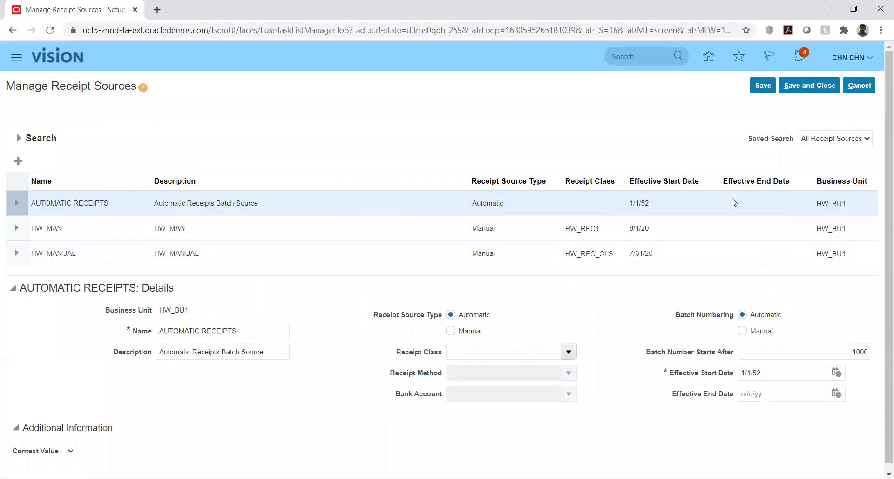
# Save and close the receipt sources and open the Security Console, dismissing its warning.
pyautogui.click(796, 88)
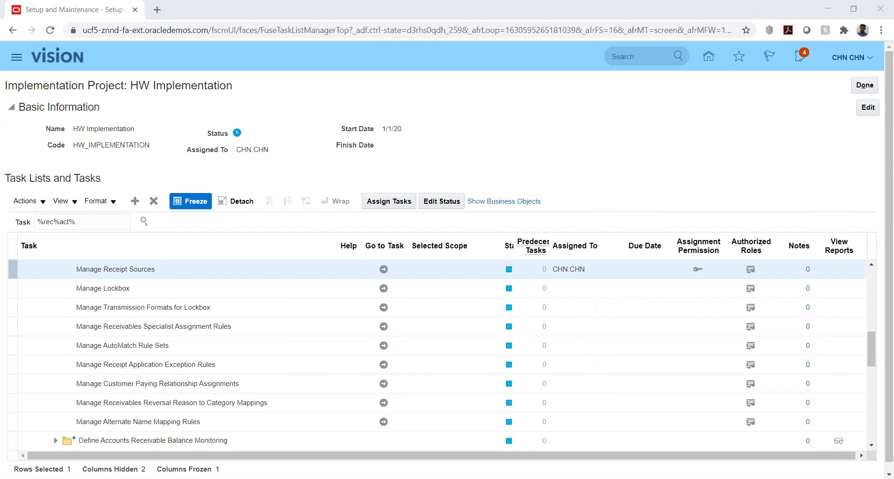
pyautogui.click(131, 270)
pyautogui.click(19, 58)
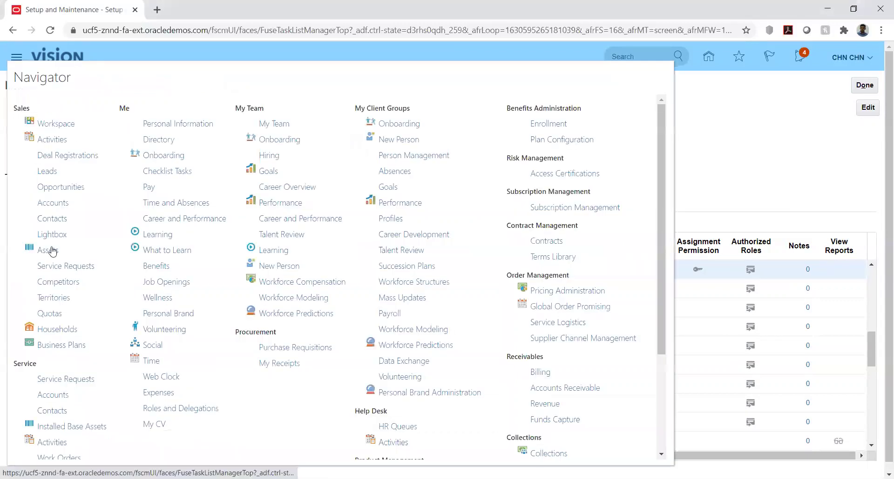
pyautogui.scroll(-3, 504, 265)
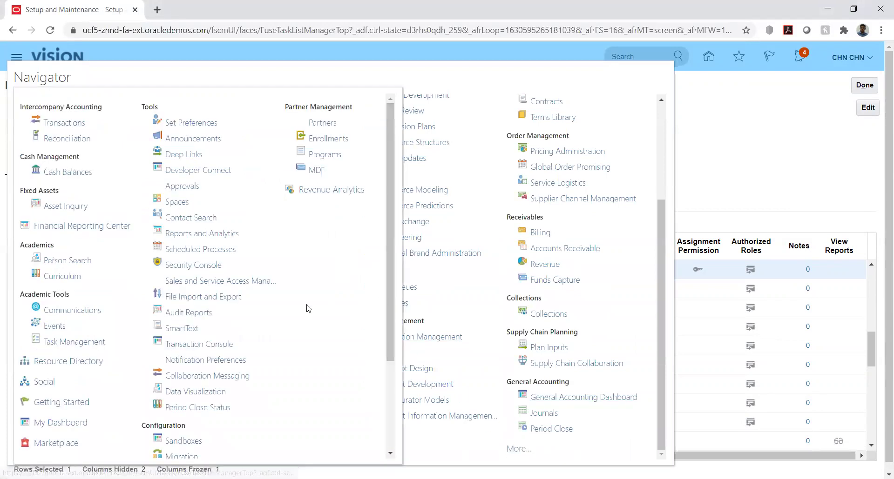
pyautogui.scroll(-3, 95, 303)
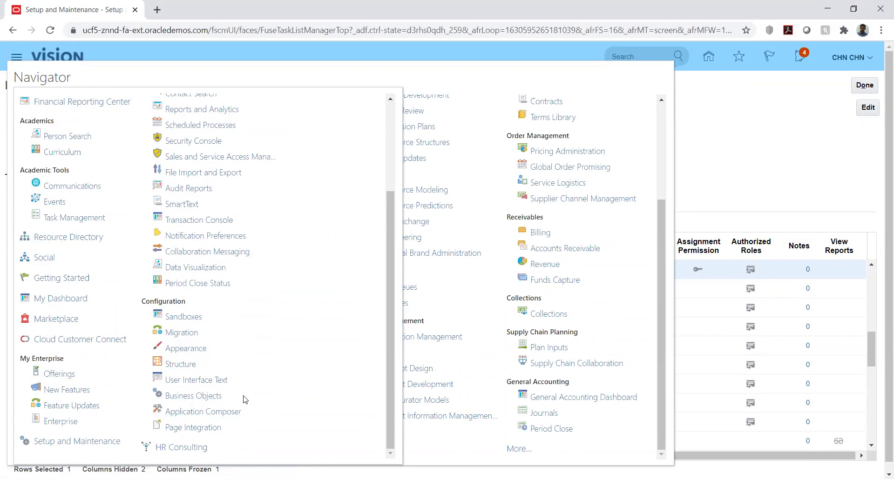
pyautogui.click(201, 142)
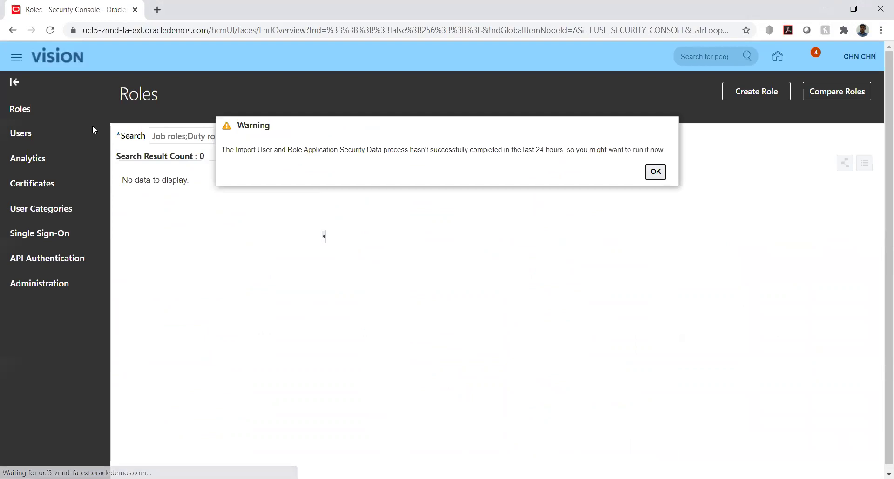
pyautogui.click(656, 172)
# Search the user accounts for the signed-in user's user name and open that account's details.
pyautogui.click(38, 149)
pyautogui.click(345, 137)
pyautogui.write('CHN.CHN')
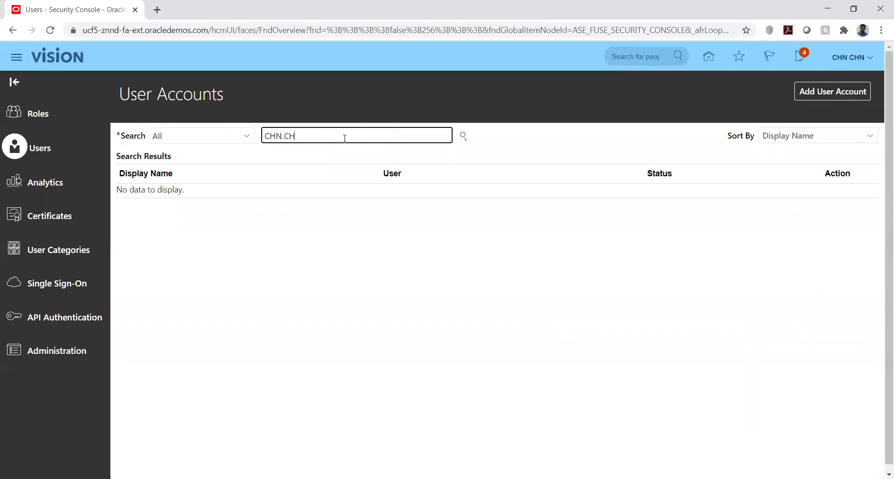
pyautogui.click(463, 136)
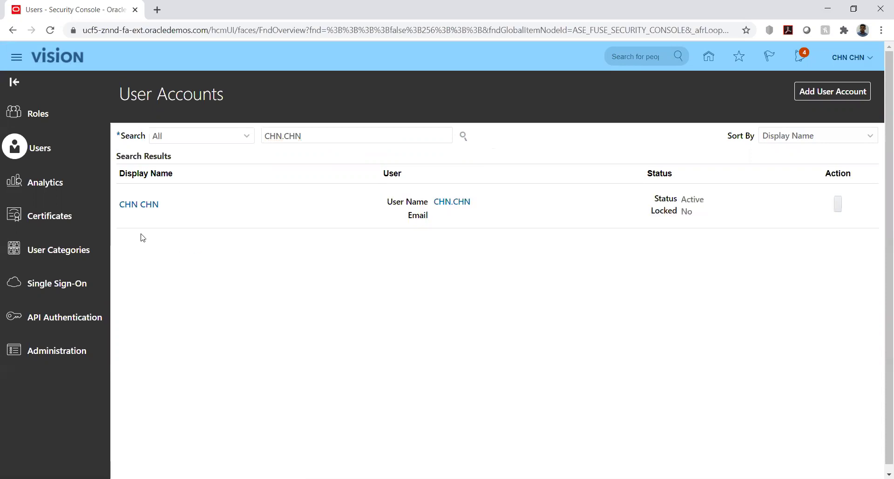
pyautogui.click(139, 205)
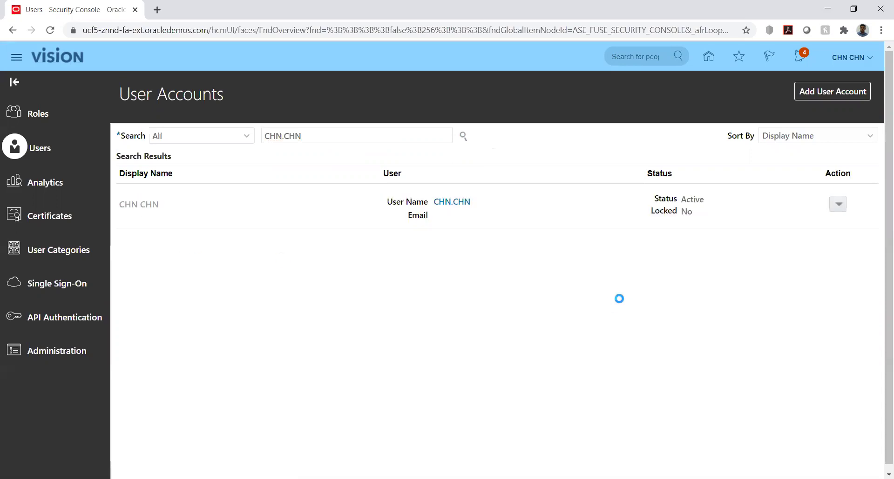
# Open the user account for editing, examine its assigned roles, and leave the account without saving.
pyautogui.click(775, 92)
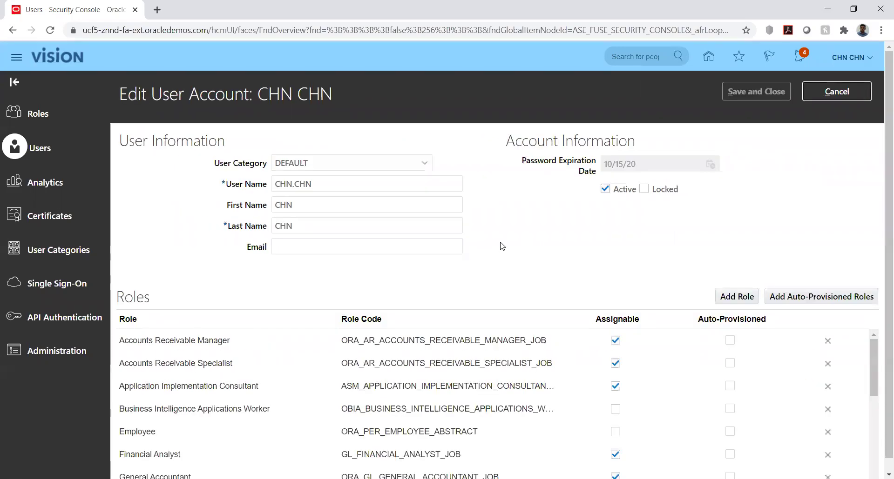
pyautogui.scroll(-1, 715, 246)
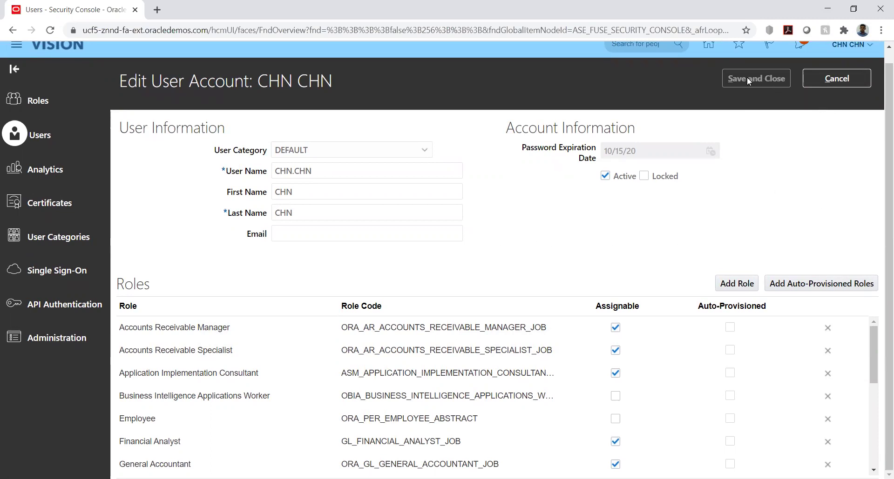
pyautogui.click(836, 79)
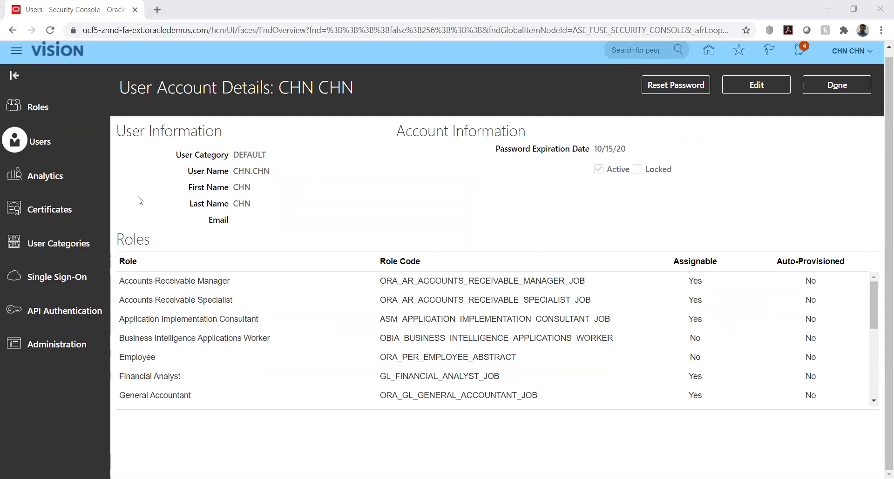
pyautogui.click(837, 87)
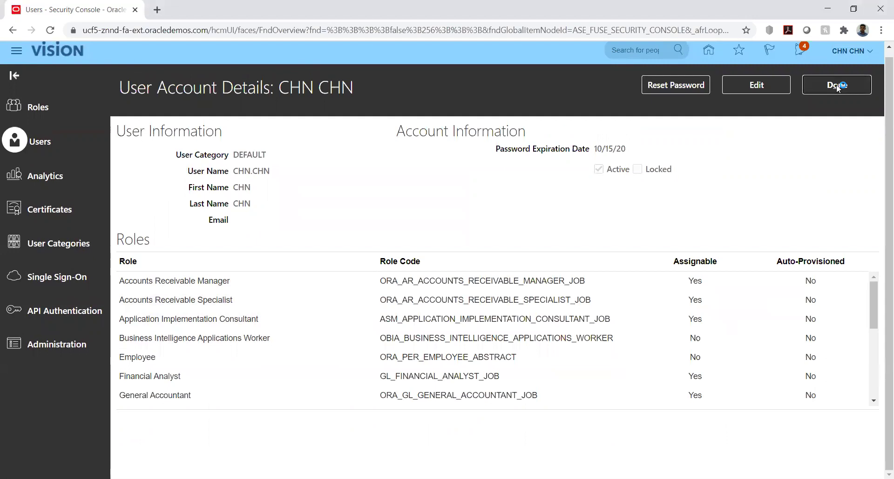
# Leave the Security Console for the home page and open General Accounting's Period Close work area.
pyautogui.click(15, 52)
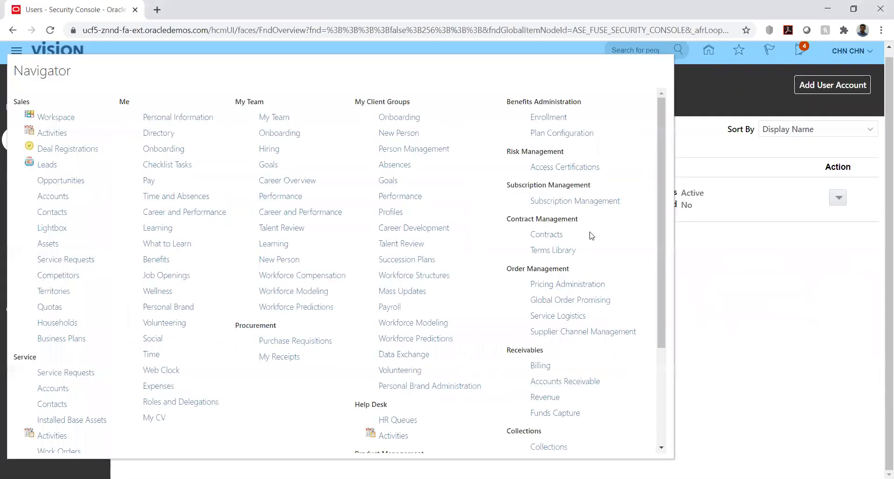
pyautogui.click(709, 50)
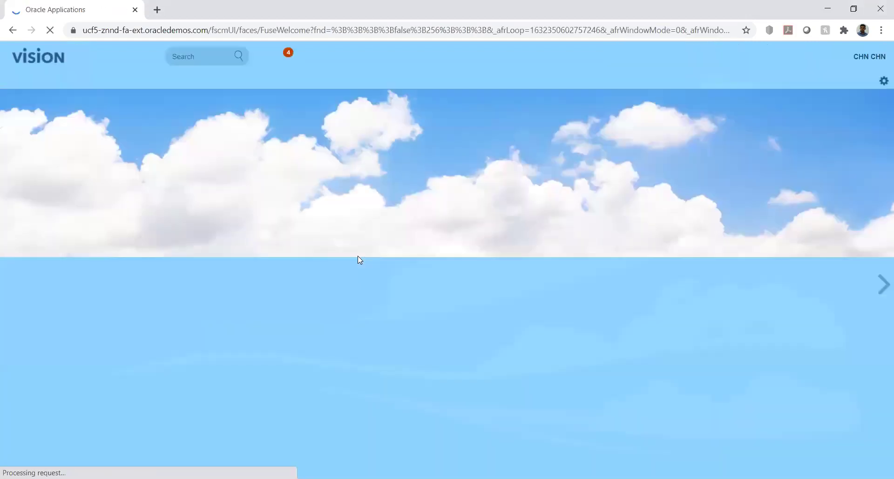
pyautogui.scroll(-3, 282, 319)
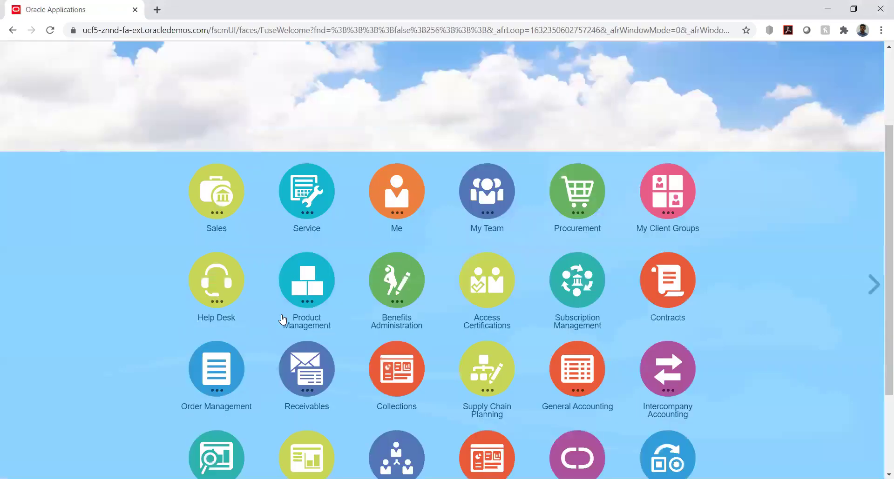
pyautogui.scroll(-3, 282, 319)
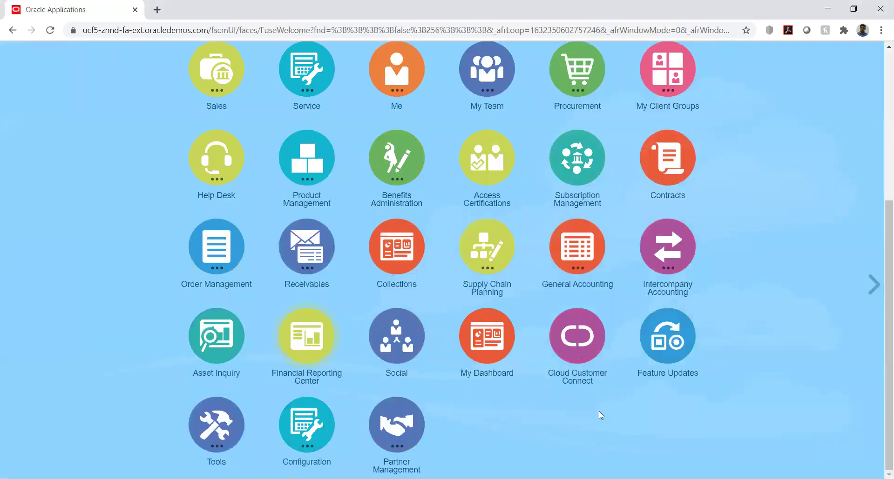
pyautogui.click(579, 259)
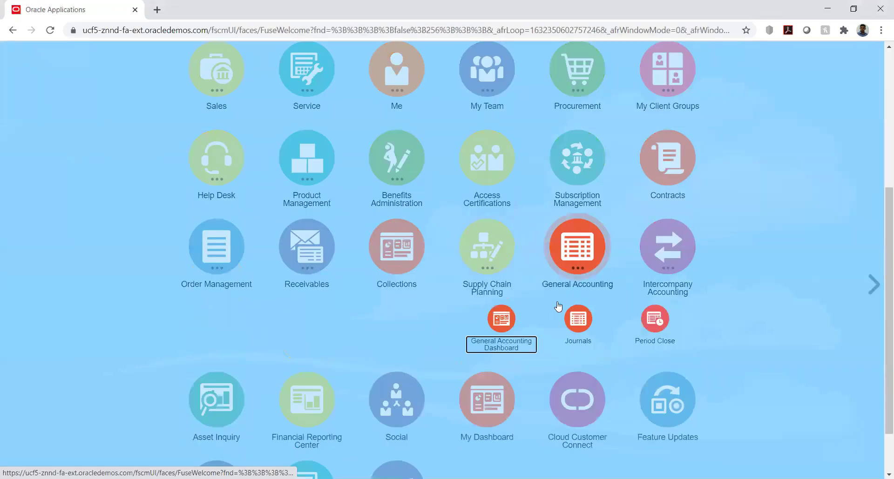
pyautogui.click(655, 320)
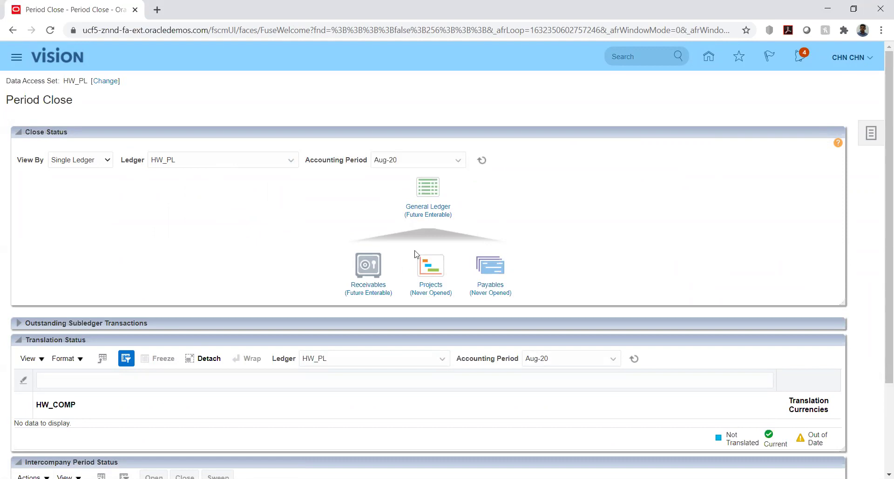
# Submit the opening of General Ledger period Aug-20 for ledger HW_PL and return to the Period Close overview.
pyautogui.click(420, 210)
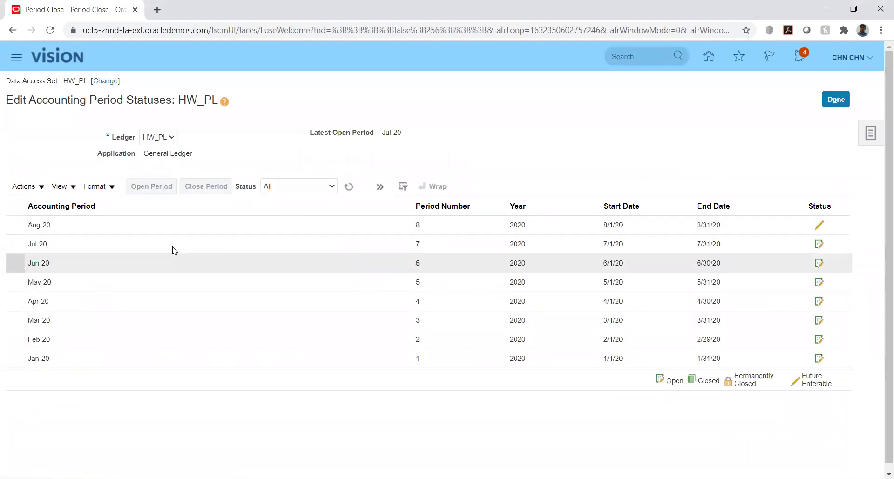
pyautogui.click(131, 227)
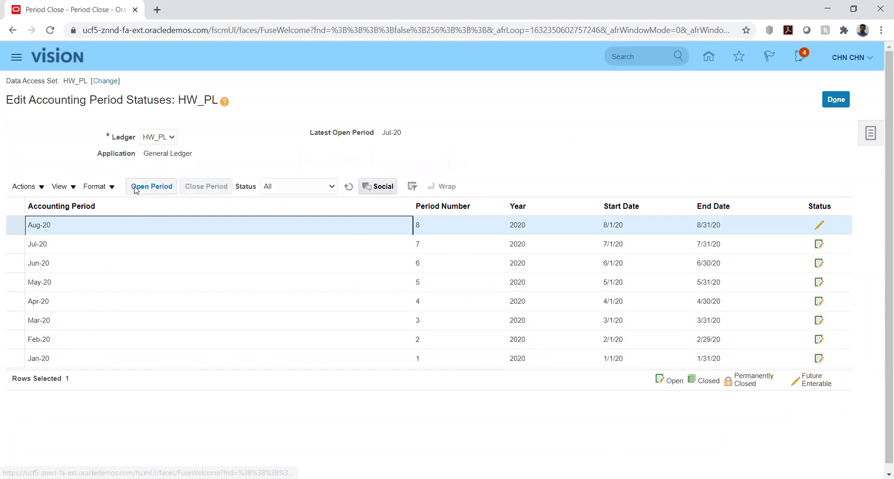
pyautogui.click(136, 188)
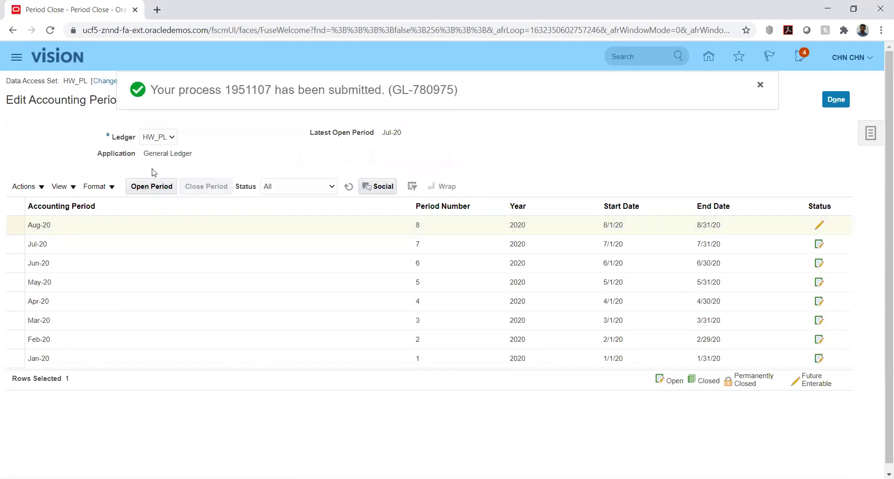
pyautogui.click(760, 85)
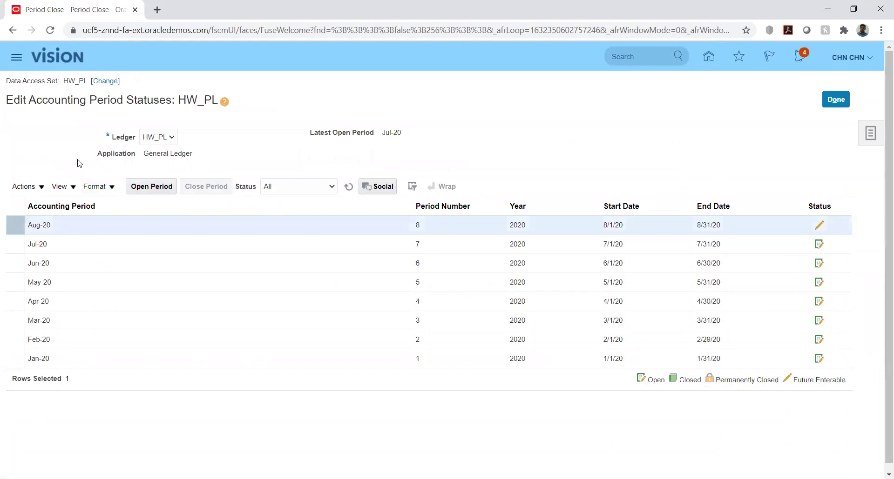
pyautogui.click(835, 99)
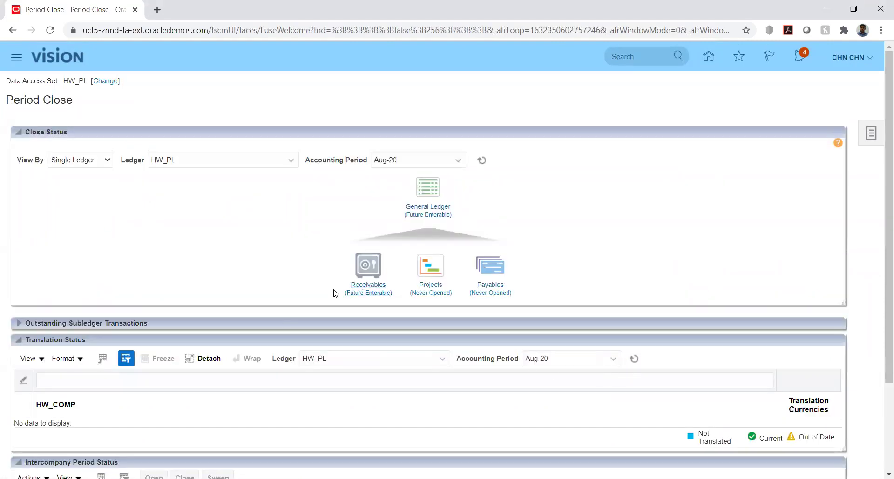
# Request opening the Receivables period Aug-20 for ledger HW_PL and return to the Period Close overview.
pyautogui.click(374, 291)
pyautogui.click(66, 226)
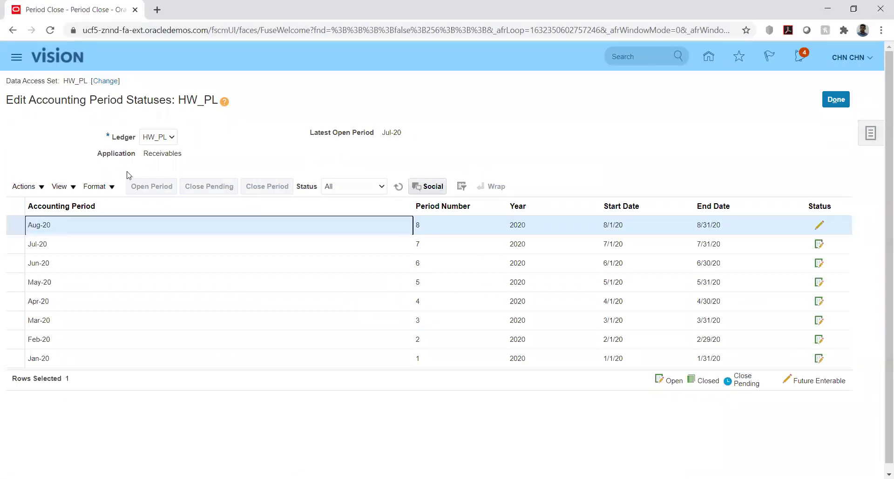
pyautogui.click(144, 188)
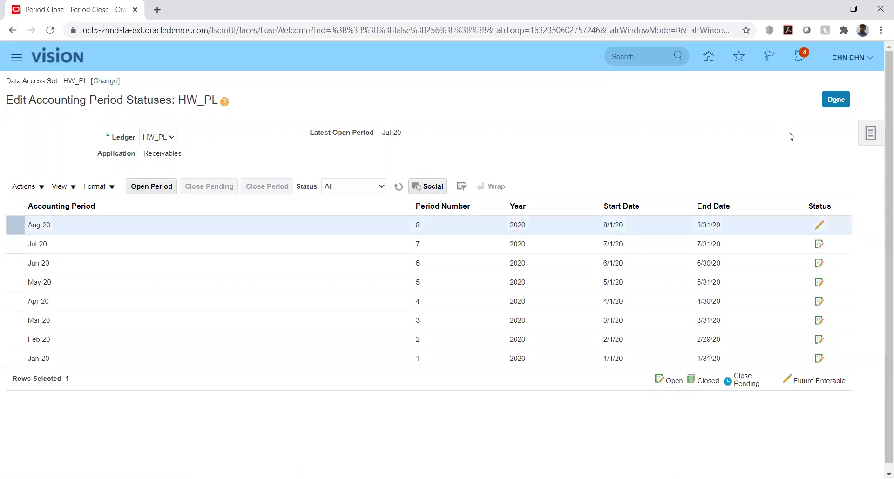
pyautogui.click(835, 100)
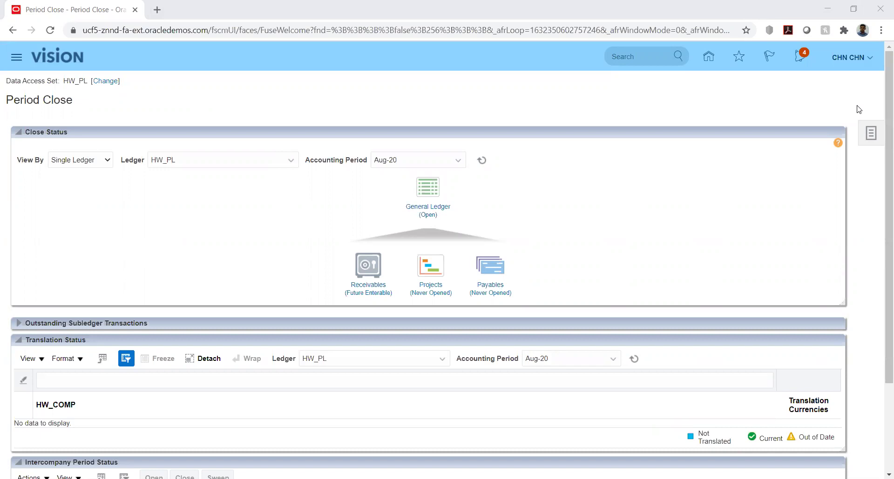
# Go to the Receivables Billing work area from the home page and start creating an organization customer.
pyautogui.click(708, 57)
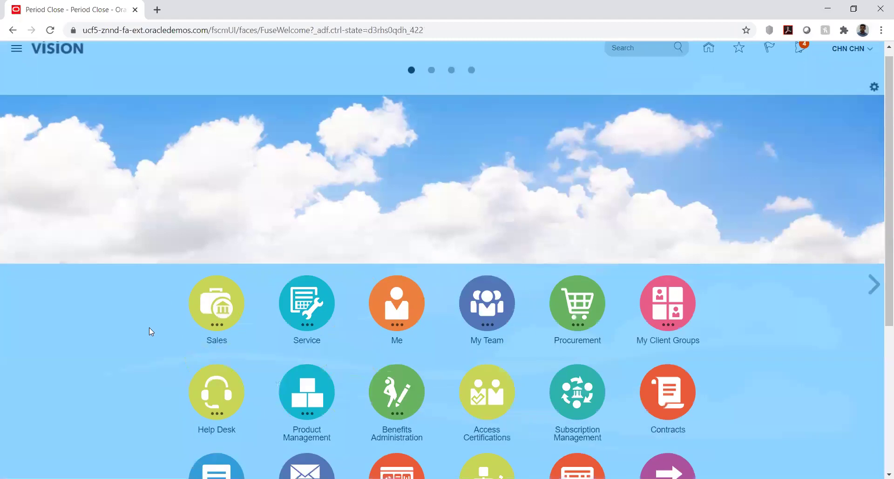
pyautogui.scroll(-5, 149, 327)
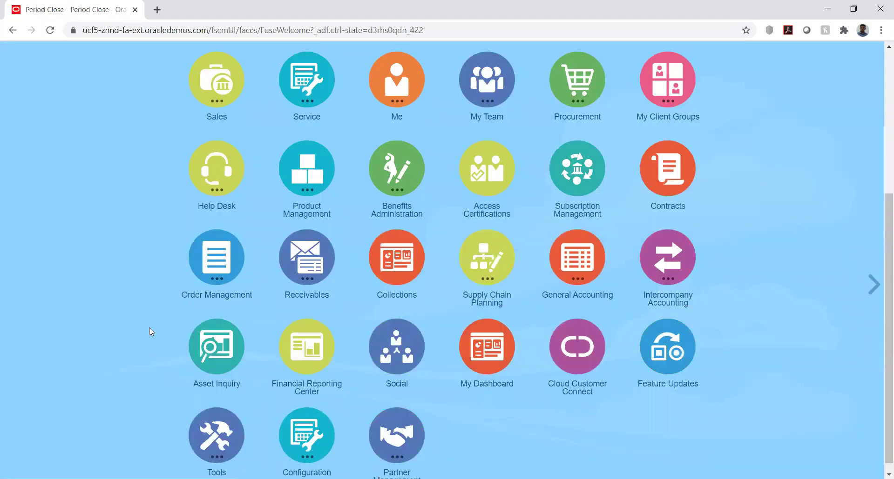
pyautogui.click(306, 257)
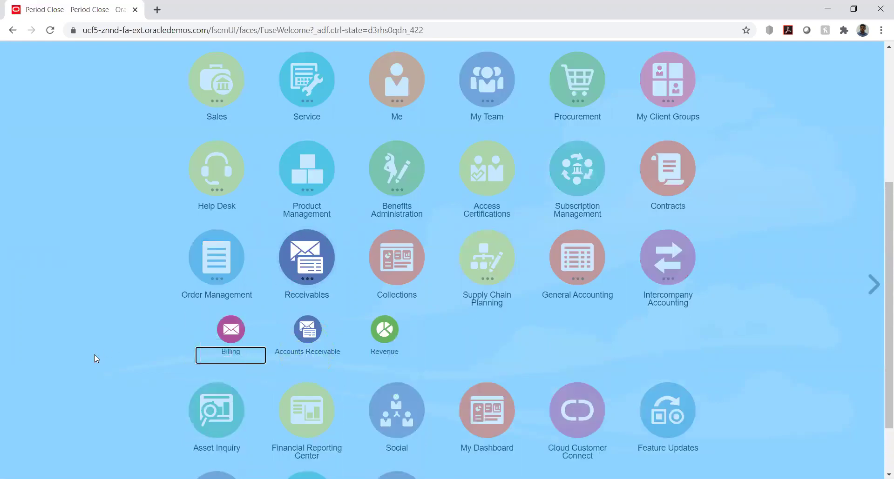
pyautogui.click(233, 331)
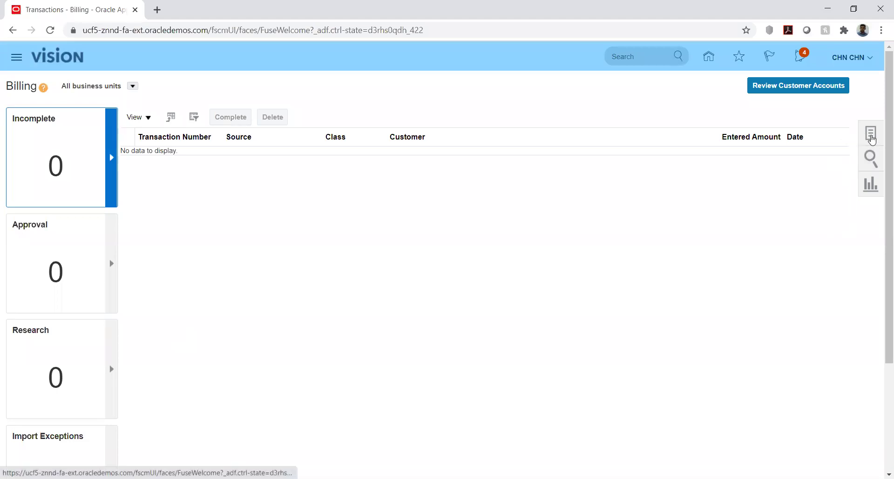
pyautogui.click(871, 136)
pyautogui.click(777, 203)
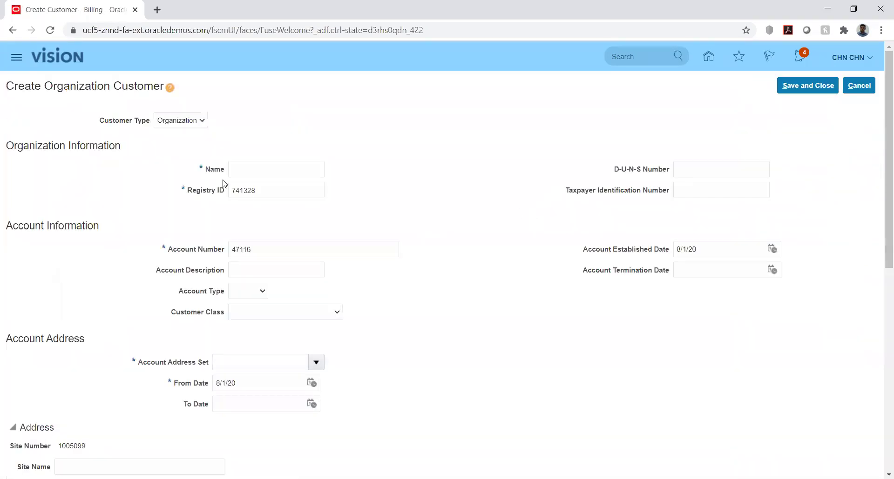
# Examine the new customer's name field and the Account Type and Customer Class choices without selecting any.
pyautogui.click(236, 169)
pyautogui.scroll(-3, 429, 164)
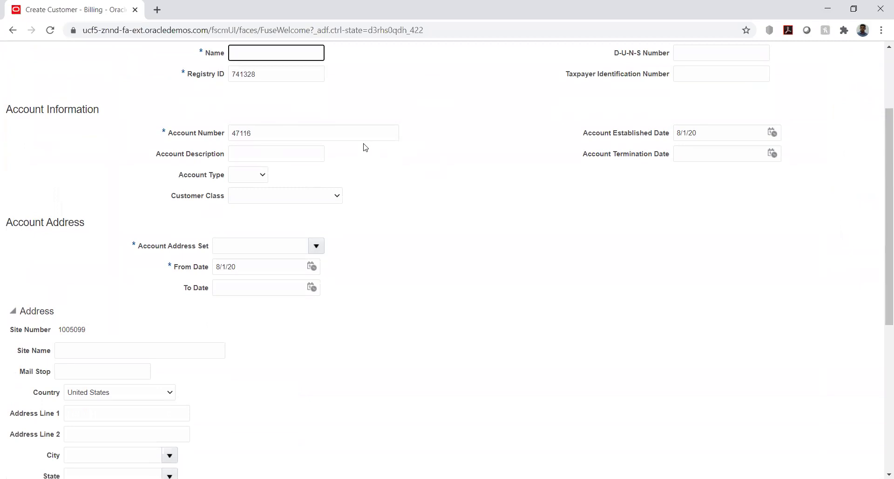
pyautogui.click(257, 179)
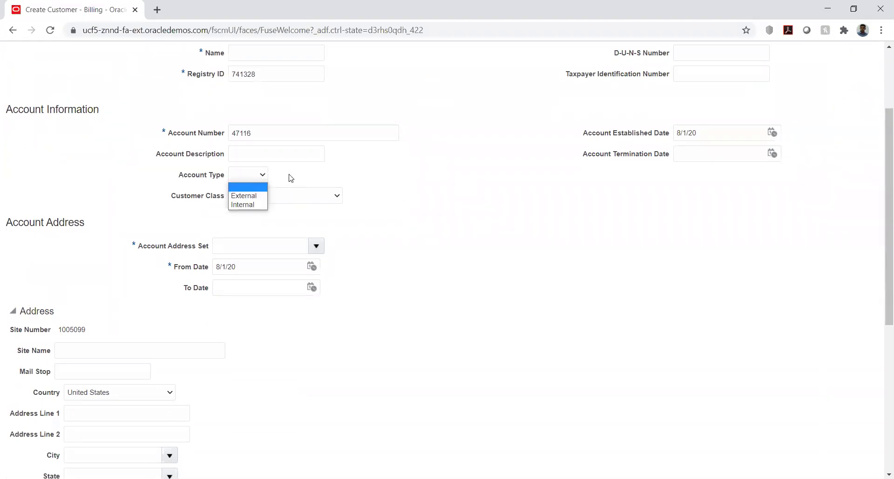
pyautogui.click(288, 174)
pyautogui.click(248, 174)
pyautogui.click(303, 175)
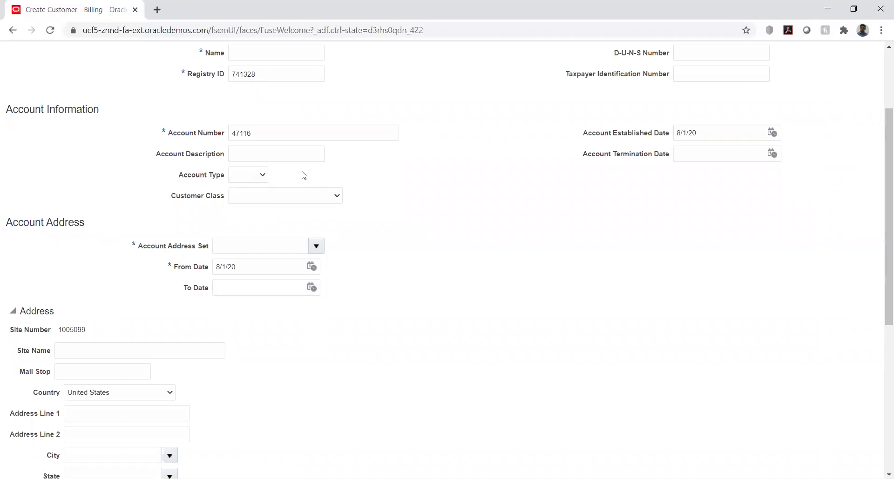
pyautogui.click(311, 199)
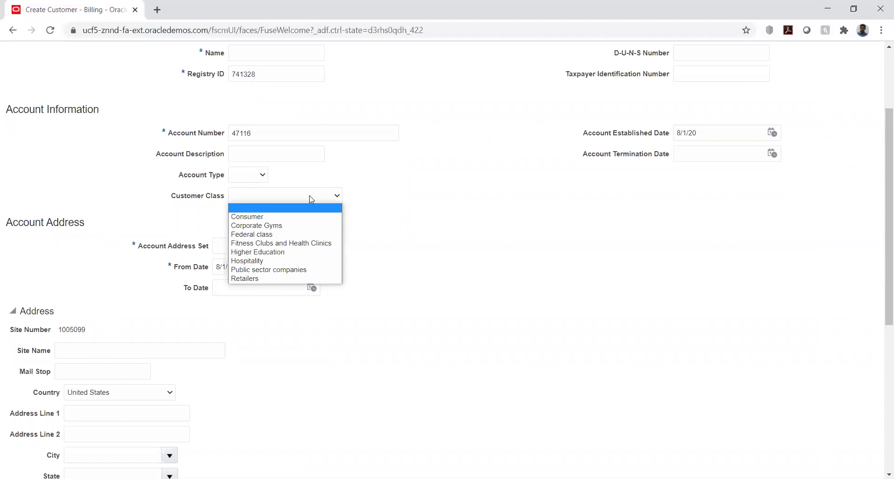
pyautogui.click(455, 252)
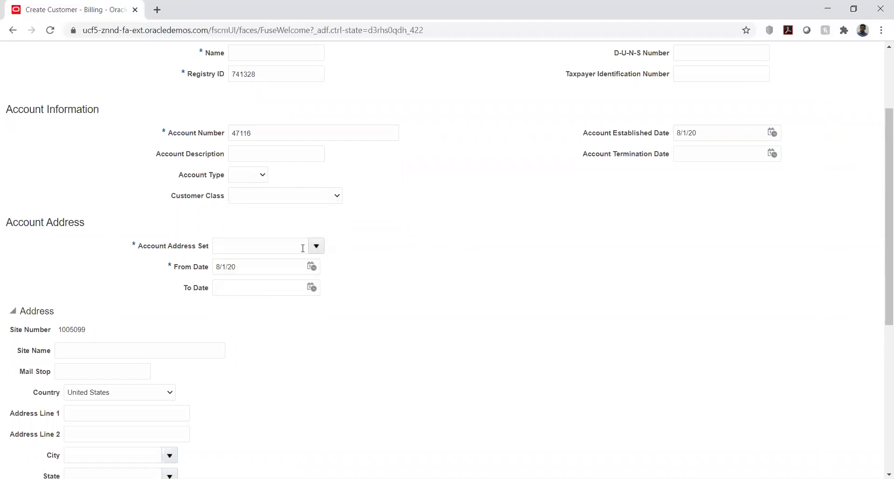
# Examine the reference data sets offered for the Account Address Set and close the list without choosing one.
pyautogui.moveTo(139, 245); pyautogui.dragTo(208, 246)
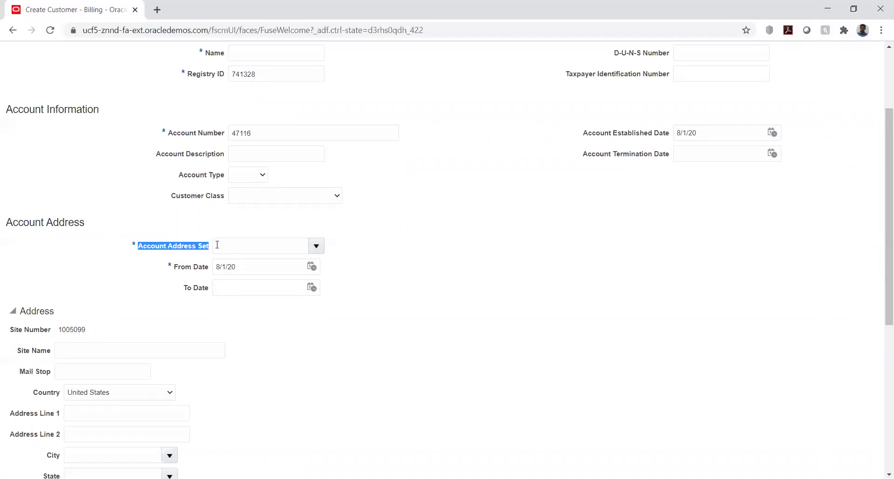
pyautogui.click(316, 246)
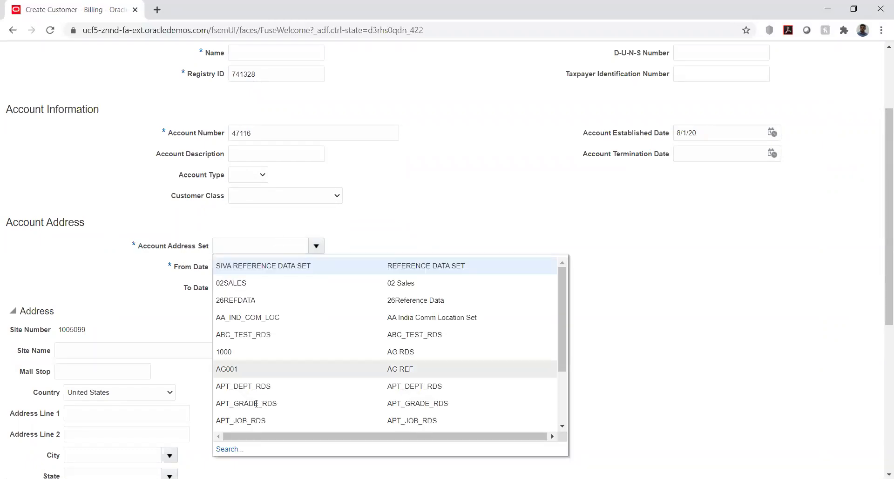
pyautogui.scroll(-5, 295, 335)
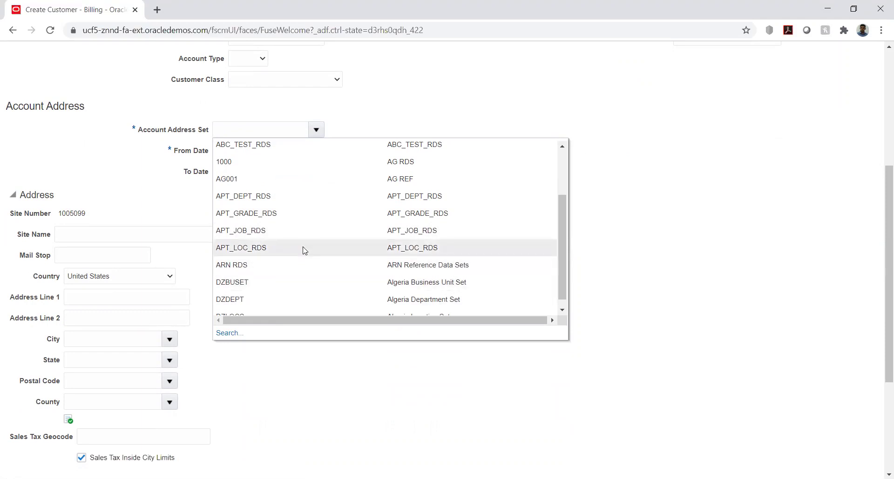
pyautogui.scroll(5, 691, 175)
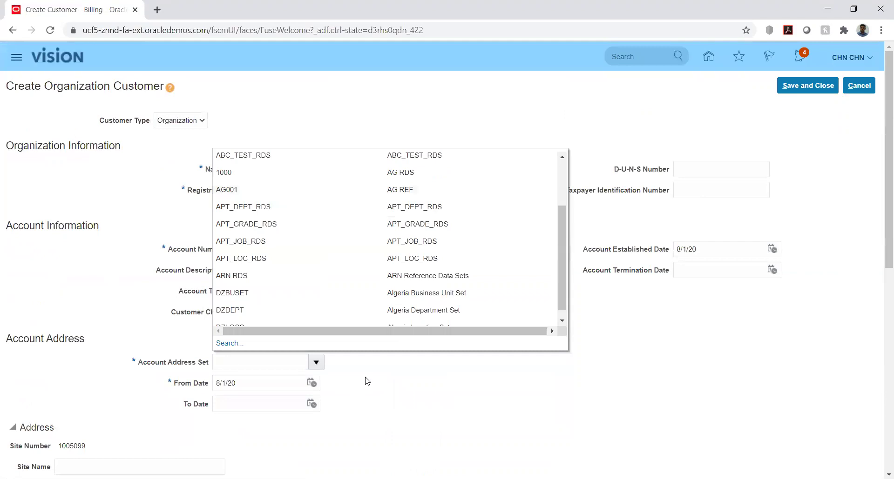
pyautogui.click(366, 380)
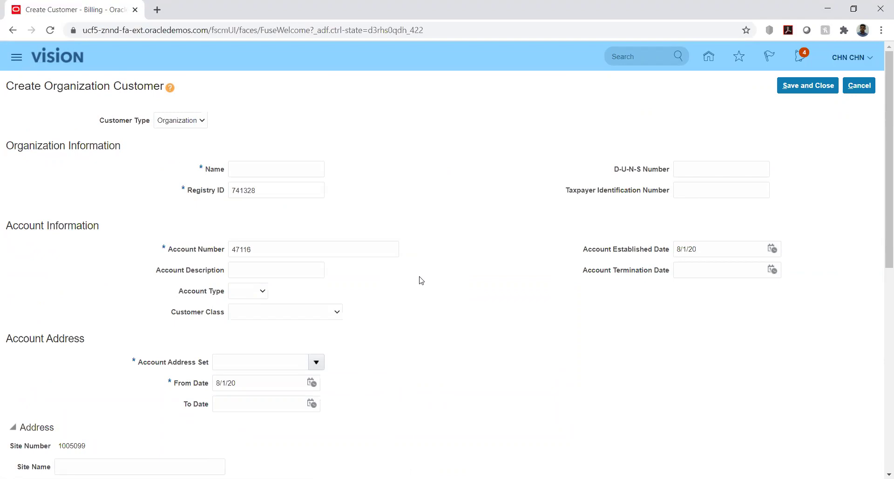
# Examine the new customer's address section, including the Site Name field, without entering anything.
pyautogui.scroll(-5, 419, 280)
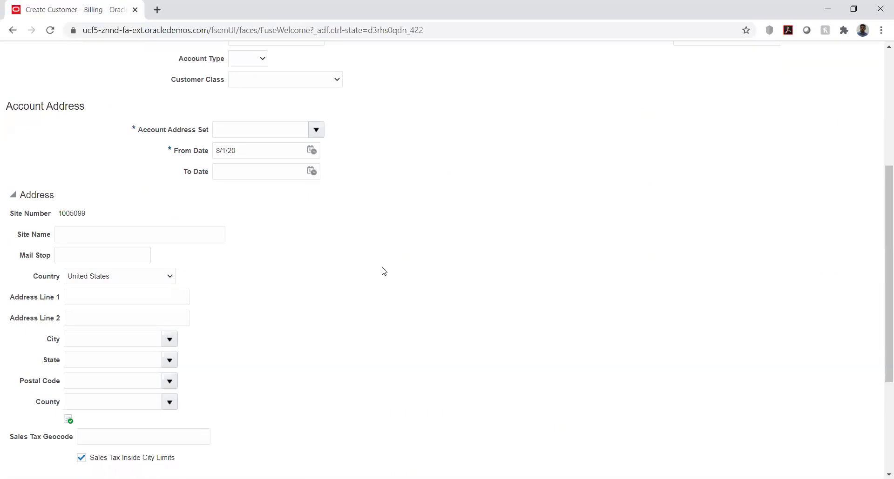
pyautogui.scroll(-3, 383, 271)
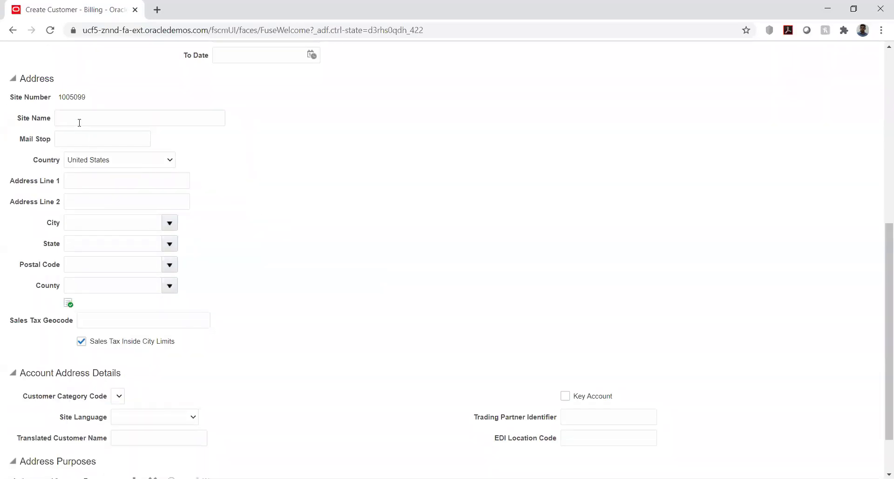
pyautogui.click(63, 116)
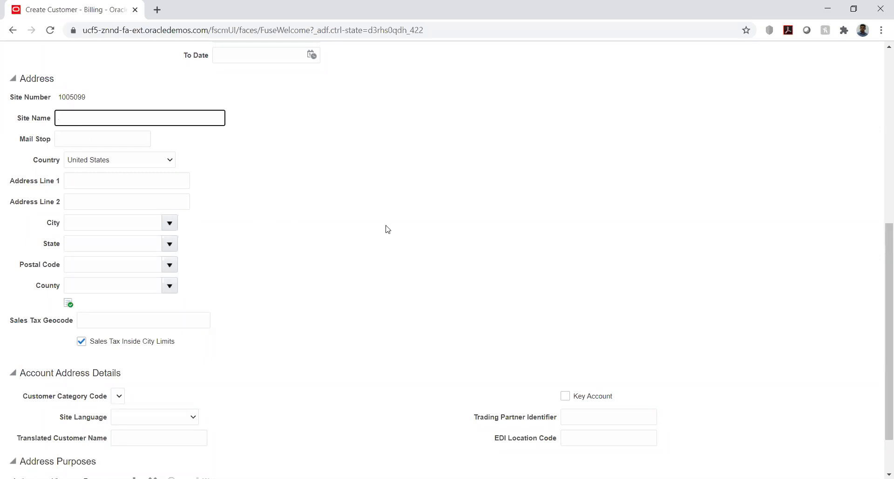
pyautogui.click(394, 242)
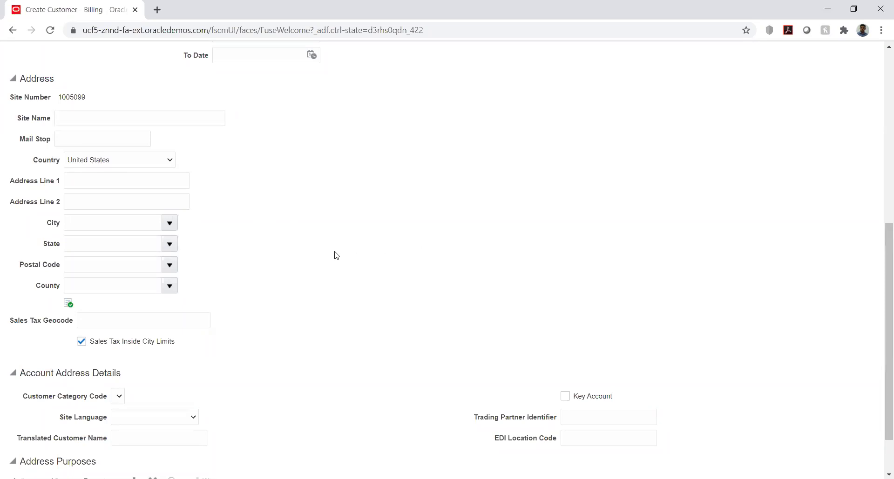
# Add an address purpose row to review the Purpose choices without selecting one, and cancel the customer creation.
pyautogui.scroll(-1, 333, 255)
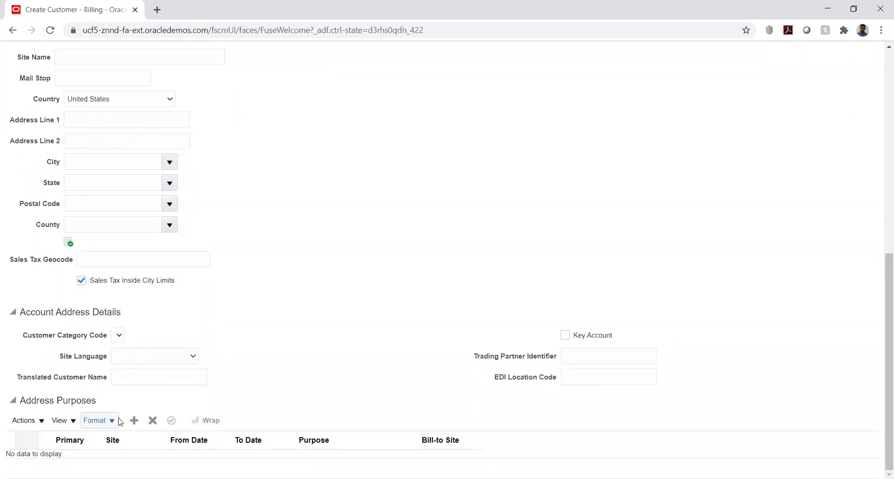
pyautogui.click(134, 421)
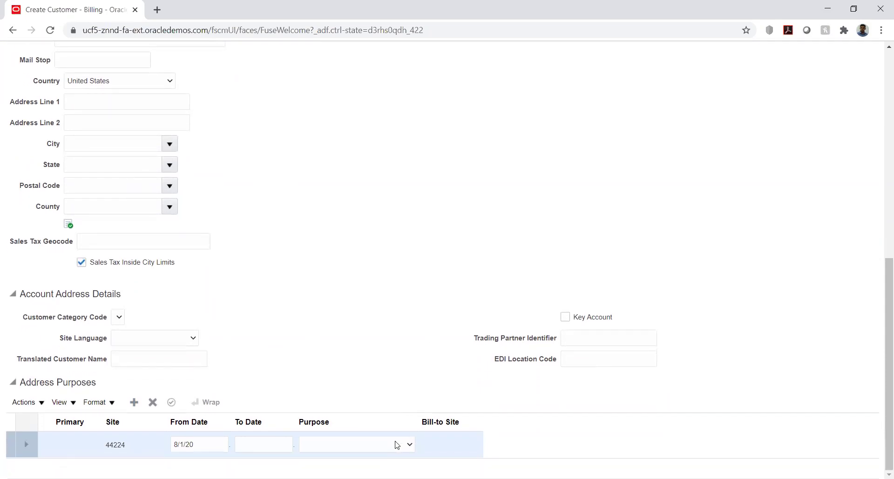
pyautogui.click(397, 446)
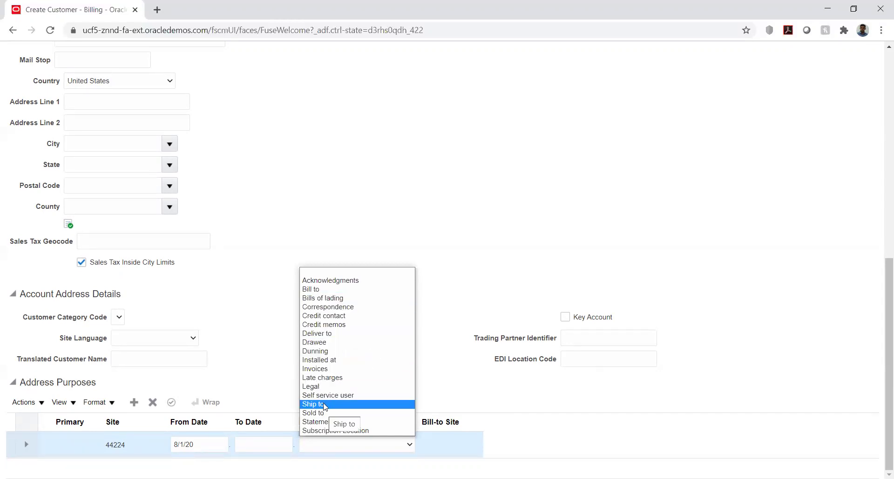
pyautogui.click(519, 224)
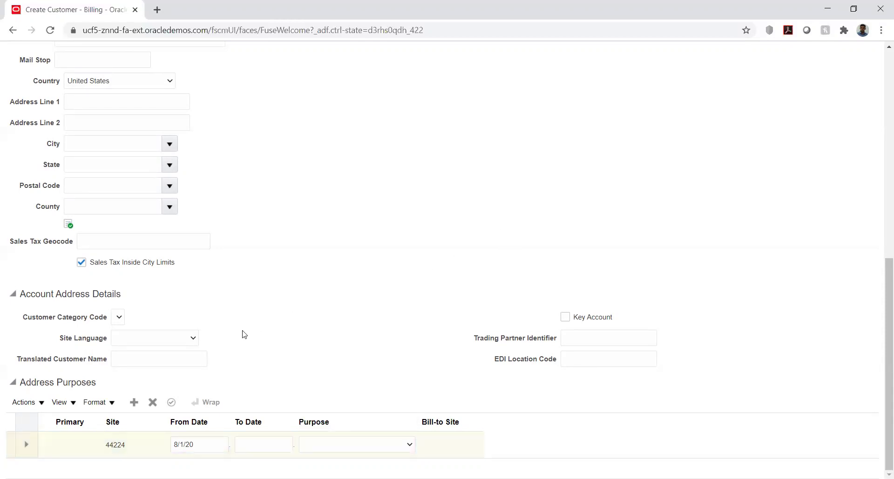
pyautogui.scroll(10, 493, 273)
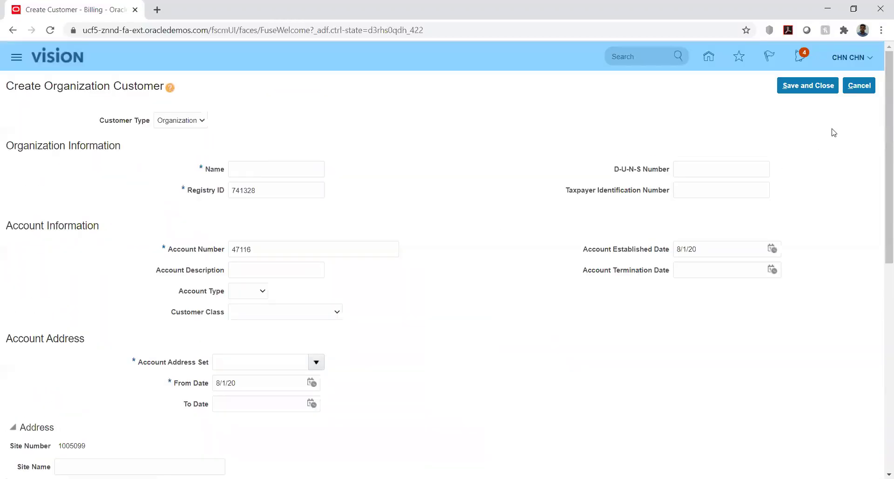
pyautogui.click(859, 86)
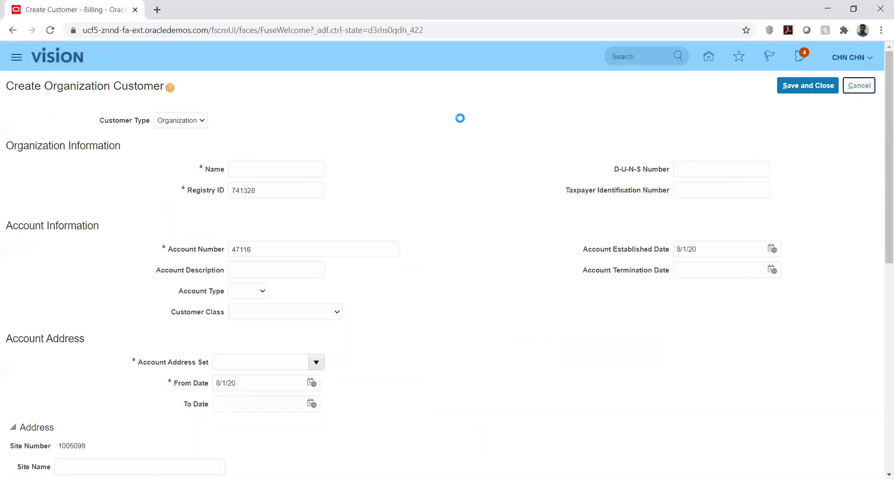
pyautogui.click(868, 159)
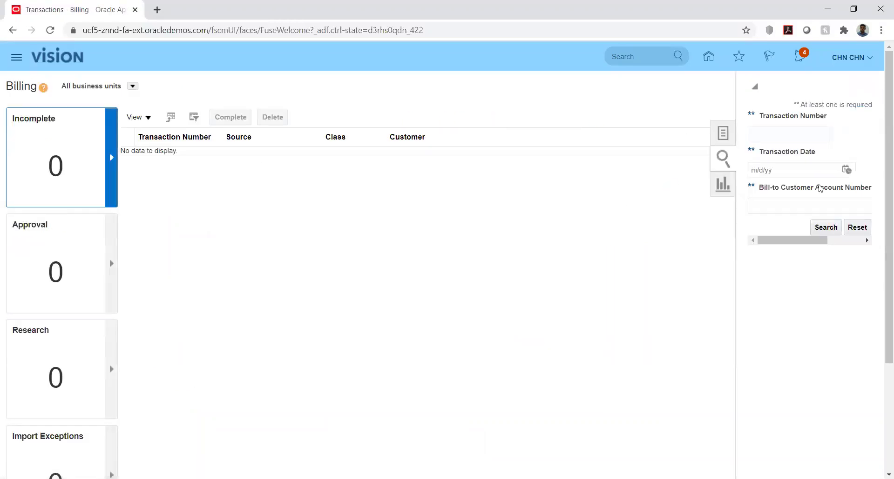
pyautogui.click(772, 134)
pyautogui.click(672, 245)
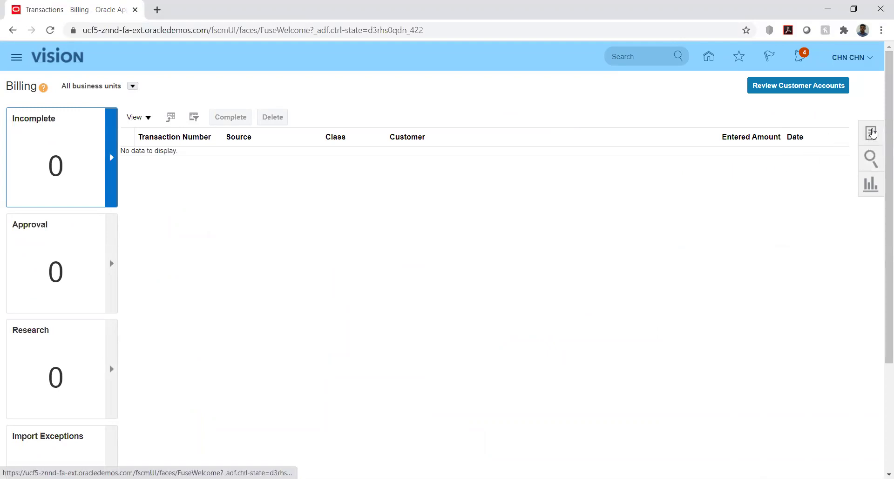
# Go to Manage Customers and search for organization customers with the organization name HW_C.
pyautogui.click(872, 134)
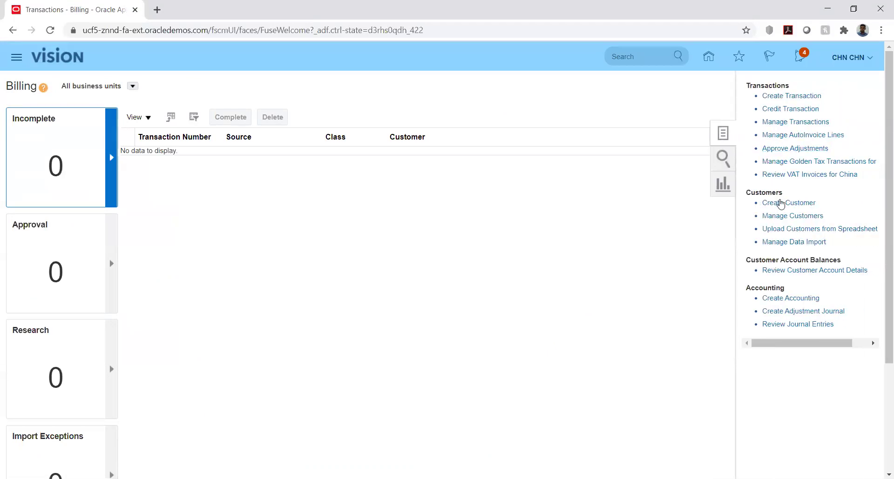
pyautogui.click(781, 216)
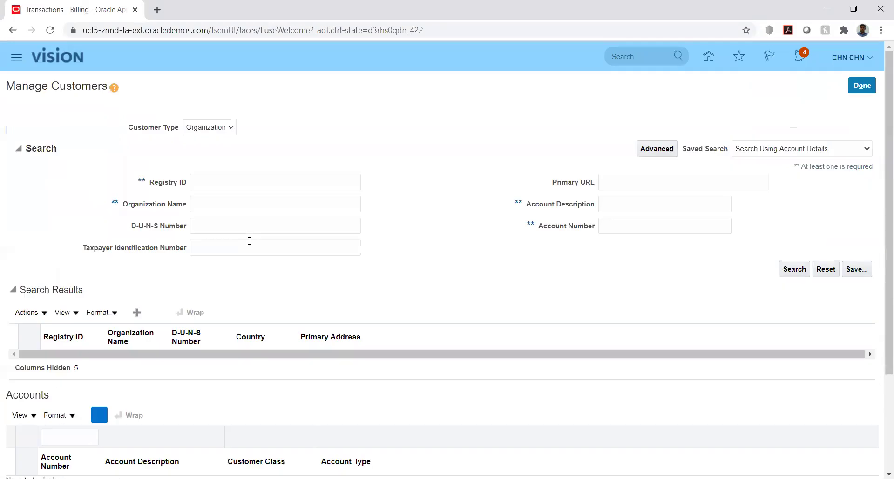
pyautogui.click(252, 197)
pyautogui.write('HW_C')
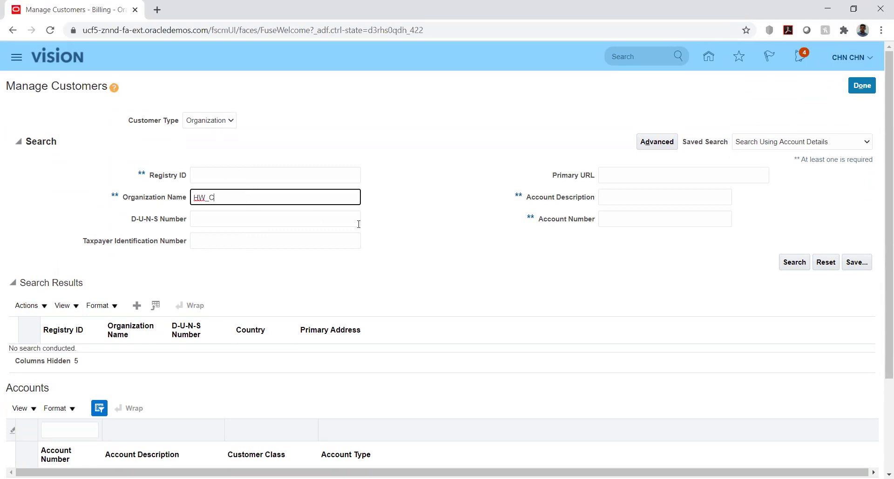
pyautogui.click(791, 262)
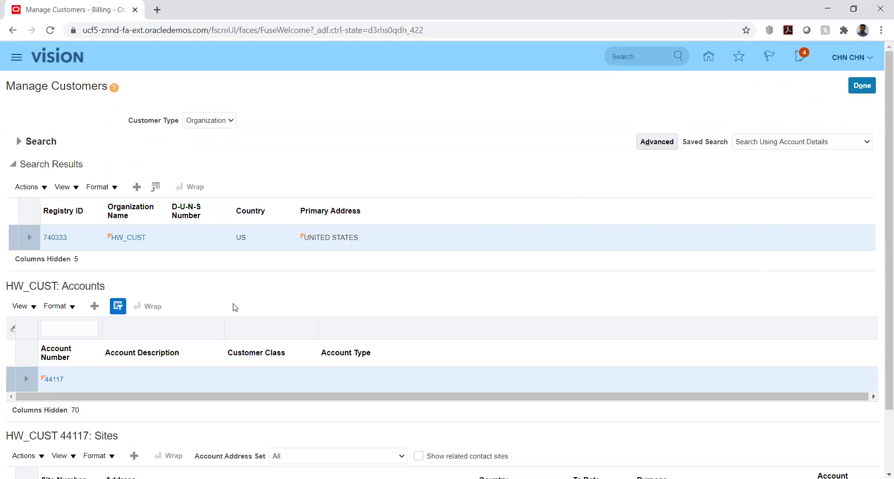
# Examine the HW_CUST site's address purposes and its reference accounts business unit, and leave the site without saving.
pyautogui.scroll(-2, 207, 301)
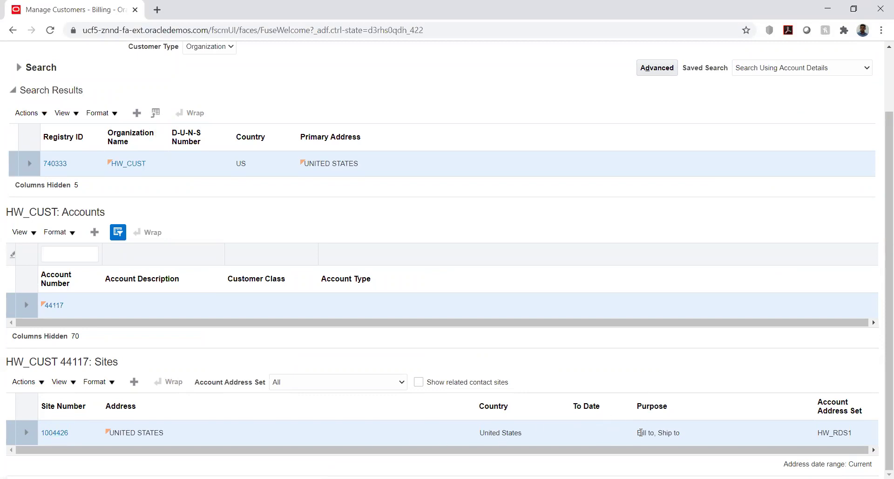
pyautogui.moveTo(639, 433); pyautogui.dragTo(685, 433)
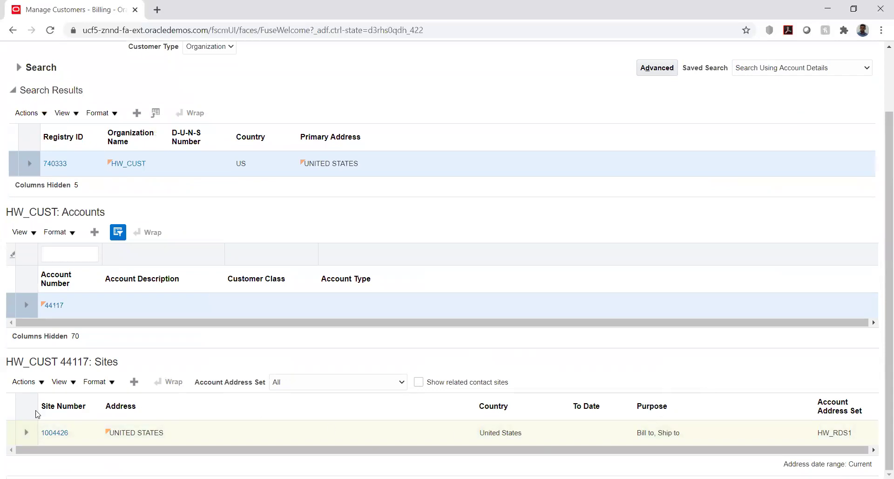
pyautogui.click(64, 436)
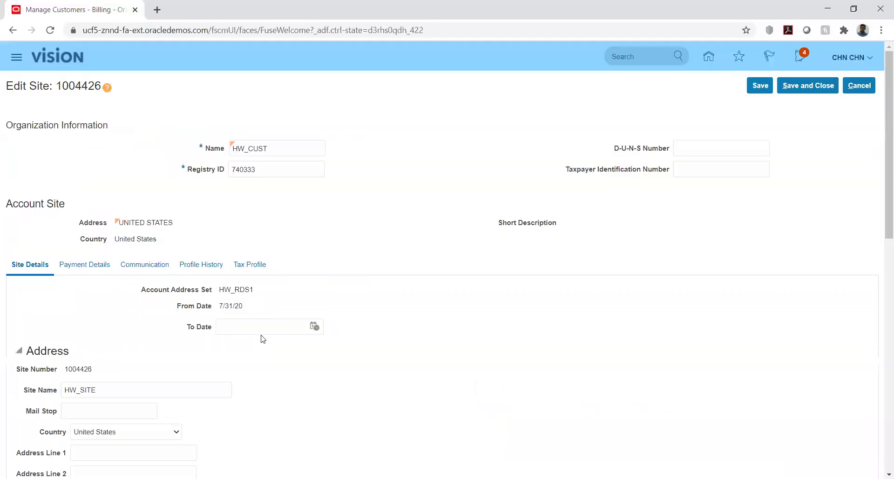
pyautogui.scroll(-7, 334, 200)
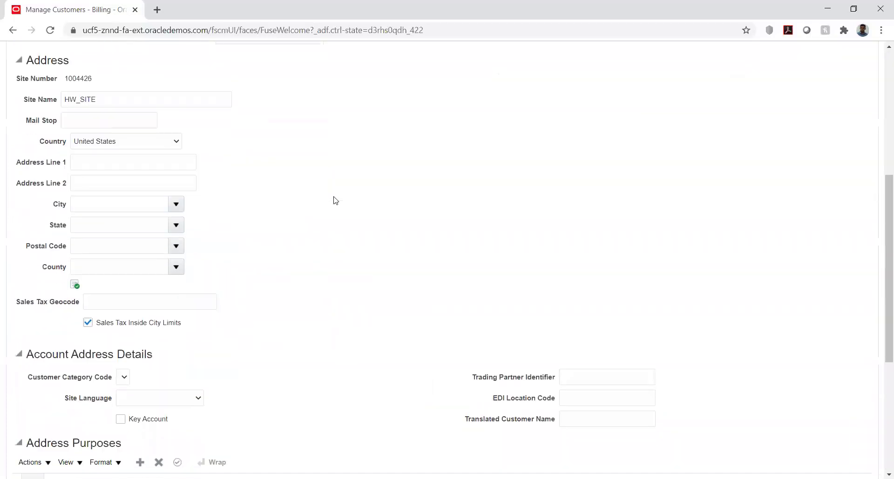
pyautogui.scroll(-4, 334, 200)
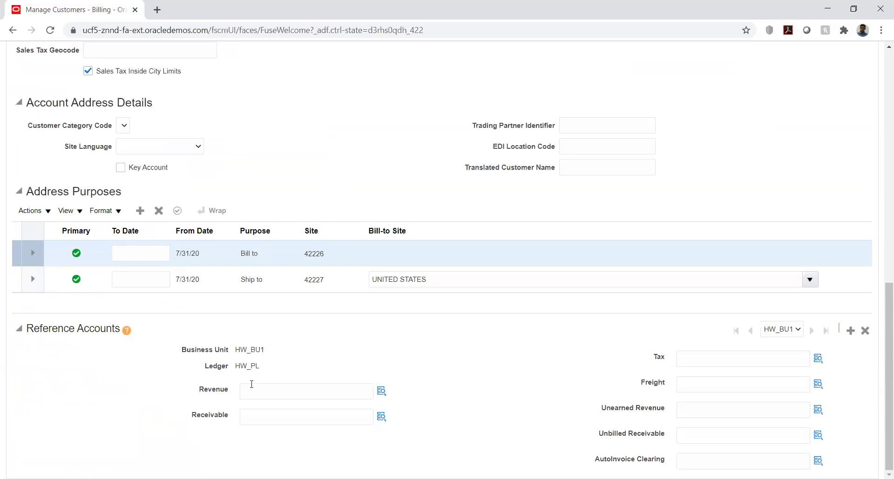
pyautogui.moveTo(237, 350); pyautogui.dragTo(272, 354)
pyautogui.click(325, 353)
pyautogui.scroll(10, 479, 382)
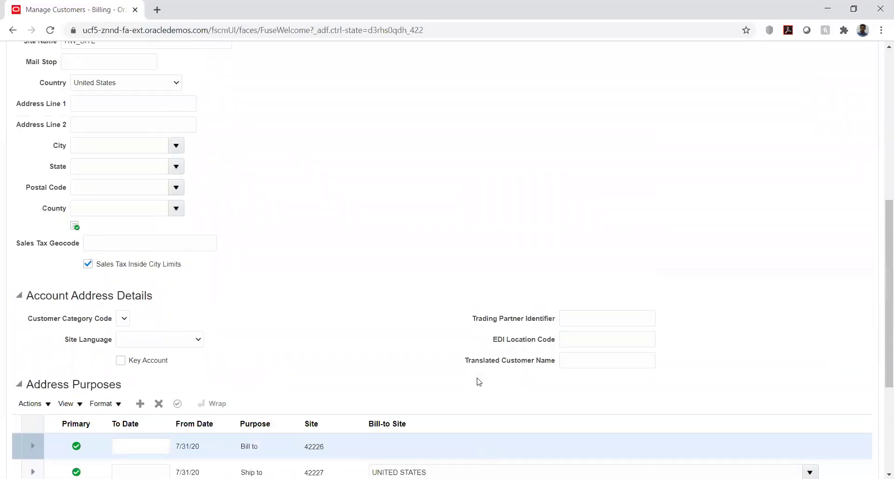
pyautogui.scroll(3, 478, 381)
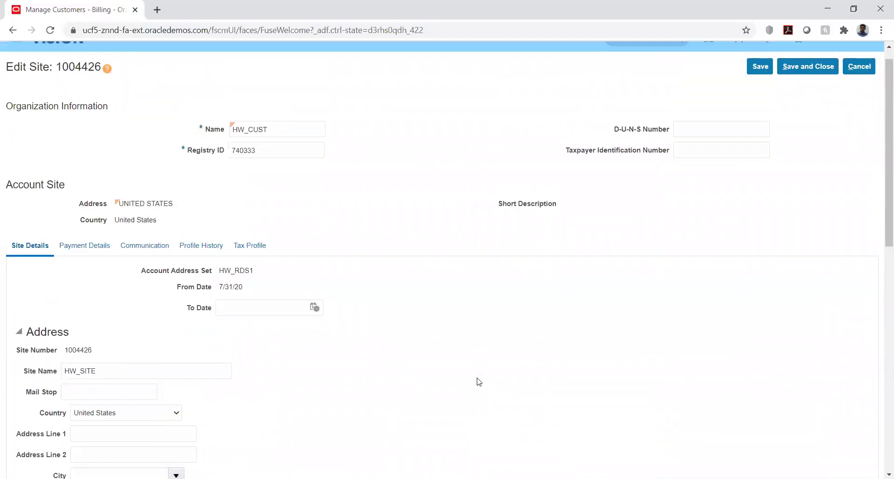
pyautogui.scroll(1, 336, 352)
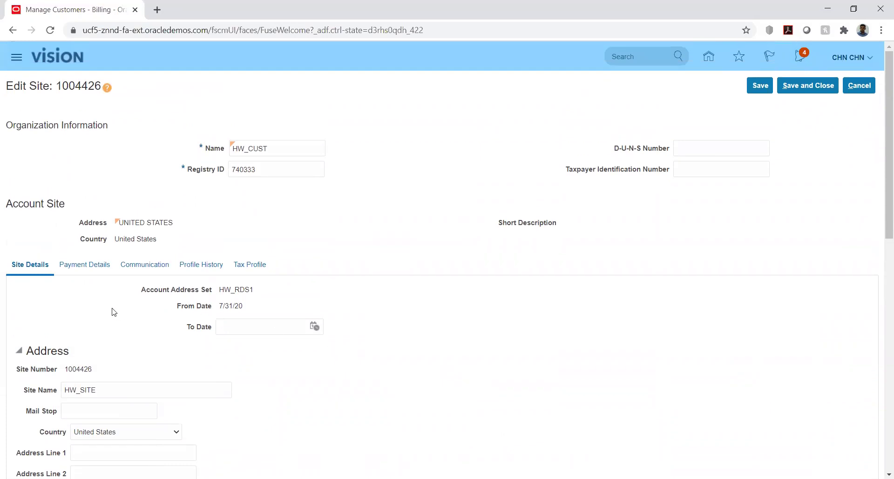
pyautogui.click(858, 86)
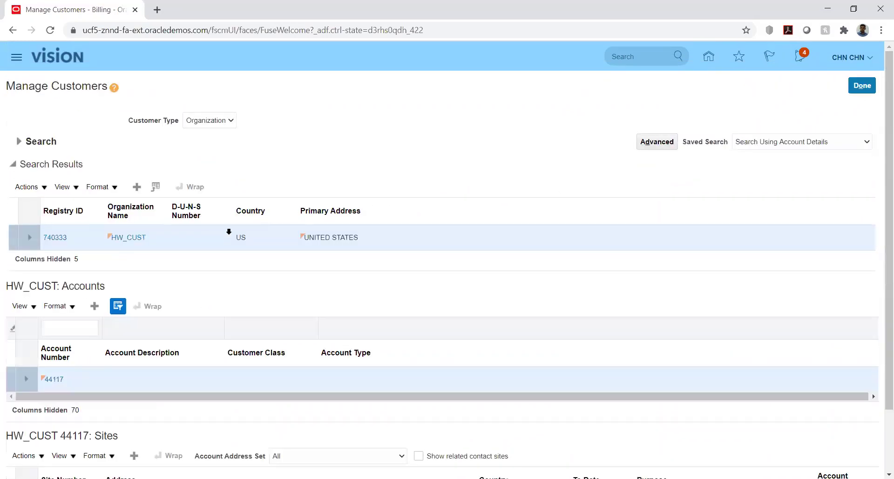
# Open the HW_CUST account, examine its Customer Class choices without selecting one, and leave it without saving.
pyautogui.scroll(-3, 140, 303)
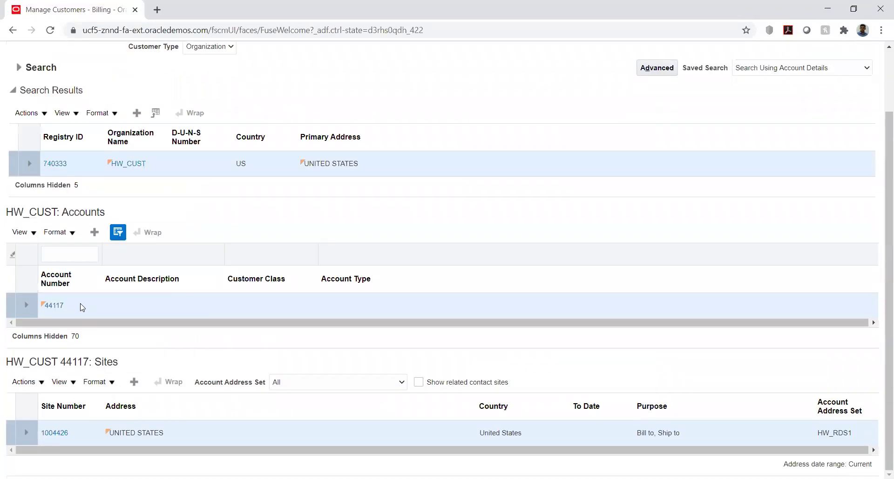
pyautogui.click(55, 306)
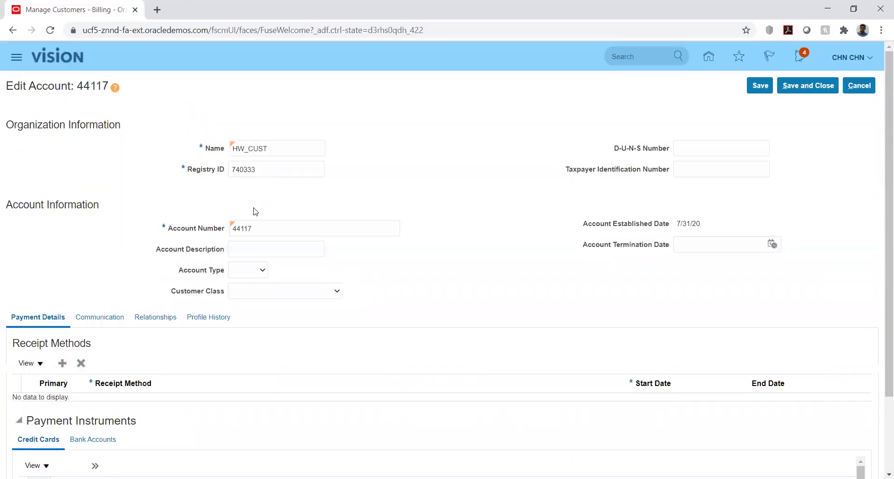
pyautogui.click(319, 292)
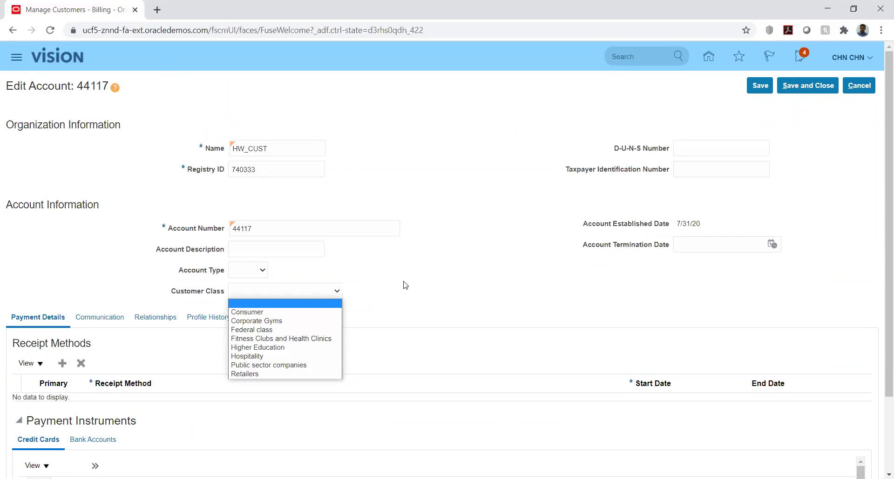
pyautogui.click(425, 289)
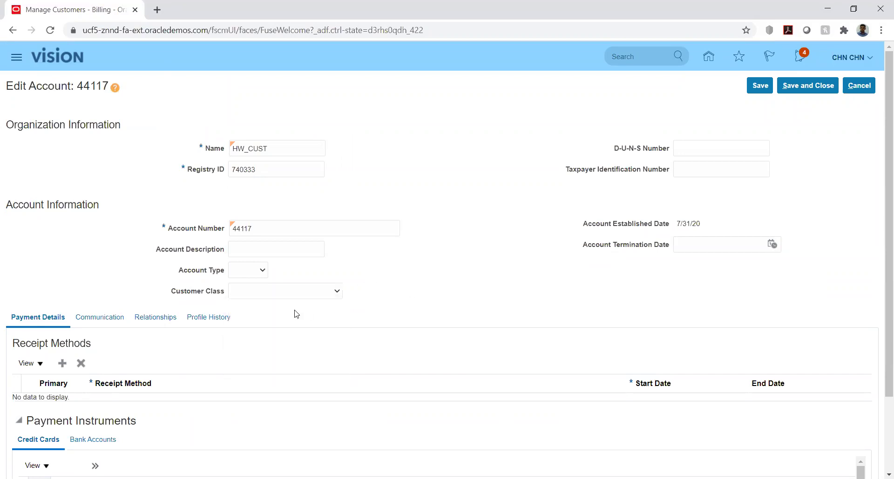
pyautogui.scroll(-2, 88, 272)
pyautogui.scroll(2, 256, 240)
pyautogui.click(858, 88)
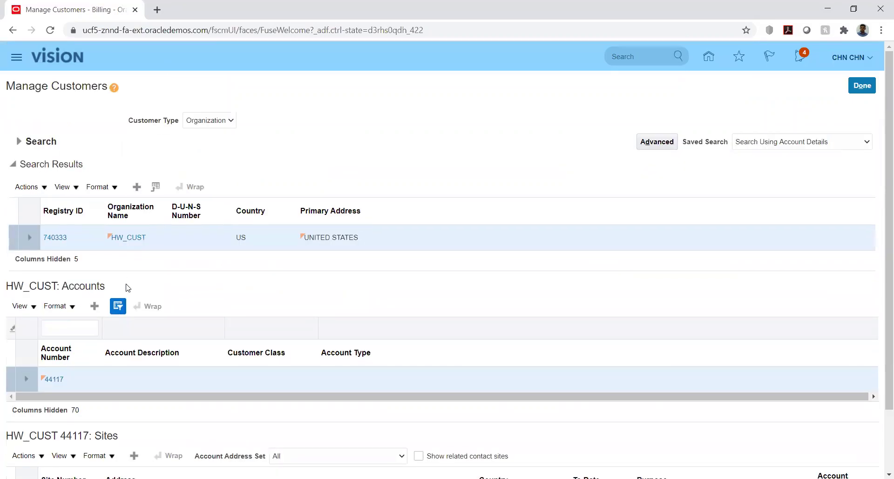
# Reopen the HW_CUST site to review its Address Purposes and Reference Accounts sections once more, and cancel the edit.
pyautogui.scroll(-2, 126, 285)
pyautogui.click(51, 432)
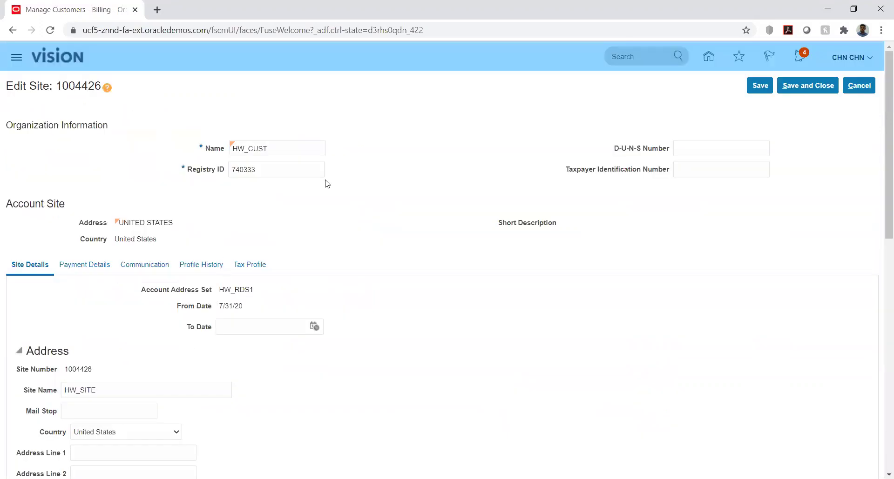
pyautogui.scroll(-10, 326, 184)
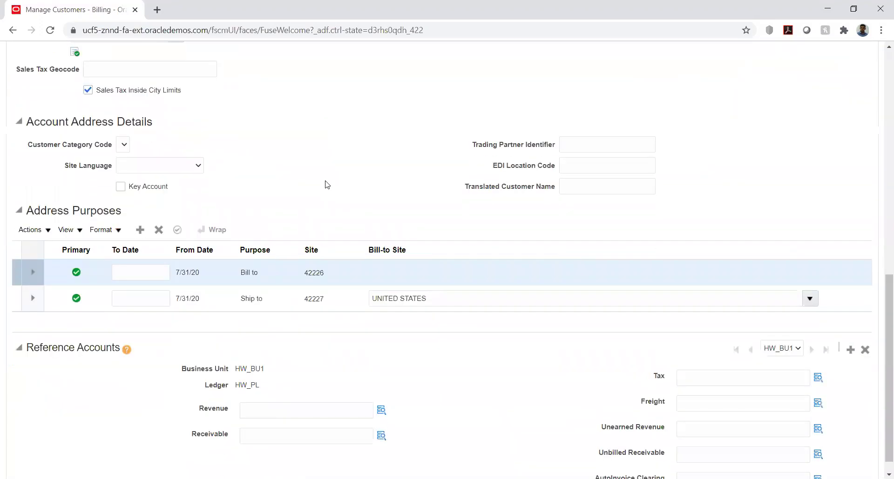
pyautogui.scroll(-1, 292, 192)
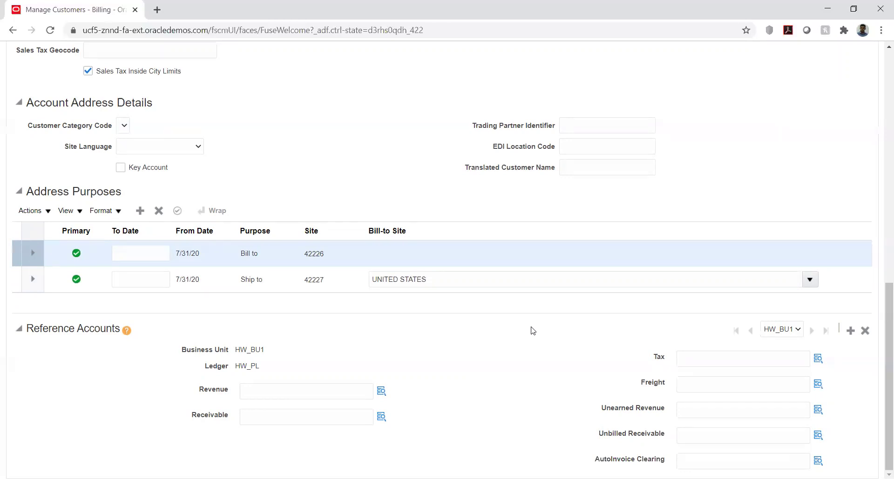
pyautogui.scroll(12, 879, 247)
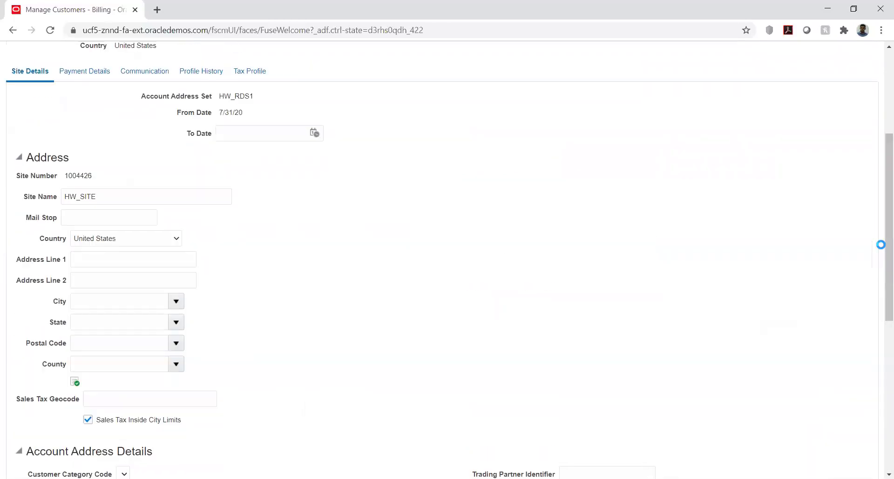
pyautogui.click(859, 85)
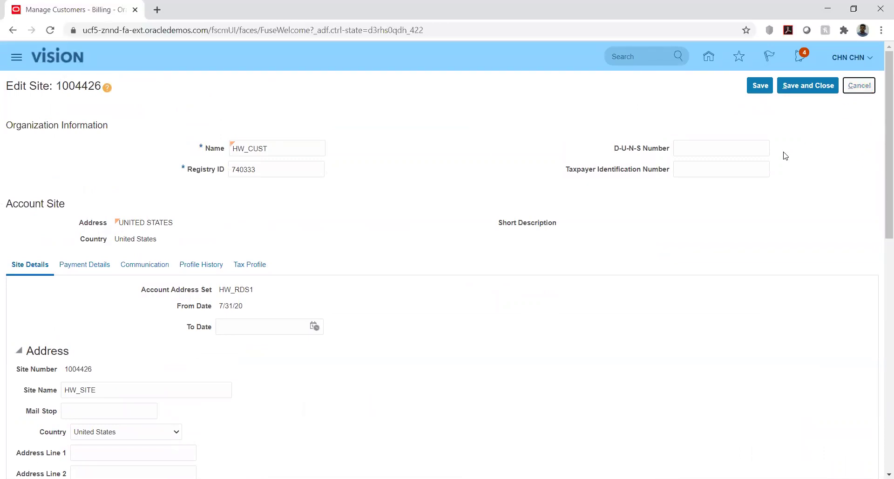
# Leave the HW_CUST site without saving and go to Manage Implementation Projects in Setup and Maintenance.
pyautogui.click(860, 85)
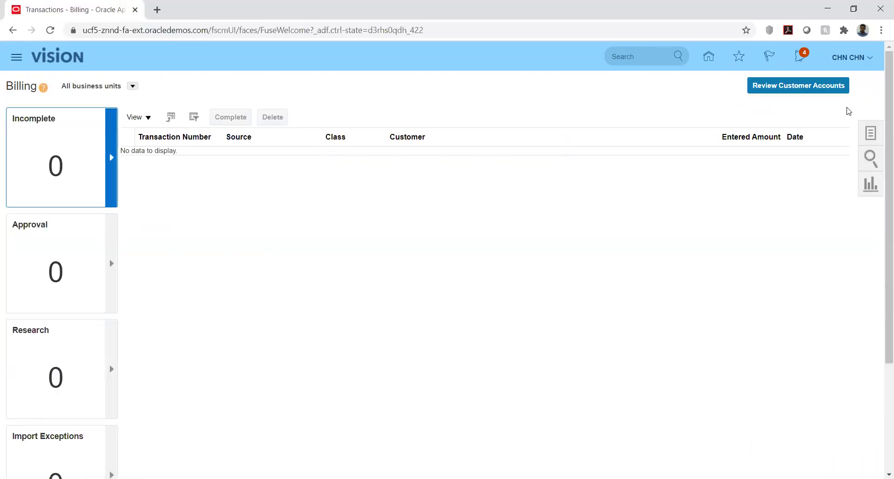
pyautogui.click(708, 60)
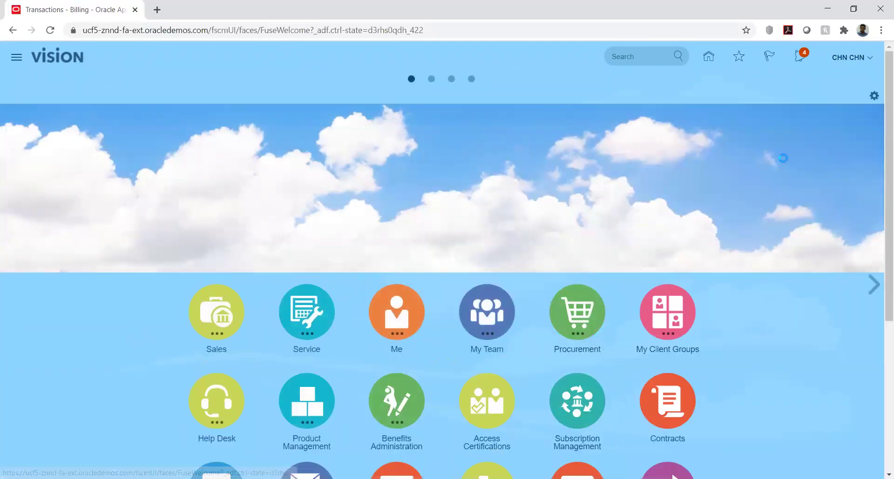
pyautogui.click(687, 227)
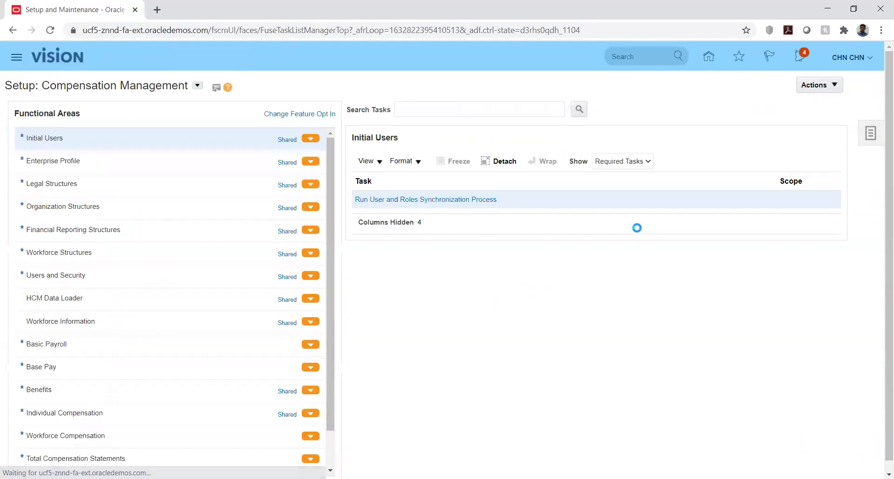
pyautogui.click(868, 134)
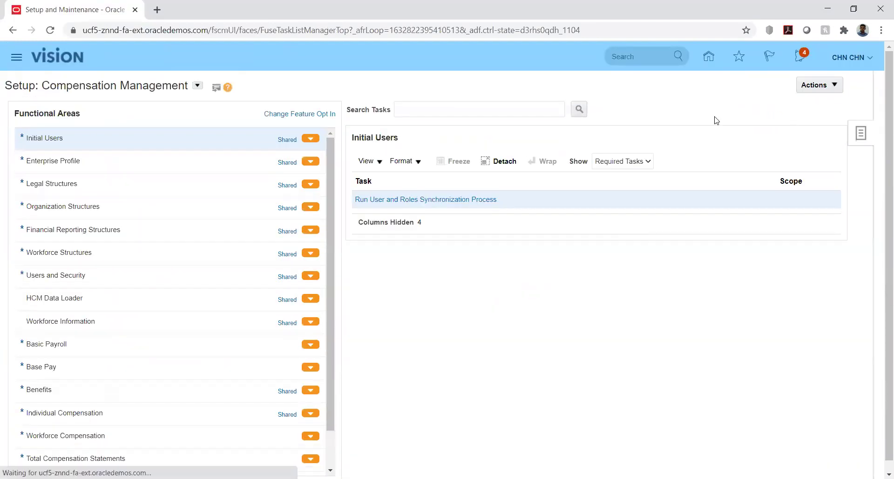
pyautogui.click(791, 84)
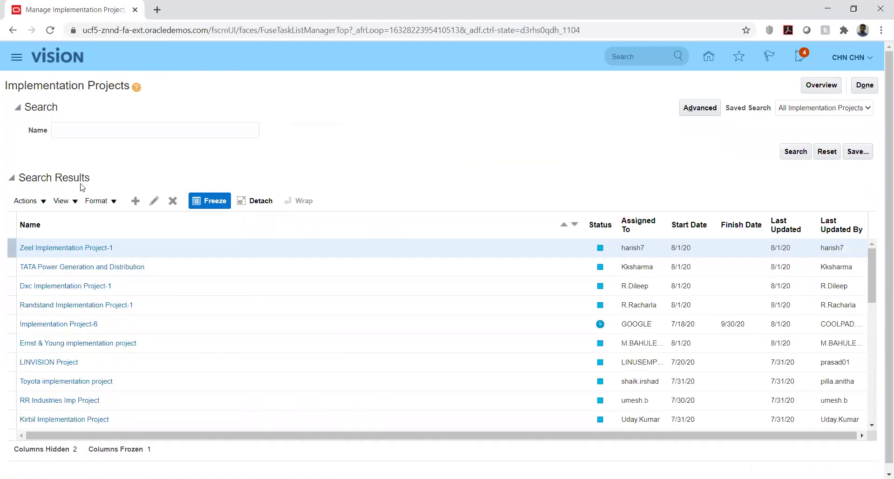
# Search the implementation projects by the name hw and open HW Implementation.
pyautogui.click(79, 134)
pyautogui.write('hw')
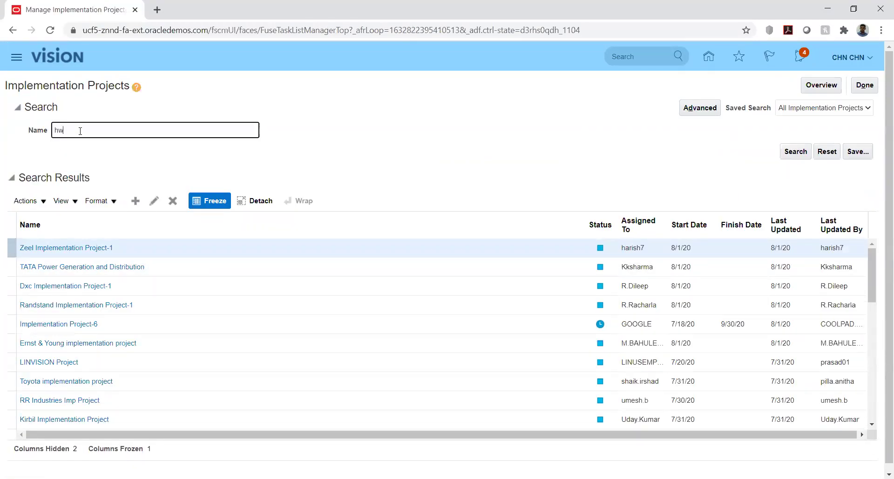
pyautogui.press('Return')
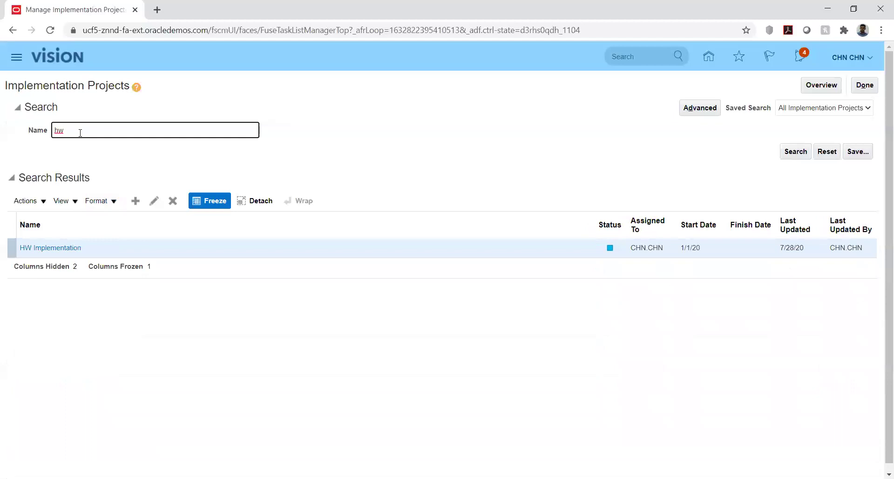
pyautogui.click(43, 248)
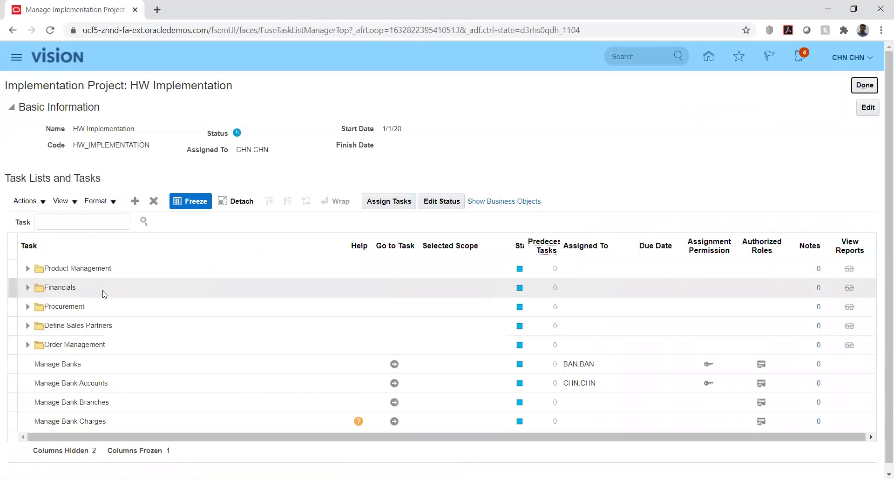
# Expand Financials and its Define Receivables Configuration folder in the project's task list.
pyautogui.click(28, 287)
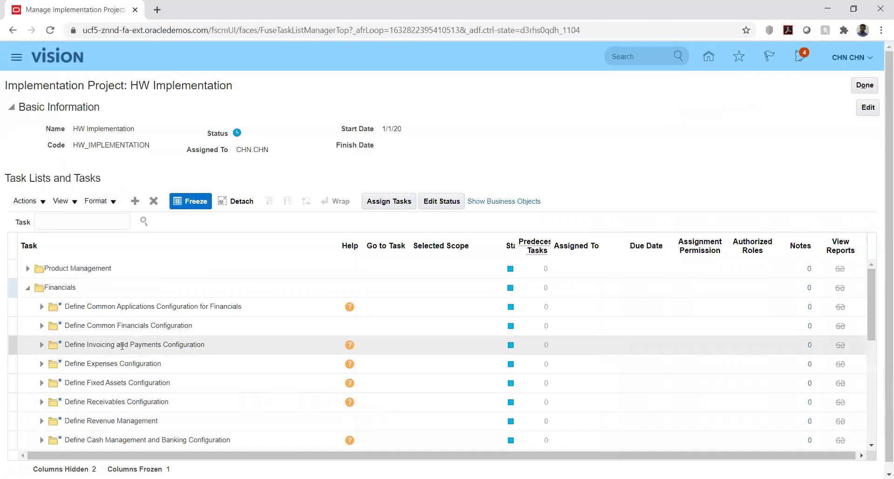
pyautogui.click(41, 403)
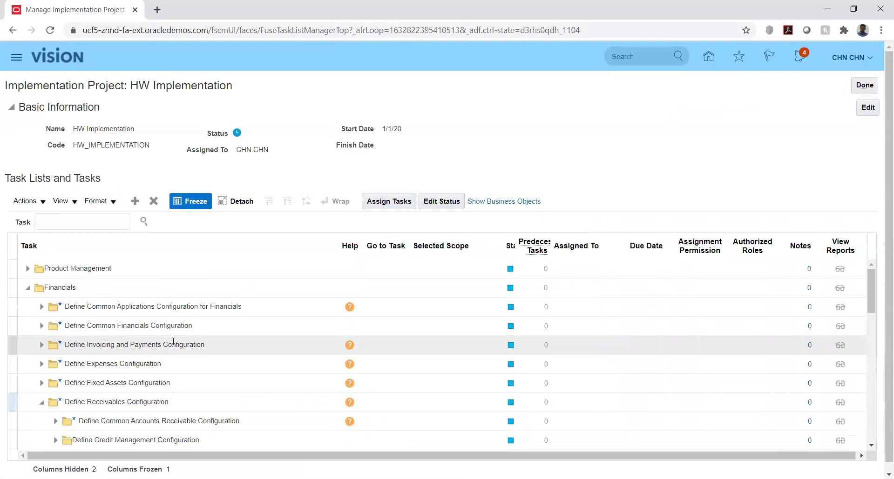
pyautogui.scroll(-3, 144, 347)
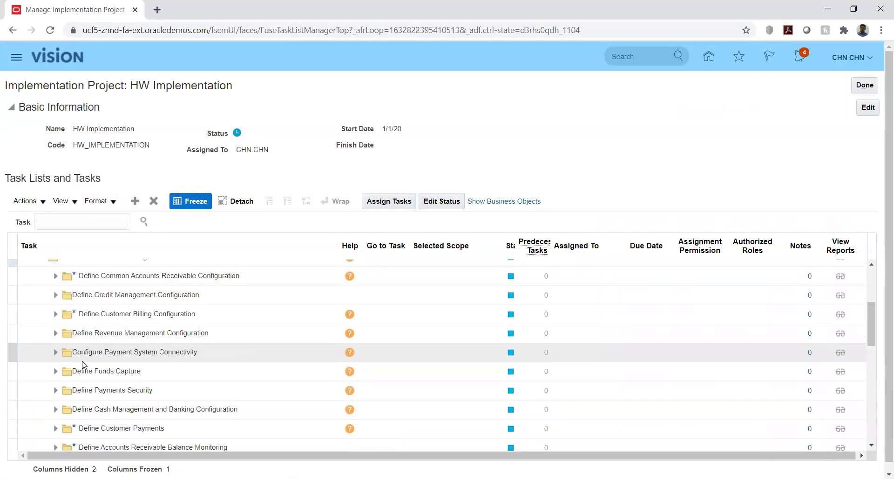
# Search the project tasks for %aut%acc% and go to the Manage AutoAccounting Rules task.
pyautogui.click(108, 222)
pyautogui.write('%au')
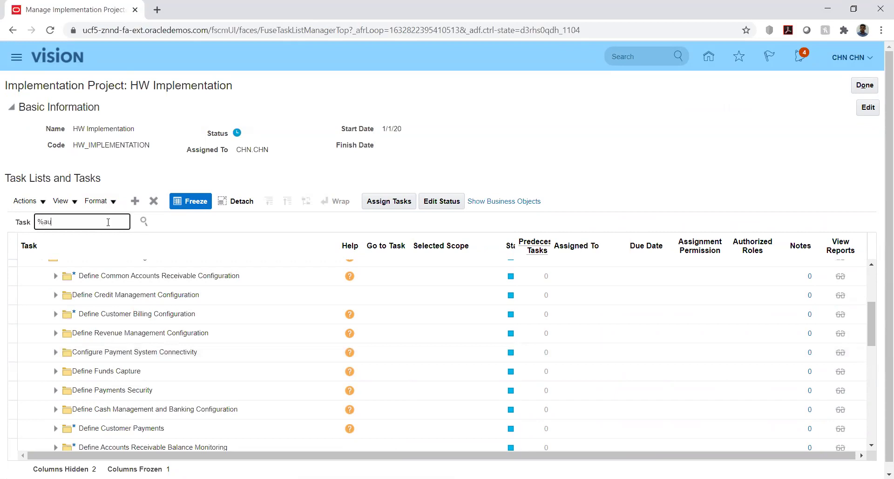
pyautogui.write('t%acc%')
pyautogui.press('Return')
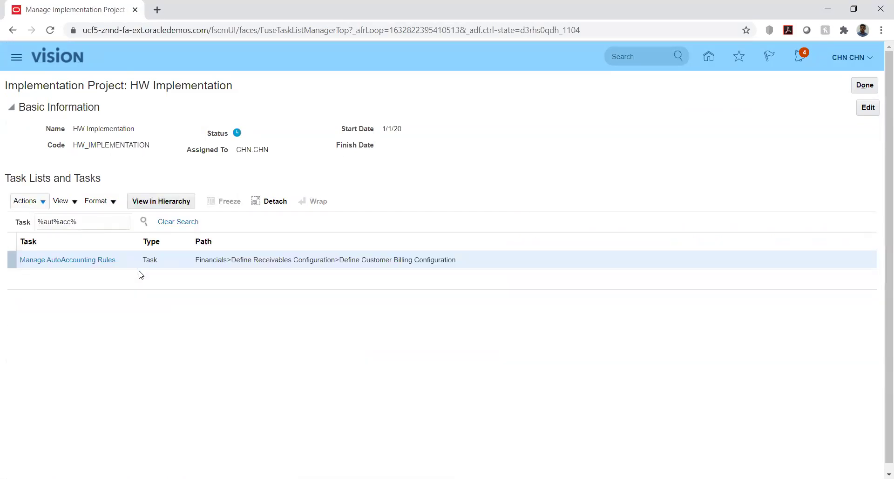
pyautogui.click(93, 265)
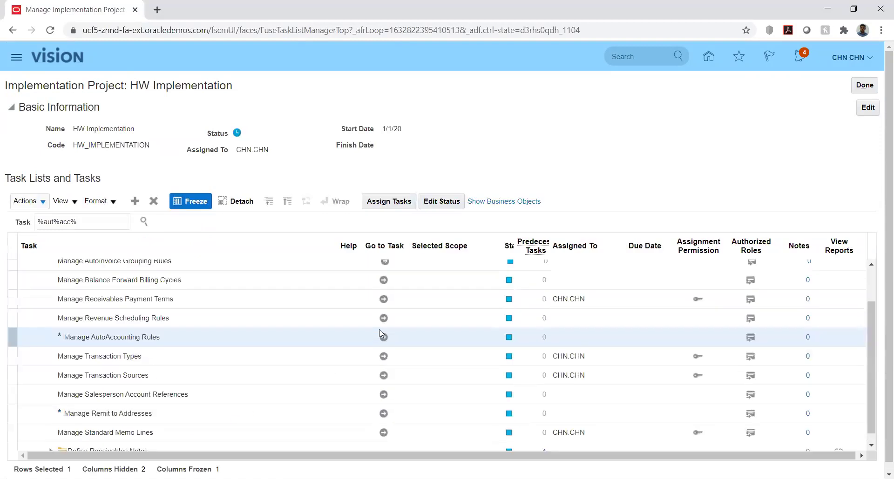
pyautogui.click(384, 335)
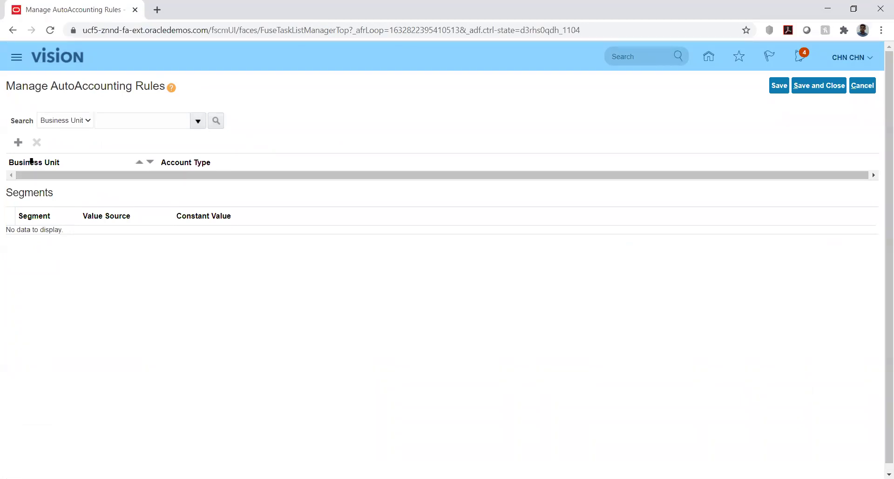
# Start creating an AutoAccounting rule and search its business unit choices for HW_BU1.
pyautogui.click(18, 143)
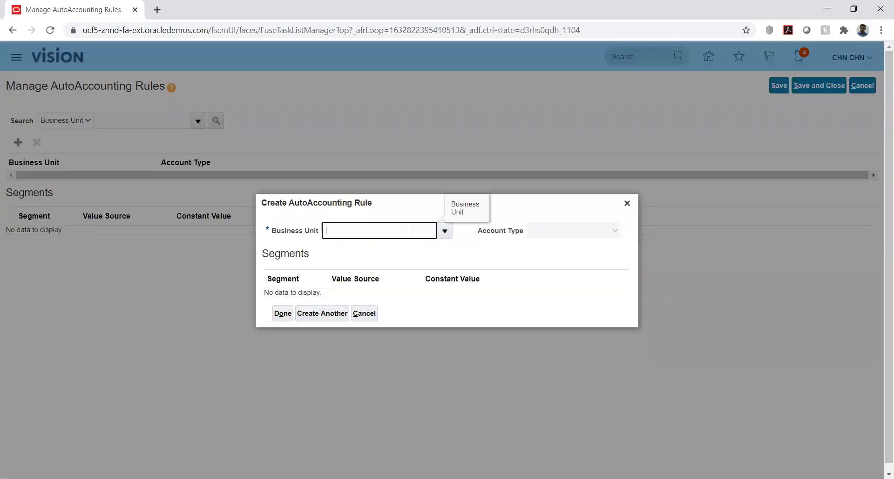
pyautogui.write('hw')
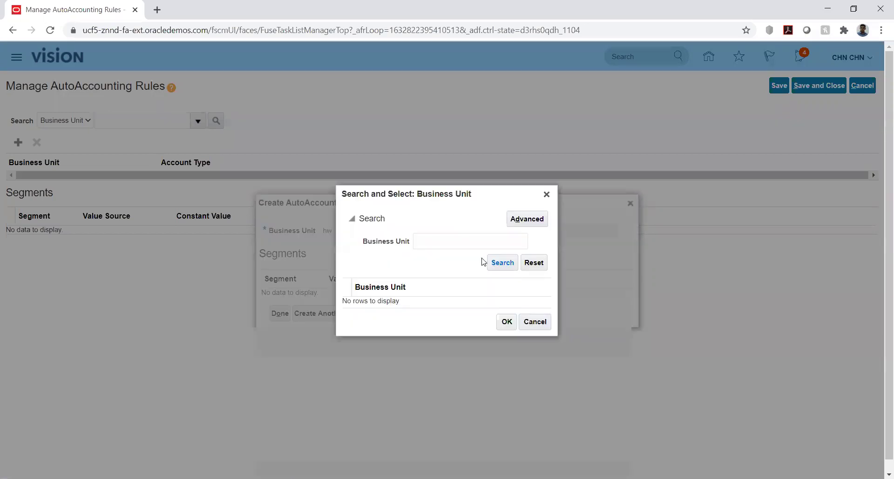
pyautogui.click(465, 239)
pyautogui.write('H')
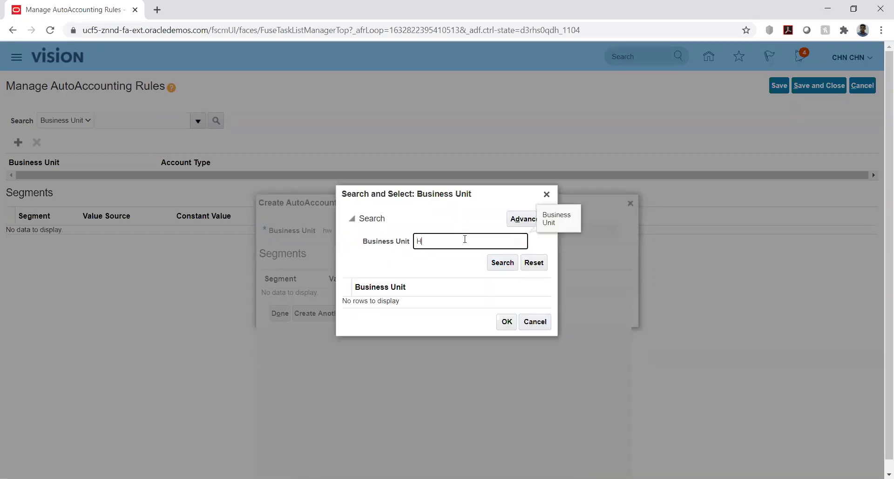
pyautogui.write('W_BU1')
pyautogui.click(499, 263)
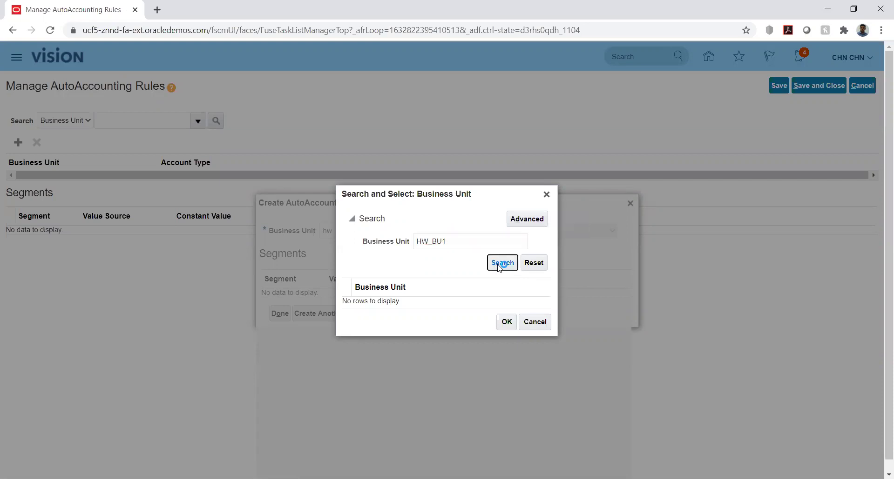
# Look through the unfiltered business unit list for HW_BU1, then cancel the rule and try adding a rule again.
pyautogui.doubleClick(455, 239)
pyautogui.press('BackSpace')
pyautogui.click(493, 263)
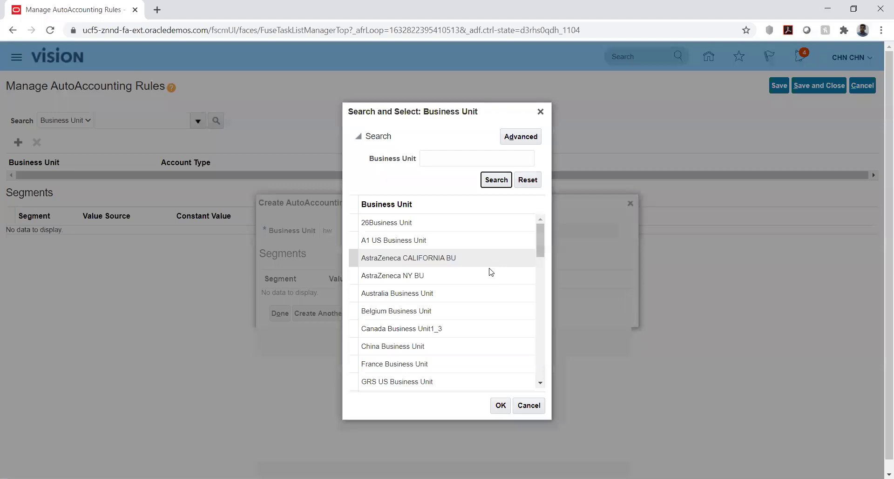
pyautogui.scroll(-5, 490, 266)
pyautogui.scroll(-2, 489, 271)
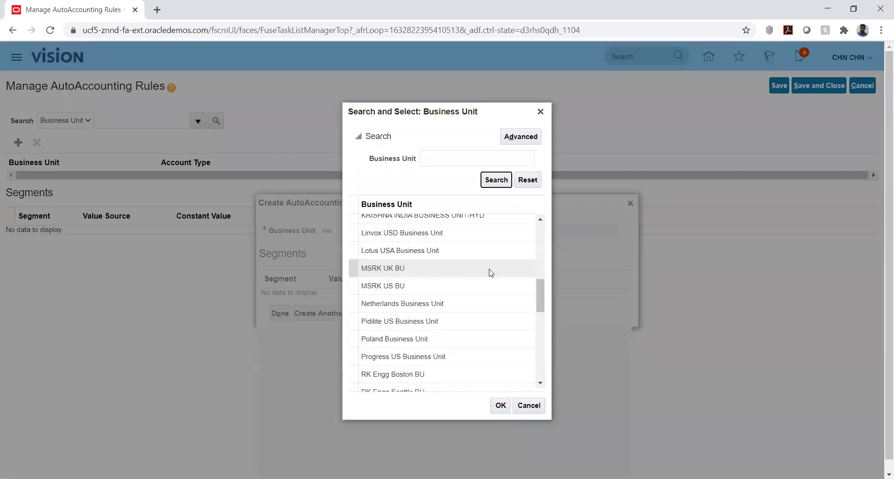
pyautogui.scroll(5, 490, 273)
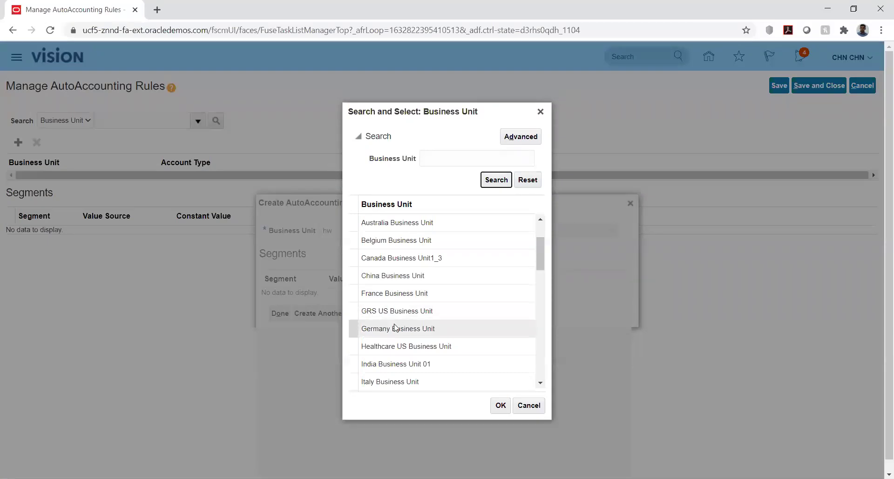
pyautogui.scroll(2, 405, 289)
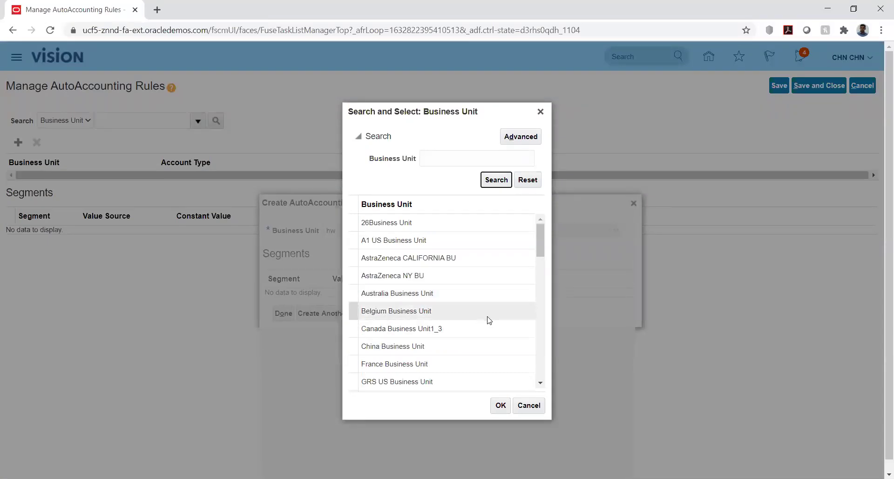
pyautogui.click(528, 405)
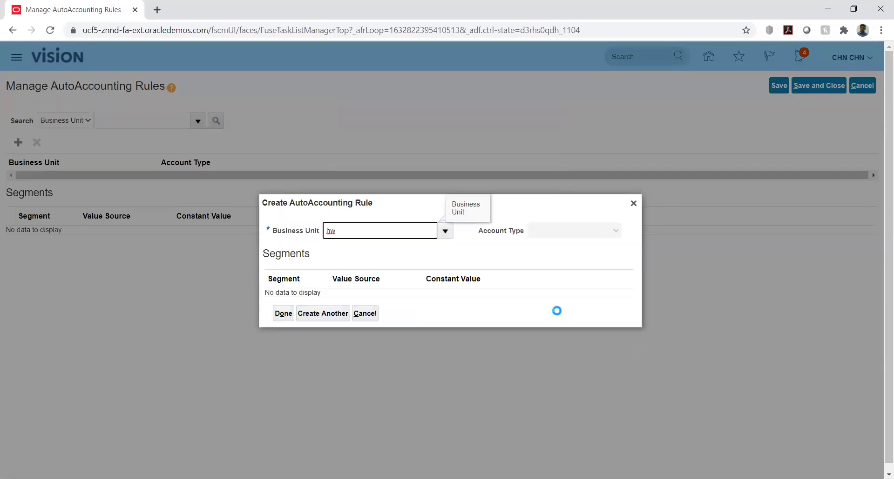
pyautogui.click(633, 203)
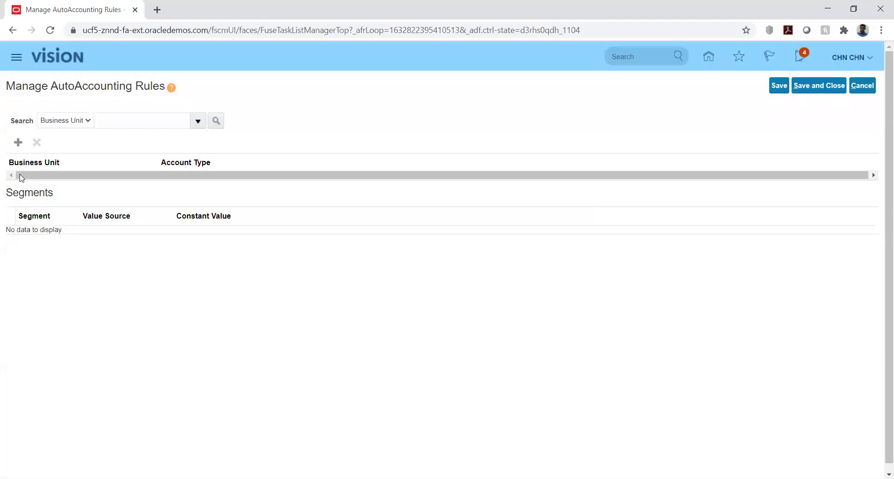
pyautogui.click(18, 147)
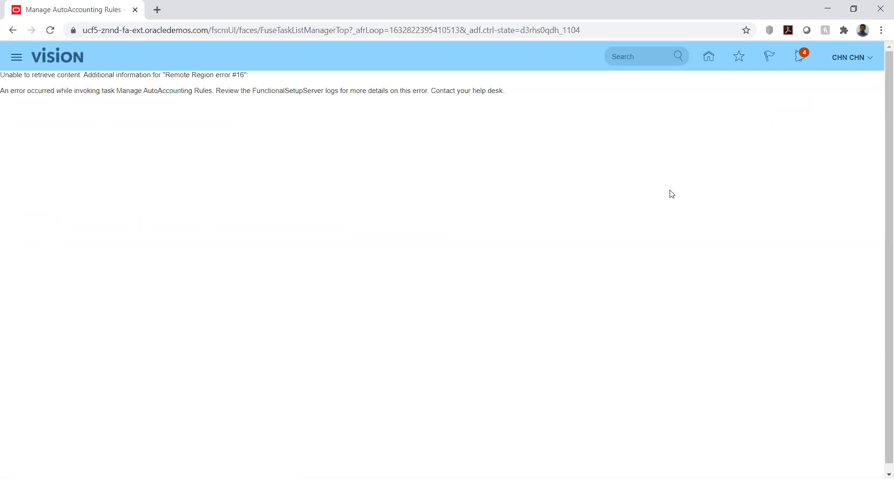
# Return to the home page and reopen Manage Implementation Projects through Setup and Maintenance.
pyautogui.click(708, 56)
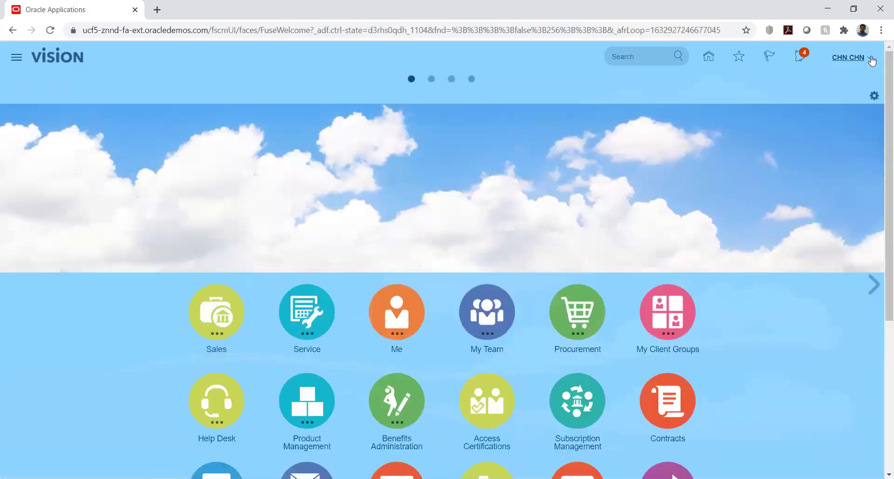
pyautogui.click(871, 61)
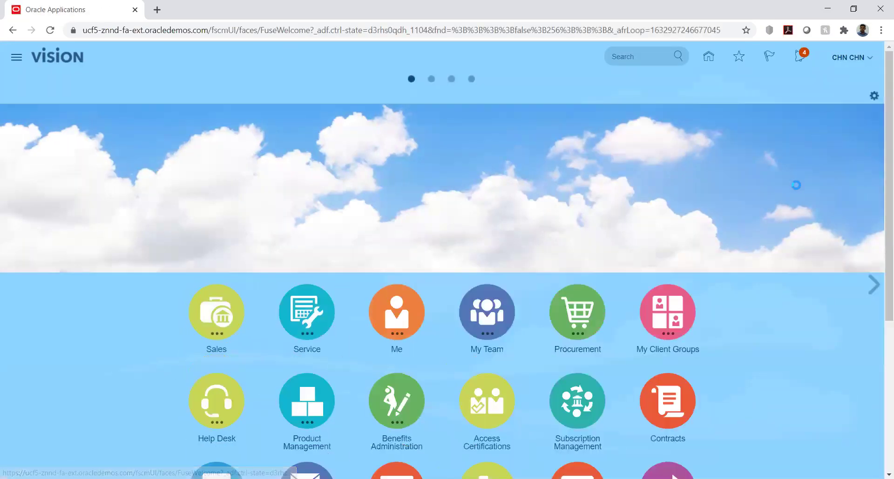
pyautogui.click(684, 227)
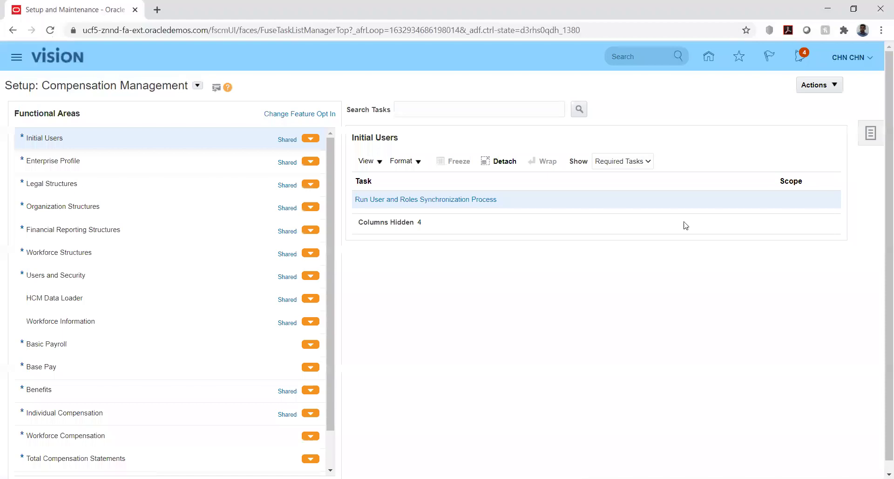
pyautogui.click(870, 134)
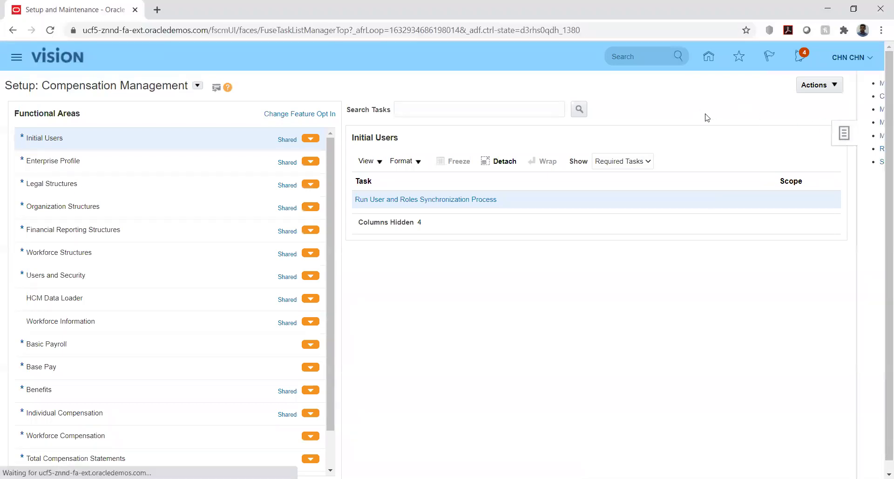
pyautogui.click(763, 83)
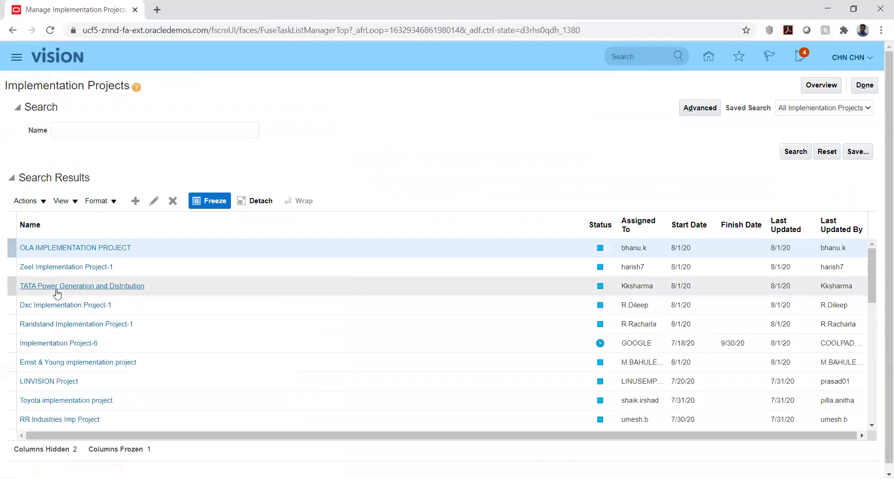
# Find HW Implementation again by the name hw and reopen Manage AutoAccounting Rules under Define Customer Billing Configuration.
pyautogui.click(129, 130)
pyautogui.write('hw')
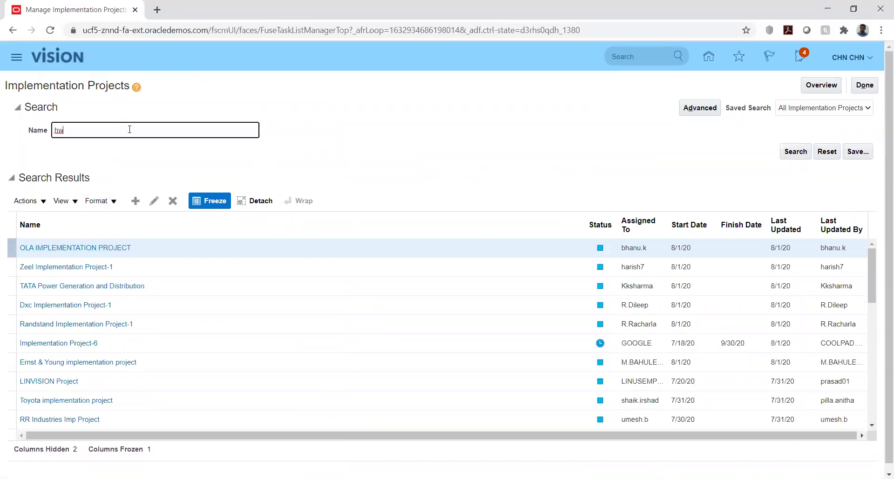
pyautogui.press('Return')
pyautogui.click(39, 247)
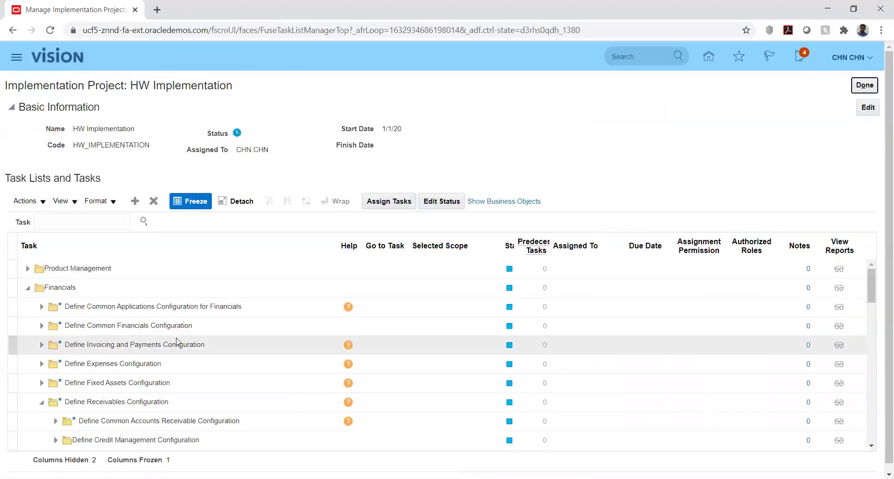
pyautogui.scroll(-3, 176, 342)
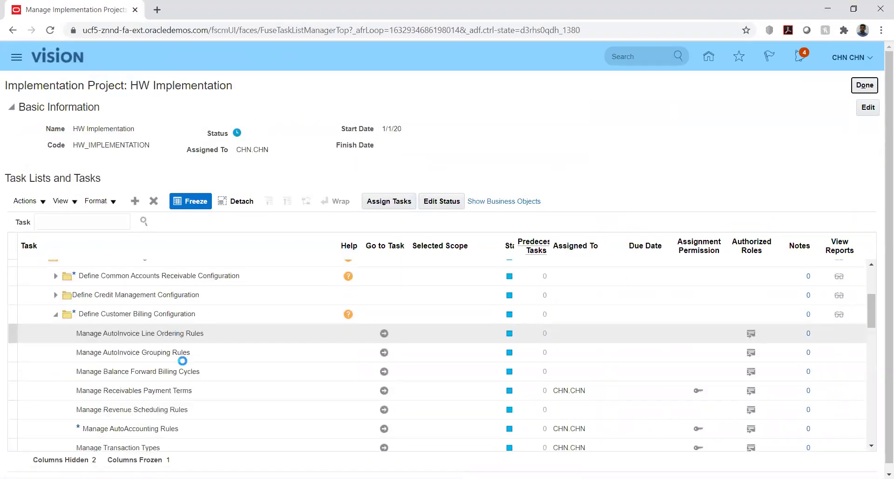
pyautogui.click(383, 429)
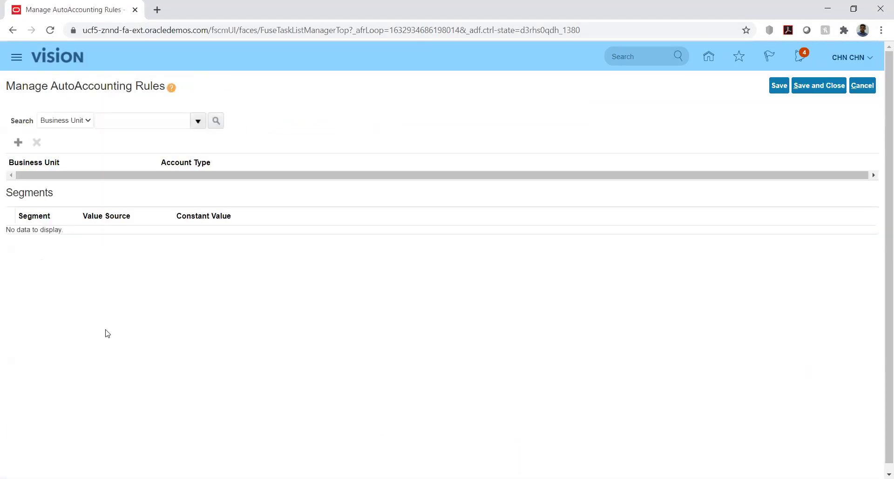
# Look through the business unit choices for a new AutoAccounting rule, then cancel the rule.
pyautogui.click(18, 145)
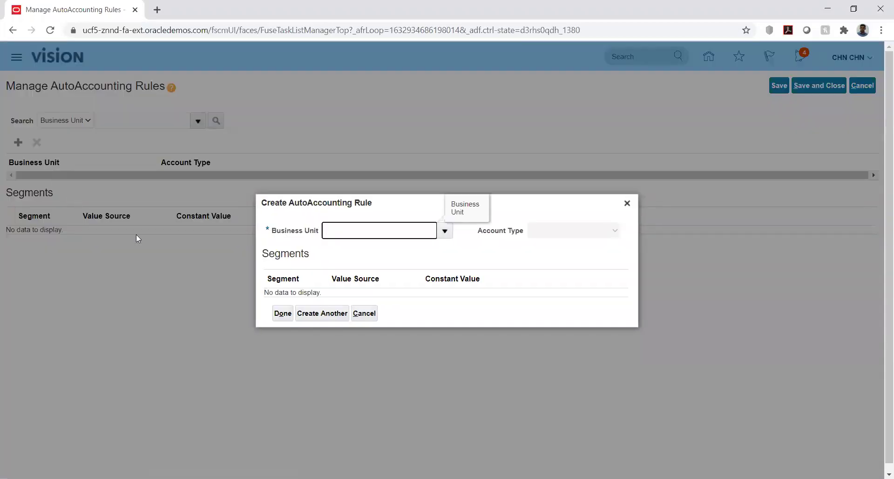
pyautogui.click(445, 232)
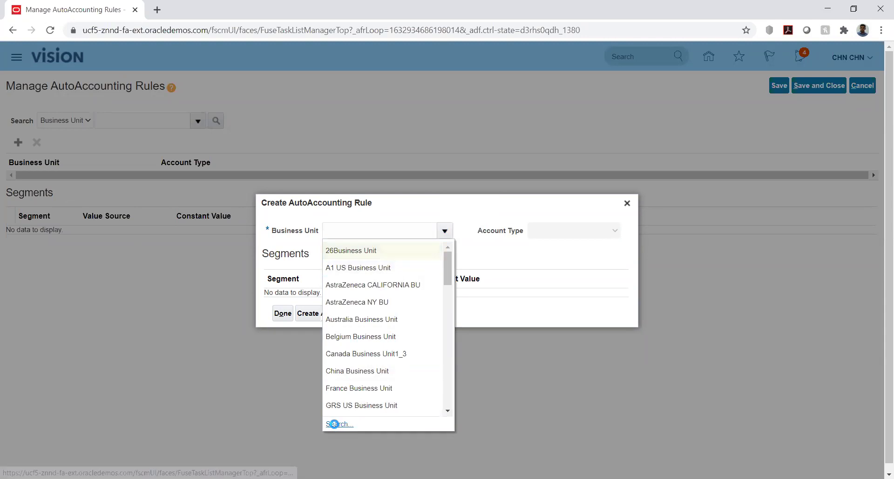
pyautogui.press('Escape')
pyautogui.click(497, 266)
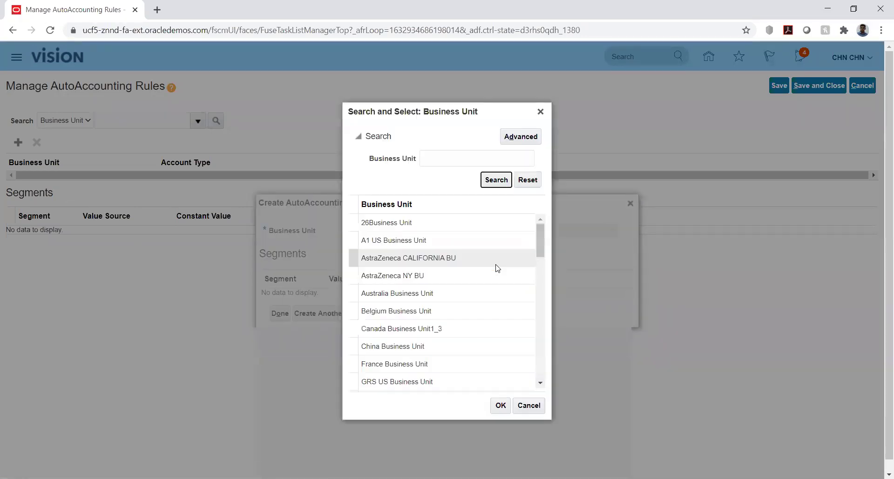
pyautogui.scroll(-4, 489, 283)
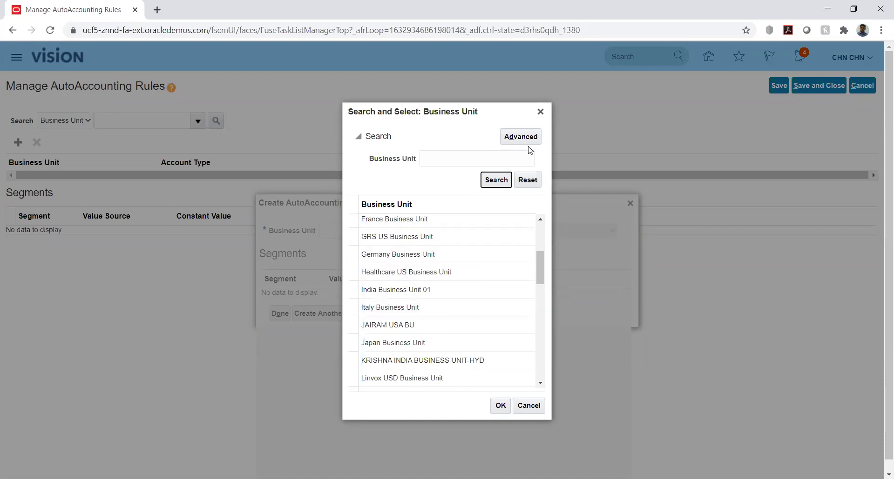
pyautogui.click(540, 112)
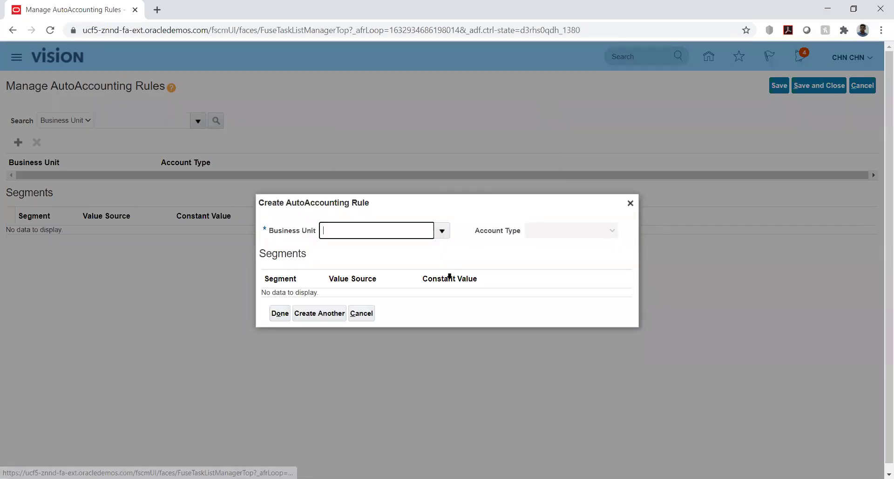
pyautogui.click(362, 313)
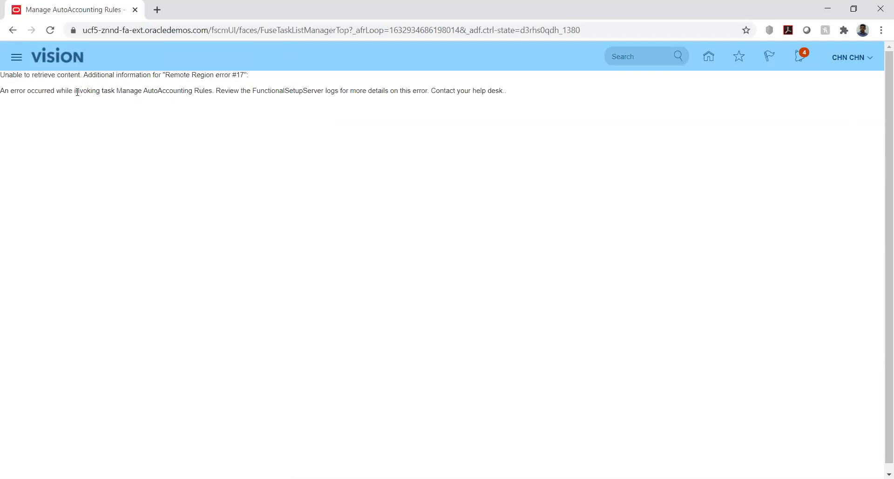
# Leave Manage AutoAccounting Rules and return to the home page.
pyautogui.moveTo(4, 89); pyautogui.dragTo(278, 91)
pyautogui.click(454, 108)
pyautogui.click(715, 60)
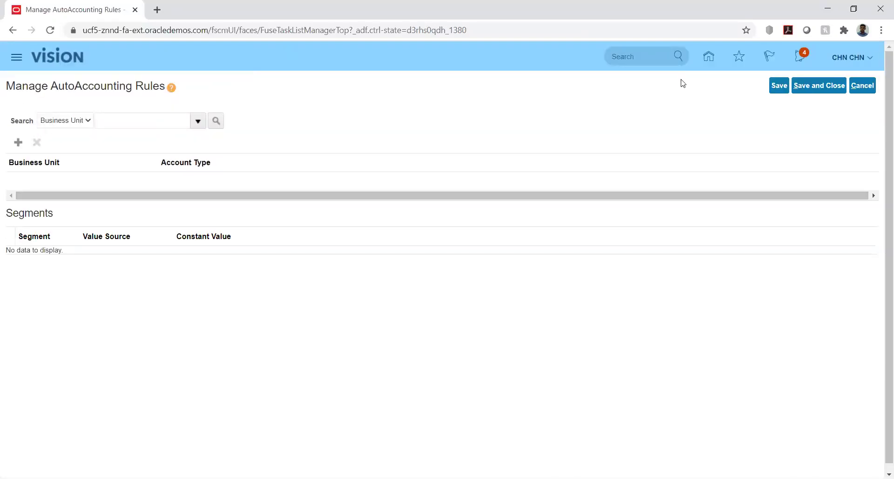
pyautogui.click(707, 58)
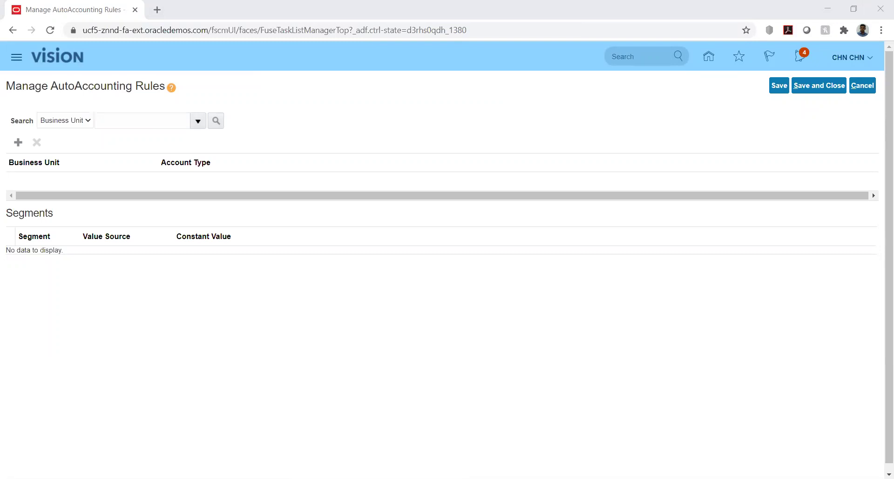
pyautogui.click(358, 223)
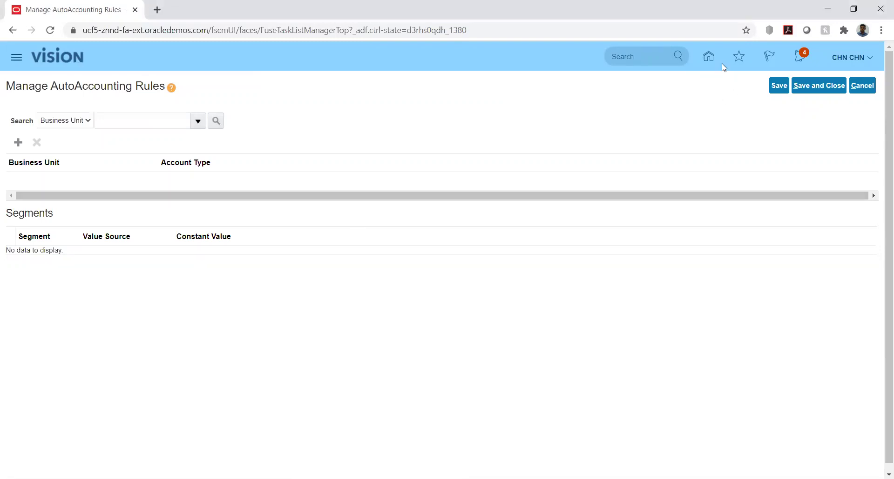
pyautogui.click(708, 57)
pyautogui.click(861, 87)
pyautogui.click(708, 58)
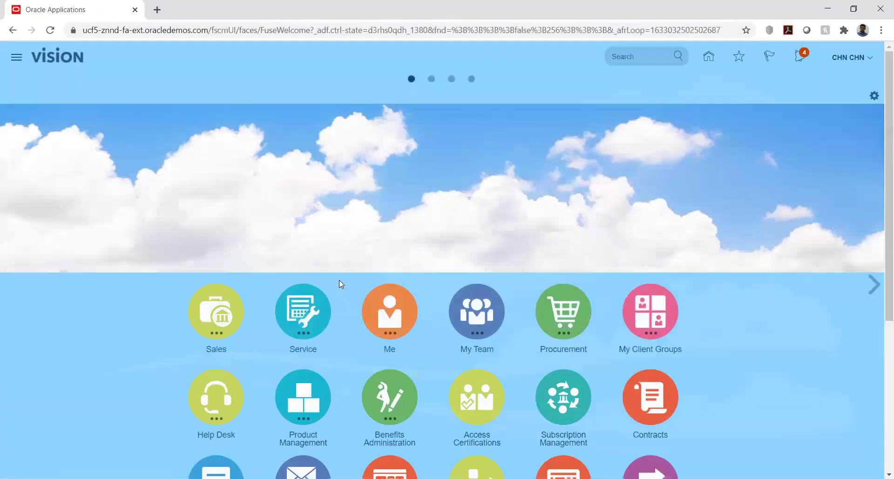
# Open Billing under Receivables and start creating an invoice transaction.
pyautogui.scroll(-3, 182, 343)
pyautogui.scroll(-3, 182, 343)
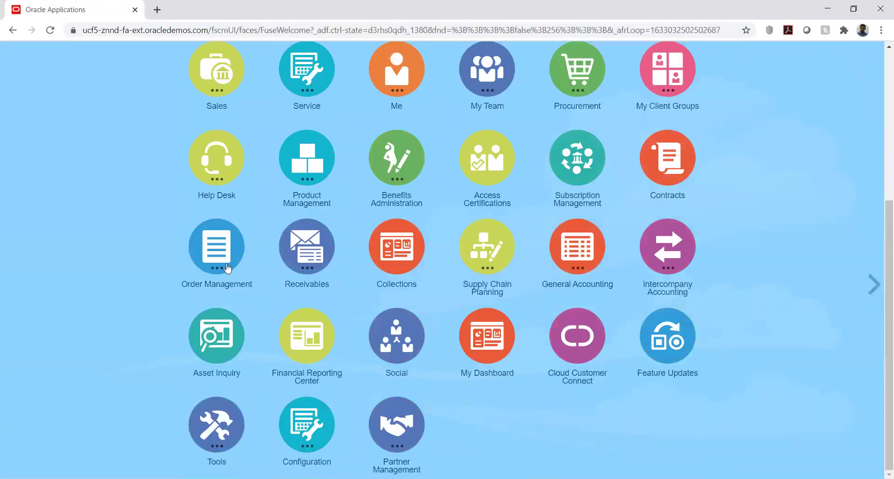
pyautogui.click(307, 247)
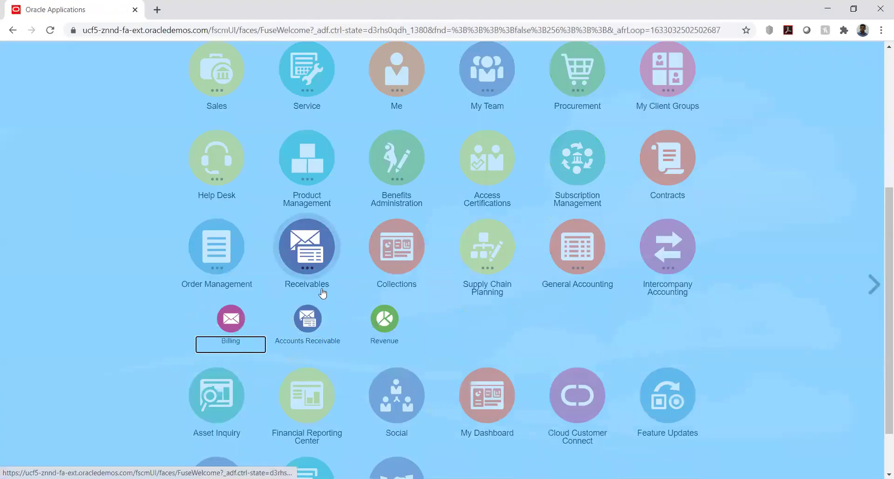
pyautogui.click(231, 325)
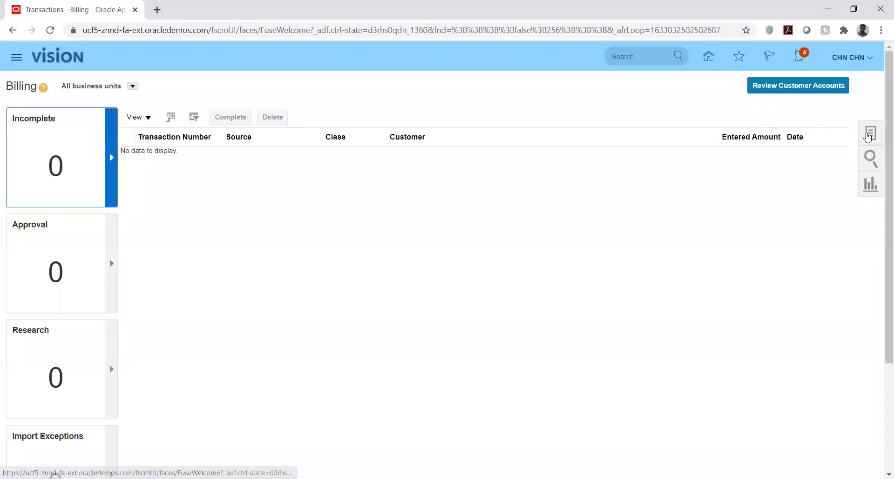
pyautogui.click(786, 96)
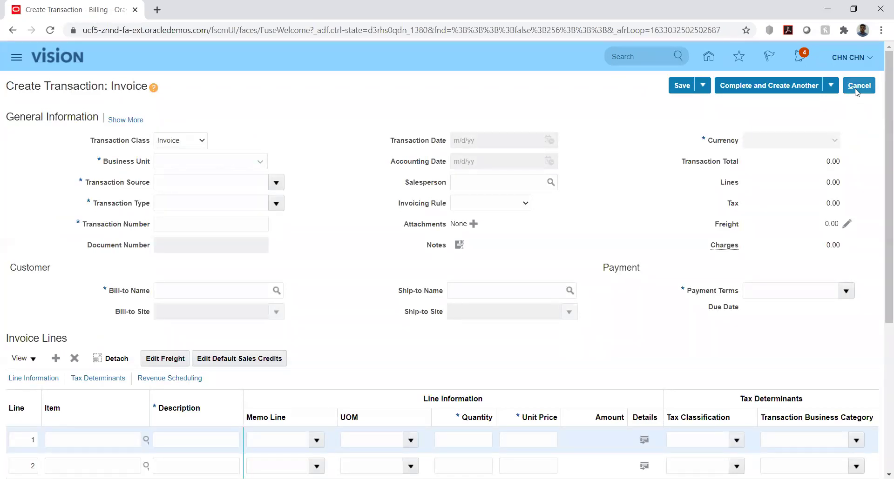
# Try to leave the blank invoice and close the messages about its required fields.
pyautogui.click(713, 56)
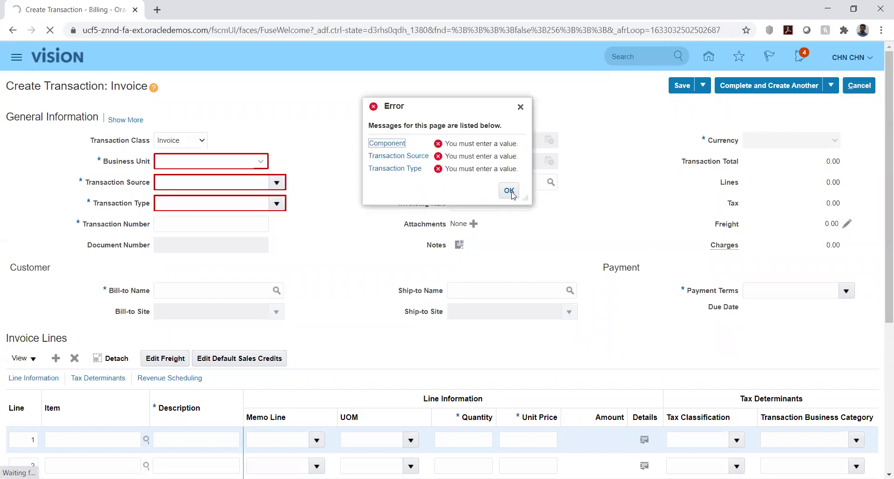
pyautogui.click(508, 190)
pyautogui.click(860, 86)
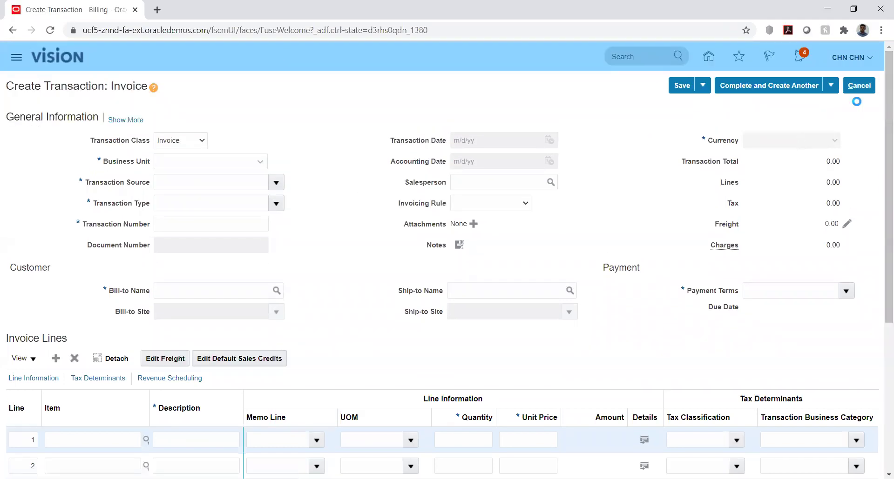
pyautogui.click(860, 87)
pyautogui.click(595, 279)
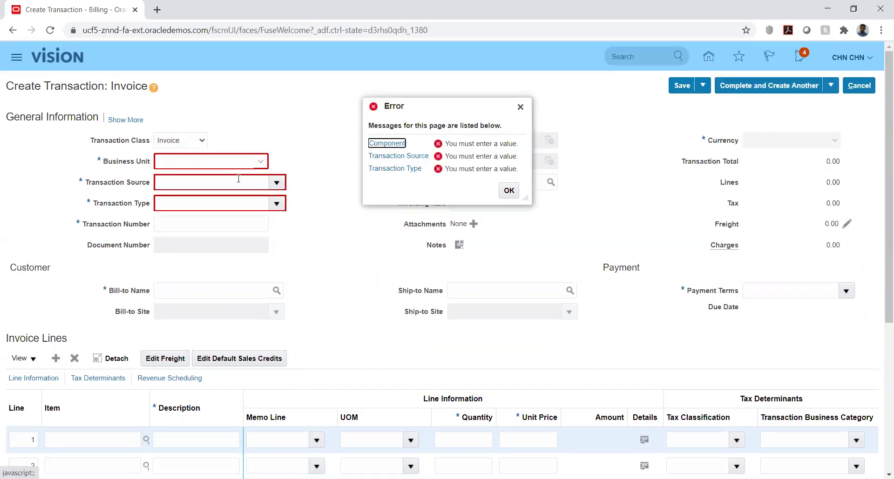
pyautogui.click(509, 190)
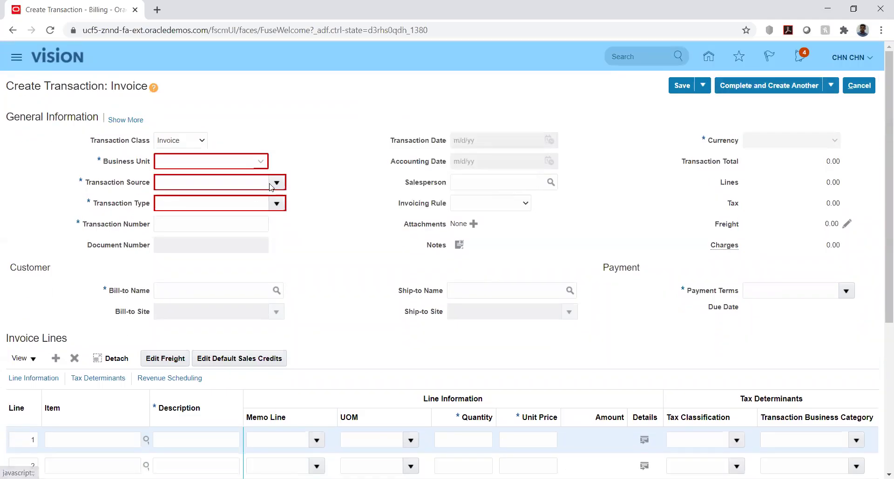
# Check the business unit choices on the new invoice, then discard the invoice.
pyautogui.click(240, 161)
pyautogui.click(288, 209)
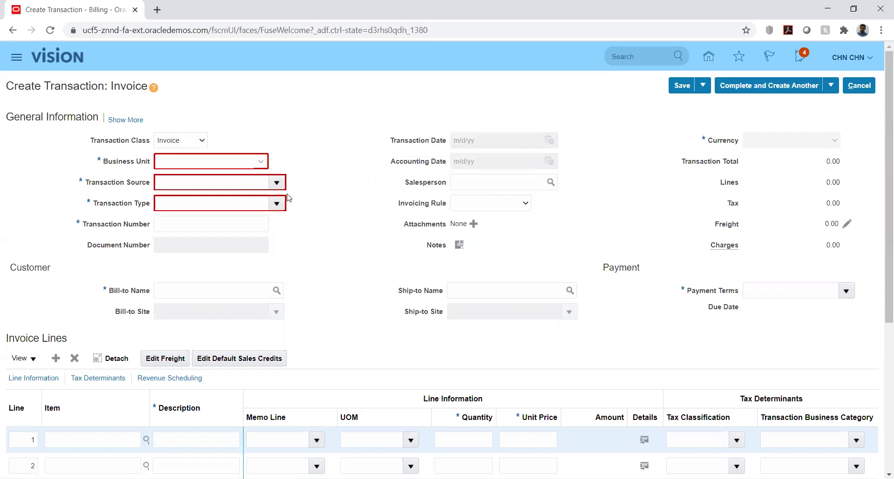
pyautogui.click(258, 160)
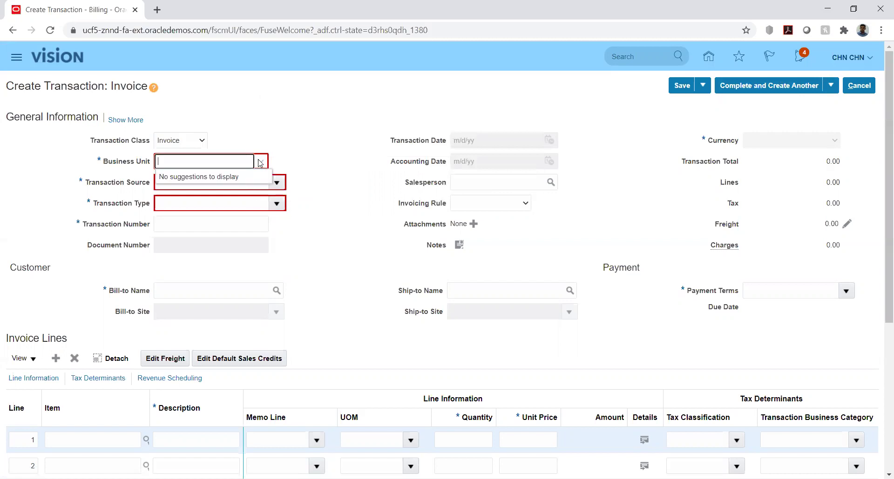
pyautogui.click(644, 135)
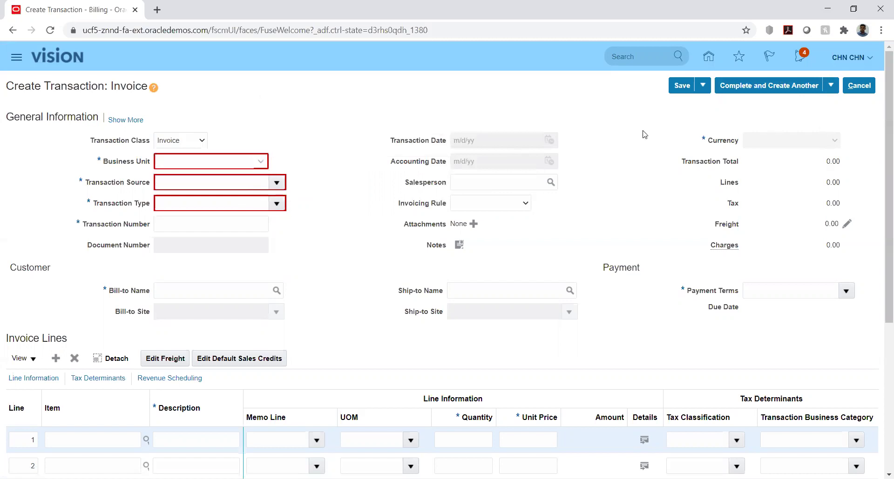
pyautogui.click(856, 85)
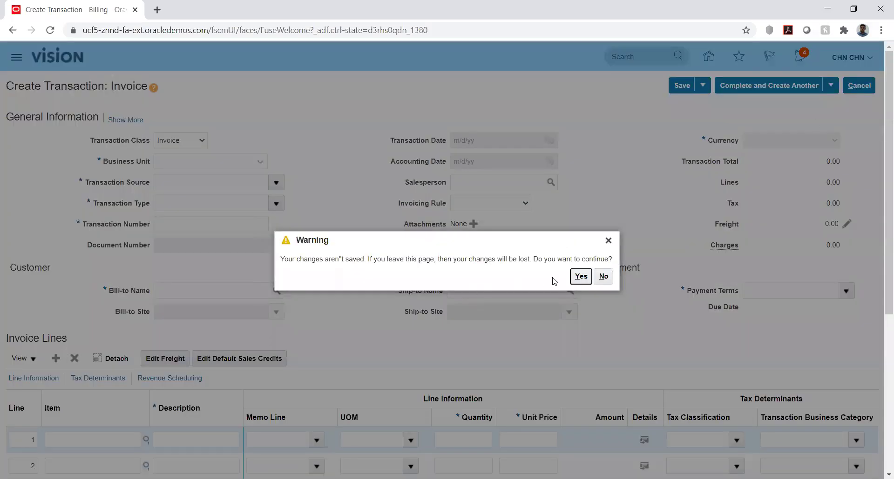
pyautogui.click(578, 278)
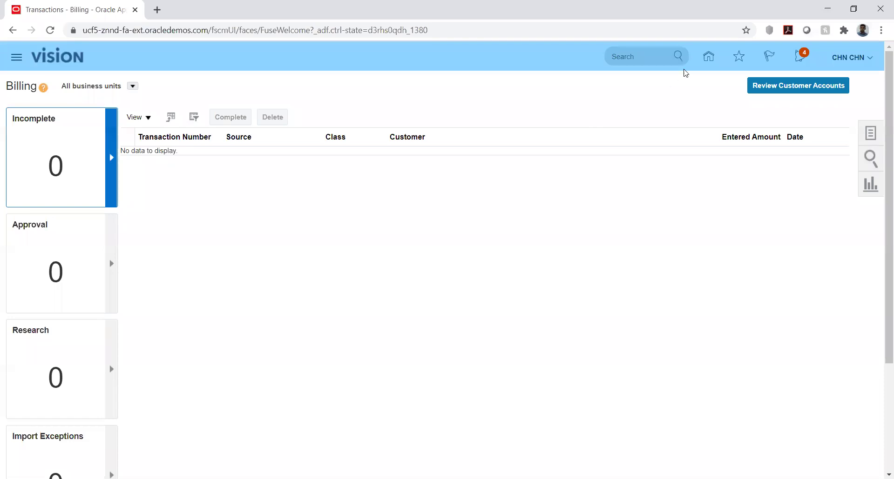
# Return to the home page and open Manage Implementation Projects through Setup and Maintenance.
pyautogui.click(708, 58)
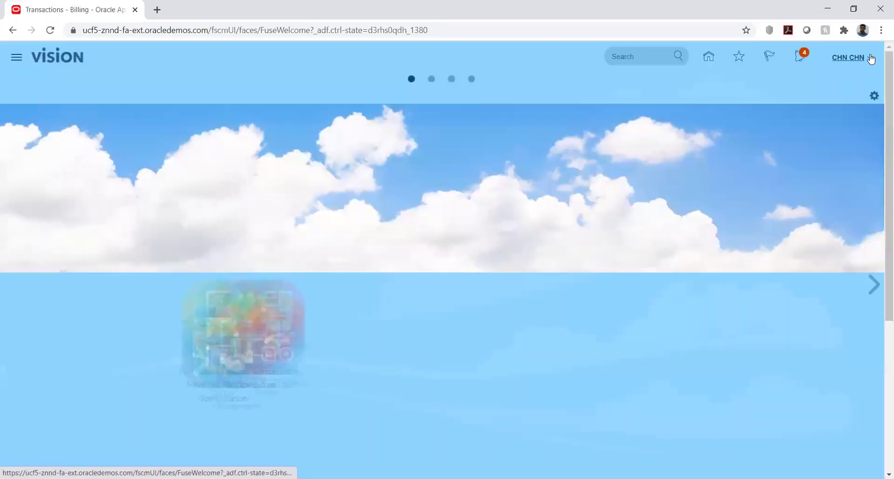
pyautogui.click(868, 58)
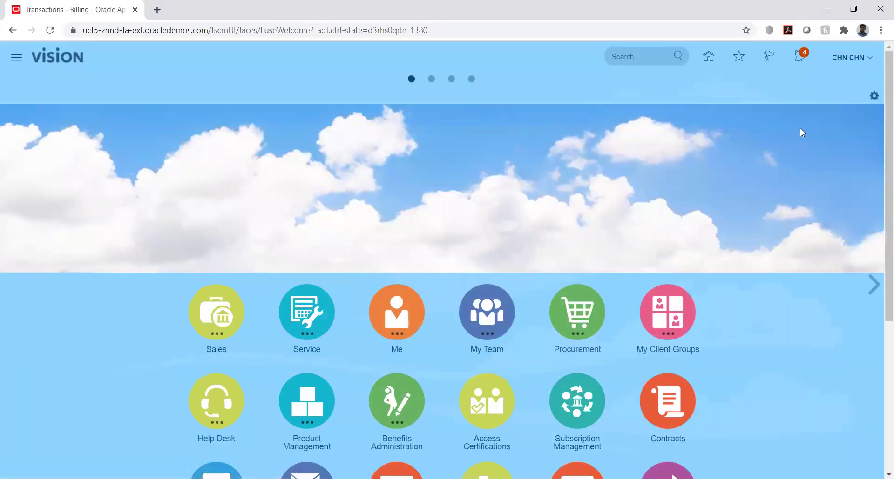
pyautogui.click(666, 227)
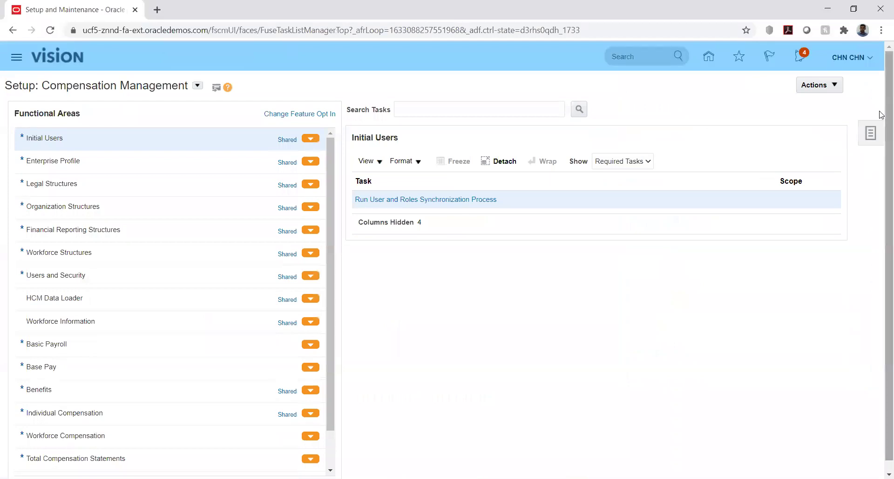
pyautogui.click(871, 134)
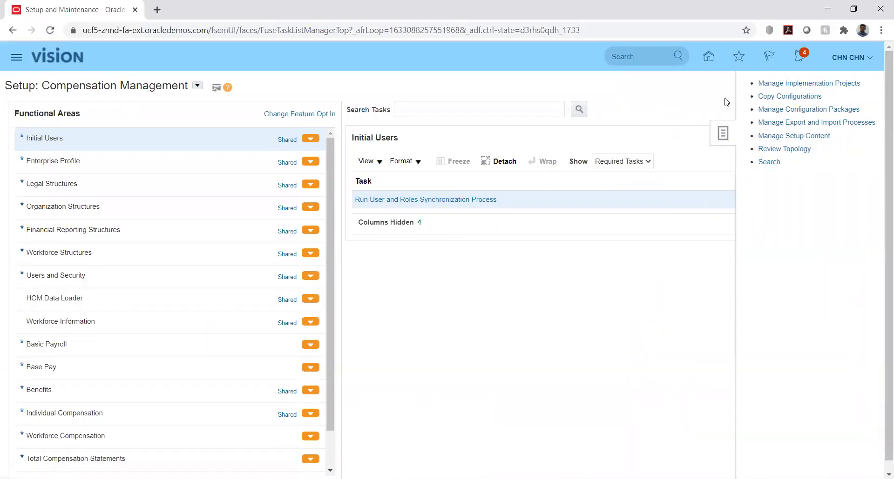
pyautogui.click(766, 84)
# Search the implementation projects for the name hw and open HW Implementation.
pyautogui.click(84, 132)
pyautogui.write('hw')
pyautogui.press('Return')
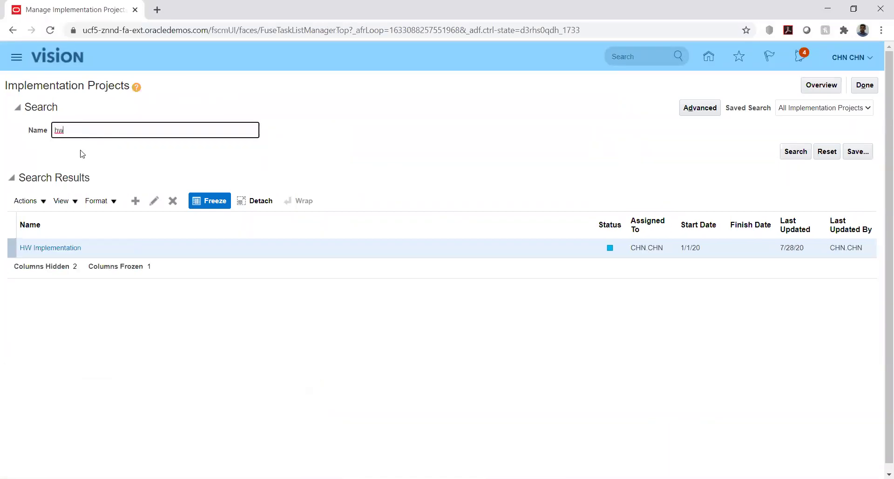
pyautogui.click(42, 248)
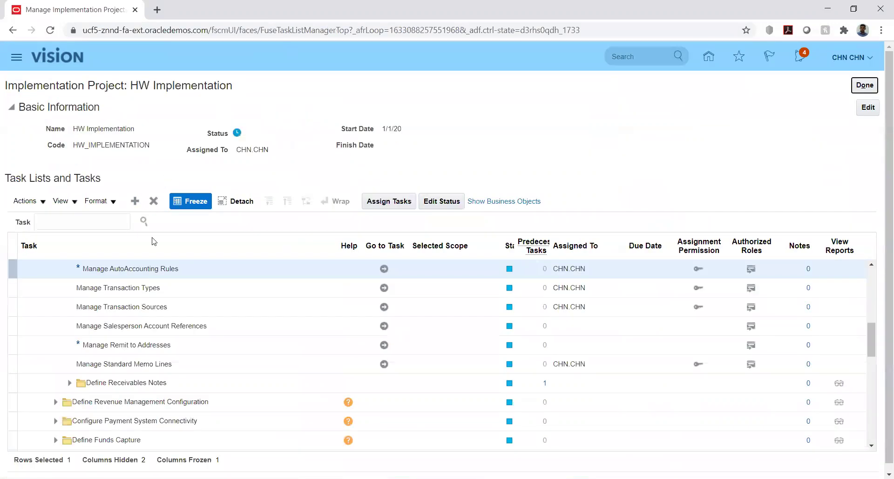
# Search the project's tasks for %data%ac% and open Manage Data Access for Users under Define Users for Supply Chain Management.
pyautogui.click(74, 226)
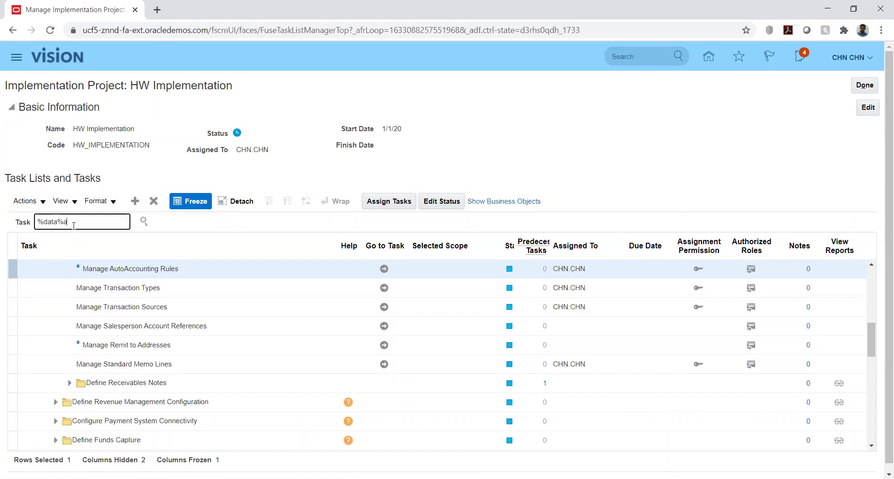
pyautogui.write('%data%ac%')
pyautogui.press('Return')
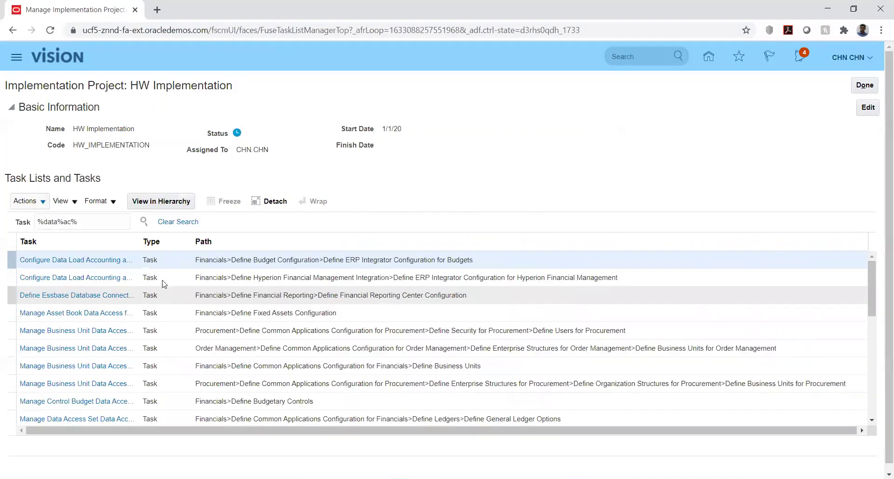
pyautogui.scroll(-3, 75, 312)
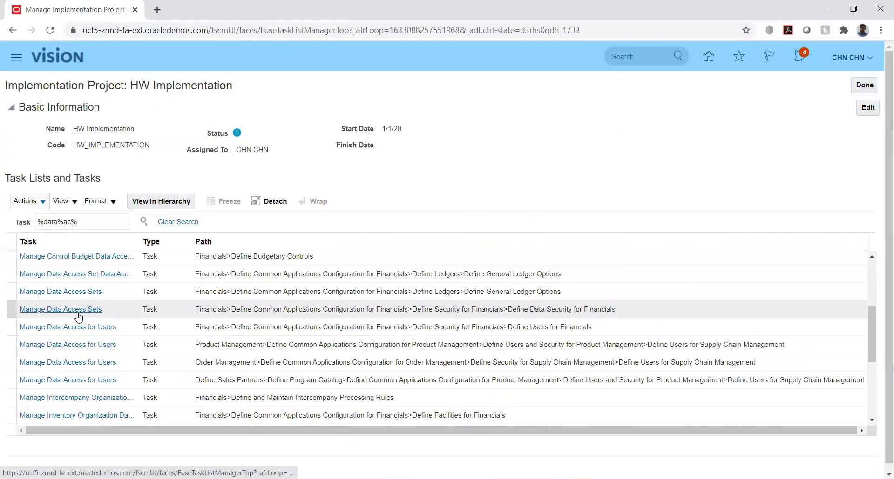
pyautogui.click(78, 345)
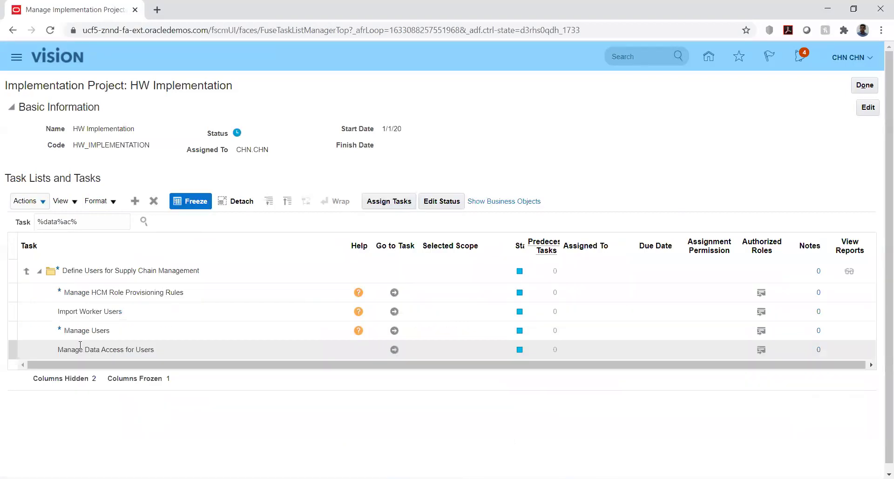
pyautogui.click(394, 349)
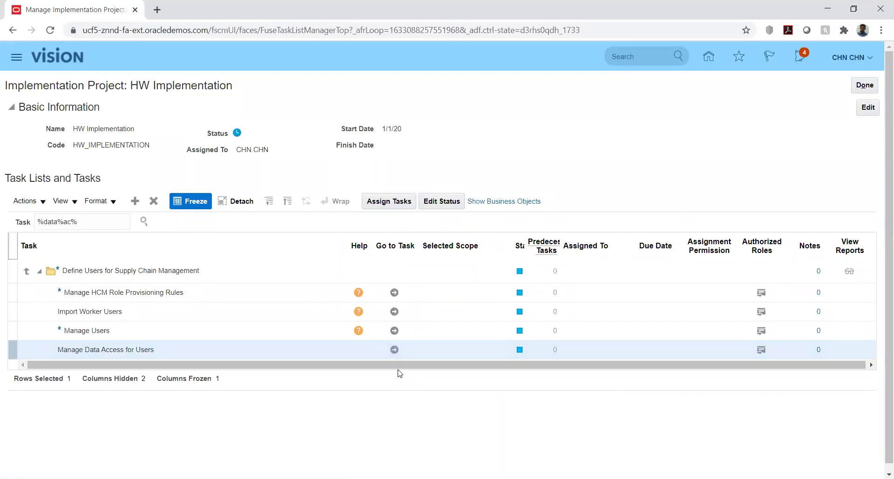
pyautogui.click(392, 349)
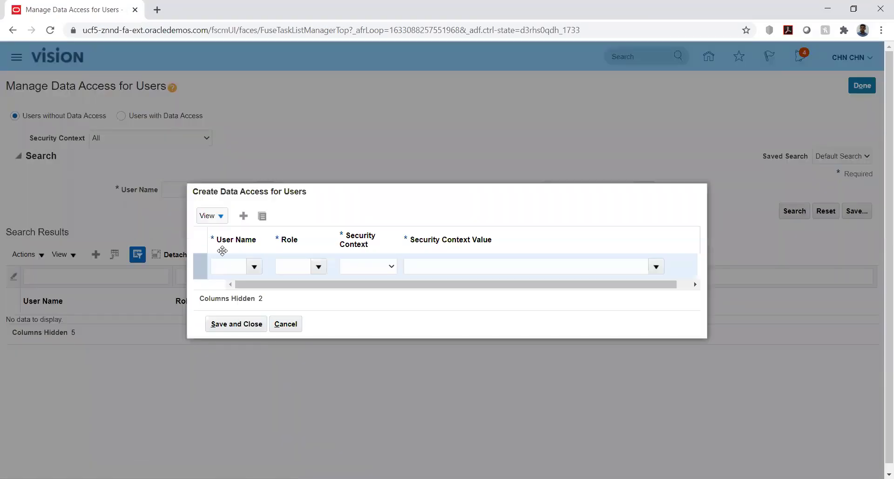
# Fill the data access row with the signed-in user's user name, role Accounts Receivable Manager, security context Business unit and value HW_BU1.
pyautogui.click(229, 262)
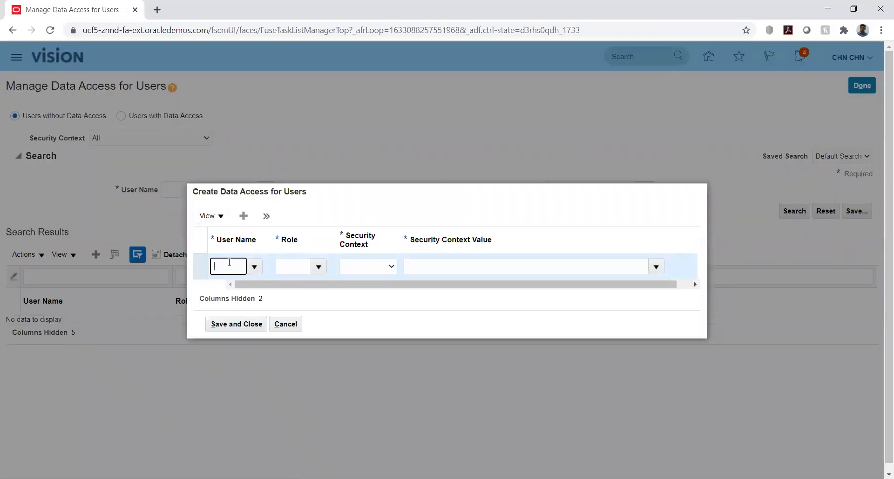
pyautogui.write('CHN')
pyautogui.write(' CHN')
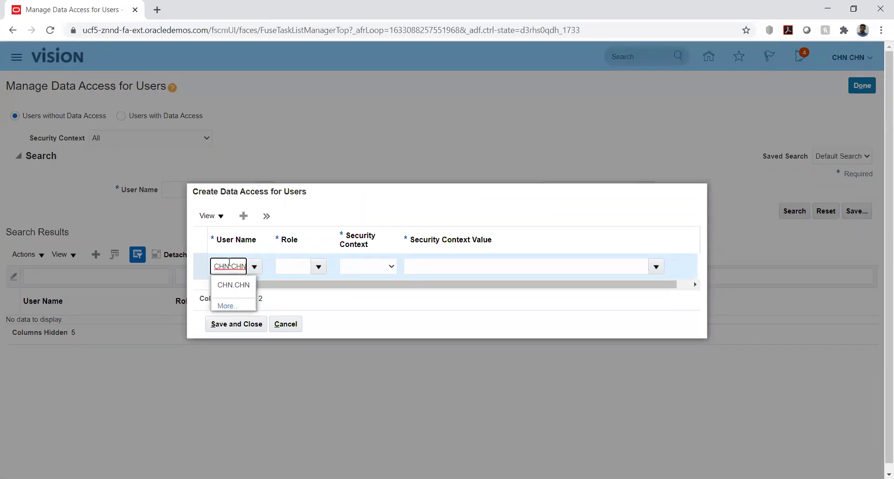
pyautogui.click(226, 286)
pyautogui.click(297, 265)
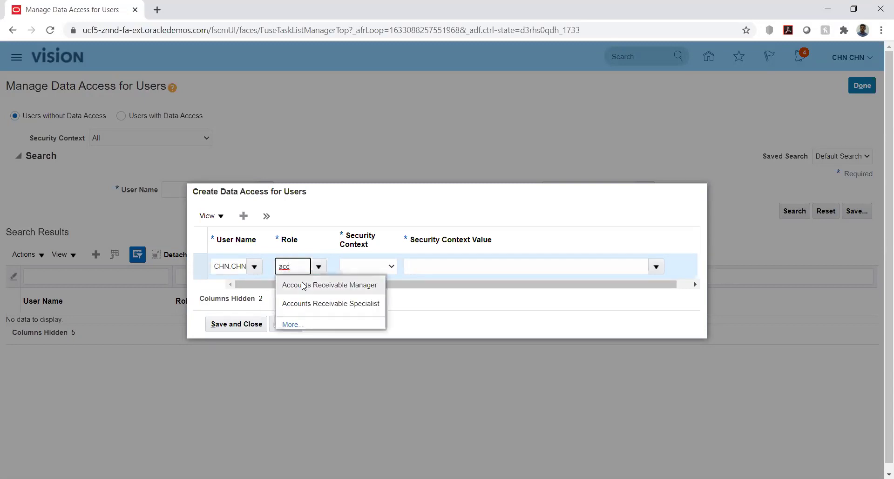
pyautogui.click(303, 285)
pyautogui.click(380, 268)
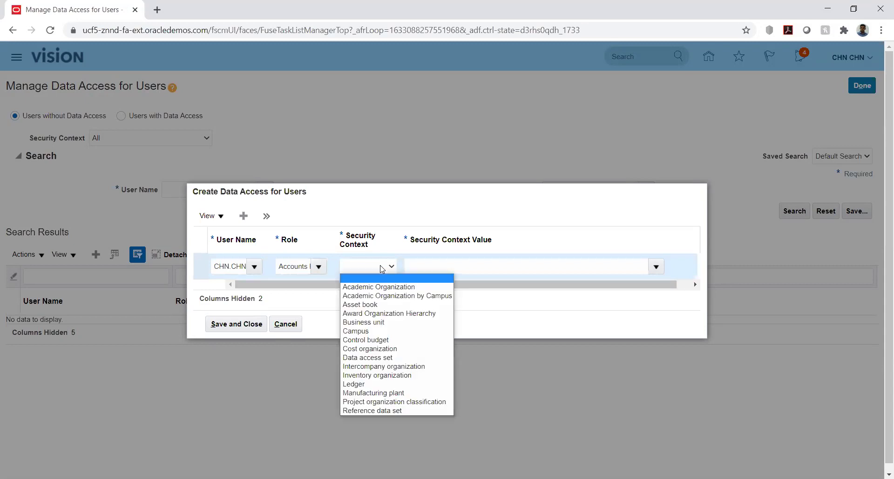
pyautogui.click(379, 265)
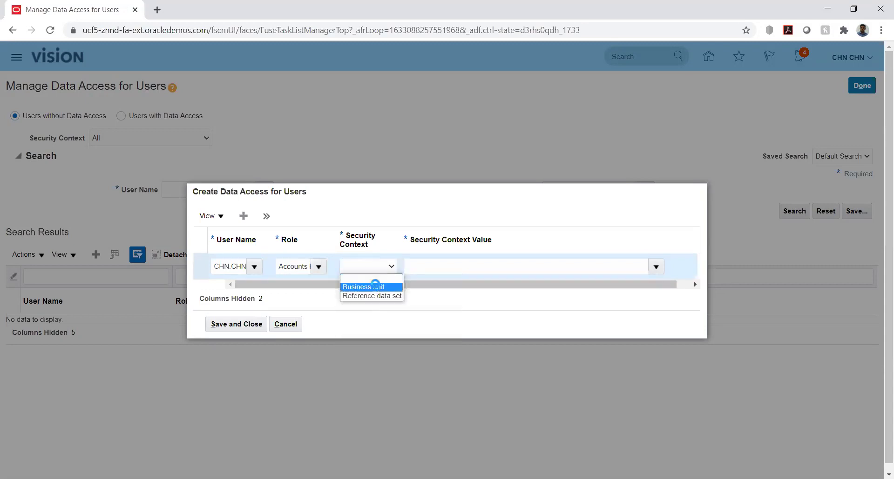
pyautogui.click(375, 285)
pyautogui.click(533, 265)
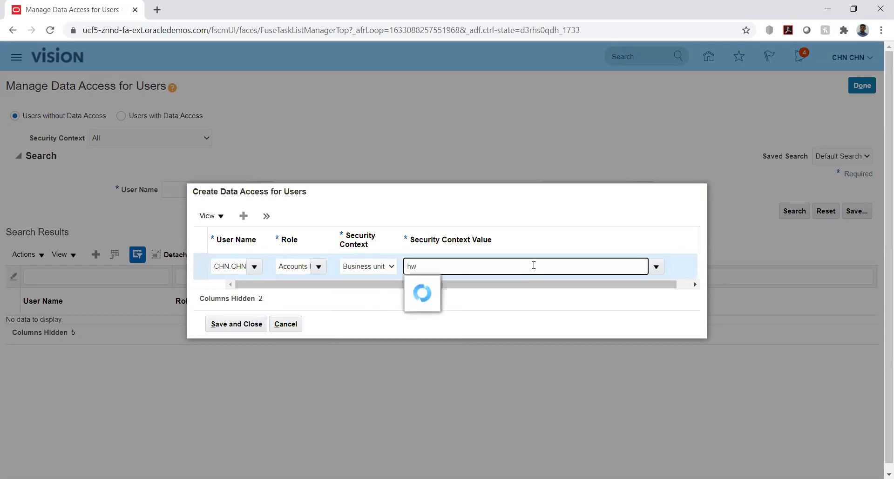
pyautogui.click(425, 285)
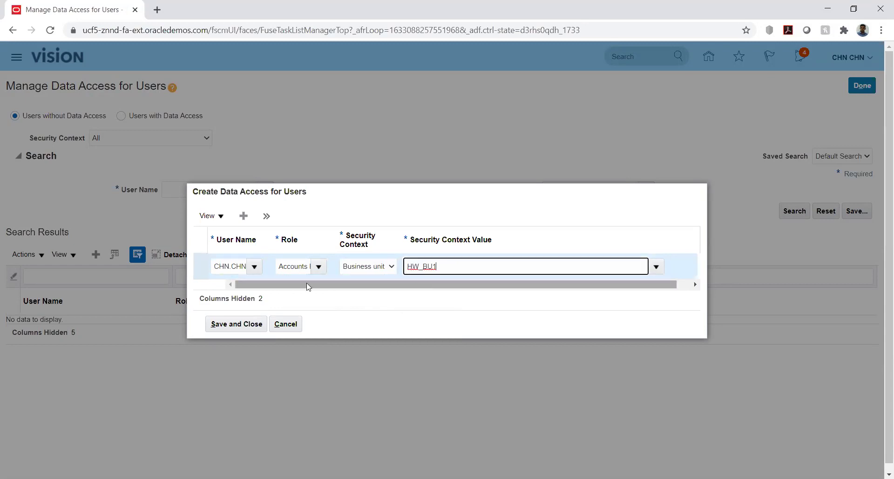
# Add a second row for the same user with role Accounts Receivable Specialist and Business unit HW_BU1, and save both data access assignments.
pyautogui.click(244, 217)
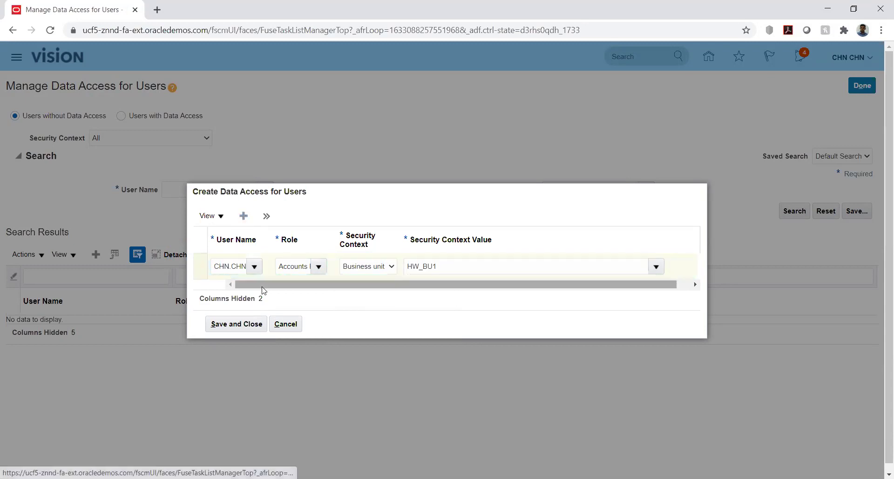
pyautogui.click(237, 263)
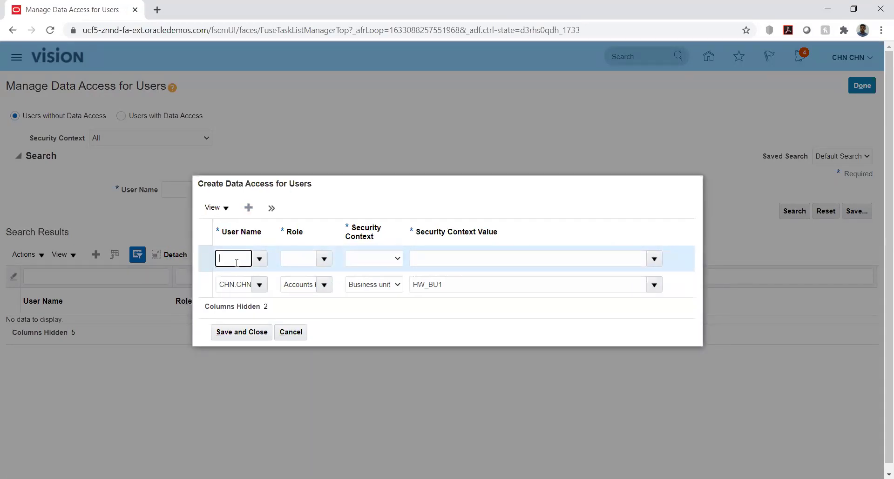
pyautogui.write('CHN.CHN')
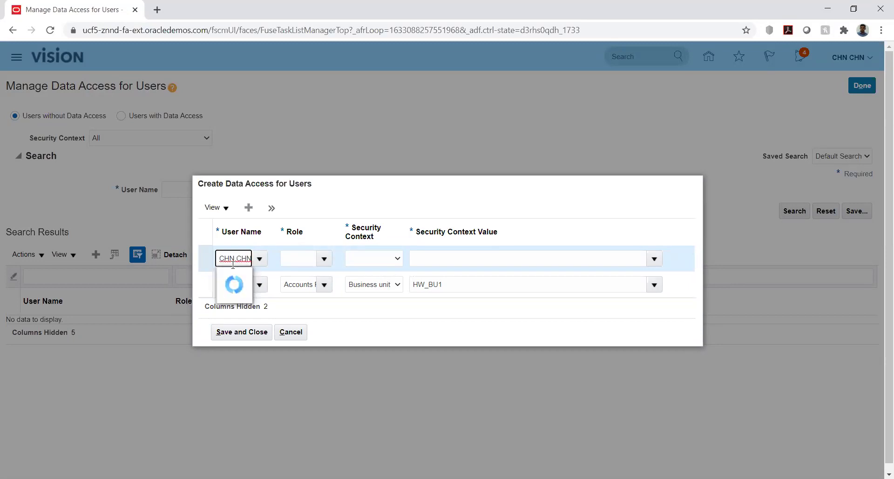
pyautogui.click(235, 276)
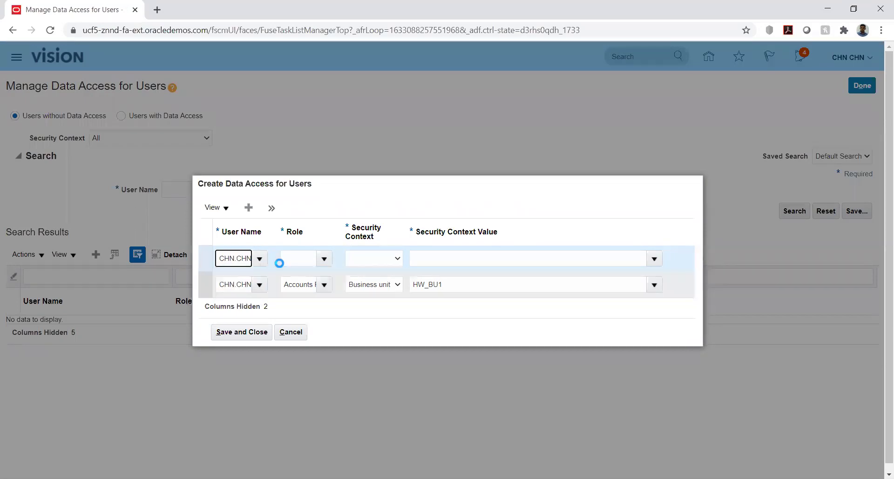
pyautogui.click(296, 258)
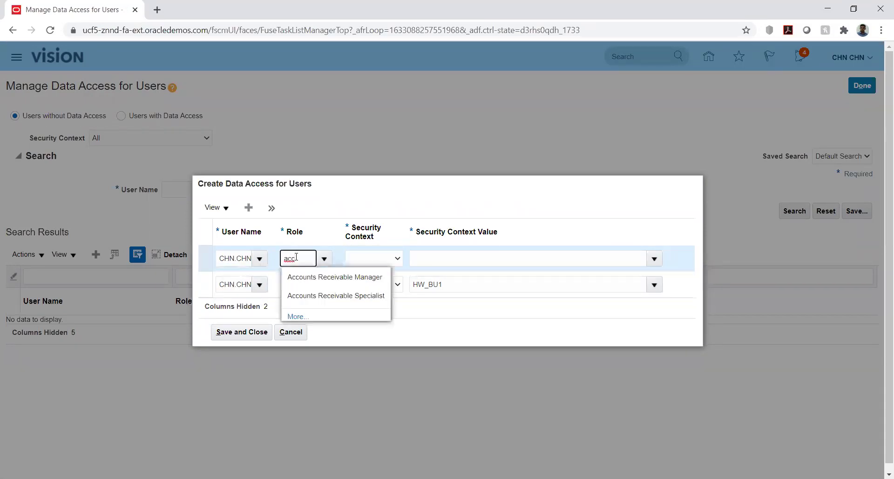
pyautogui.click(307, 296)
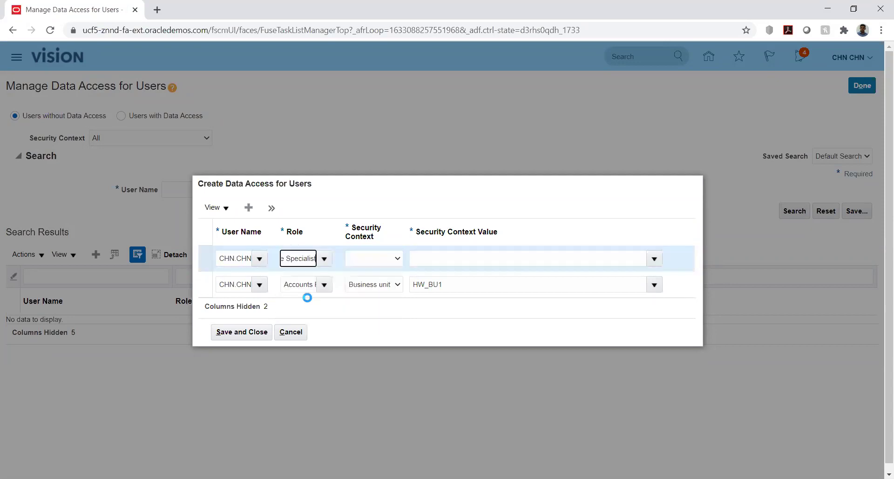
pyautogui.click(365, 258)
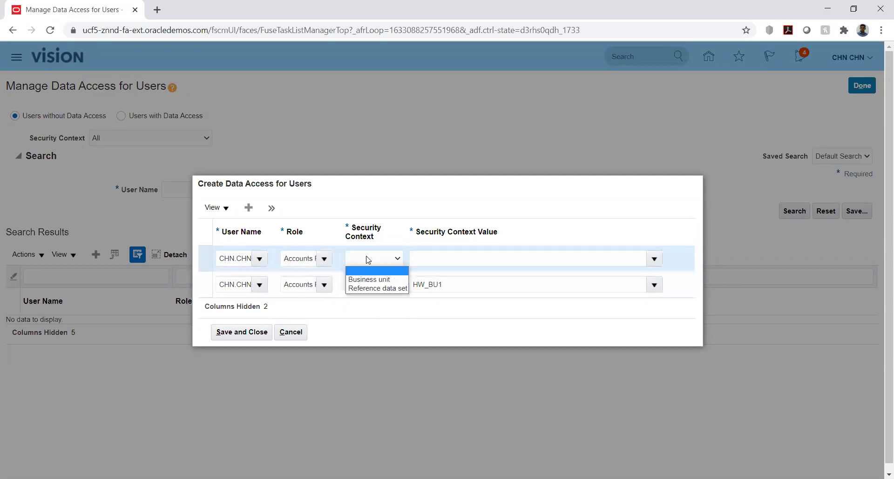
pyautogui.click(369, 280)
pyautogui.click(488, 257)
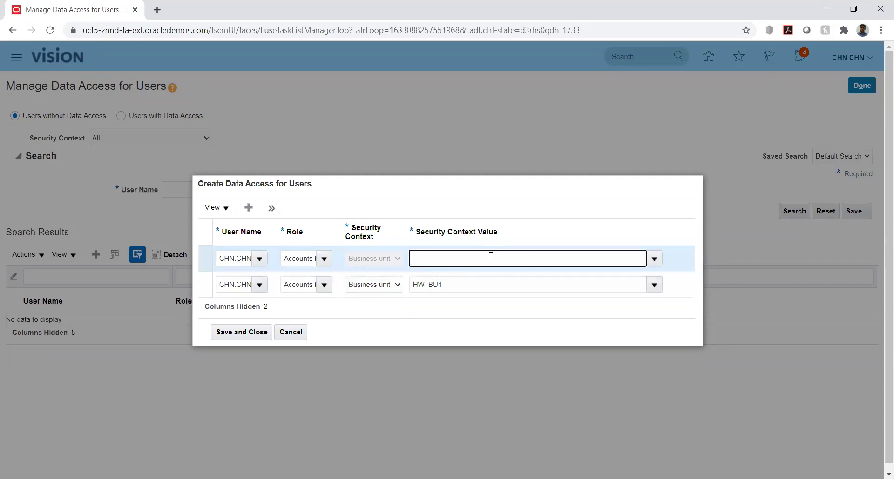
pyautogui.write('hw')
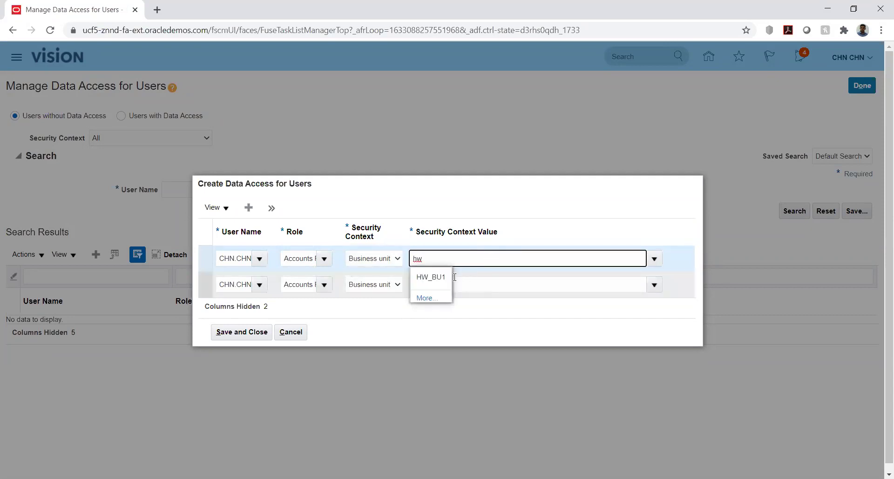
pyautogui.click(425, 277)
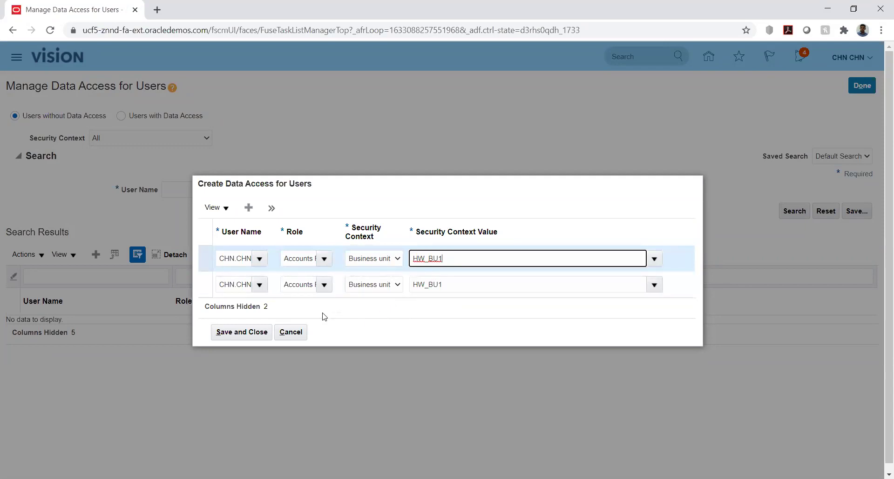
pyautogui.click(247, 332)
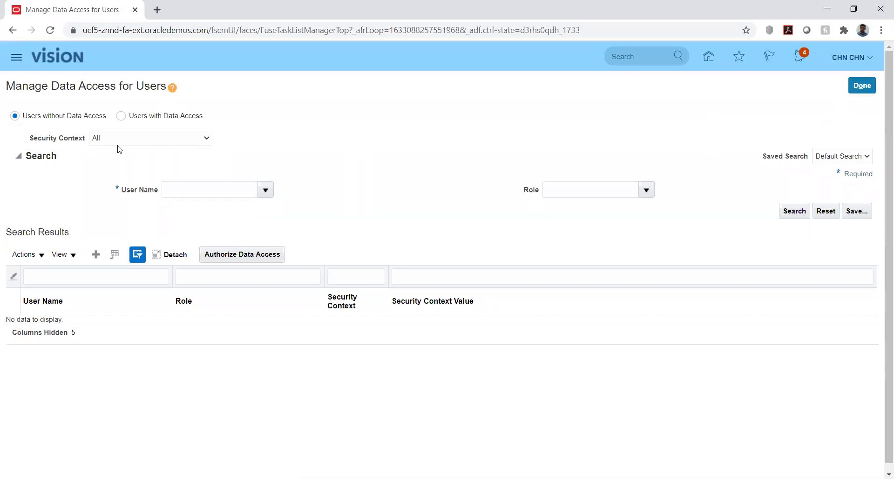
# Search the users with data access for the signed-in user's user name, and return to the implementation project.
pyautogui.click(120, 117)
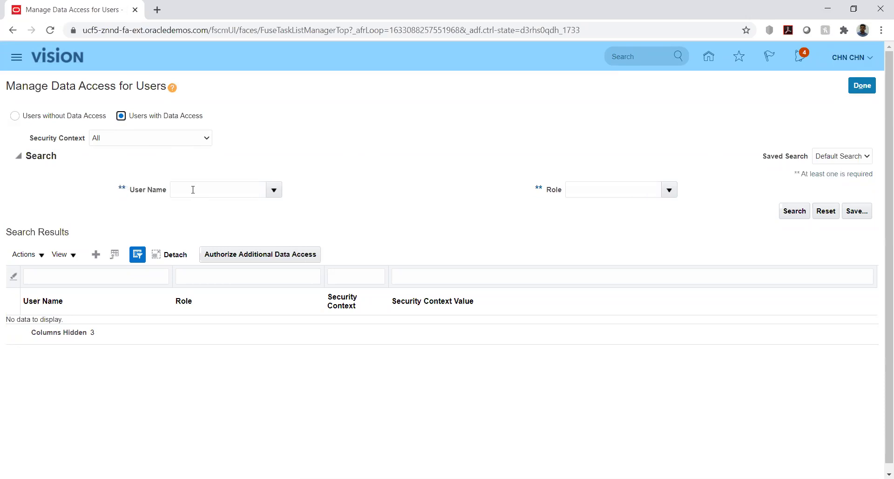
pyautogui.click(201, 190)
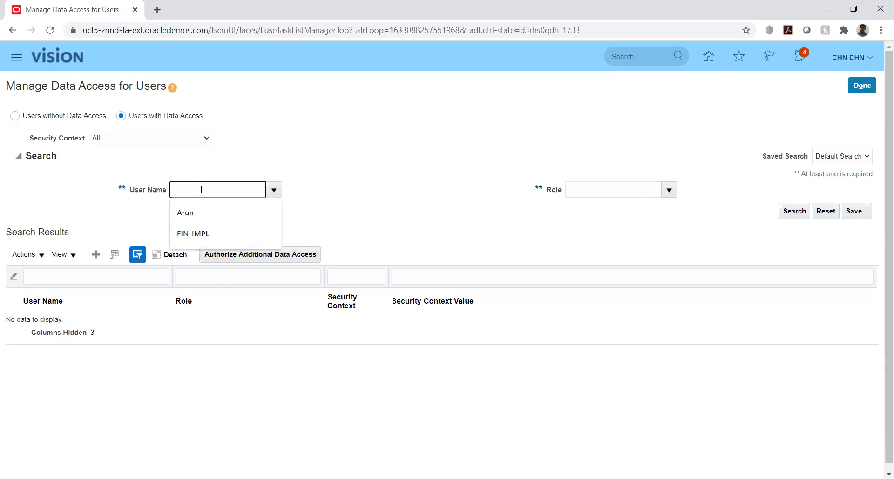
pyautogui.write('CHN.CHN')
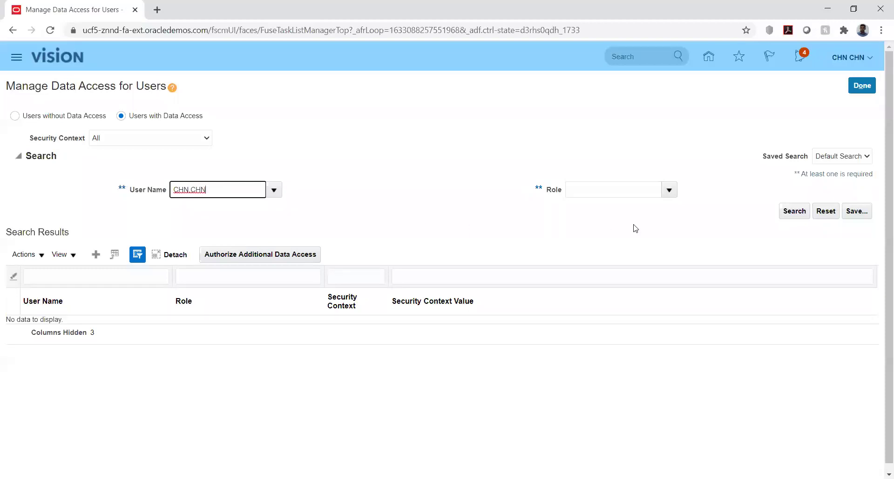
pyautogui.click(793, 212)
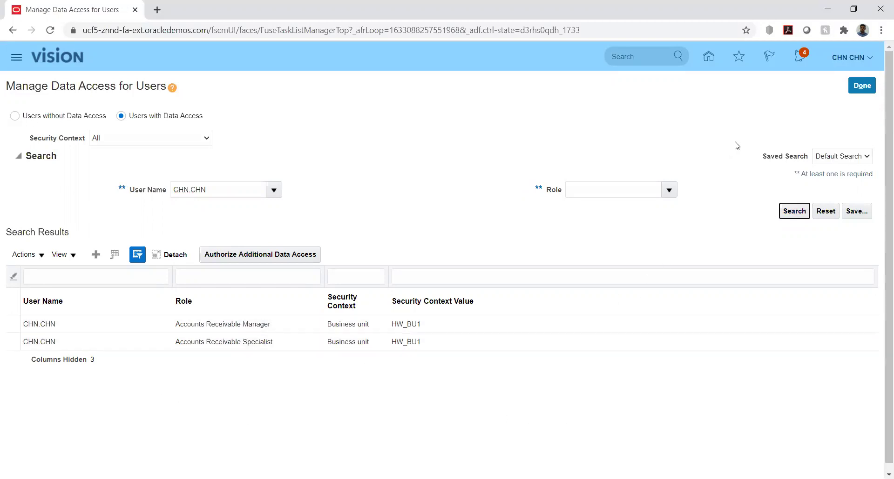
pyautogui.click(862, 86)
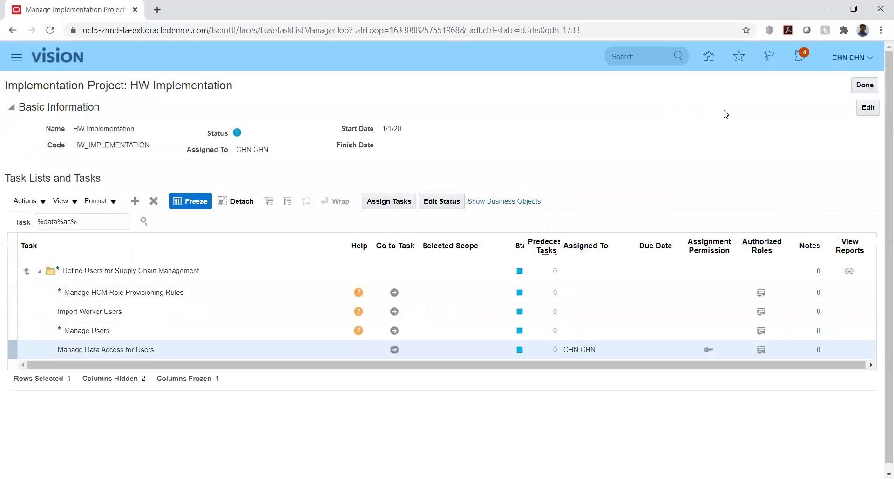
# Return to the home page, start a new transaction in Receivables Billing and check its business unit choices.
pyautogui.click(708, 56)
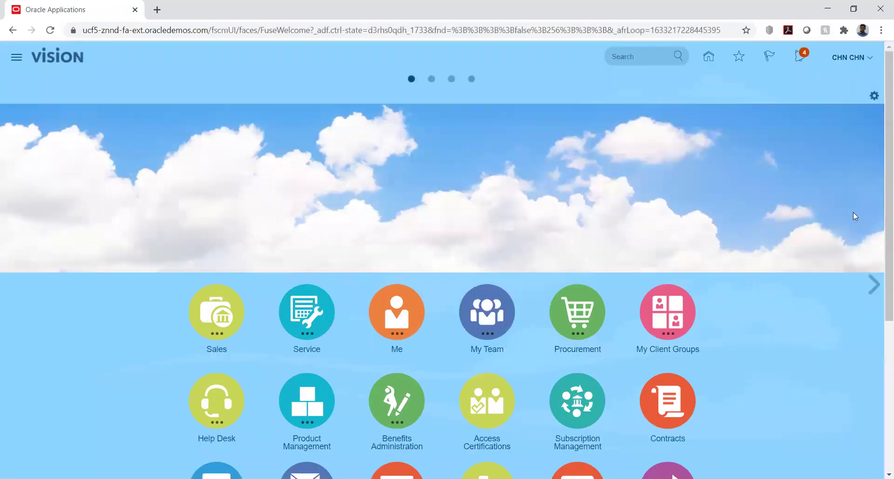
pyautogui.scroll(-5, 354, 254)
pyautogui.click(306, 253)
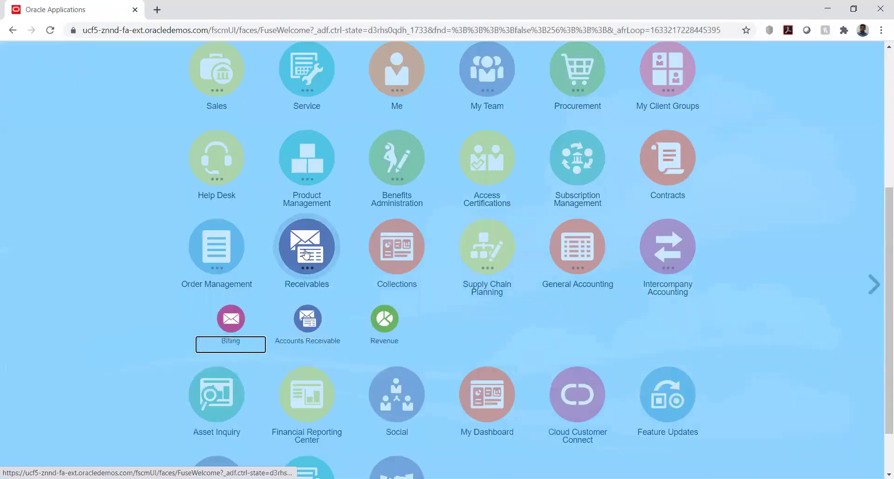
pyautogui.click(231, 320)
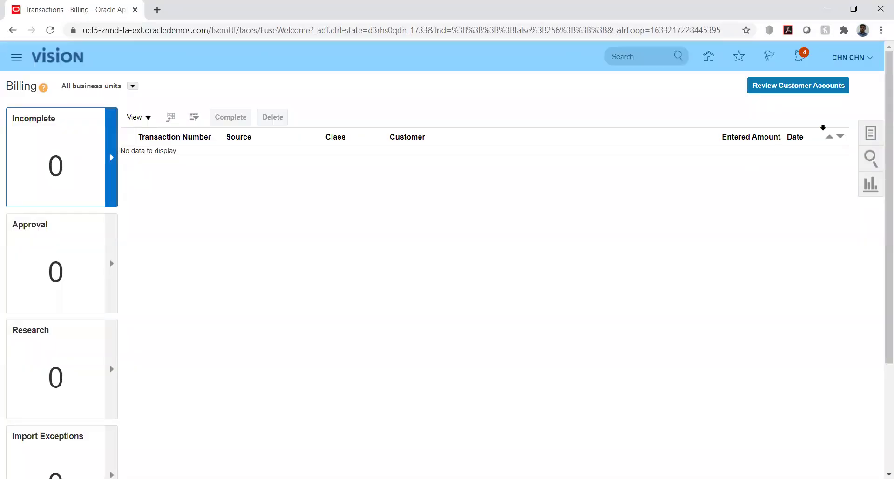
pyautogui.click(864, 136)
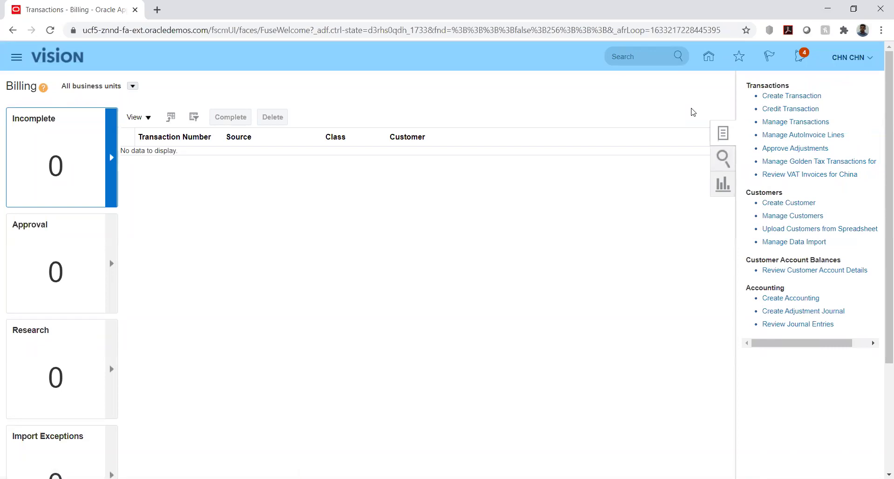
pyautogui.click(790, 96)
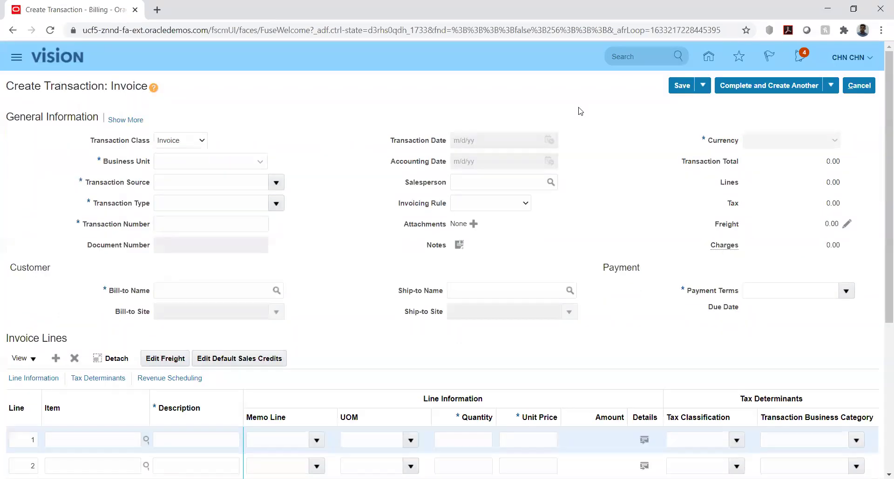
pyautogui.click(222, 160)
pyautogui.click(260, 162)
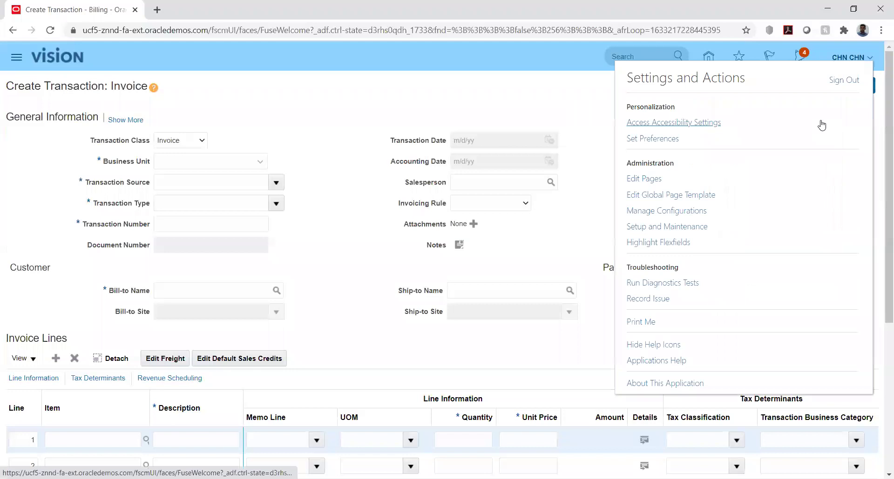
# Sign out of the application, discarding the unsaved invoice and confirming the single sign-off.
pyautogui.click(841, 82)
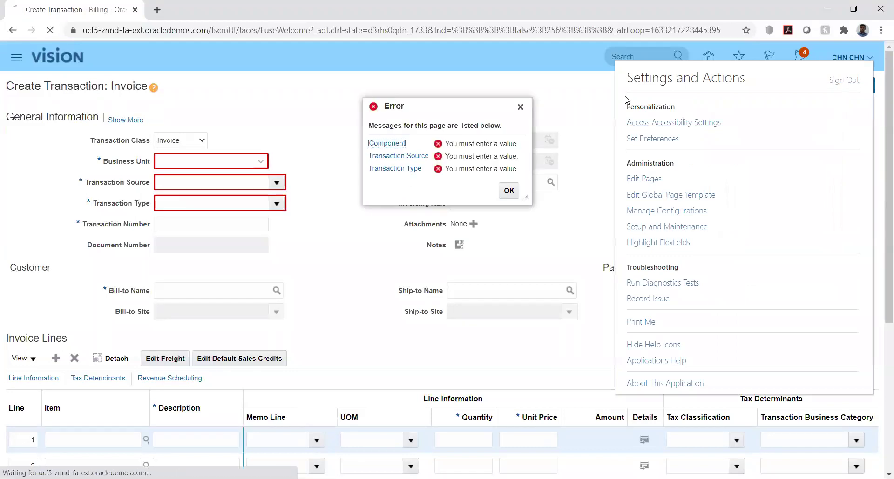
pyautogui.click(508, 190)
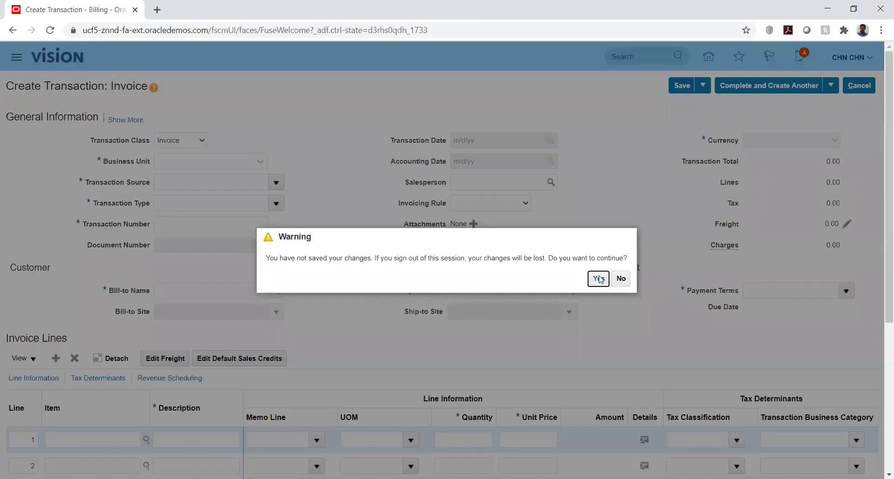
pyautogui.press('Return')
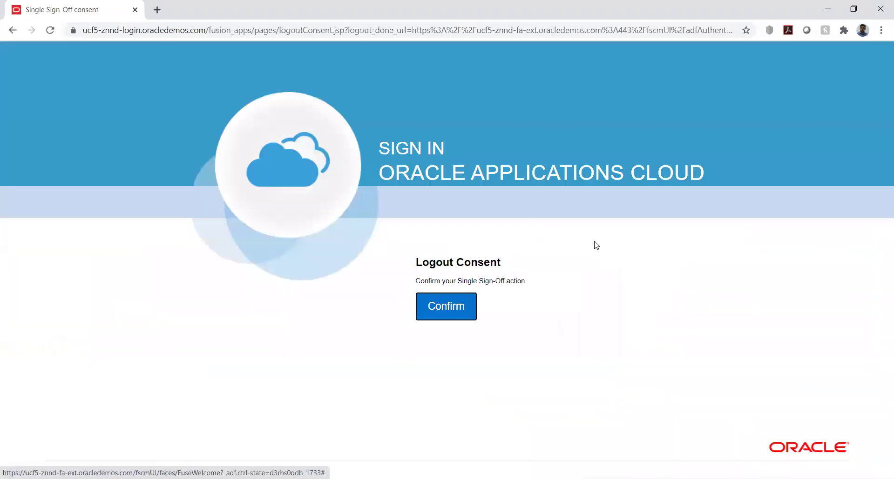
pyautogui.click(454, 309)
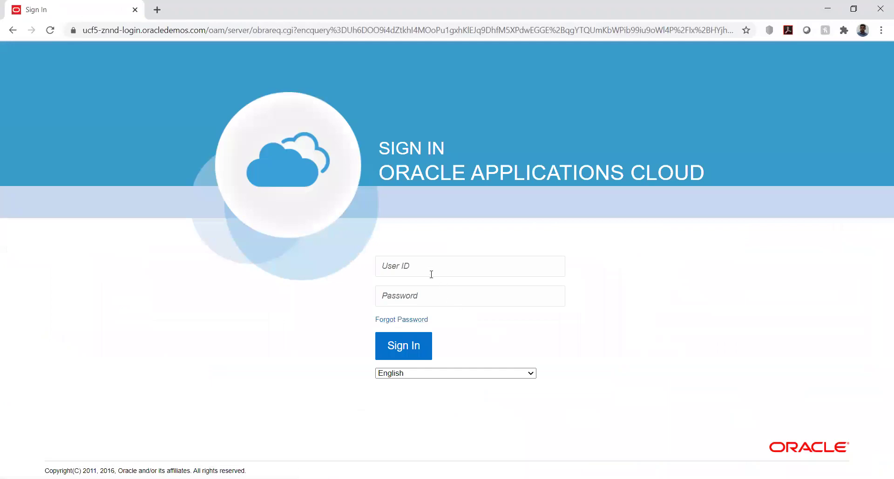
# Sign in to Oracle Applications Cloud with the user ID and the account password.
pyautogui.click(427, 263)
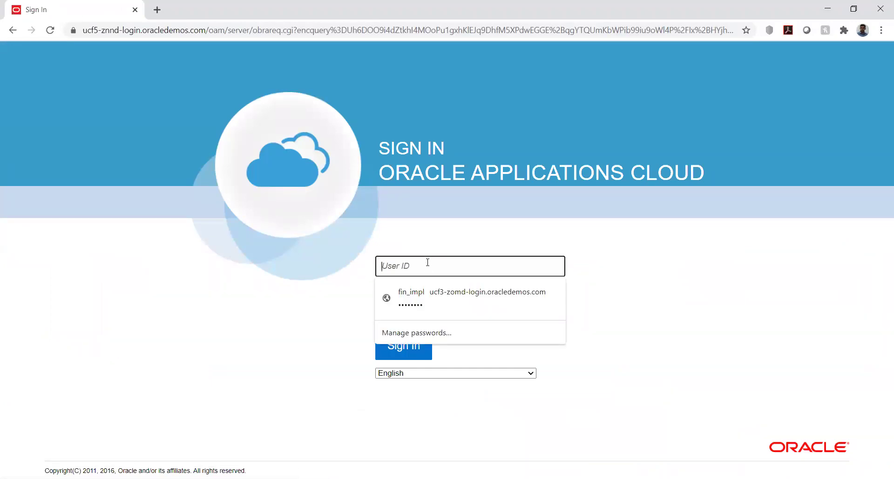
pyautogui.write('CHN.CHN')
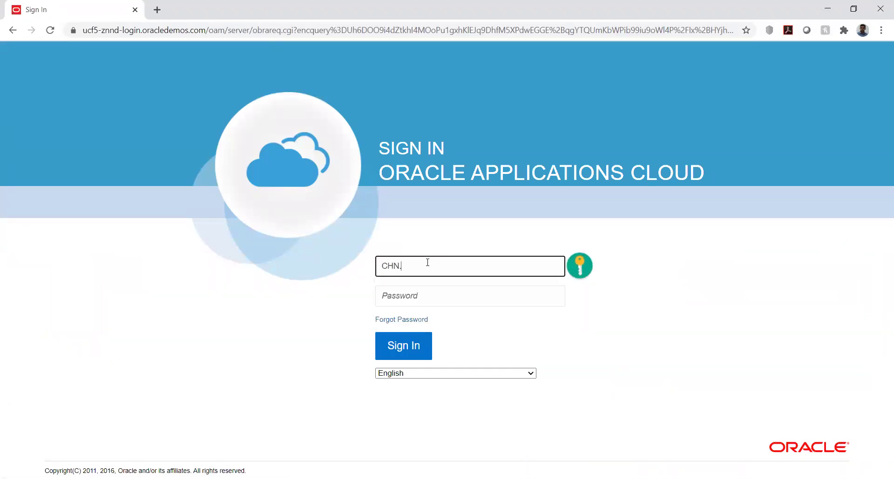
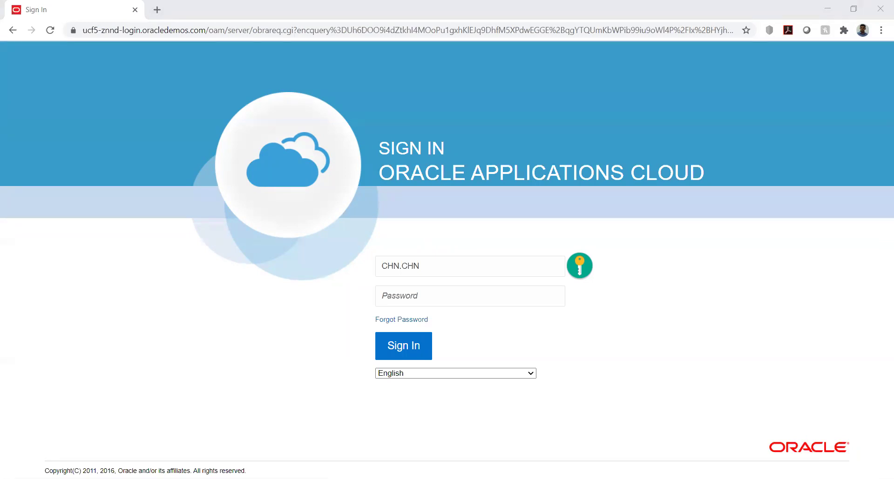
pyautogui.click(438, 292)
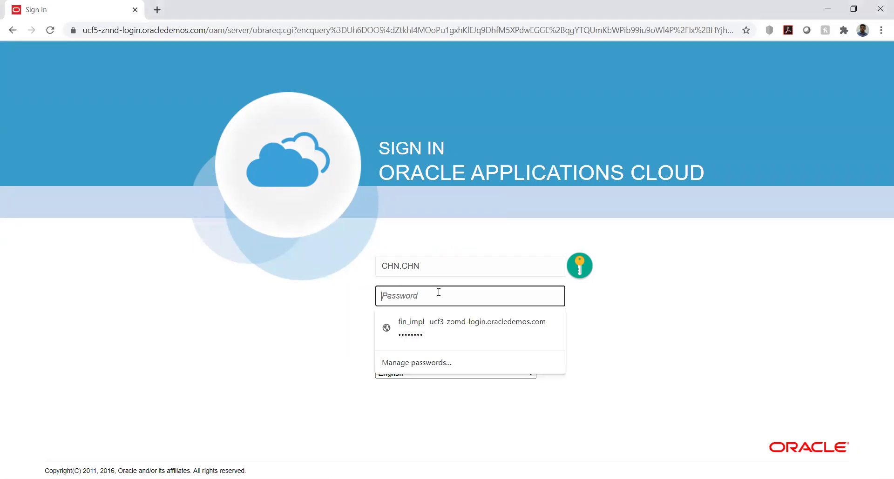
pyautogui.hotkey('ctrl', 'v')
pyautogui.click(406, 347)
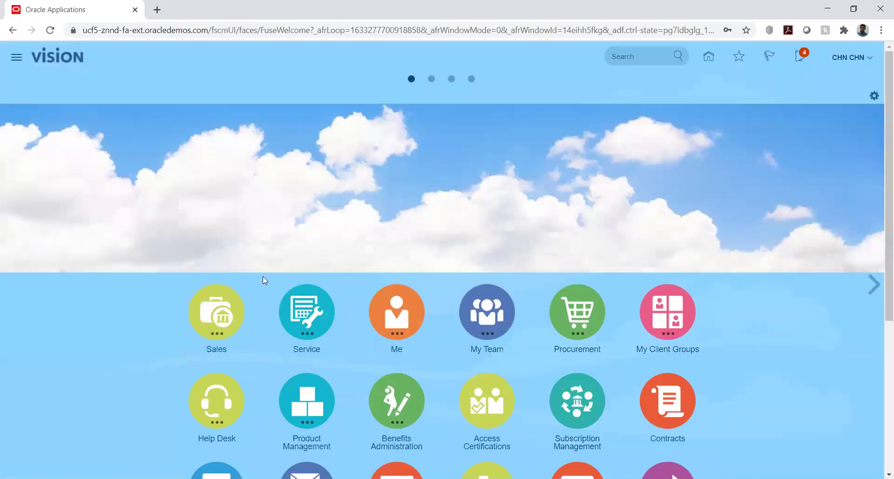
# Open Receivables Billing, start a new transaction and check which business units it offers.
pyautogui.scroll(-5, 69, 305)
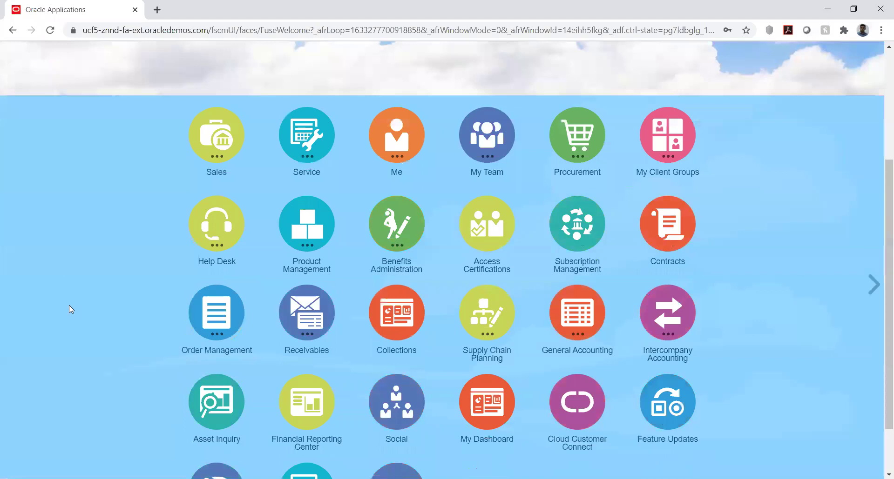
pyautogui.click(301, 251)
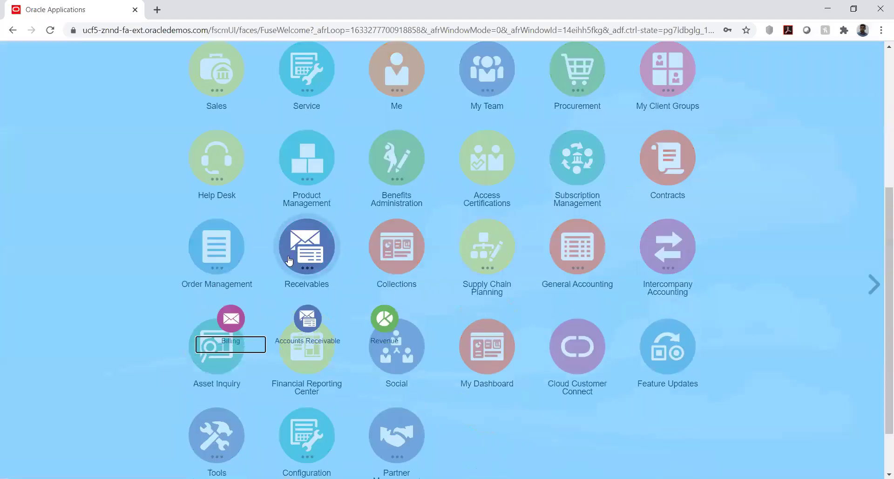
pyautogui.click(233, 327)
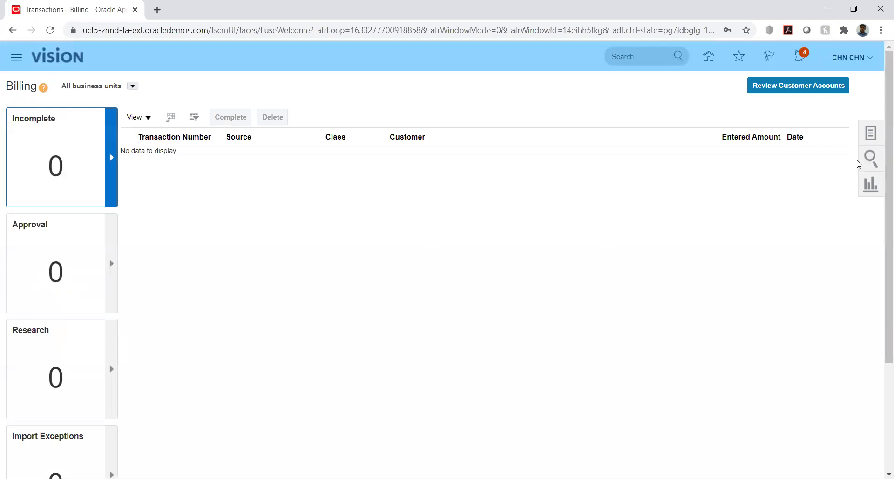
pyautogui.click(871, 136)
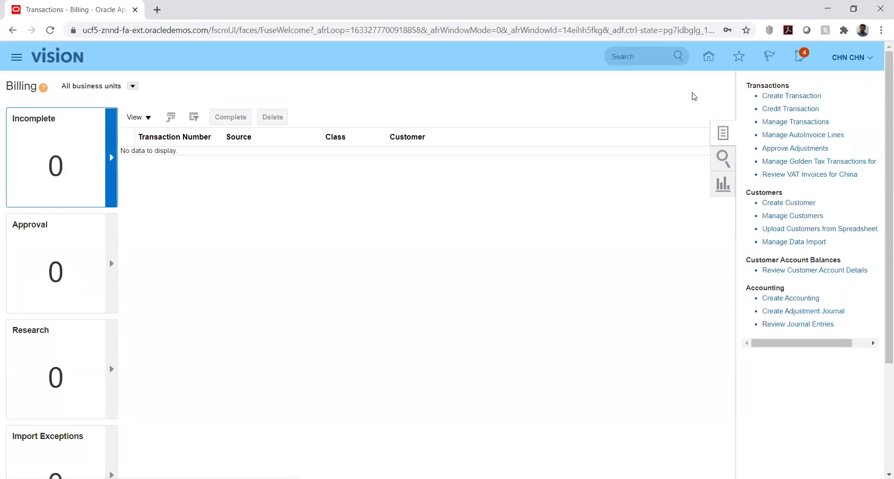
pyautogui.click(777, 93)
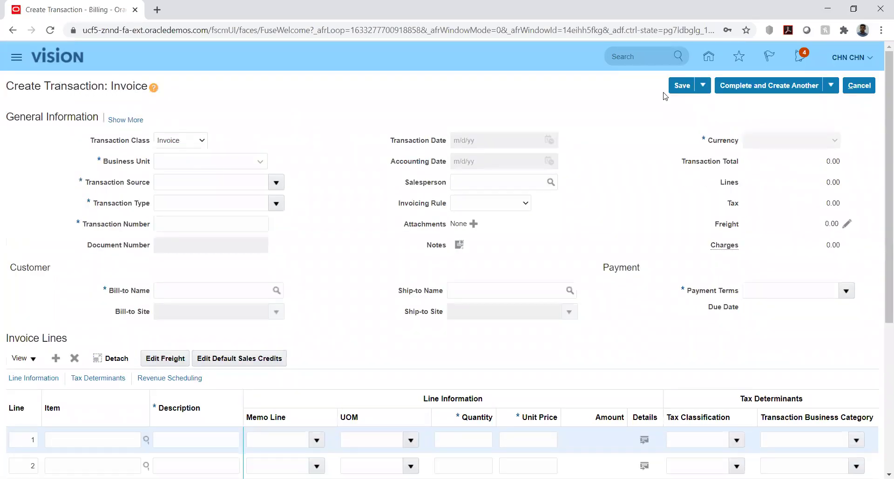
pyautogui.click(242, 163)
pyautogui.click(259, 162)
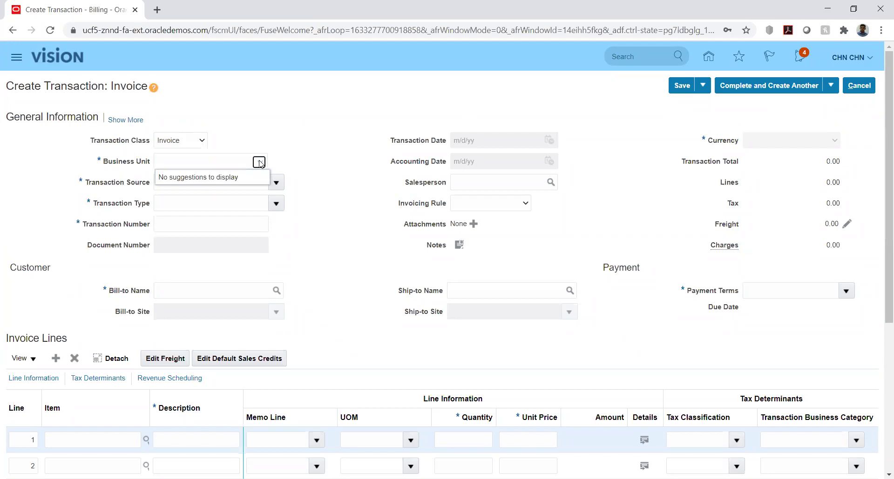
pyautogui.click(274, 113)
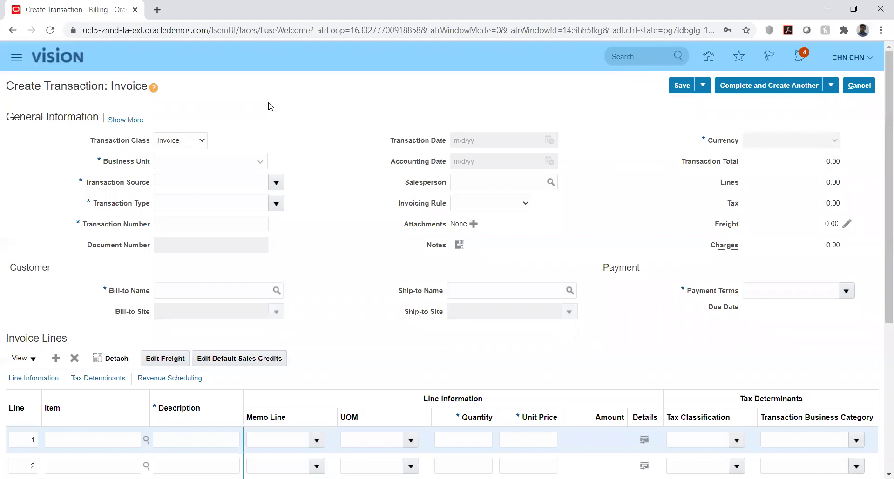
# Check the transaction class options of the new invoice, and cancel it without saving.
pyautogui.click(198, 142)
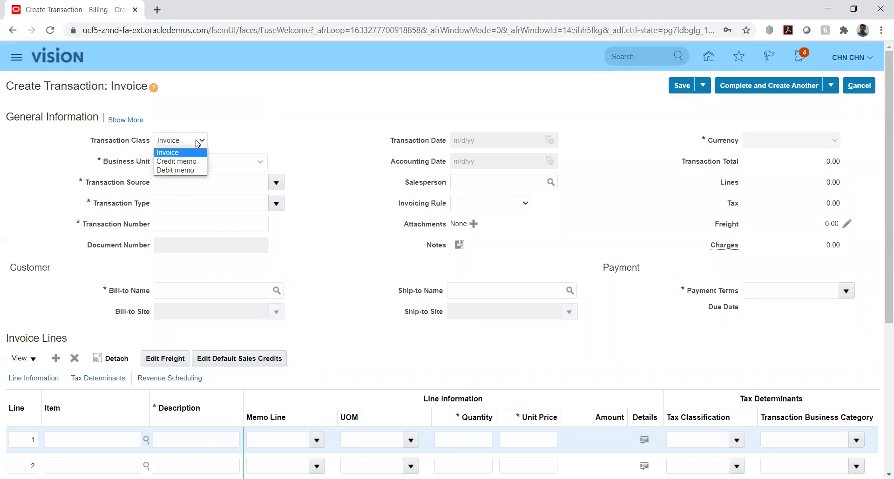
pyautogui.click(228, 133)
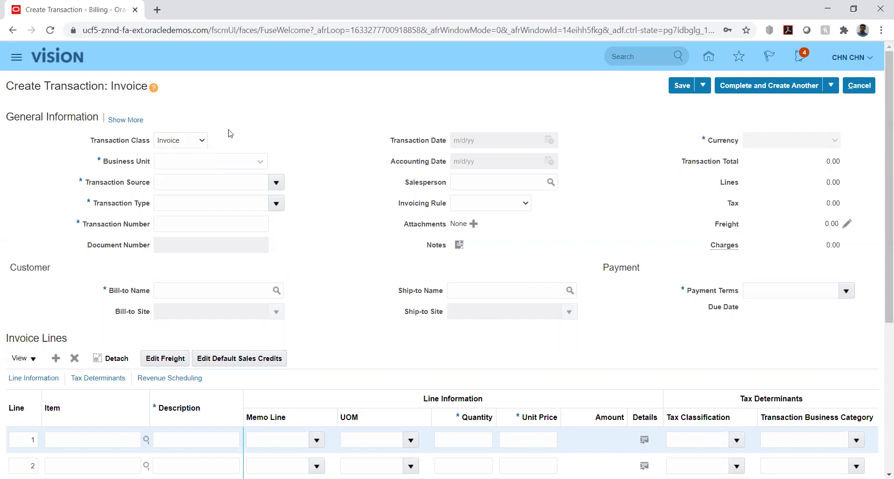
pyautogui.click(868, 88)
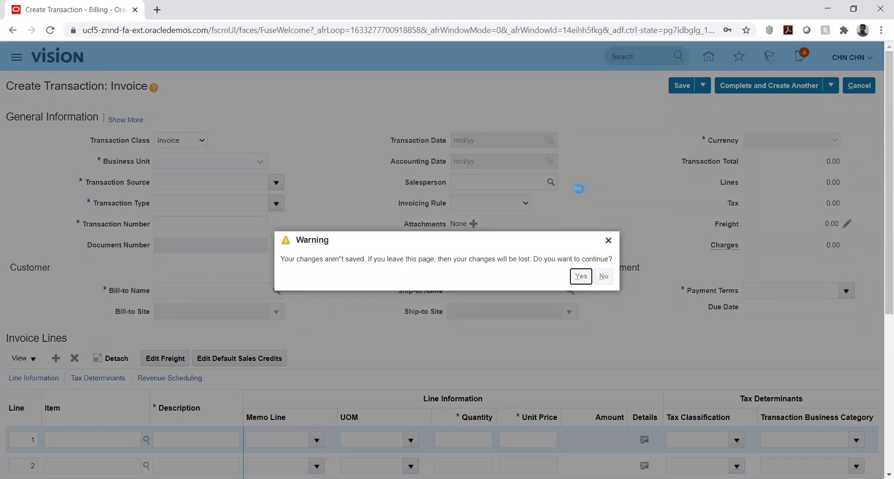
pyautogui.press('Return')
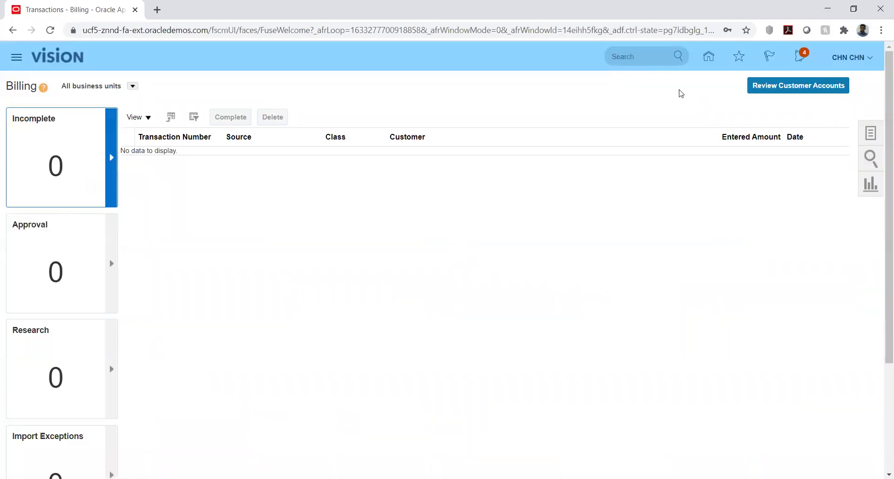
# Return to the home page and open the implementation projects list in Setup and Maintenance.
pyautogui.click(708, 57)
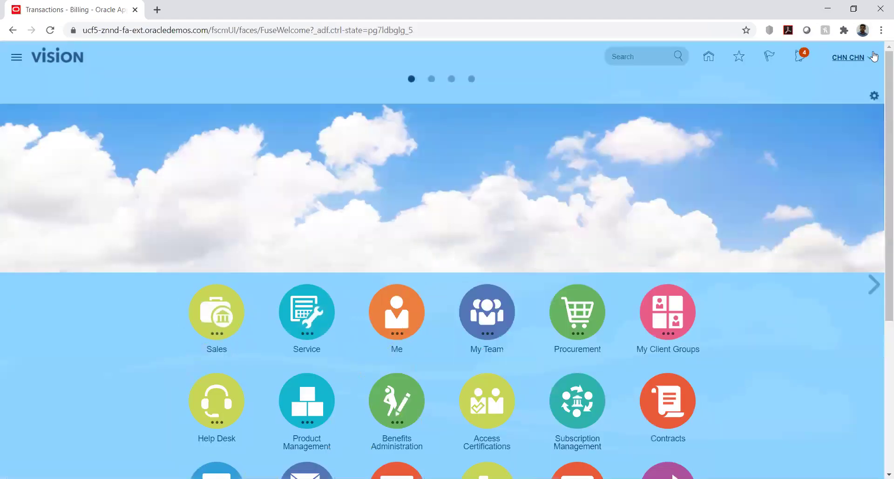
pyautogui.click(873, 57)
pyautogui.click(651, 226)
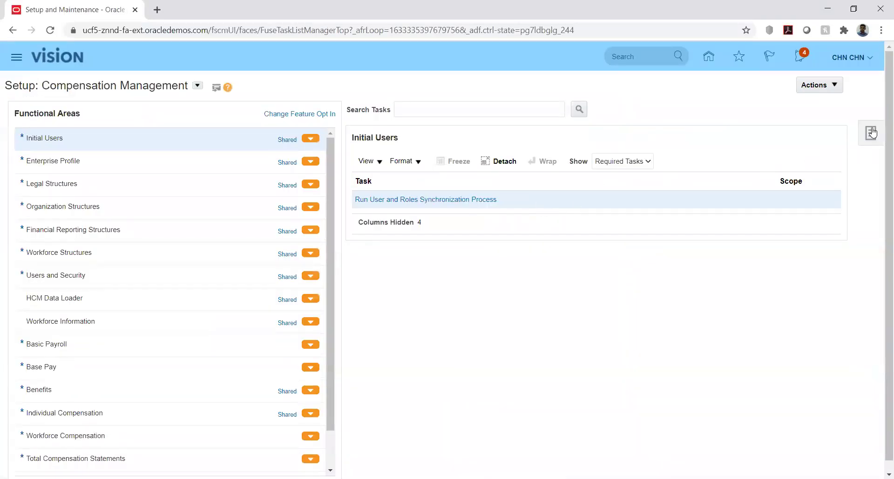
pyautogui.click(870, 132)
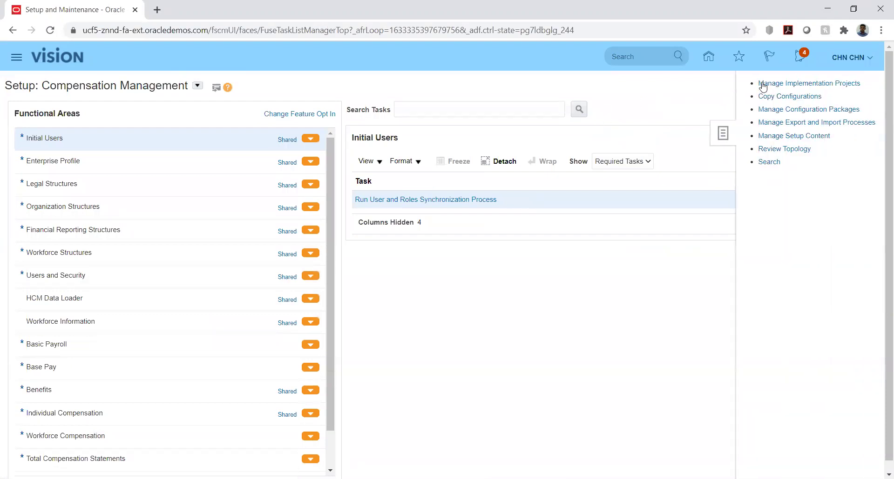
pyautogui.click(763, 87)
# Search the implementation projects for "hw" and open HW Implementation.
pyautogui.click(148, 132)
pyautogui.write('hw')
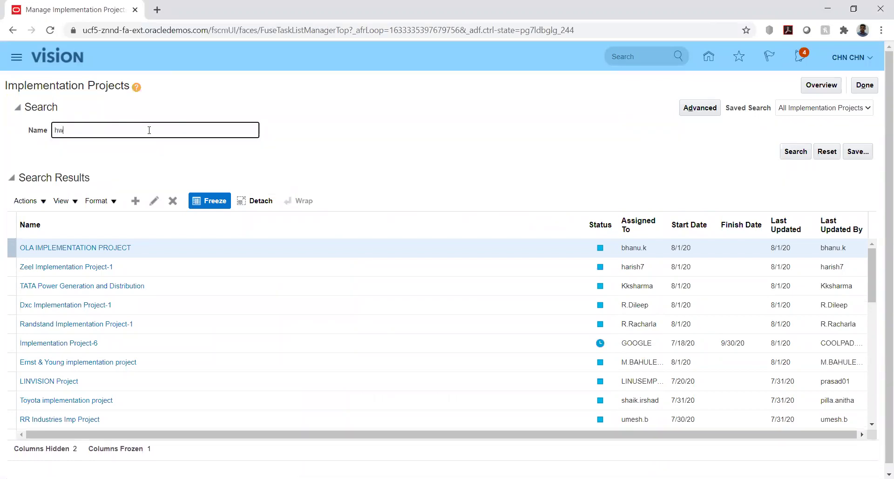
pyautogui.press('Return')
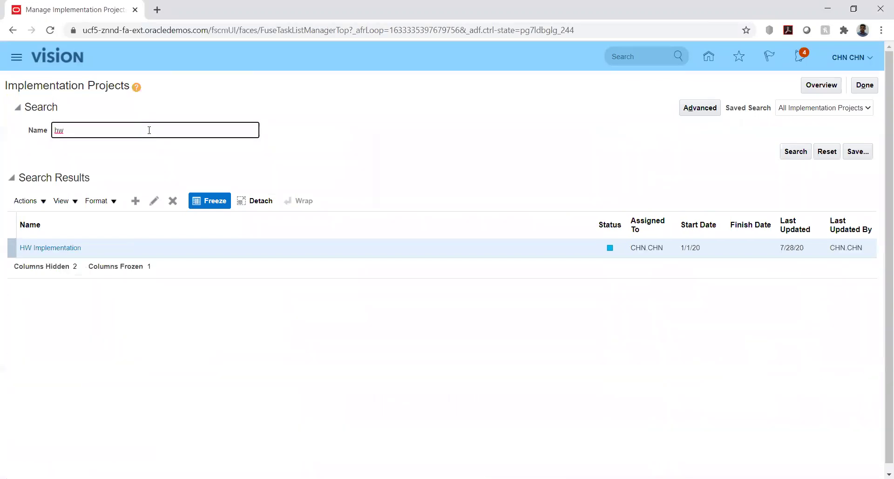
pyautogui.click(43, 248)
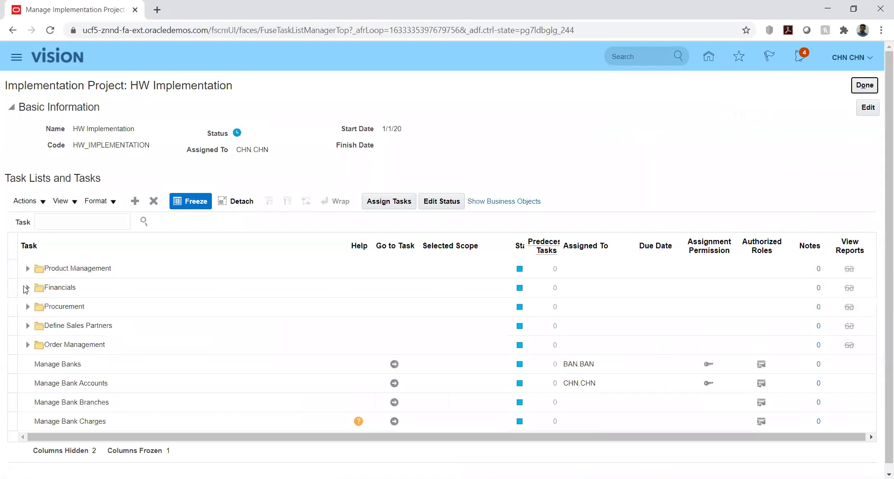
# Expand Define Receivables Configuration under Financials and its Define Customer Payments folder, and look through their setup tasks.
pyautogui.click(27, 288)
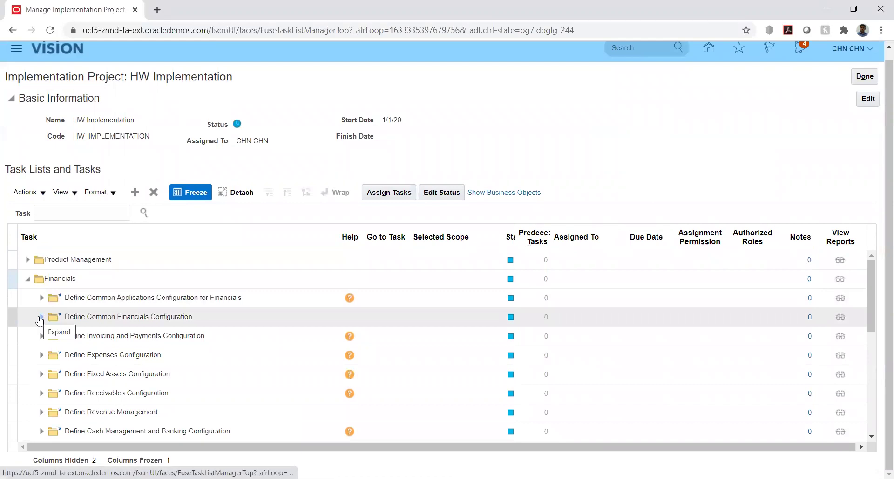
pyautogui.click(41, 395)
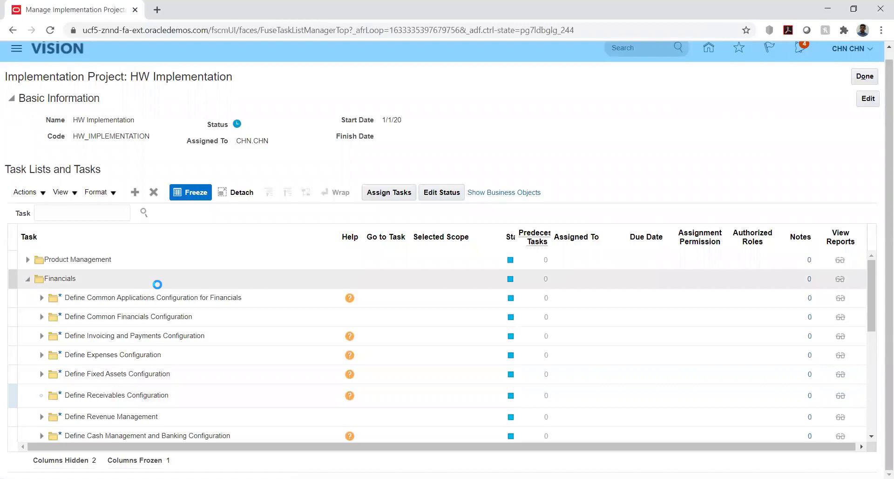
pyautogui.scroll(-5, 149, 298)
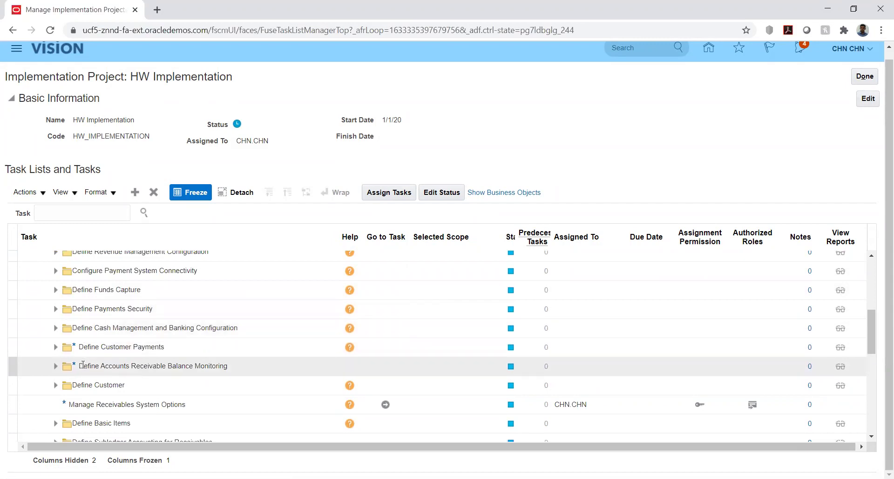
pyautogui.scroll(-2, 84, 356)
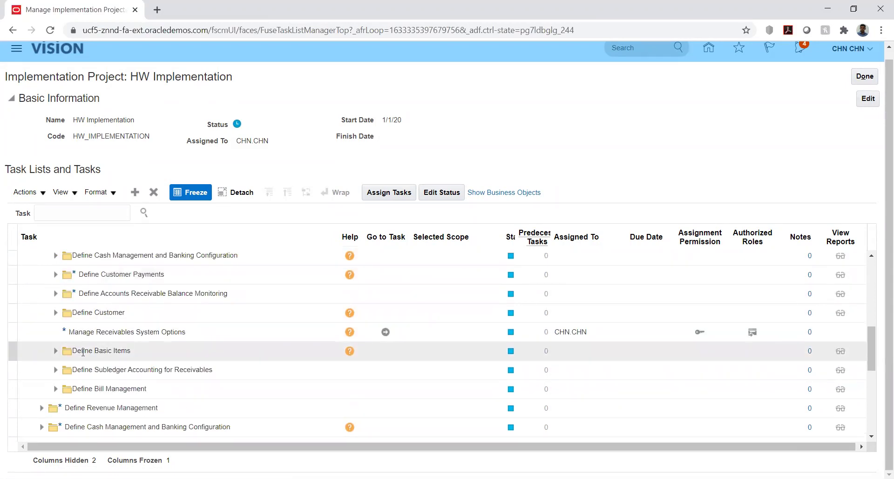
pyautogui.scroll(2, 84, 355)
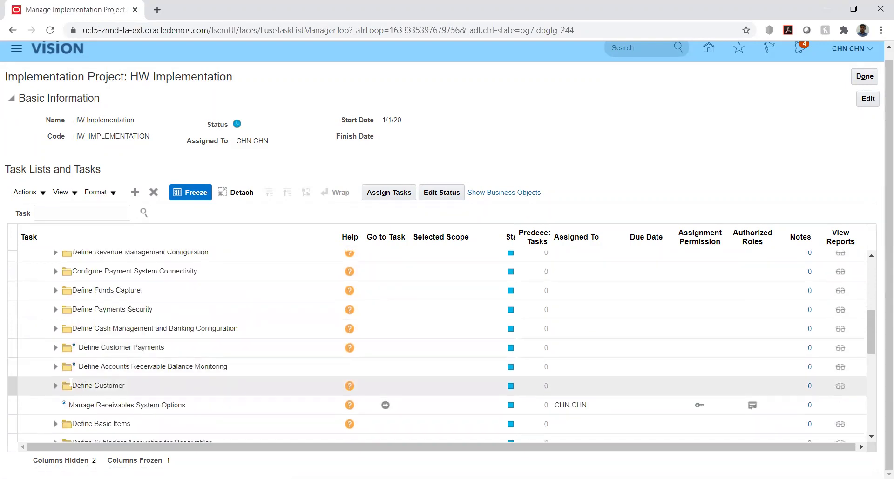
pyautogui.click(55, 348)
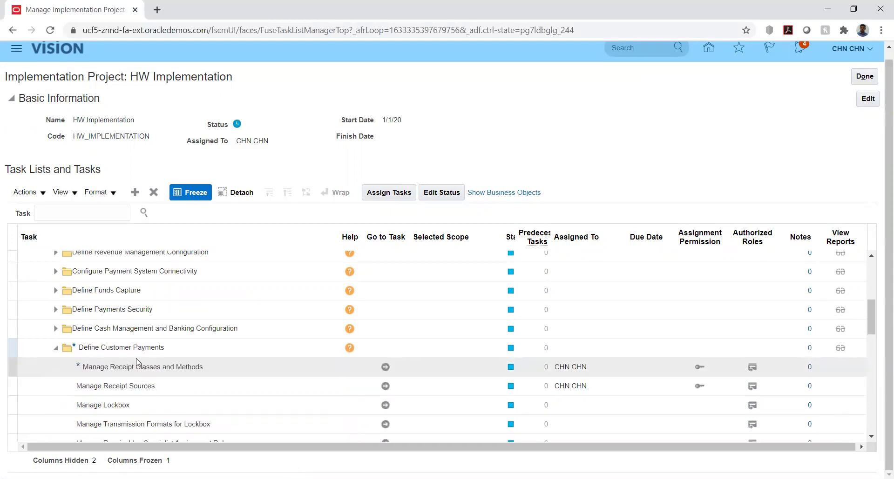
pyautogui.scroll(-3, 136, 344)
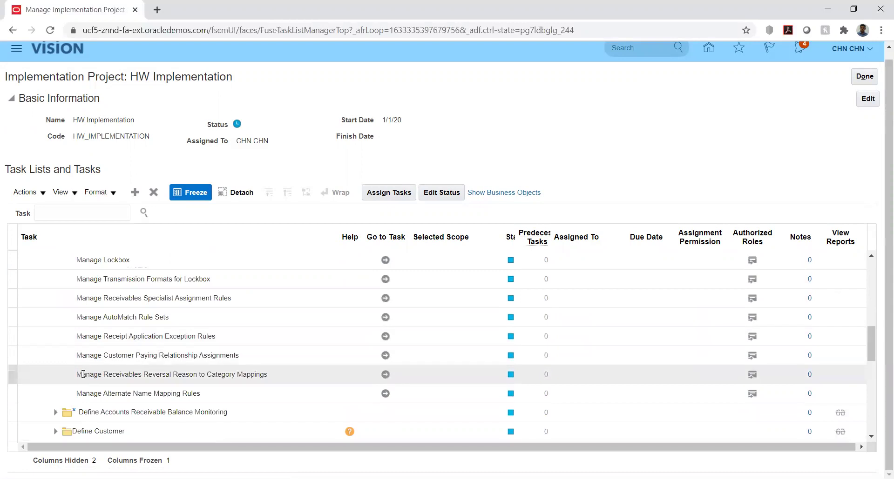
pyautogui.scroll(-1, 83, 374)
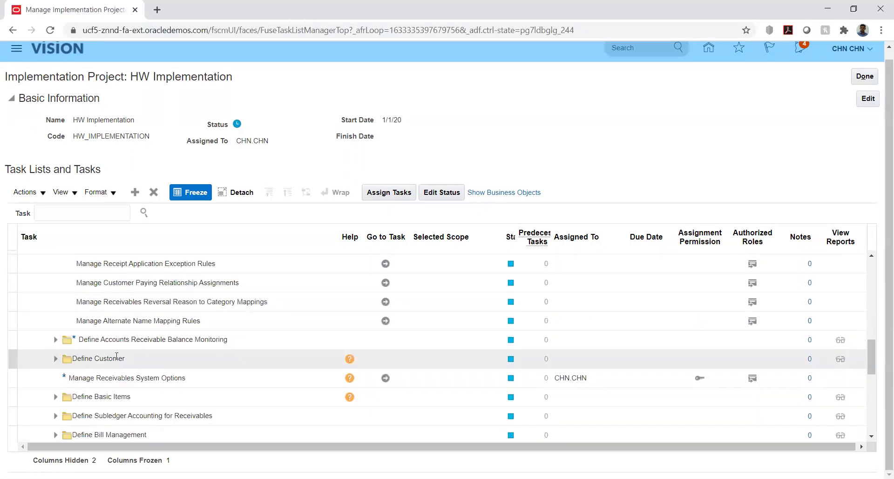
pyautogui.scroll(1, 116, 357)
pyautogui.scroll(1, 117, 357)
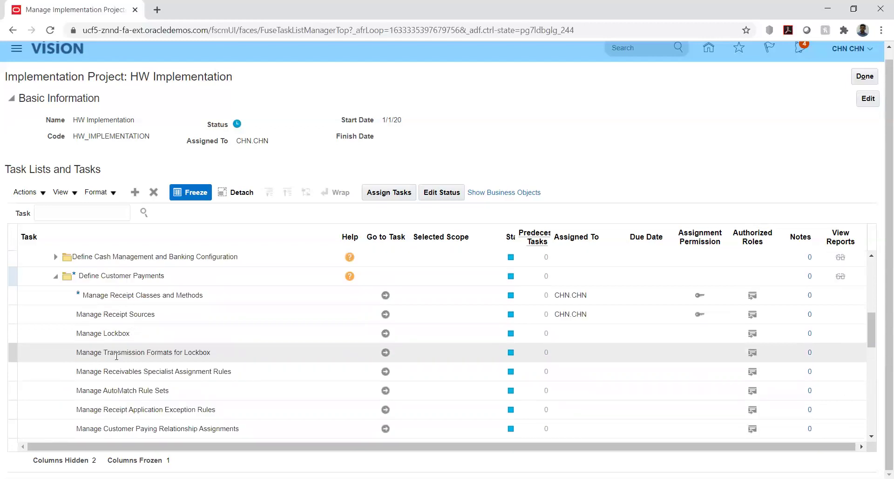
pyautogui.scroll(2, 117, 356)
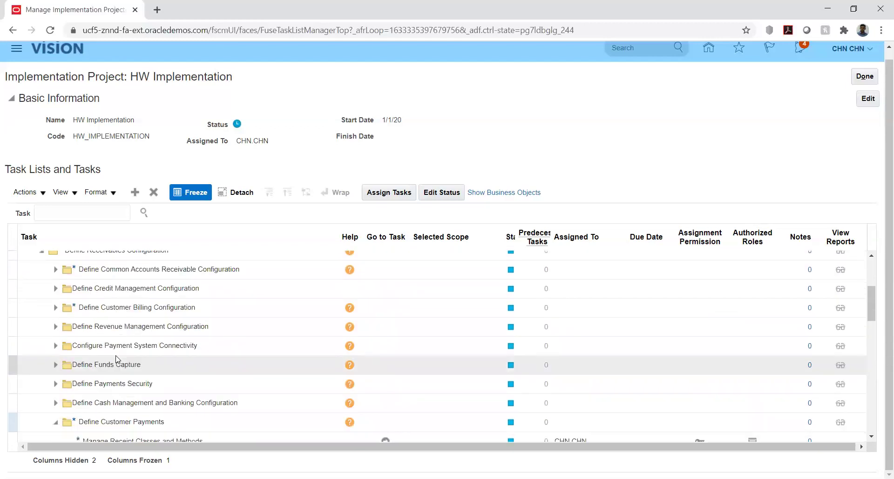
# Search the project tasks for %data%acc% and locate Manage Data Access for Users under Define Users for Financials in the hierarchy.
pyautogui.click(114, 210)
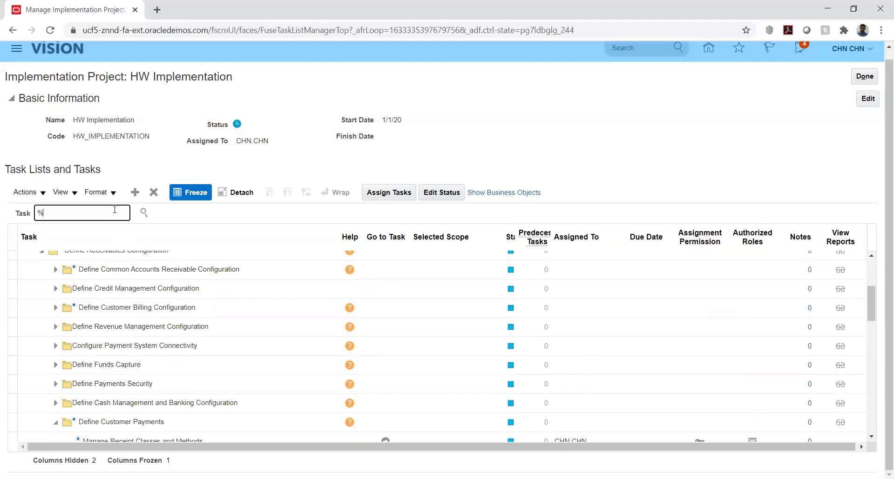
pyautogui.write('%data%acc%')
pyautogui.press('Return')
pyautogui.scroll(-3, 100, 322)
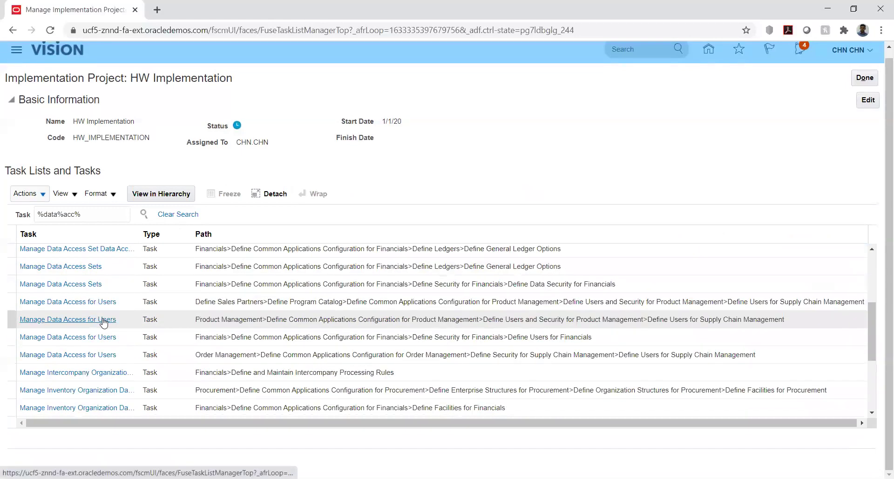
pyautogui.click(83, 338)
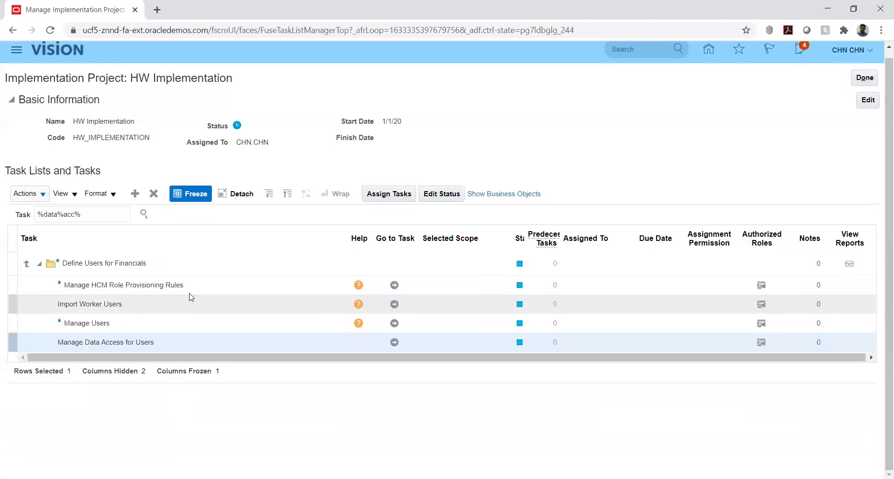
# Open Manage Data Access for Users, search users without data access by the signed-in user's user name, and look through the listed roles.
pyautogui.click(394, 344)
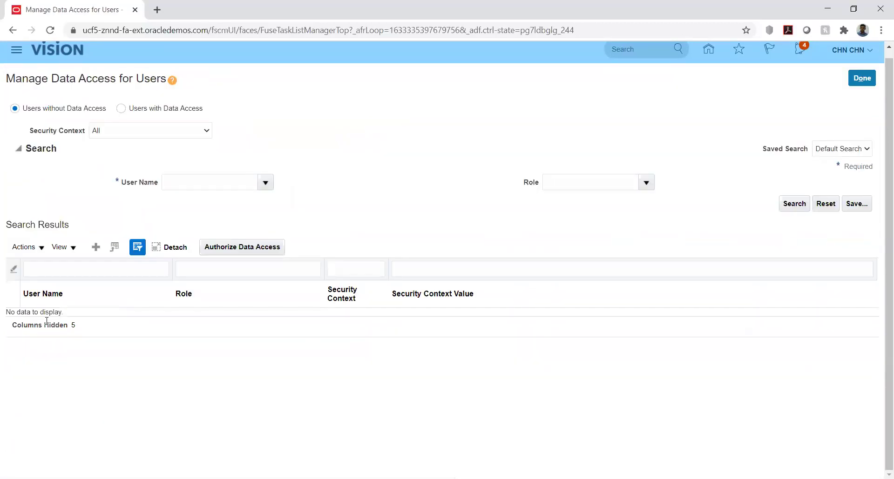
pyautogui.click(193, 182)
pyautogui.write('CHN.CHN')
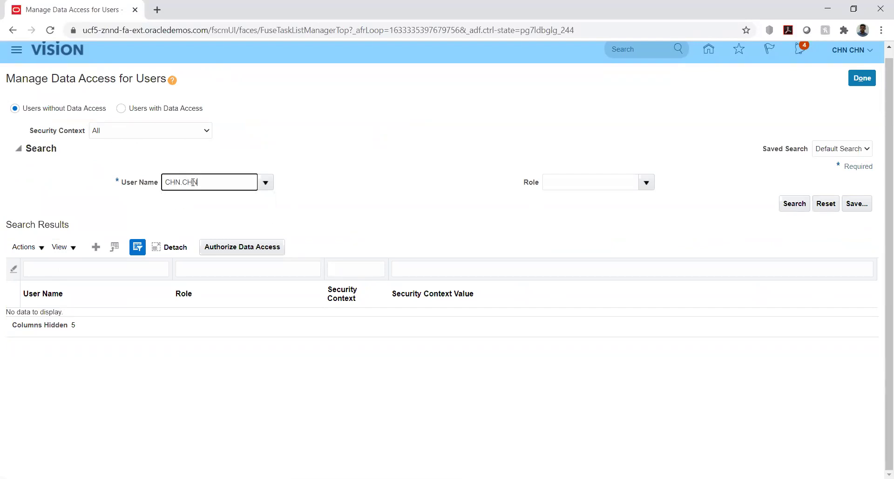
pyautogui.click(795, 203)
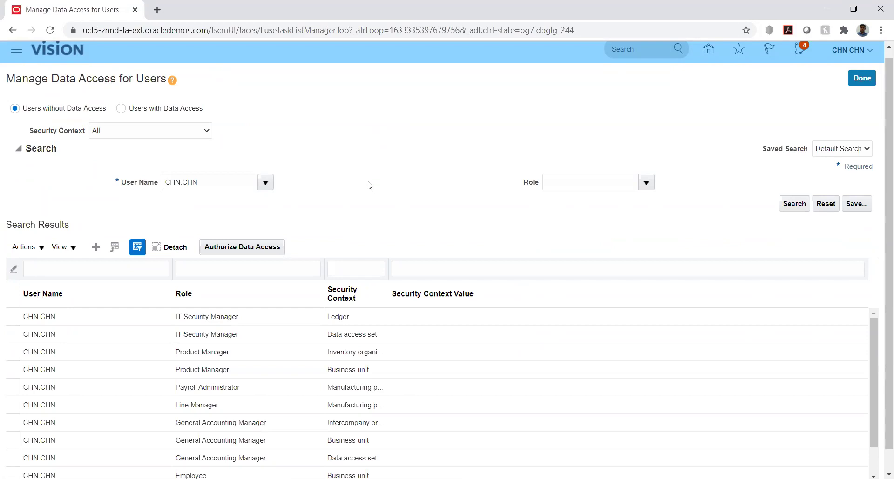
pyautogui.scroll(-1, 47, 220)
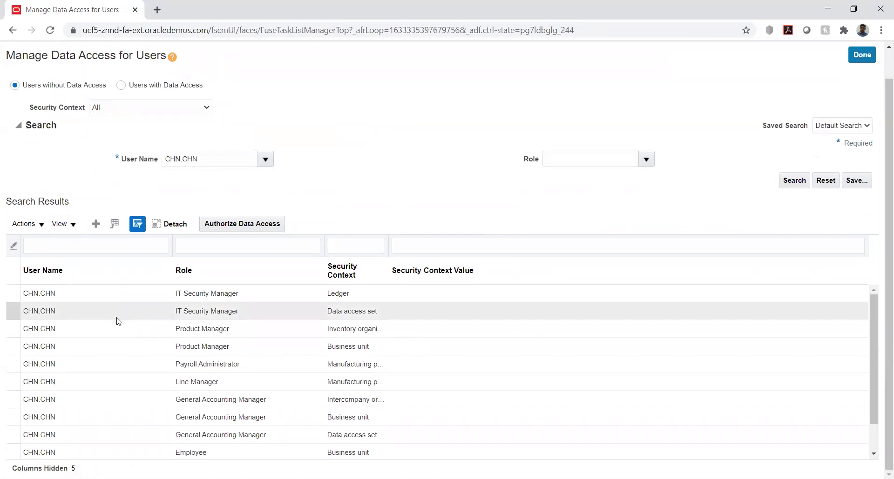
pyautogui.scroll(-3, 118, 321)
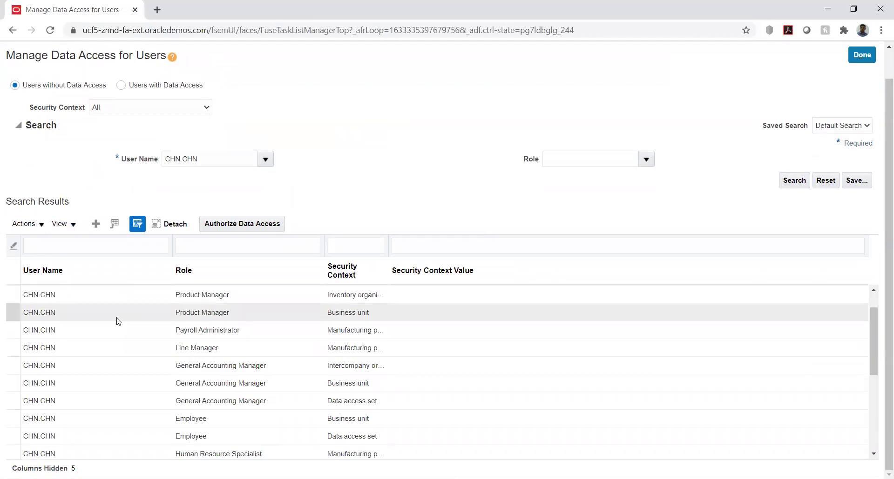
pyautogui.scroll(-3, 118, 321)
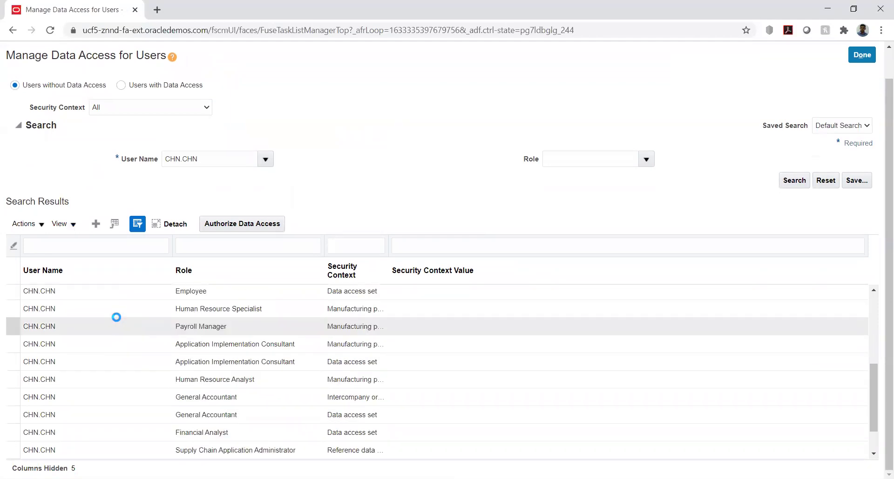
pyautogui.scroll(-2, 116, 317)
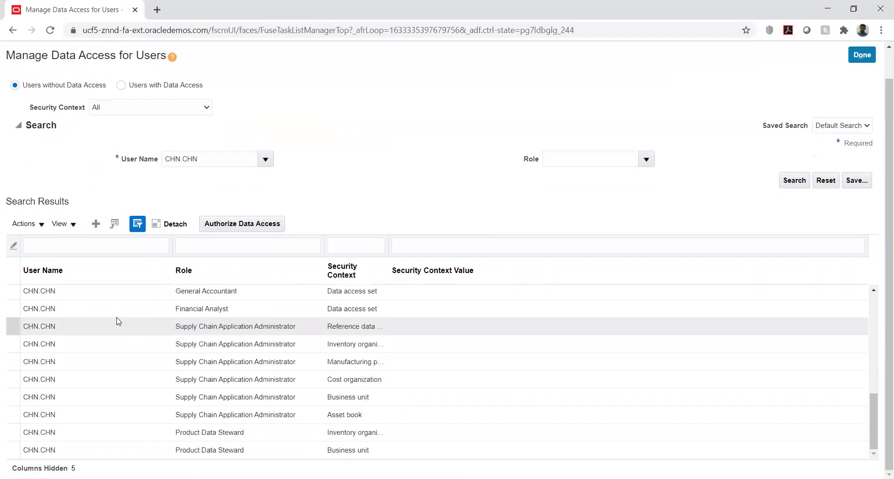
pyautogui.scroll(5, 118, 321)
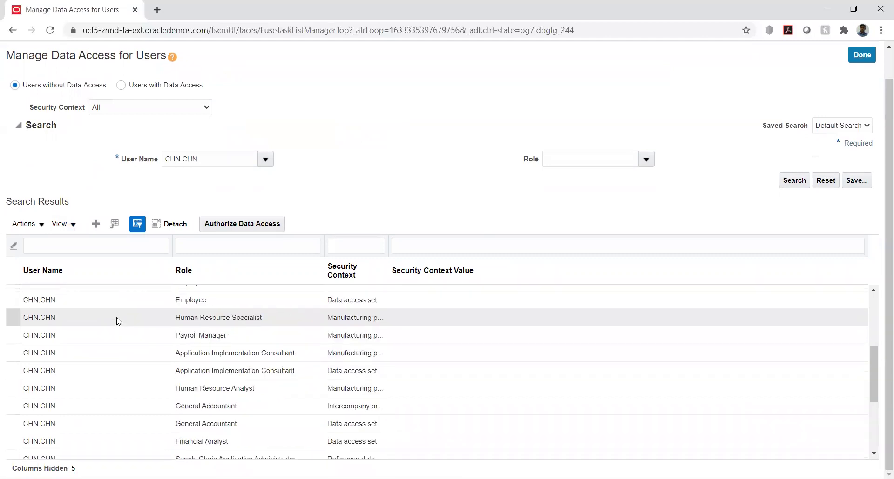
pyautogui.scroll(2, 119, 322)
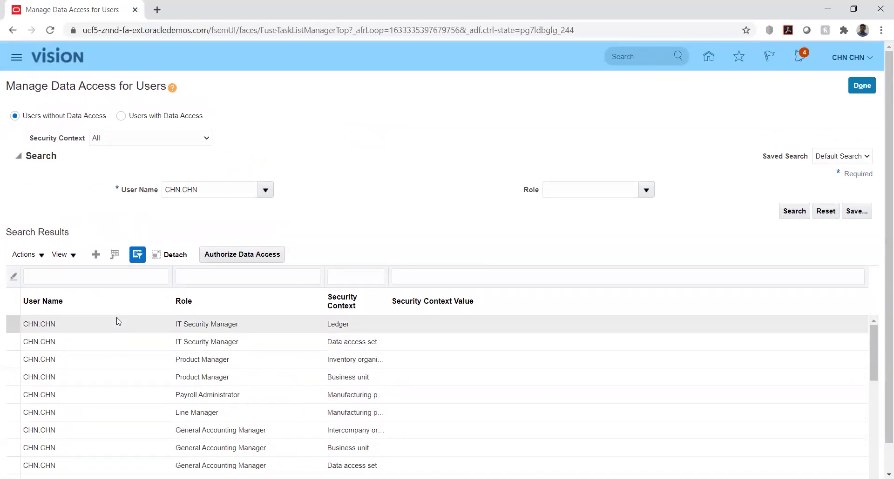
# Search users with data access by the same user name, review the Receivables role assignments, and close the data access page.
pyautogui.click(121, 117)
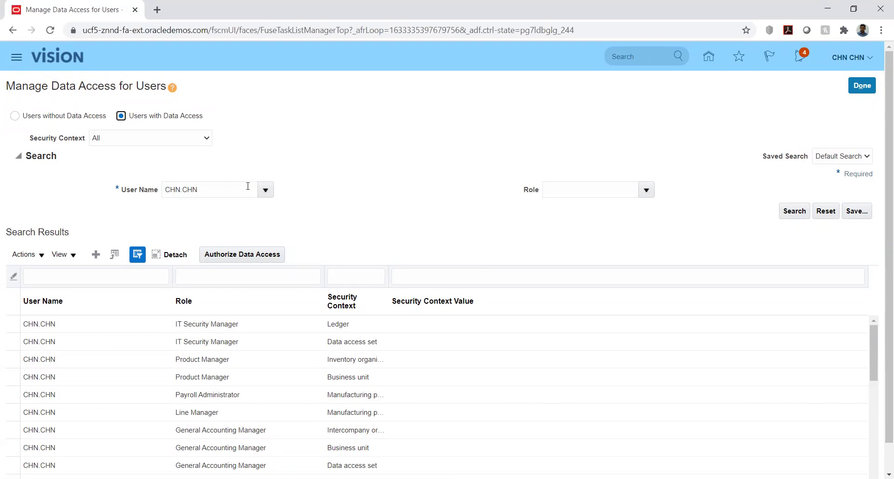
pyautogui.click(794, 211)
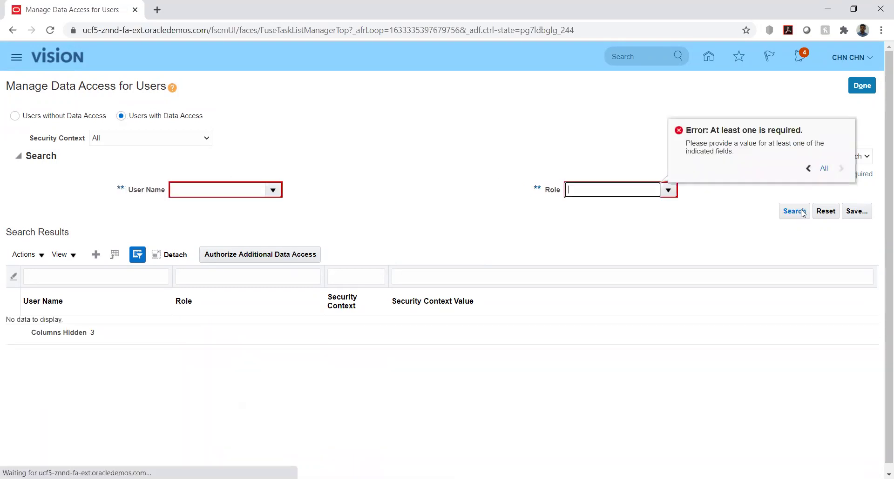
pyautogui.click(230, 191)
pyautogui.write('CHN.CHN')
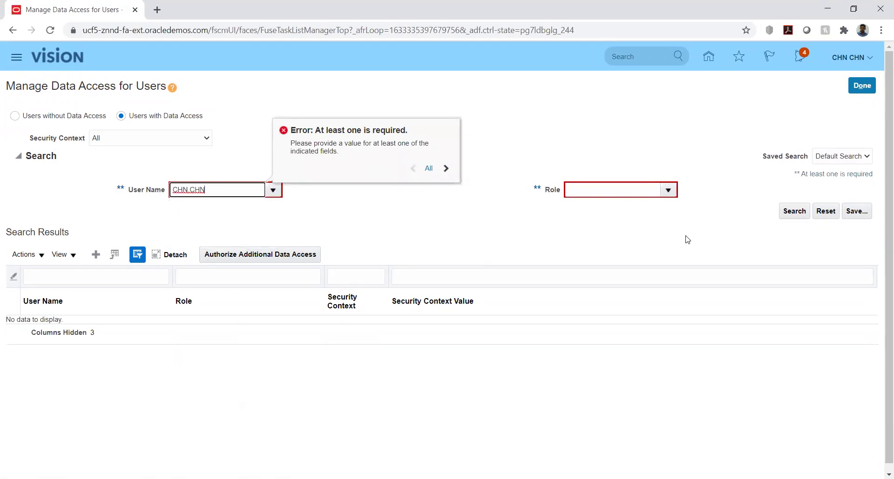
pyautogui.click(689, 227)
pyautogui.click(793, 212)
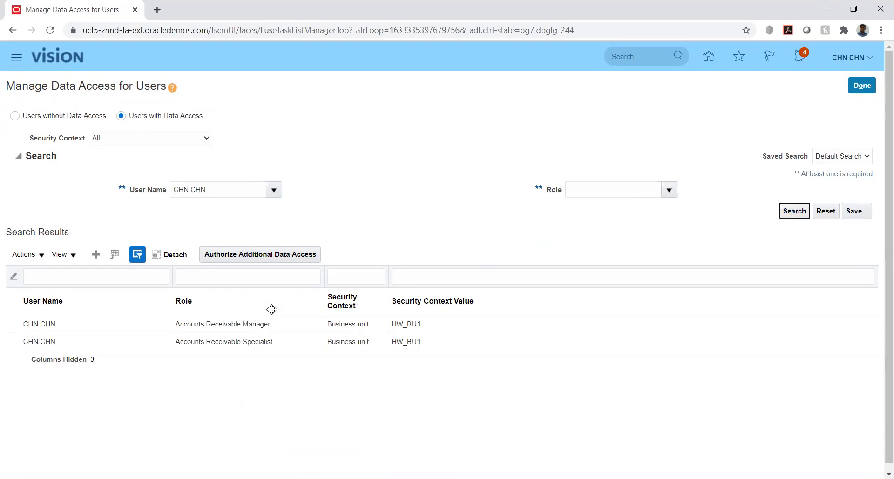
pyautogui.click(258, 324)
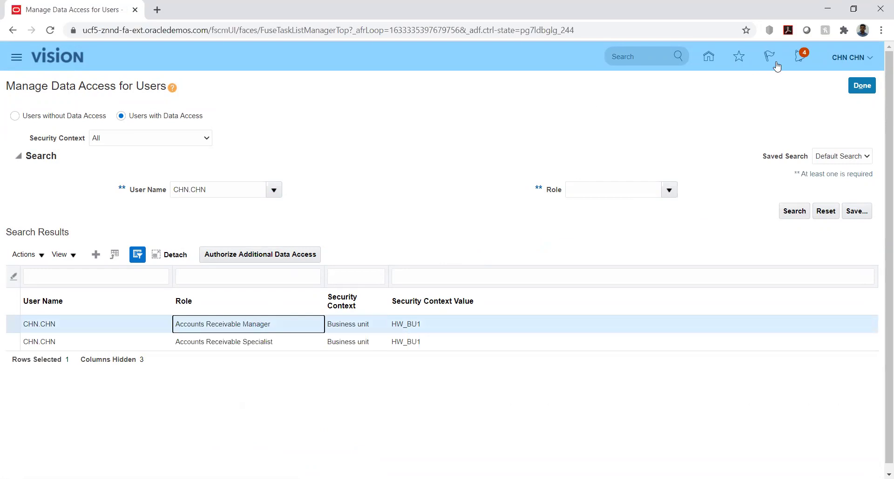
pyautogui.click(861, 86)
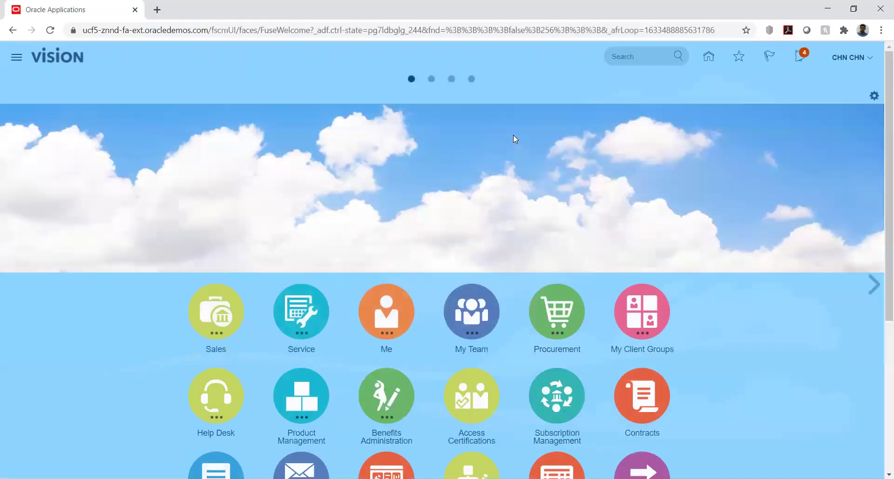
# Open Billing under Receivables from the home page and start creating a new invoice transaction.
pyautogui.scroll(-5, 749, 195)
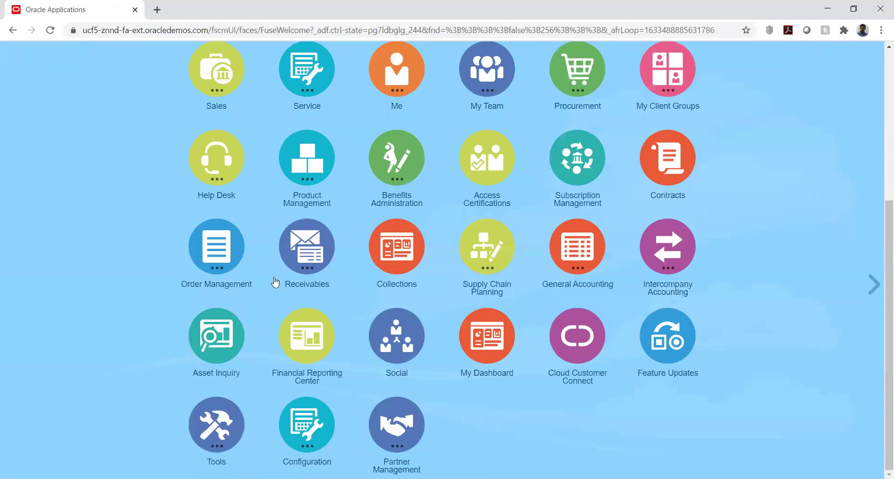
pyautogui.click(305, 254)
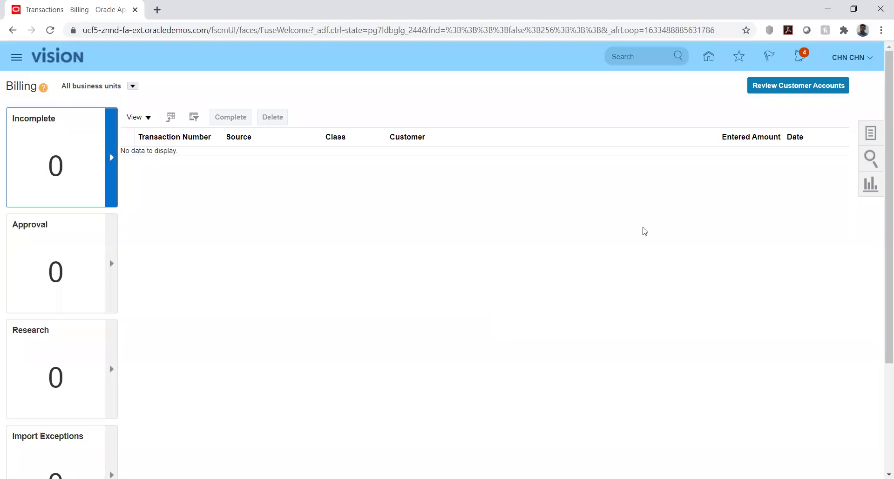
pyautogui.click(864, 134)
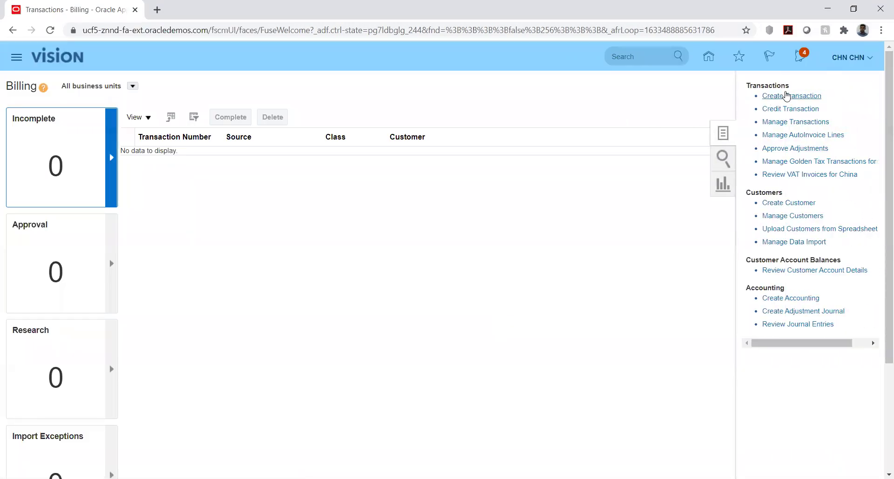
pyautogui.click(780, 95)
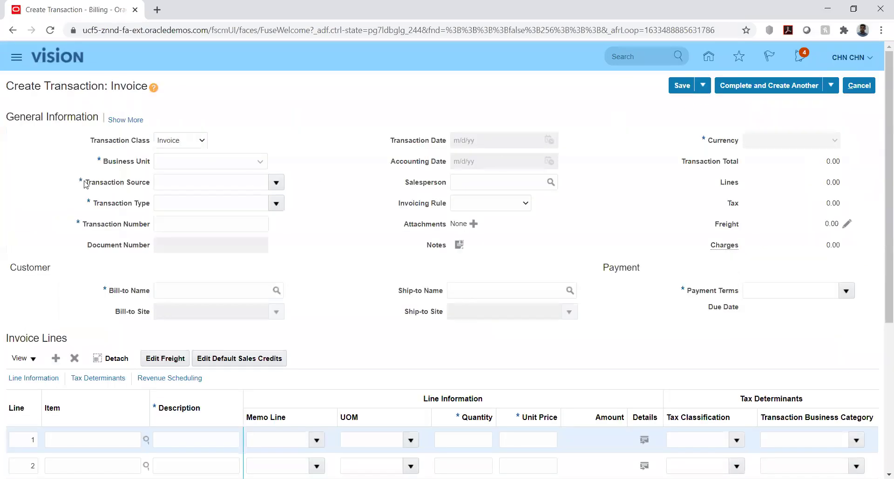
# Try to choose the invoice's business unit by entering "hw", clear the entry, and check the list of available business units.
pyautogui.click(159, 161)
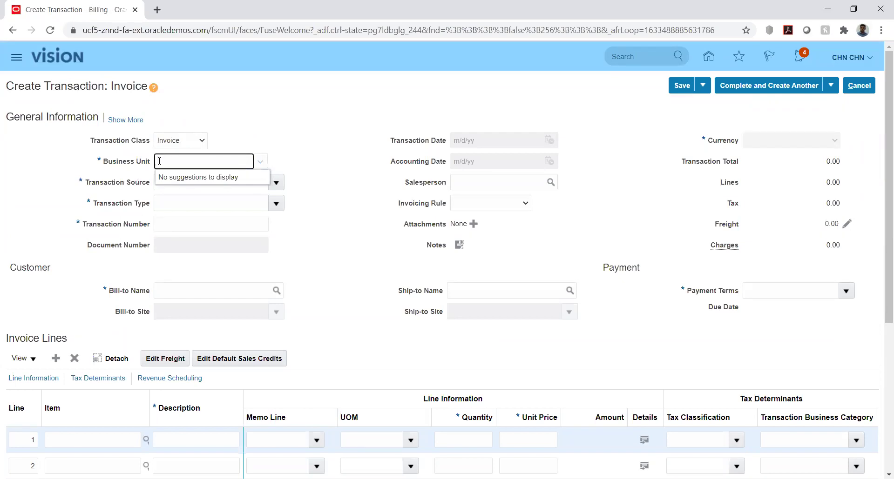
pyautogui.write('w')
pyautogui.press('Tab')
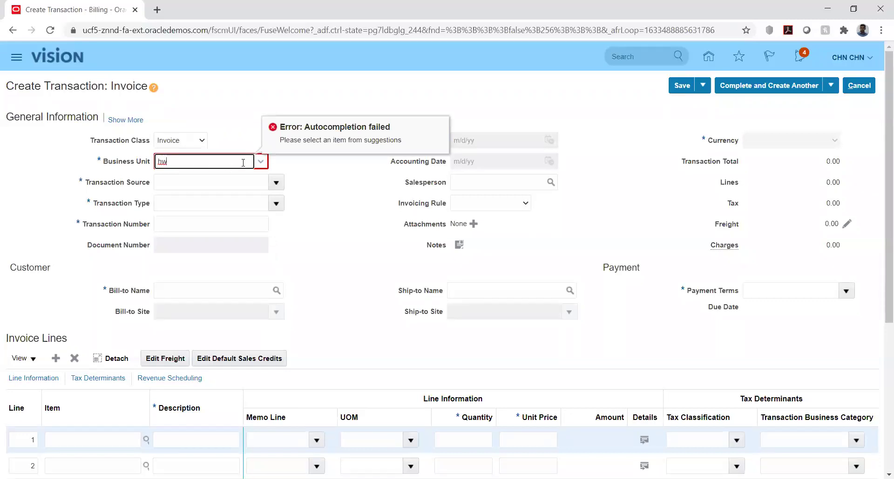
pyautogui.press('BackSpace')
pyautogui.press('Tab')
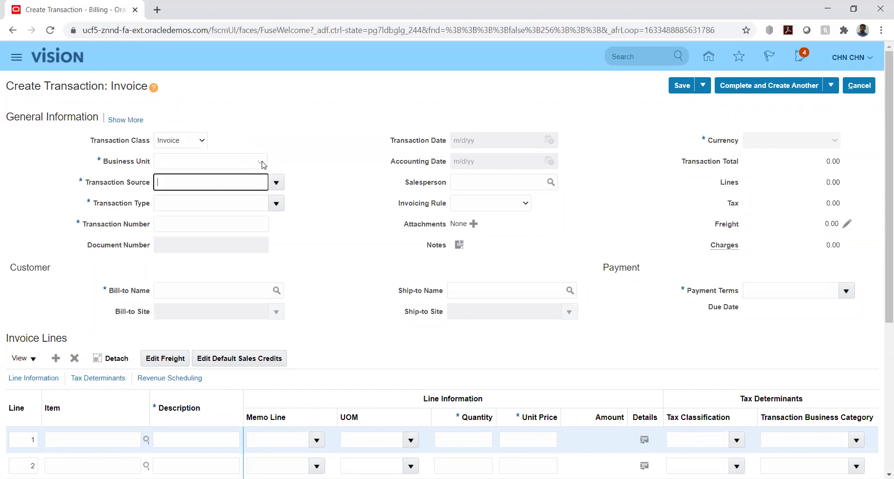
pyautogui.click(263, 163)
pyautogui.click(260, 162)
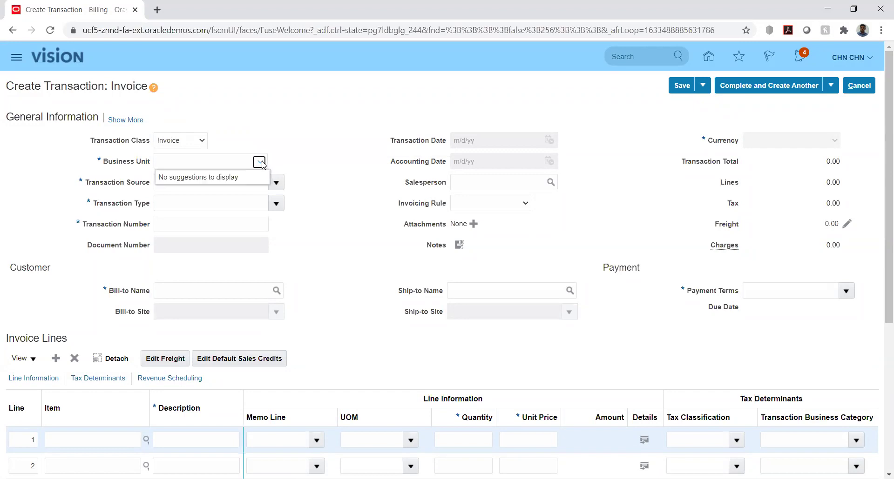
pyautogui.click(299, 166)
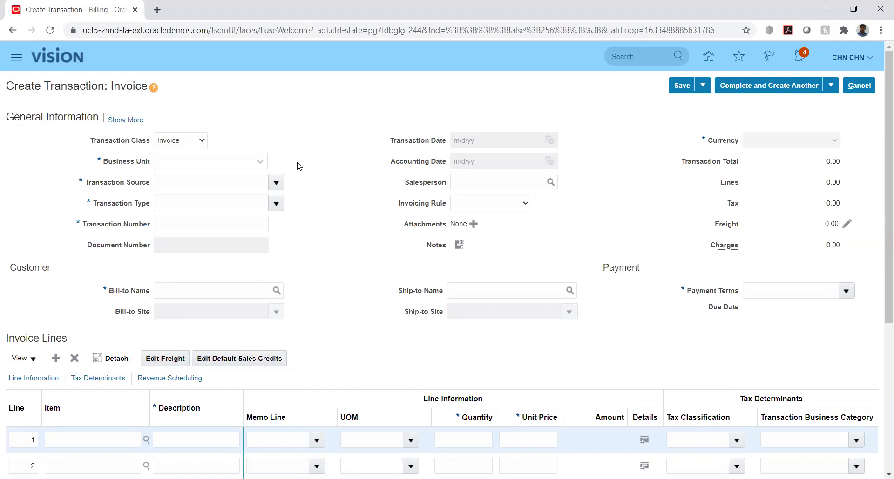